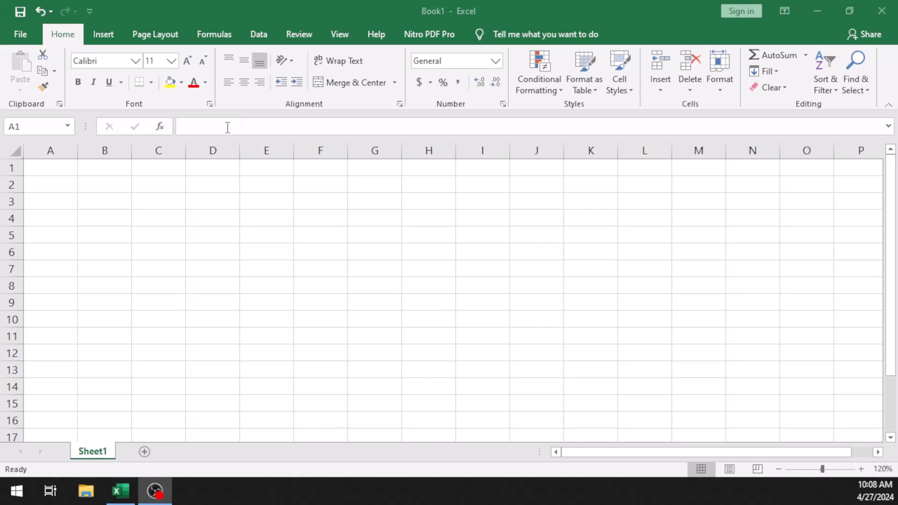
- Move the active cell from A5 to F4, and select the range A4:F4
{"action": "left_click", "coordinate": [228, 127]}
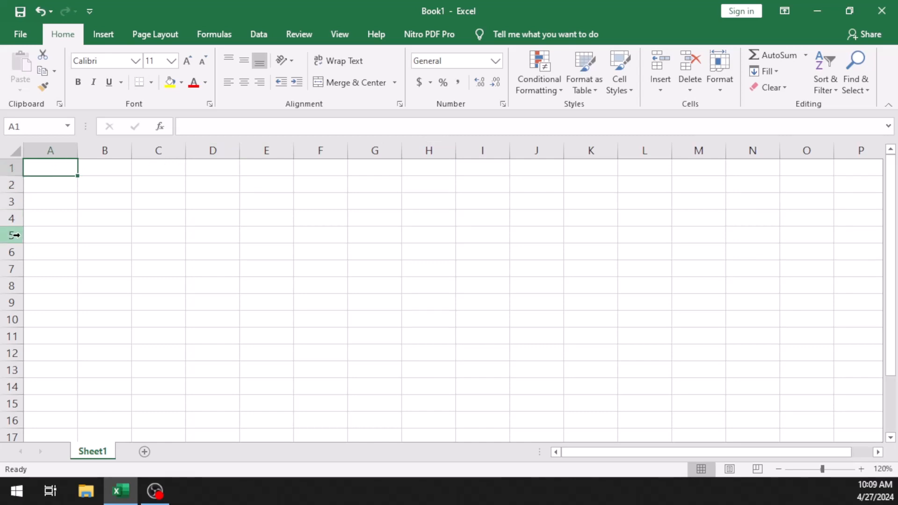
{"action": "left_click", "coordinate": [70, 233]}
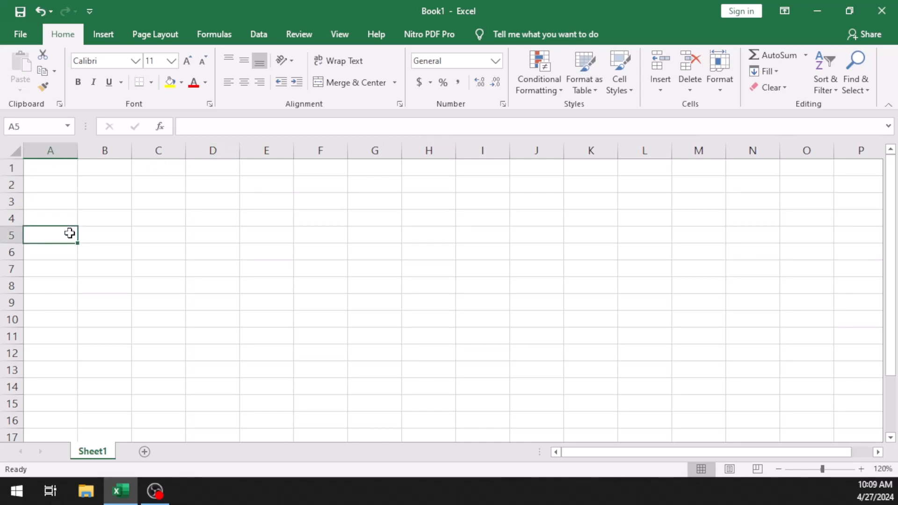
{"action": "key", "text": "Up"}
{"action": "key", "text": "Right"}
{"action": "key", "text": "Right"}
{"action": "key", "text": "Right"}
{"action": "key", "text": "Right"}
{"action": "key", "text": "Right"}
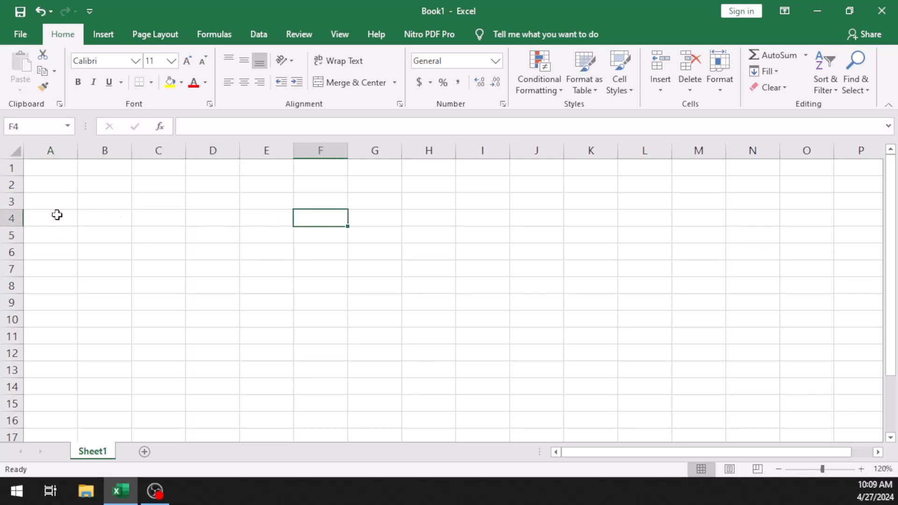
{"action": "left_click_drag", "start_coordinate": [57, 215], "coordinate": [324, 213]}
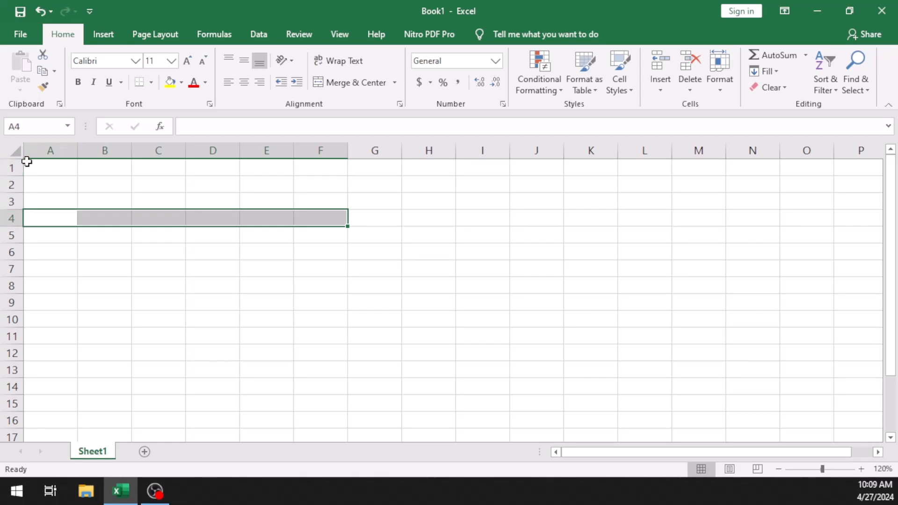
- Select entire rows 1 to 5 one at a time
{"action": "left_click", "coordinate": [14, 168]}
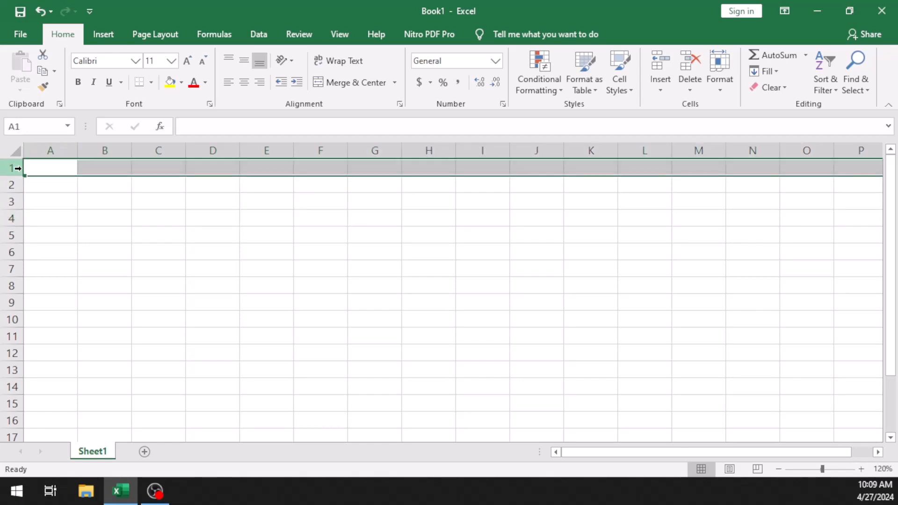
{"action": "left_click", "coordinate": [38, 183]}
{"action": "left_click", "coordinate": [9, 169]}
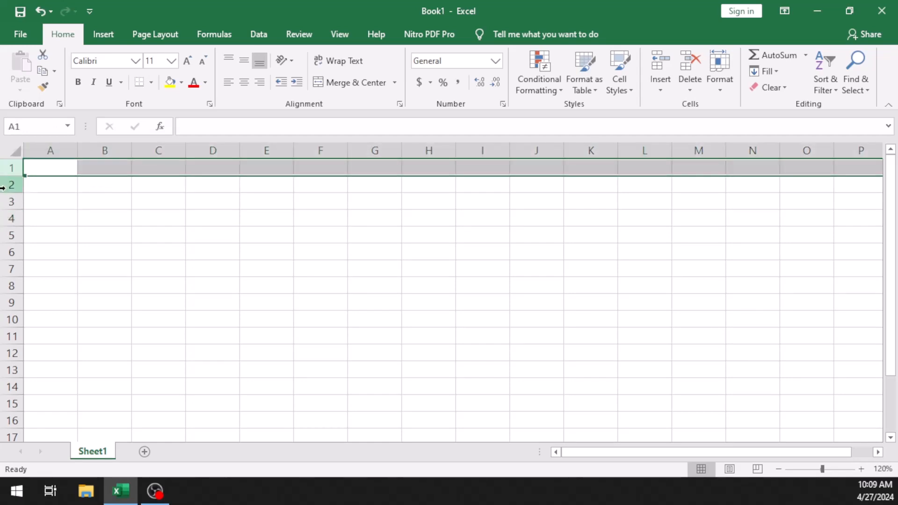
{"action": "left_click", "coordinate": [10, 185]}
{"action": "left_click", "coordinate": [11, 202]}
{"action": "left_click", "coordinate": [12, 219]}
{"action": "left_click", "coordinate": [11, 235]}
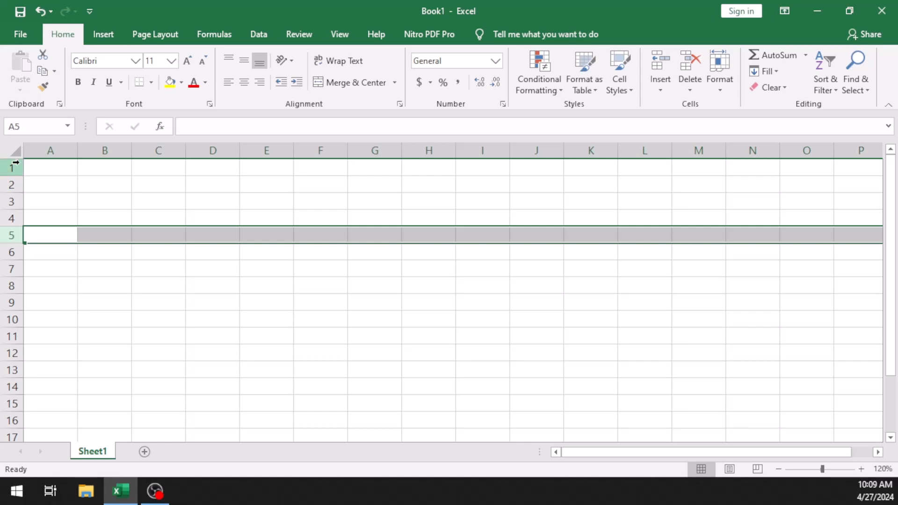
- Select entire columns A, B and C one at a time, and select row 1 for comparison
{"action": "left_click", "coordinate": [54, 149]}
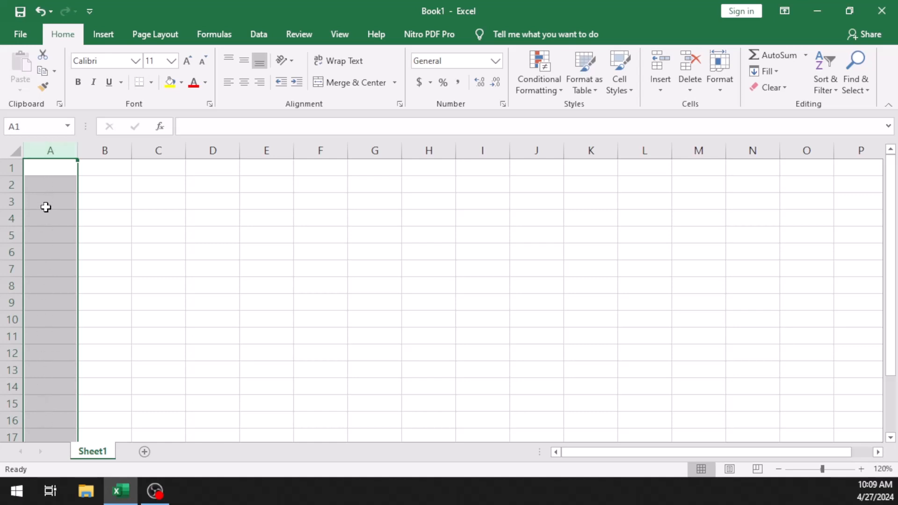
{"action": "left_click", "coordinate": [99, 149]}
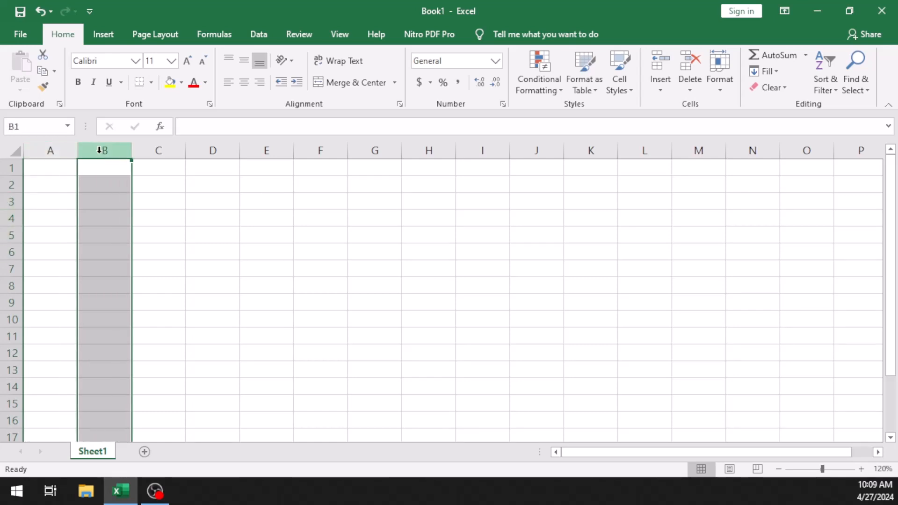
{"action": "left_click", "coordinate": [146, 151]}
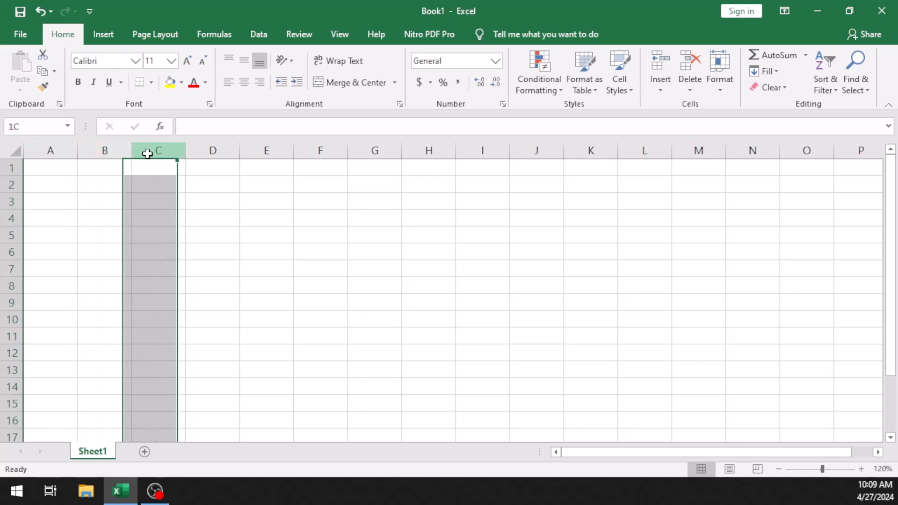
{"action": "left_click", "coordinate": [11, 167]}
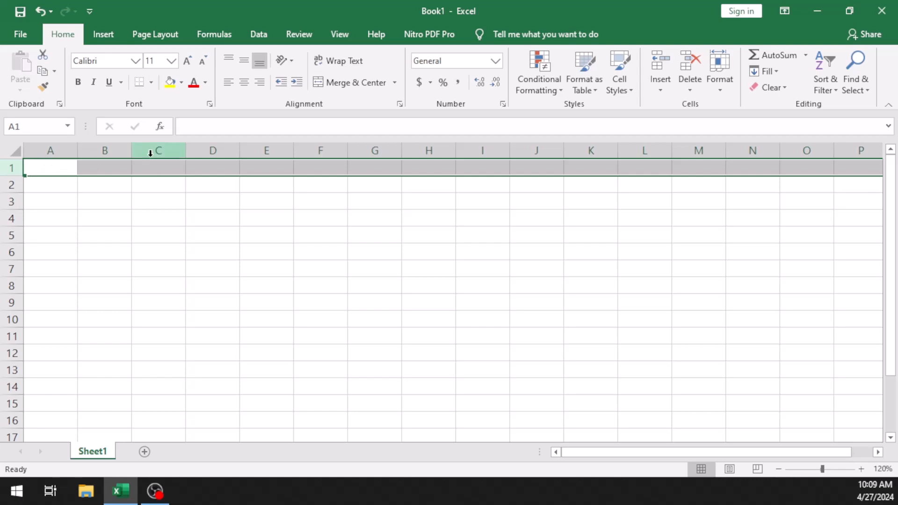
- Select a large block of cells from A1 across to column N, and deselect it by choosing cell E11
{"action": "left_click", "coordinate": [61, 171]}
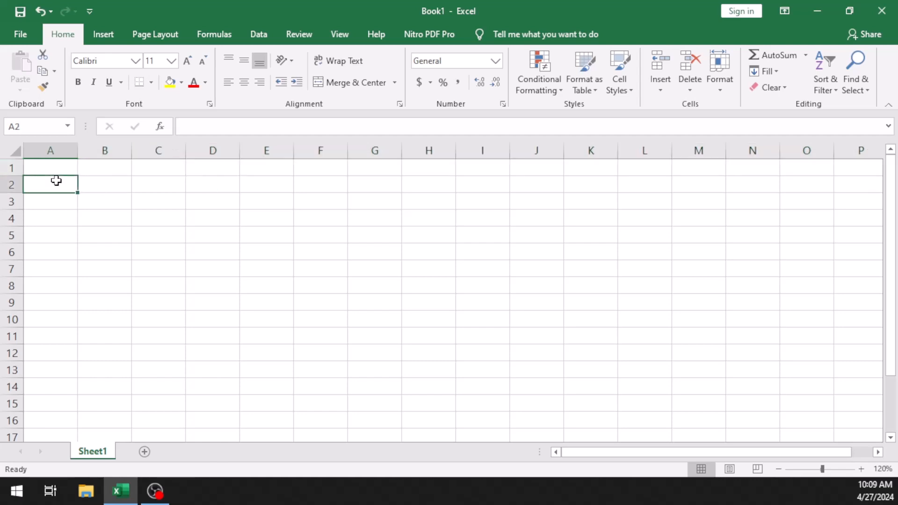
{"action": "left_click_drag", "start_coordinate": [73, 172], "coordinate": [740, 434]}
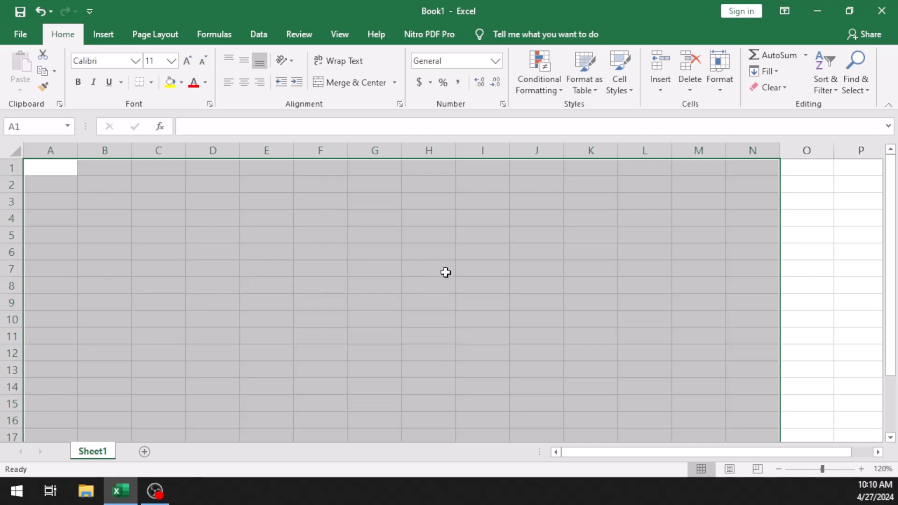
{"action": "left_click", "coordinate": [244, 342]}
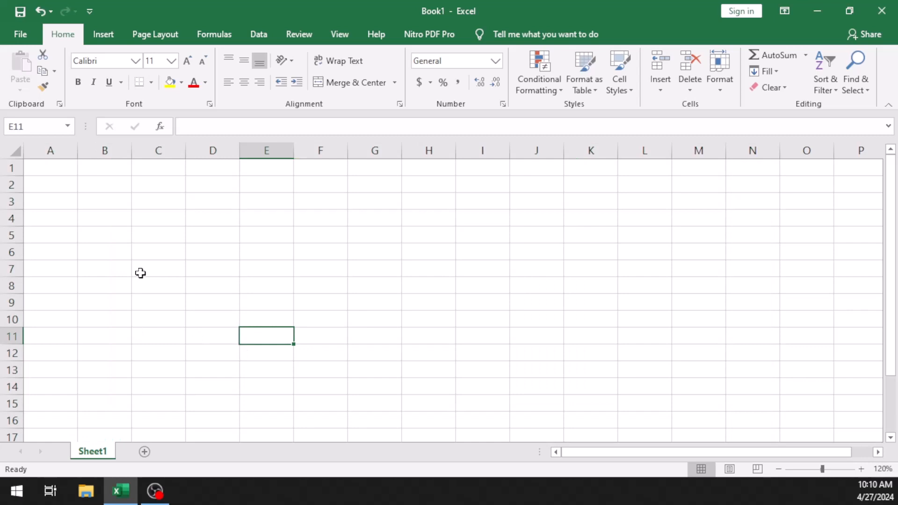
- Select single cells in column A and row 1, including A1, B1 and C1, to examine their addresses, ending on A2
{"action": "left_click", "coordinate": [52, 202]}
{"action": "left_click", "coordinate": [50, 186]}
{"action": "left_click", "coordinate": [52, 168]}
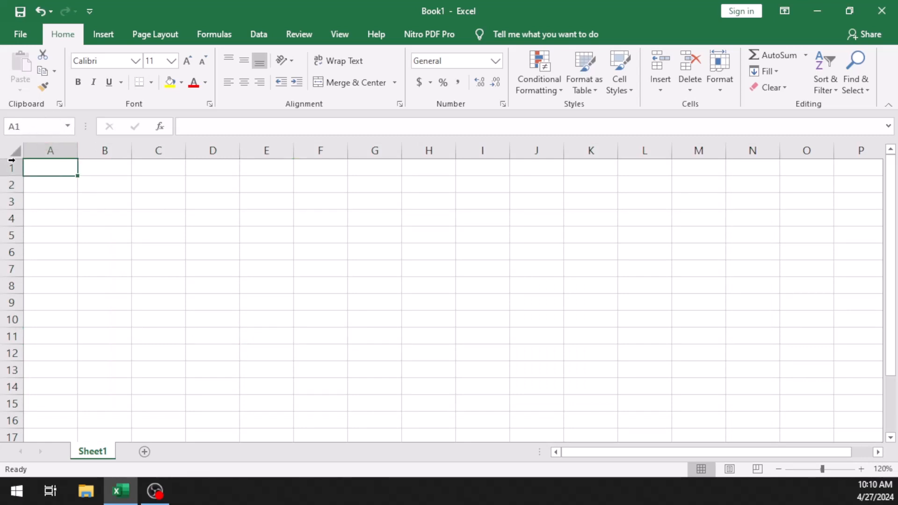
{"action": "left_click", "coordinate": [113, 165]}
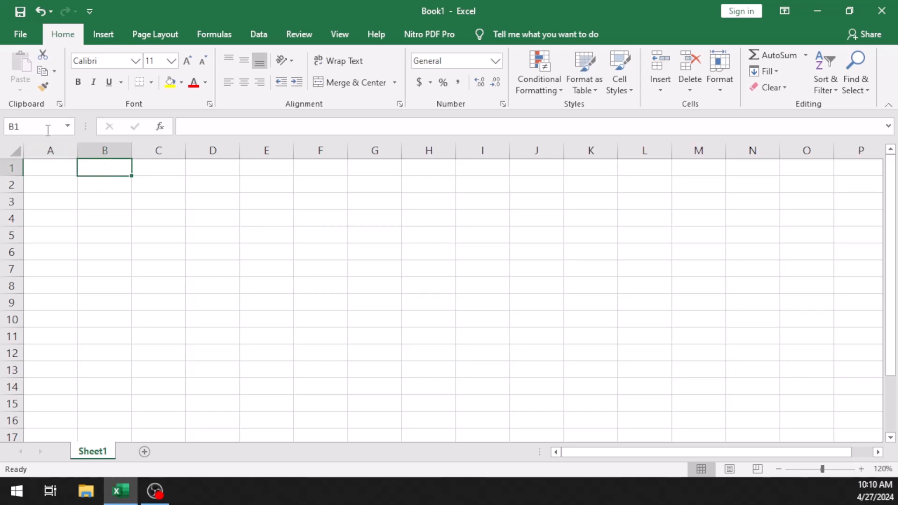
{"action": "left_click", "coordinate": [73, 196]}
{"action": "left_click", "coordinate": [56, 170]}
{"action": "left_click", "coordinate": [97, 162]}
{"action": "left_click", "coordinate": [164, 171]}
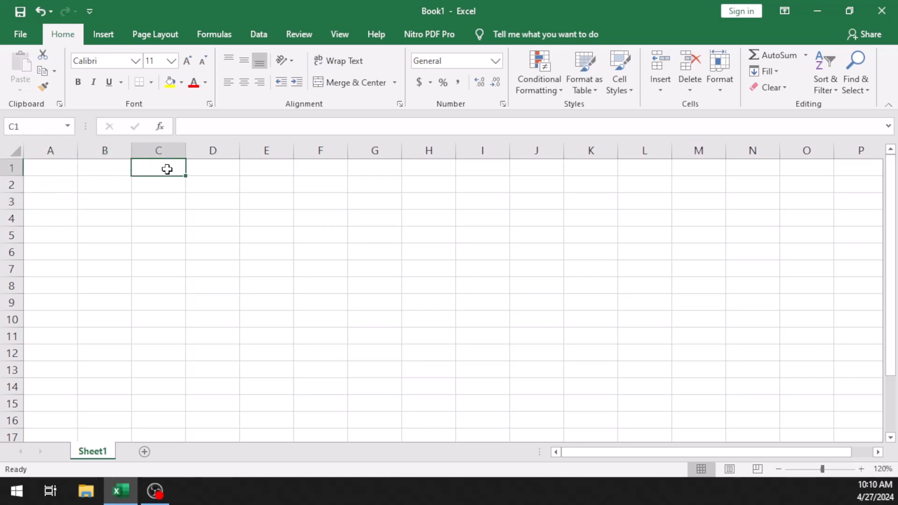
{"action": "left_click", "coordinate": [57, 173]}
{"action": "left_click", "coordinate": [58, 189]}
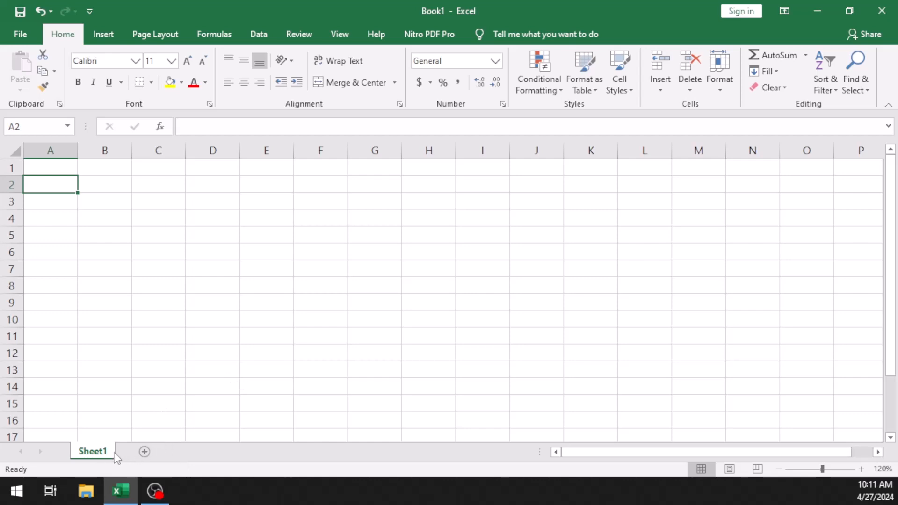
- Add a second worksheet, and switch between it and Sheet1, ending on Sheet1
{"action": "left_click", "coordinate": [145, 452]}
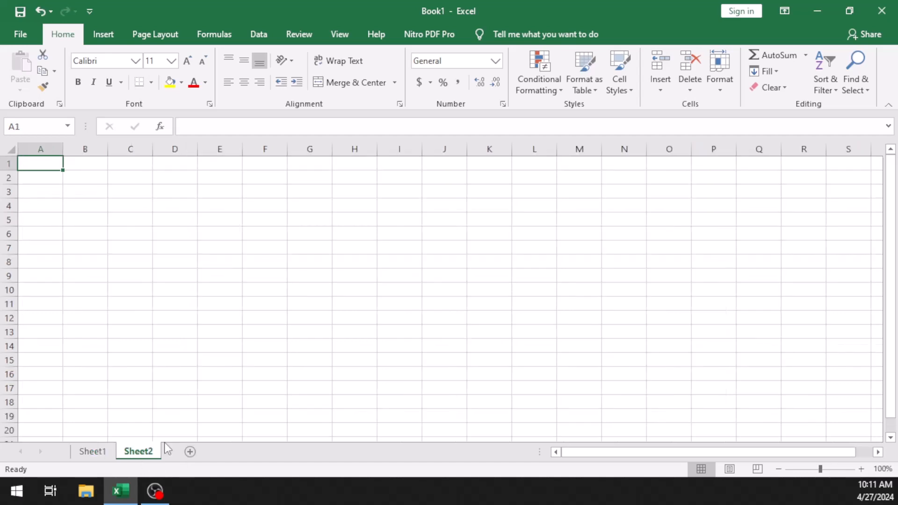
{"action": "left_click", "coordinate": [93, 453]}
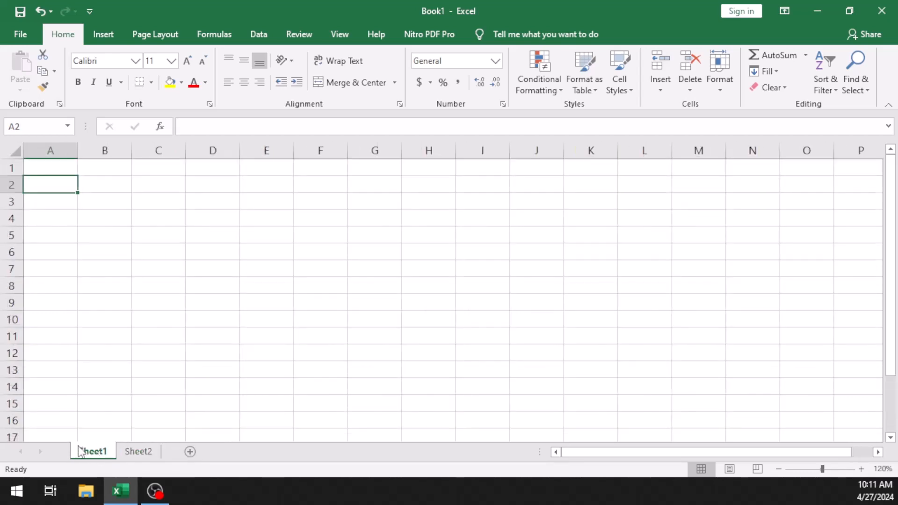
{"action": "left_click", "coordinate": [138, 453]}
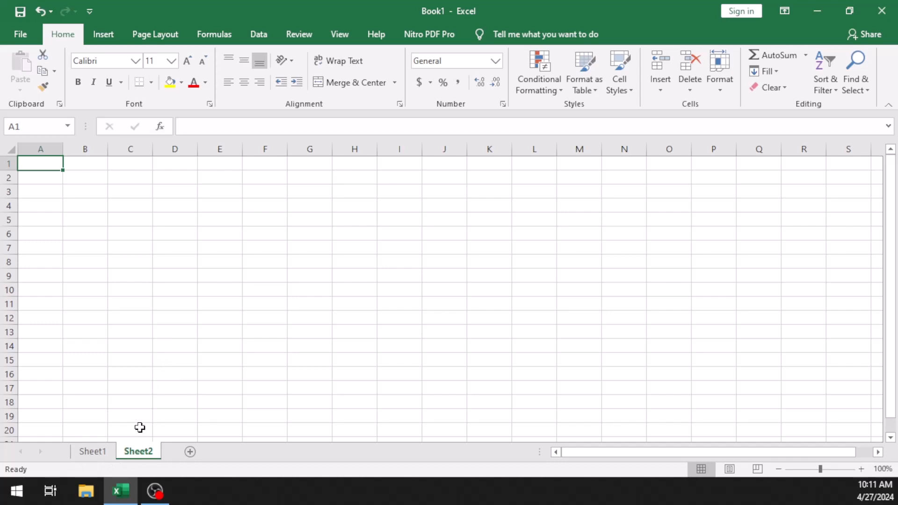
{"action": "left_click", "coordinate": [96, 453]}
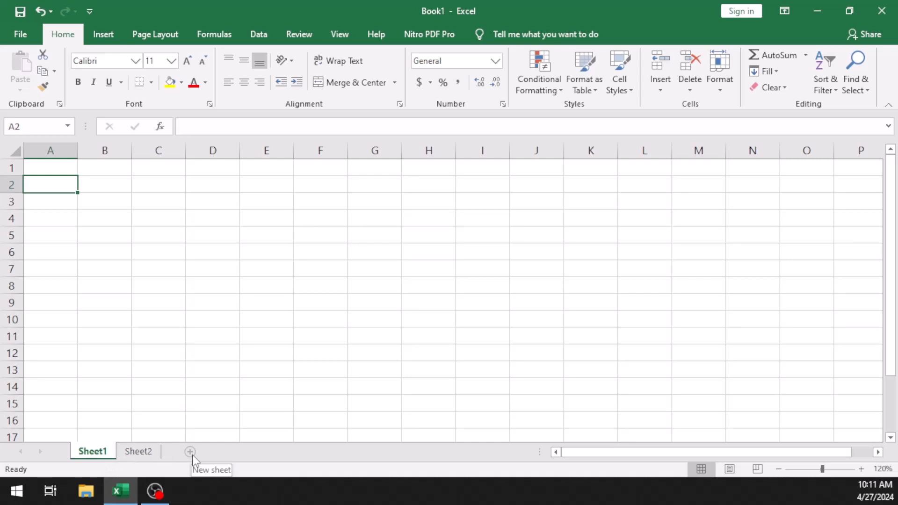
- Rename Sheet2 as "pemasukan"
{"action": "left_click", "coordinate": [135, 454]}
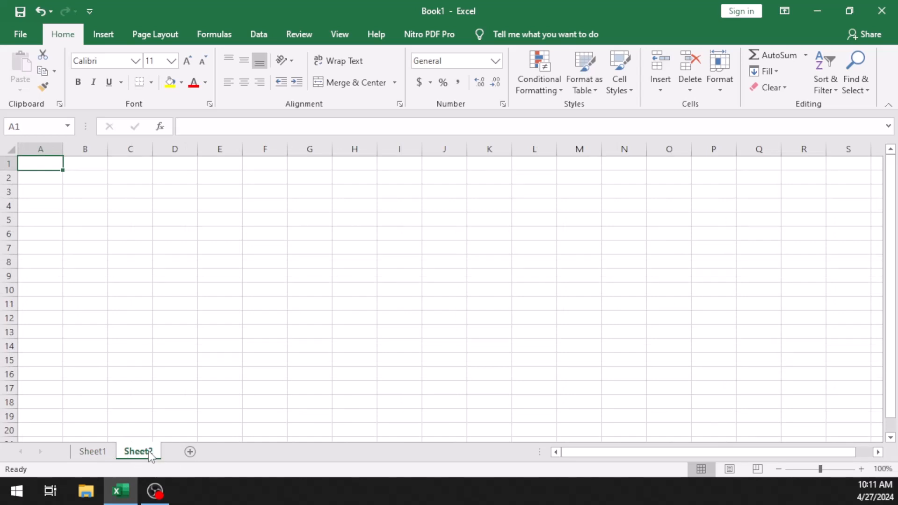
{"action": "double_click", "coordinate": [150, 453]}
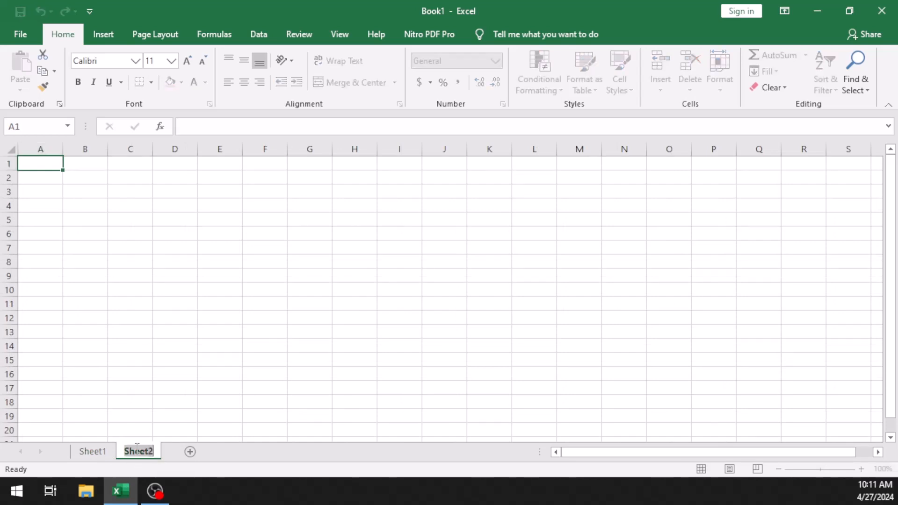
{"action": "key", "text": "BackSpace"}
{"action": "type", "text": "Lap"}
{"action": "key", "text": "BackSpace"}
{"action": "key", "text": "BackSpace"}
{"action": "key", "text": "BackSpace"}
{"action": "type", "text": "pe"}
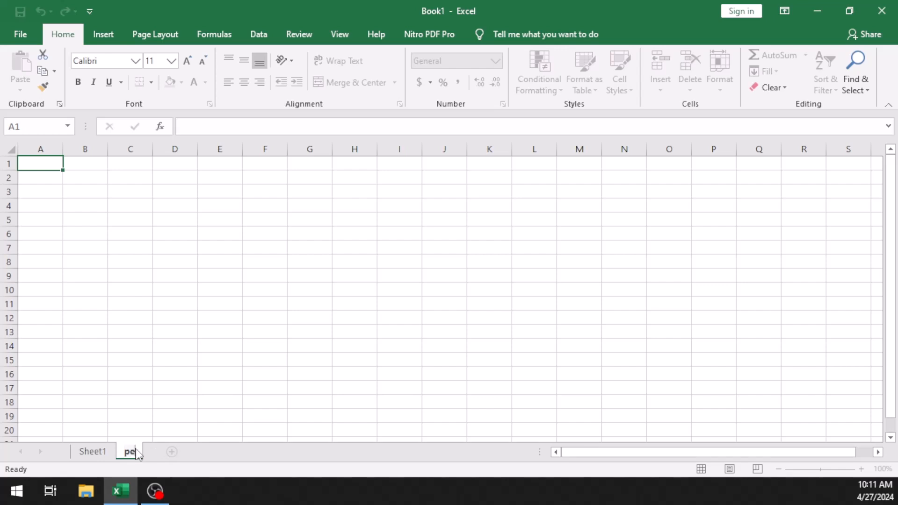
{"action": "type", "text": "masukan"}
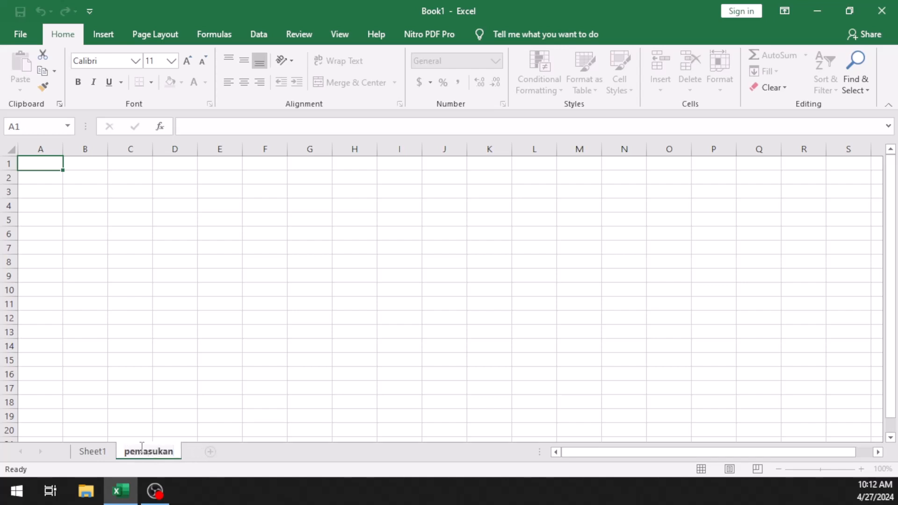
{"action": "key", "text": "Return"}
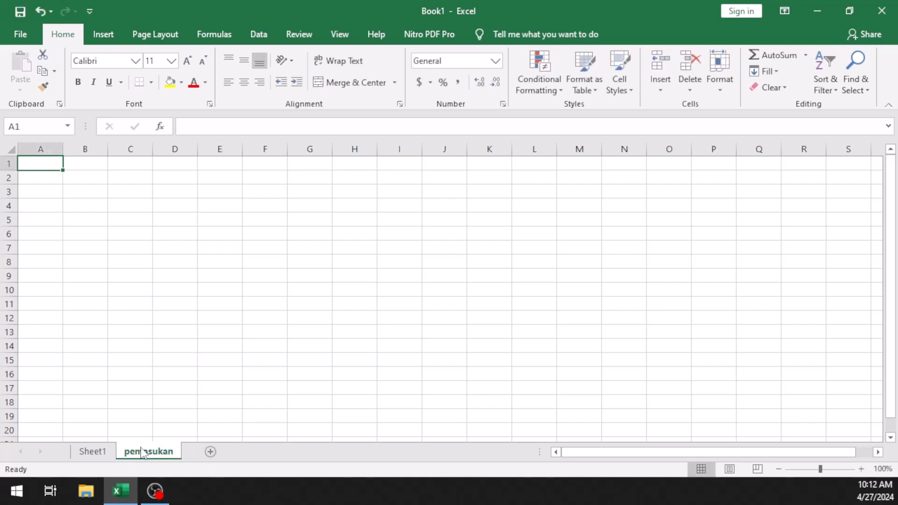
- Rename Sheet1 as "Penjualan"
{"action": "left_click", "coordinate": [92, 452]}
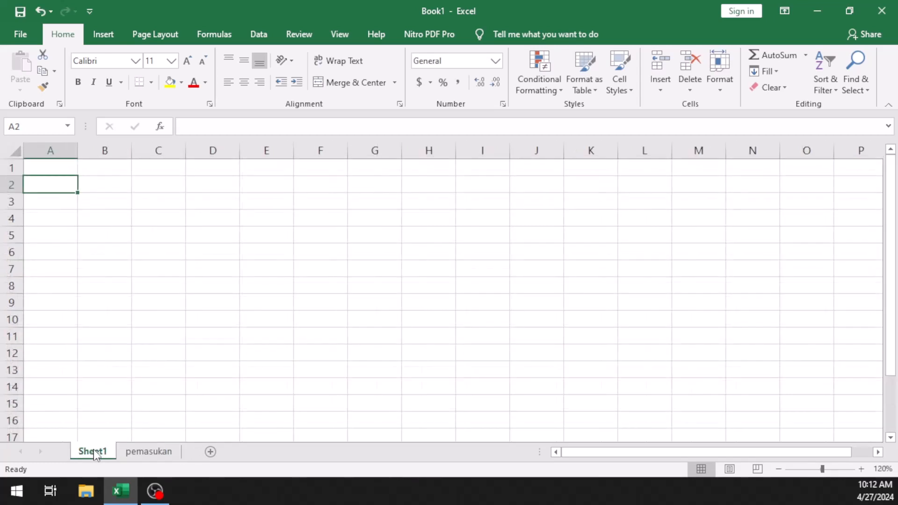
{"action": "double_click", "coordinate": [97, 453]}
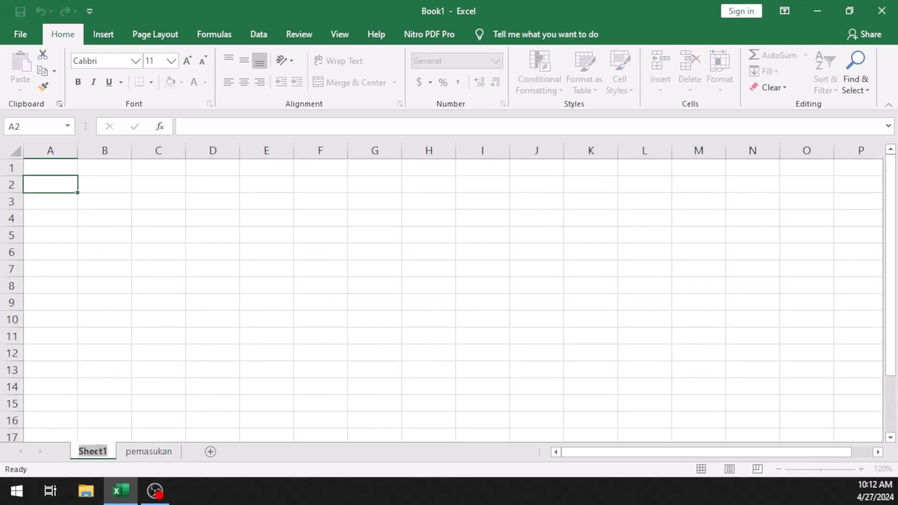
{"action": "key", "text": "BackSpace"}
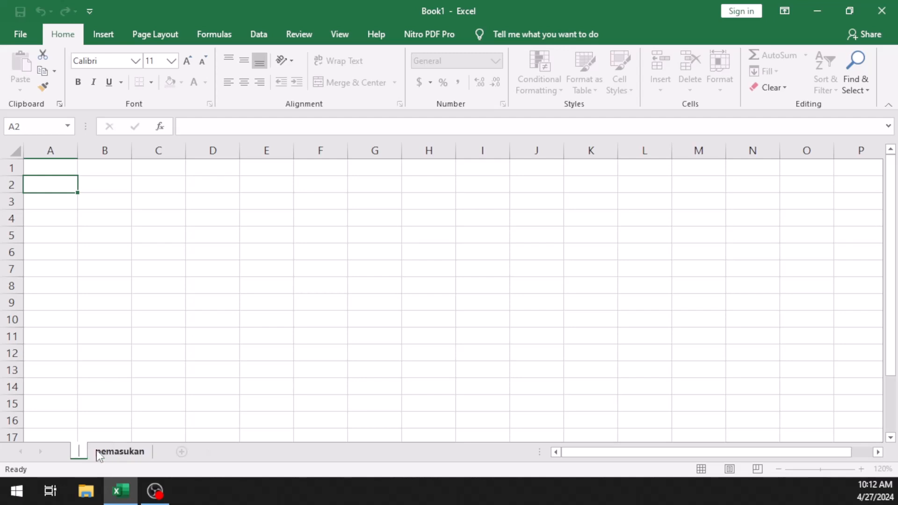
{"action": "type", "text": "Penjualan"}
{"action": "key", "text": "Return"}
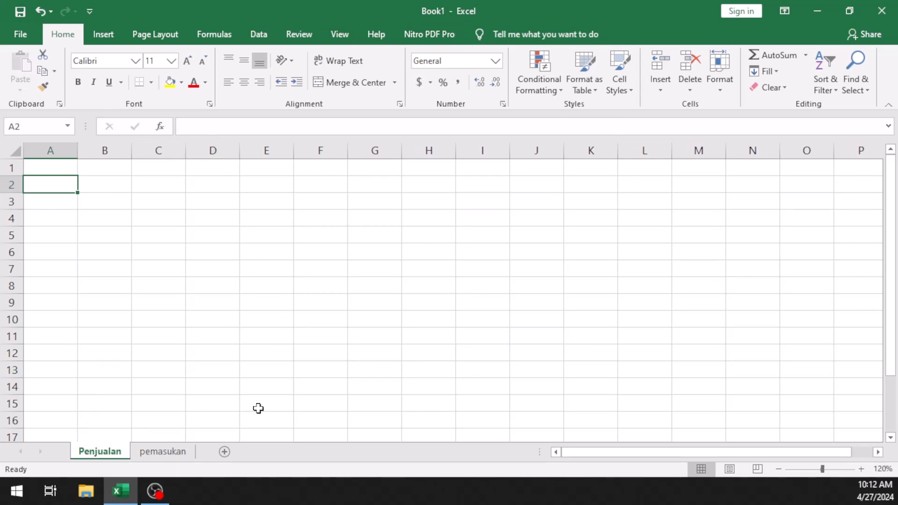
- Add a new worksheet after Penjualan, and switch to the pemasukan sheet
{"action": "left_click", "coordinate": [226, 453]}
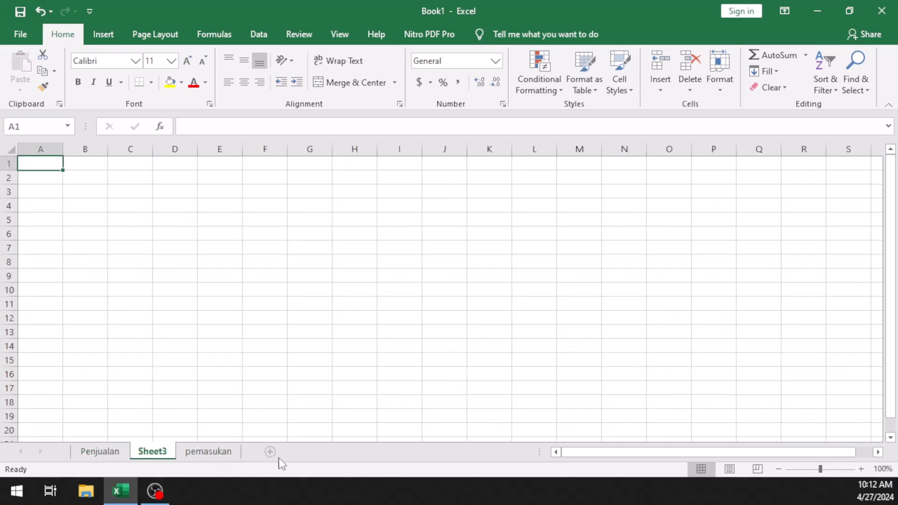
{"action": "left_click", "coordinate": [234, 453]}
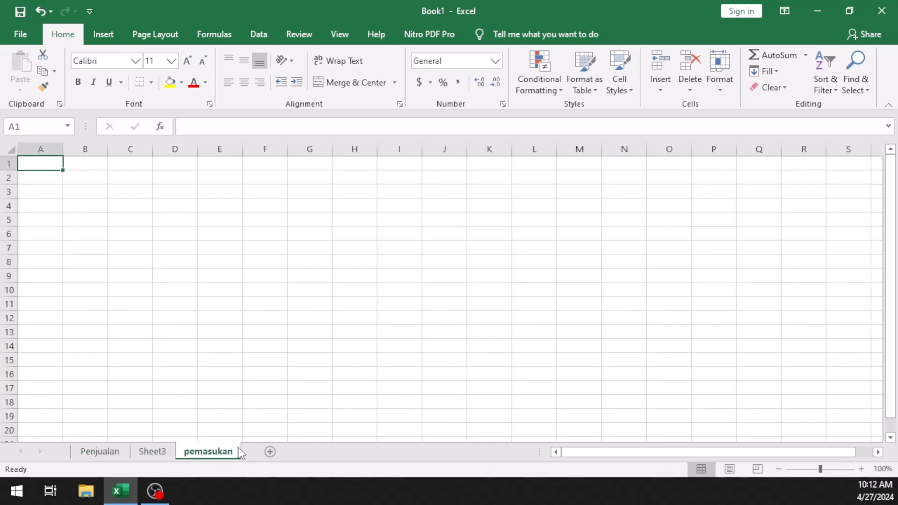
{"action": "right_click", "coordinate": [236, 452]}
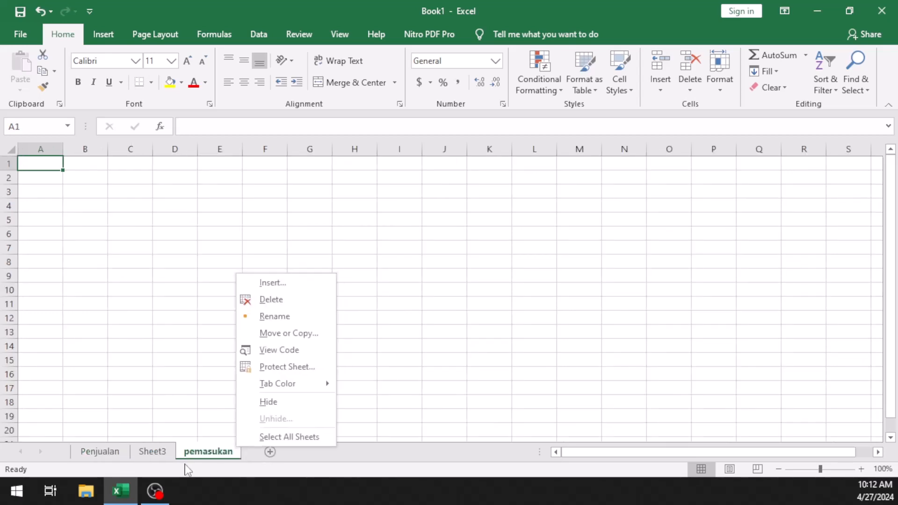
{"action": "left_click", "coordinate": [176, 456]}
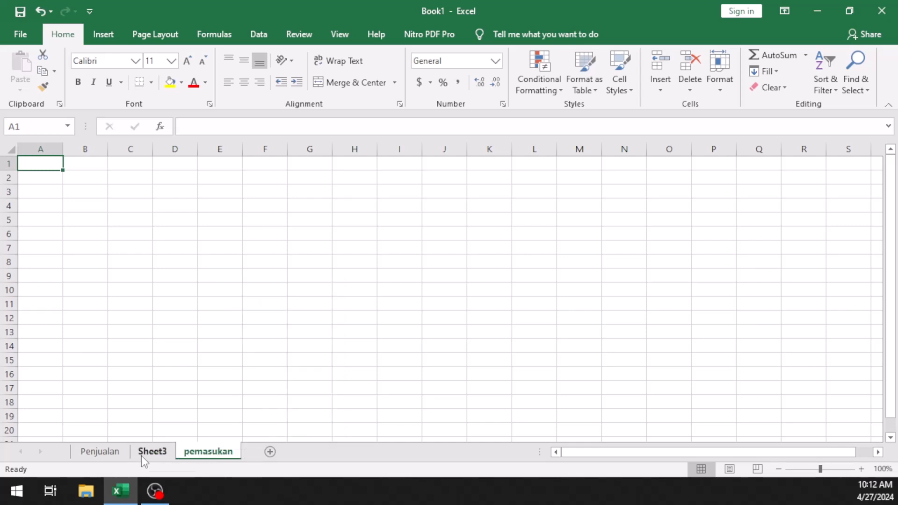
- Delete Sheet3, the worksheet between Penjualan and pemasukan
{"action": "left_click", "coordinate": [124, 456]}
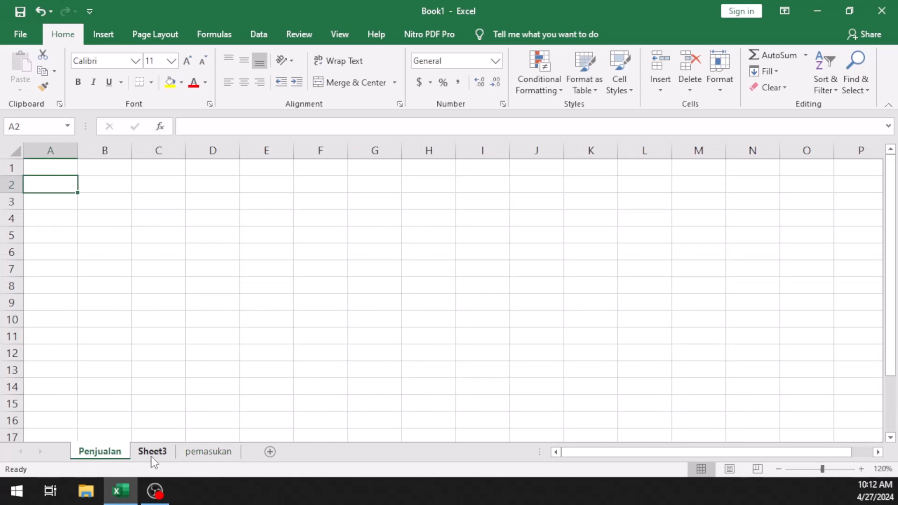
{"action": "left_click", "coordinate": [148, 456]}
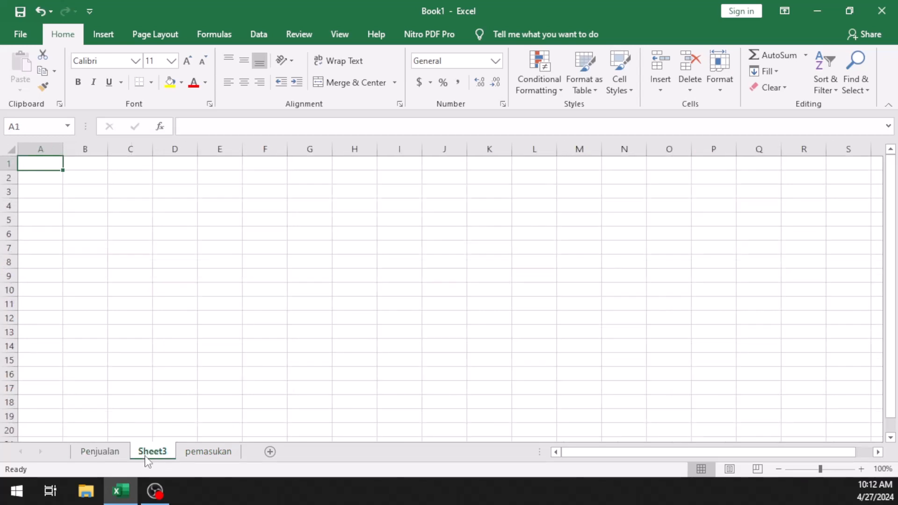
{"action": "right_click", "coordinate": [147, 456]}
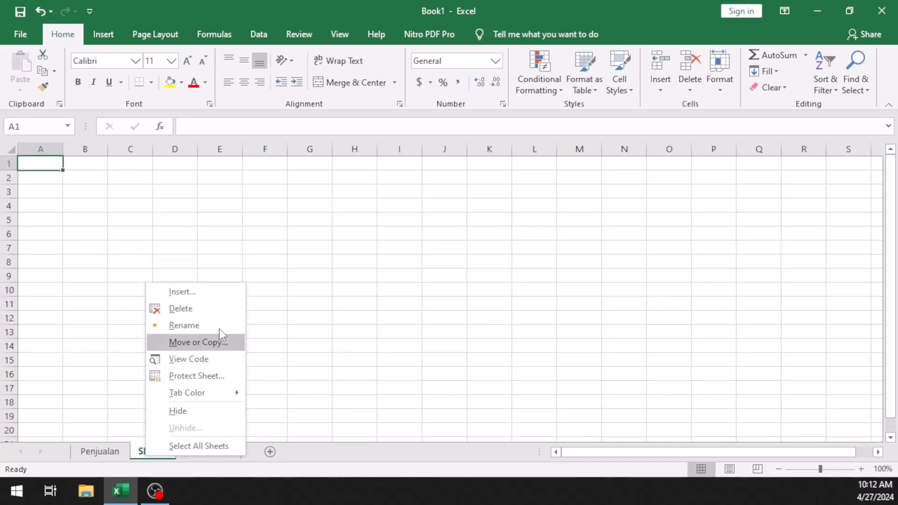
{"action": "left_click", "coordinate": [218, 309]}
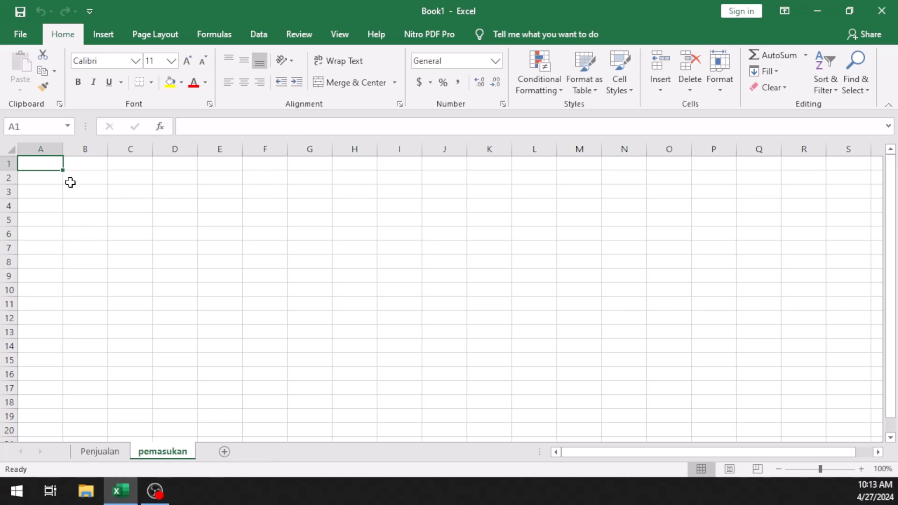
{"action": "left_click", "coordinate": [206, 129]}
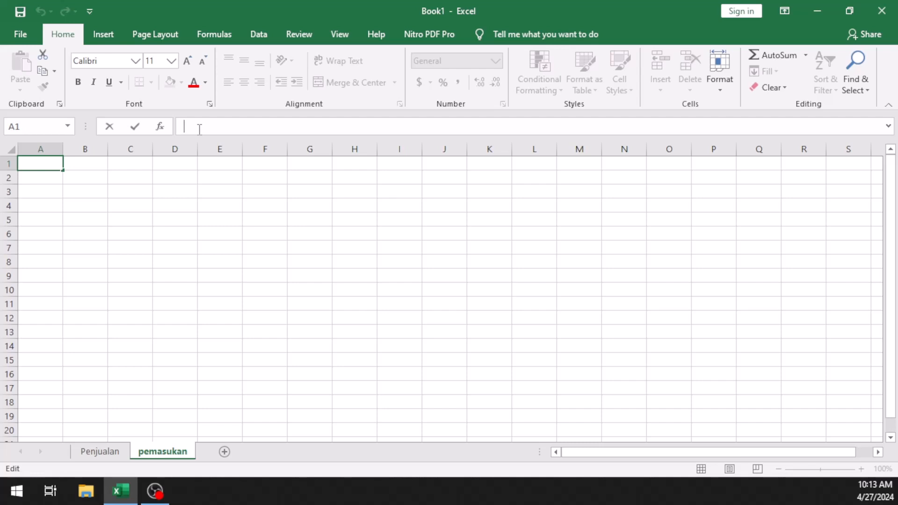
{"action": "type", "text": "sum"}
{"action": "left_click", "coordinate": [223, 119]}
{"action": "key", "text": "BackSpace"}
{"action": "key", "text": "BackSpace"}
- Select a block of cells from A1 across to column R, and select the whole of column A
{"action": "left_click_drag", "start_coordinate": [52, 167], "coordinate": [758, 436]}
{"action": "scroll", "coordinate": [410, 259], "scroll_direction": "up", "scroll_amount": 2}
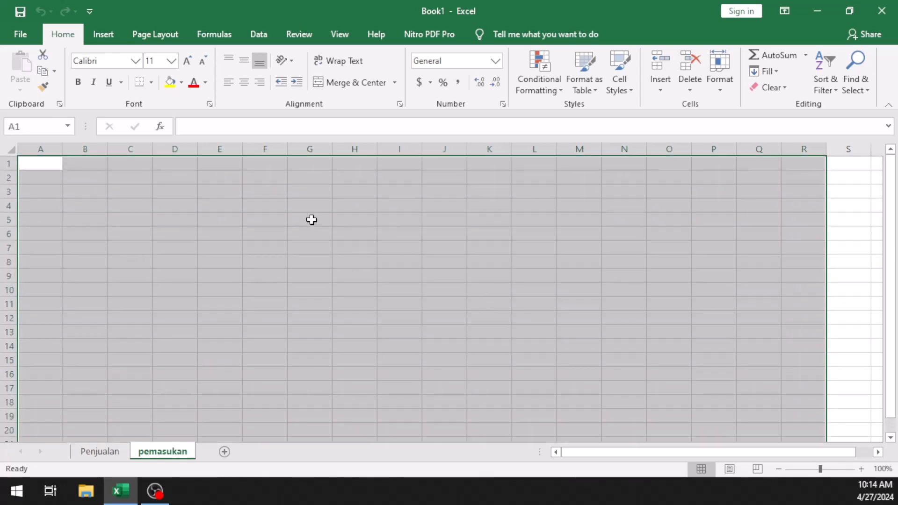
{"action": "left_click", "coordinate": [47, 149]}
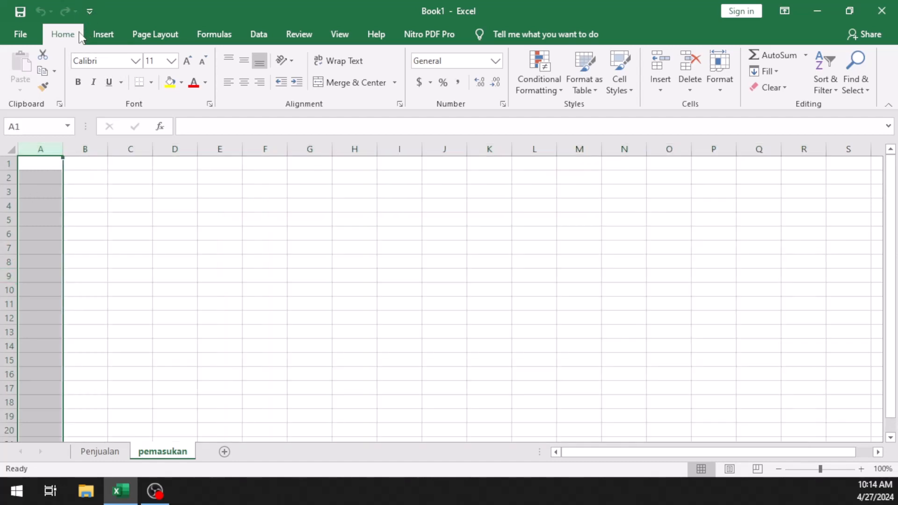
- Examine the Insert, Page Layout, Formulas, Data, Review, View, Help and Nitro PDF Pro commands, selecting cells B1 to G1 in between
{"action": "left_click", "coordinate": [99, 38]}
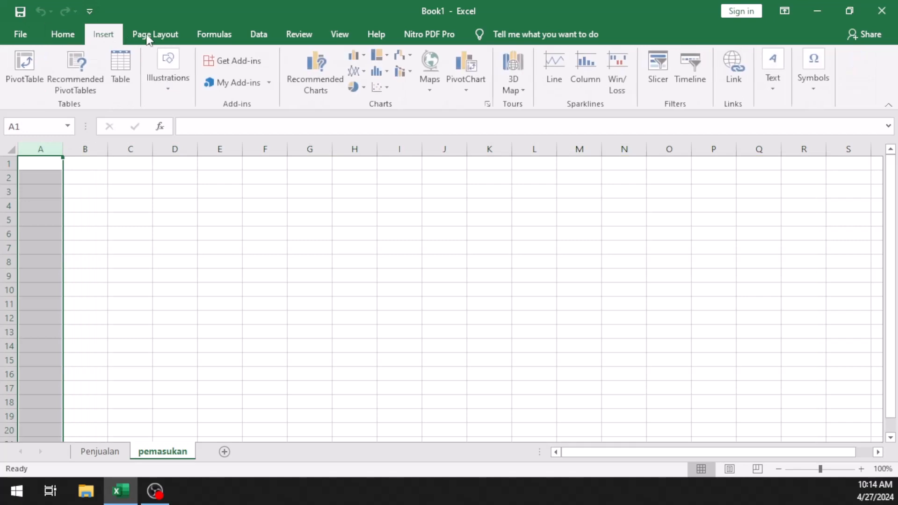
{"action": "left_click", "coordinate": [174, 37]}
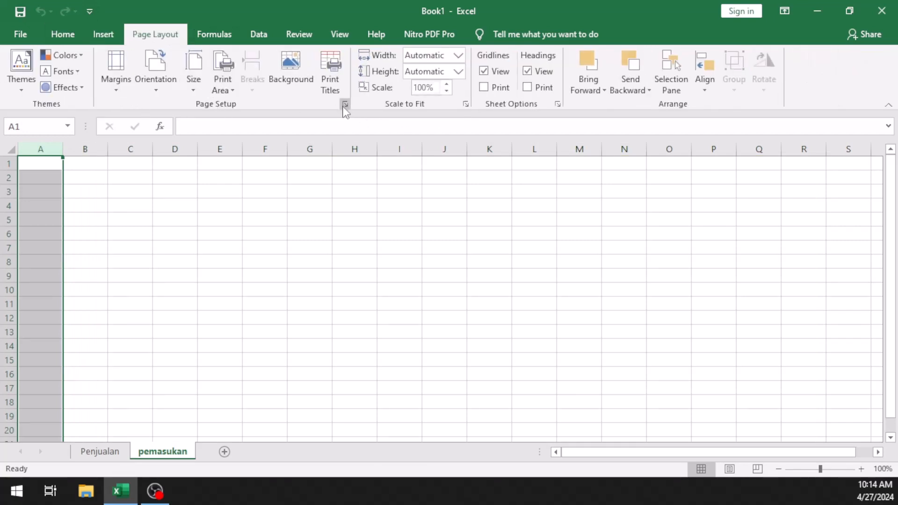
{"action": "left_click", "coordinate": [89, 169]}
{"action": "left_click", "coordinate": [144, 164]}
{"action": "left_click", "coordinate": [172, 162]}
{"action": "left_click", "coordinate": [224, 162]}
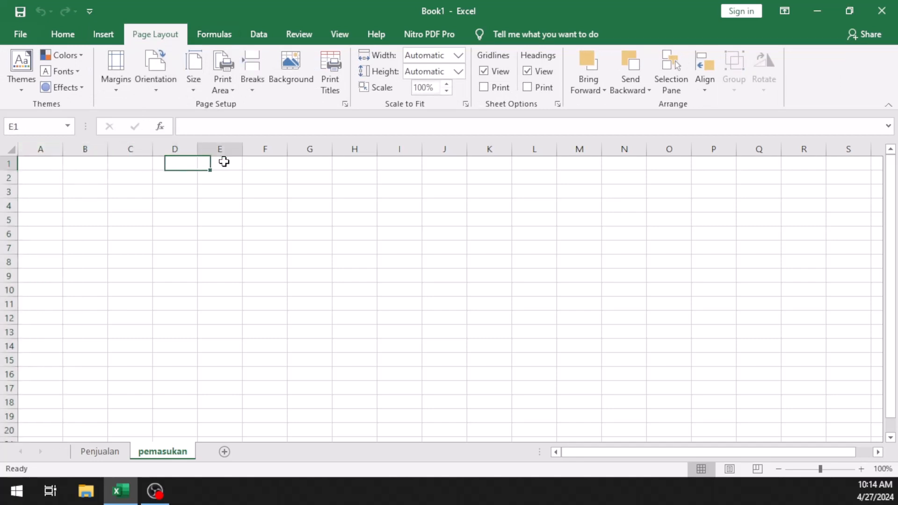
{"action": "left_click", "coordinate": [274, 162]}
{"action": "left_click", "coordinate": [293, 163]}
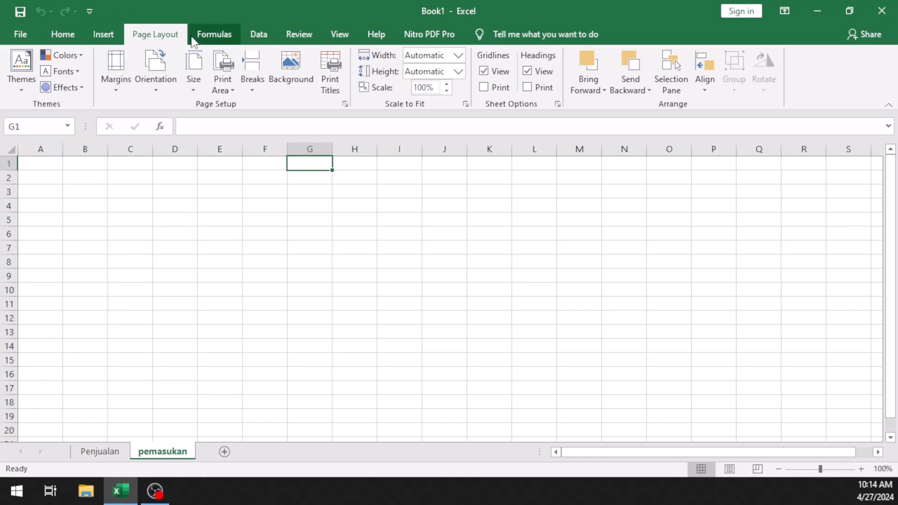
{"action": "left_click", "coordinate": [211, 34]}
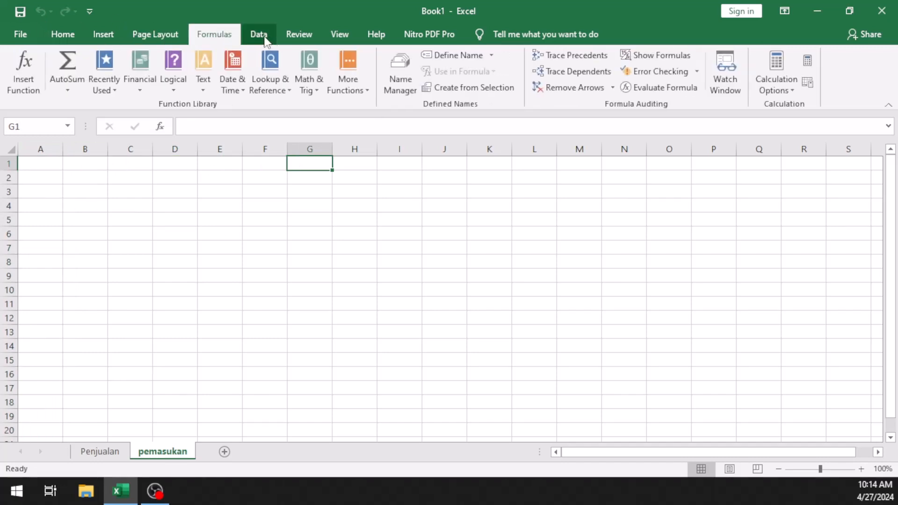
{"action": "left_click", "coordinate": [265, 40]}
{"action": "left_click", "coordinate": [297, 35]}
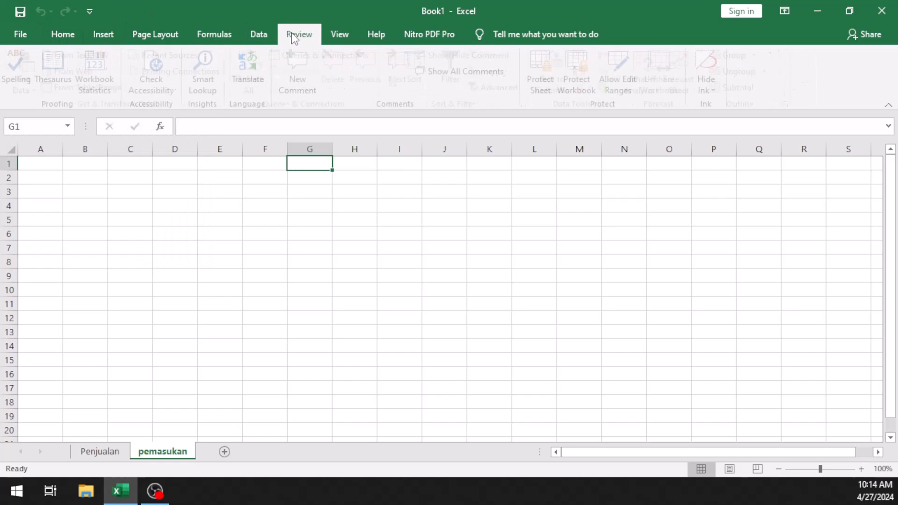
{"action": "left_click", "coordinate": [336, 34]}
{"action": "left_click", "coordinate": [376, 36]}
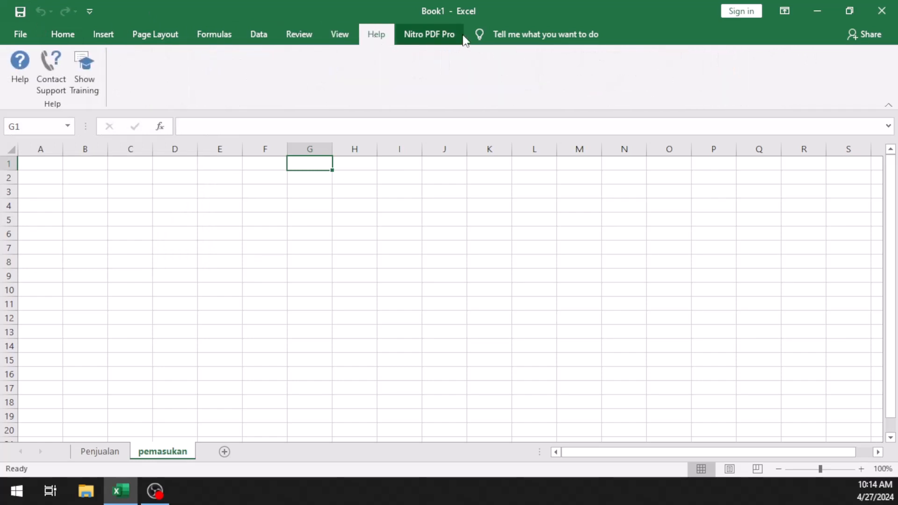
{"action": "left_click", "coordinate": [449, 35]}
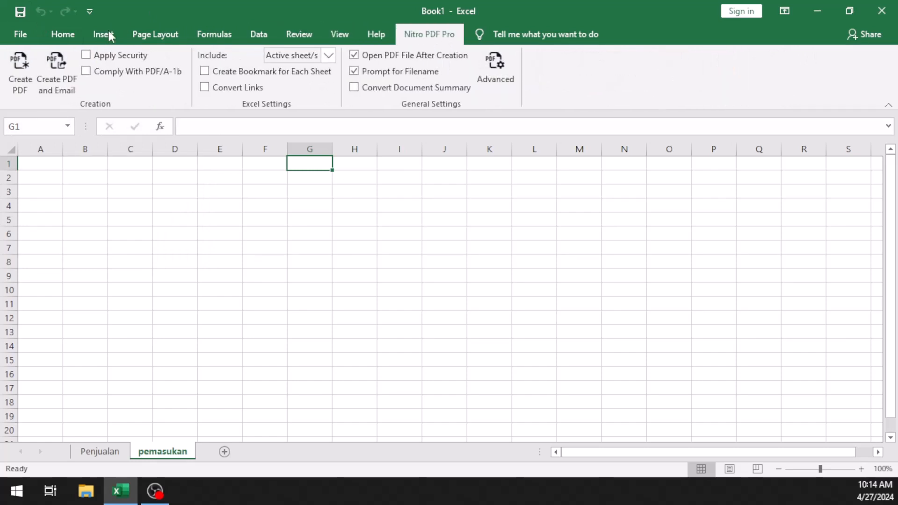
{"action": "left_click", "coordinate": [69, 40]}
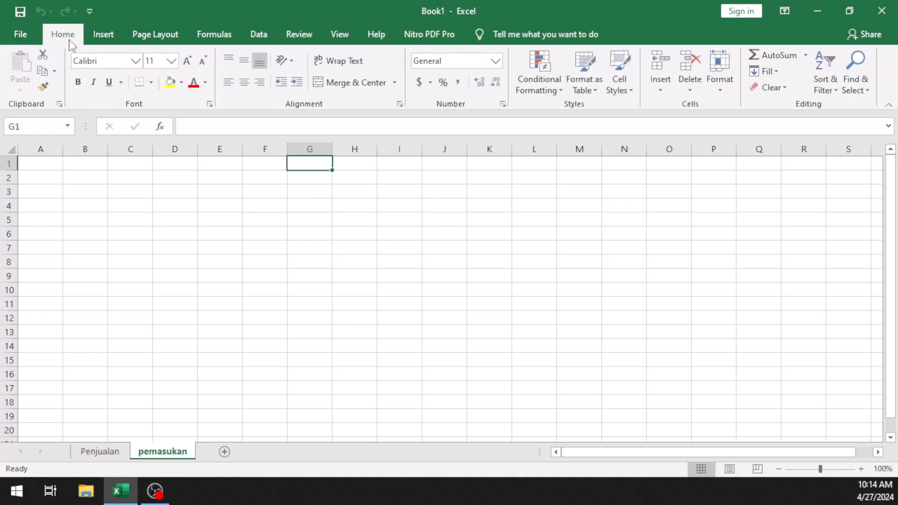
- Select column A and row 1 in turn, ending on cell A1
{"action": "left_click", "coordinate": [42, 148]}
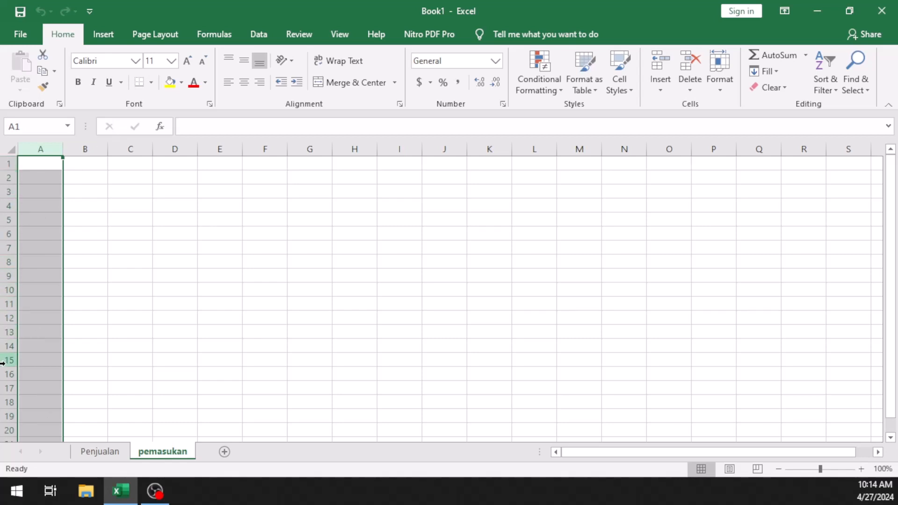
{"action": "left_click", "coordinate": [9, 163]}
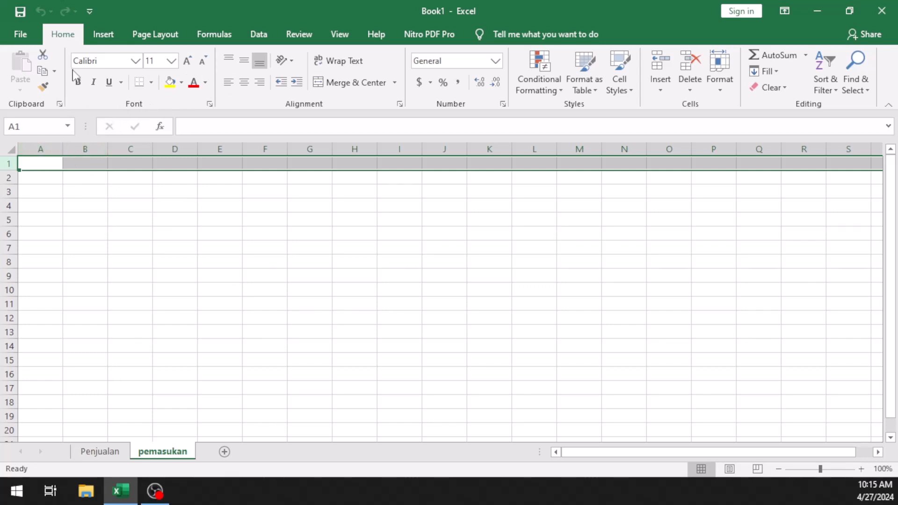
{"action": "left_click", "coordinate": [93, 174]}
{"action": "left_click", "coordinate": [43, 163]}
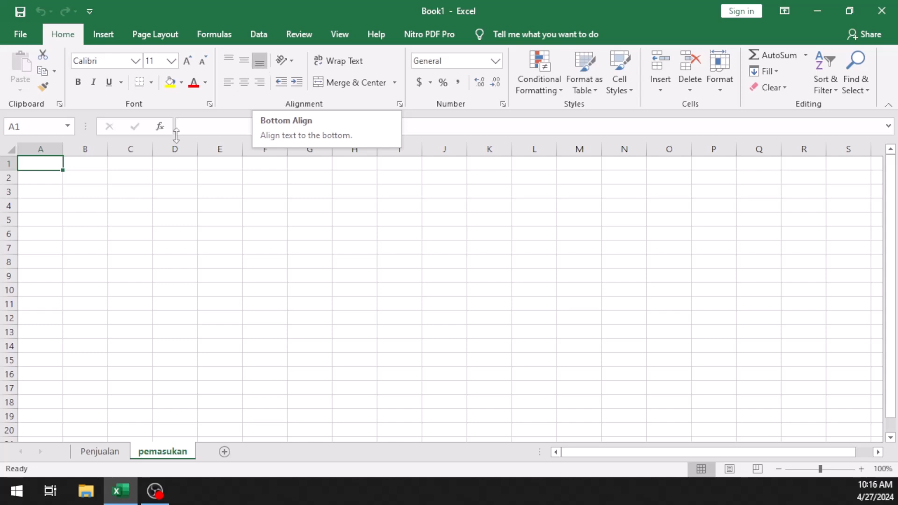
- Enter "Microsoft excel" in cell A1 and keep that cell selected
{"action": "double_click", "coordinate": [51, 167]}
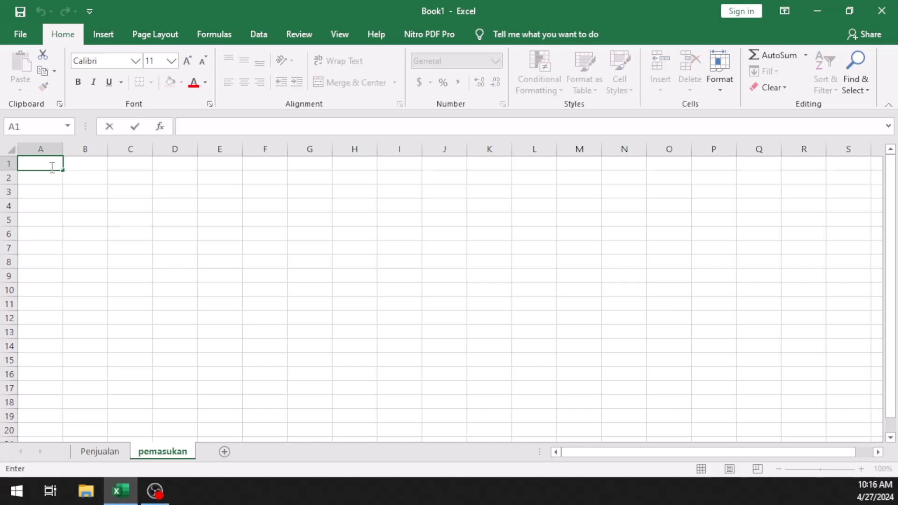
{"action": "type", "text": "Microsoft e"}
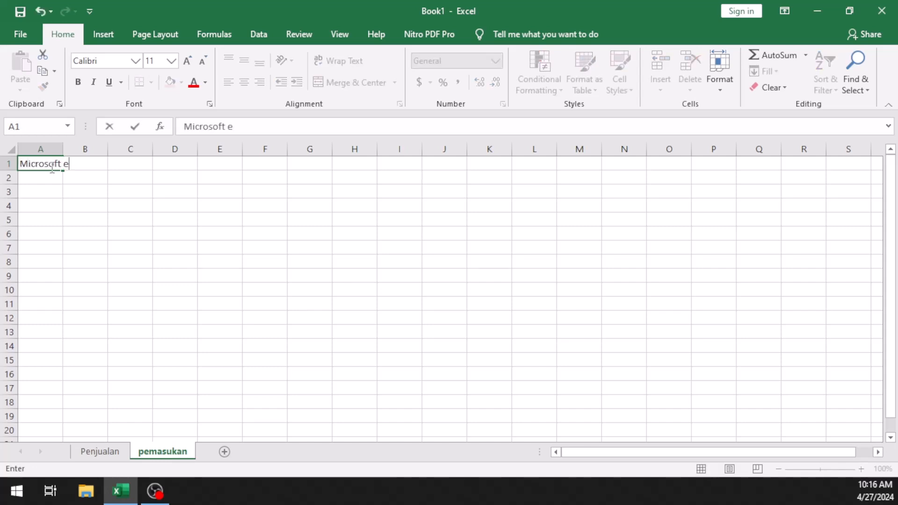
{"action": "type", "text": "xcel"}
{"action": "left_click", "coordinate": [90, 177]}
{"action": "left_click", "coordinate": [39, 163]}
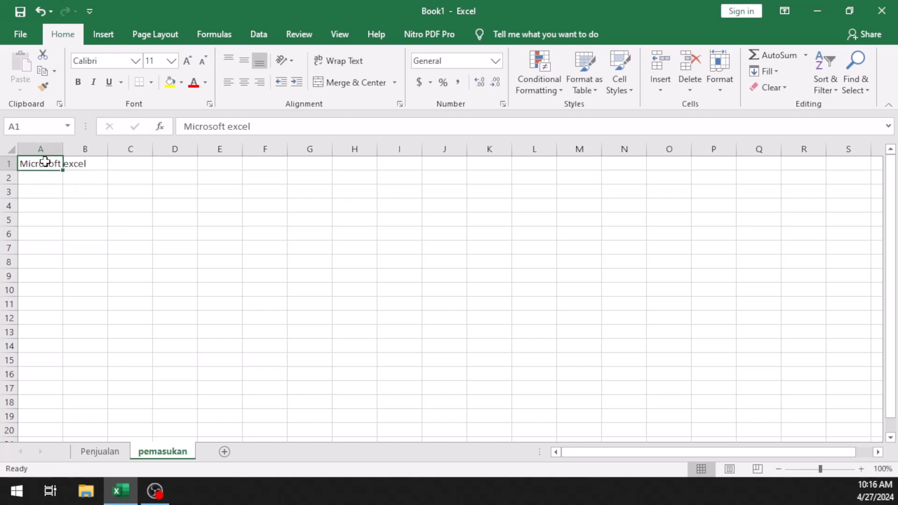
- Middle-align cell A1 vertically, and undo both the alignment and the text entry
{"action": "left_click", "coordinate": [245, 65]}
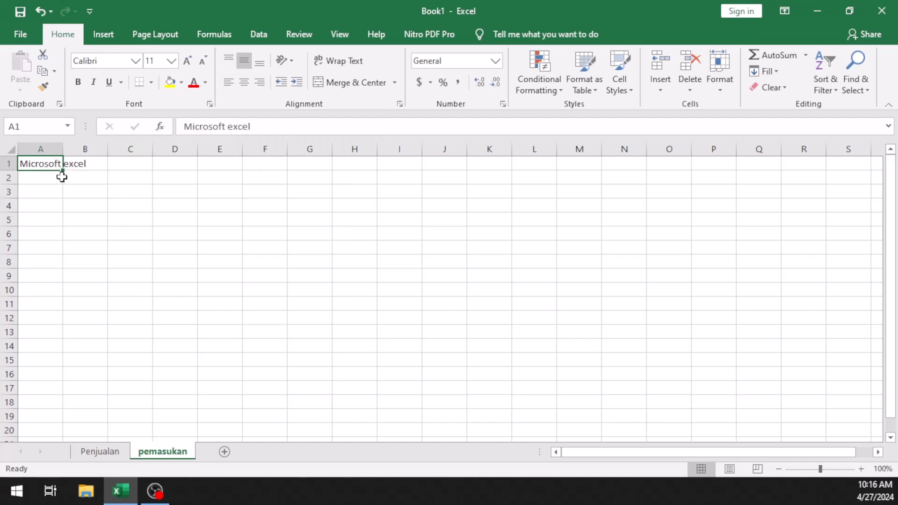
{"action": "left_click", "coordinate": [40, 12]}
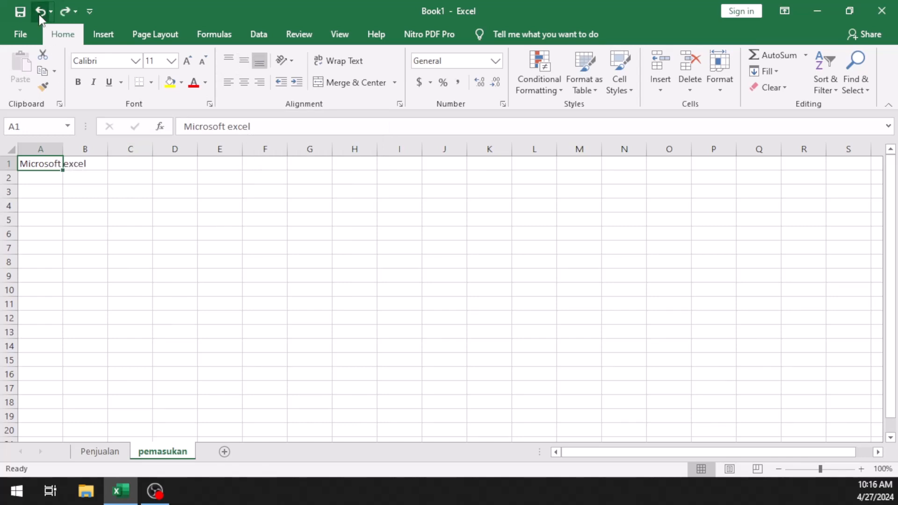
{"action": "left_click", "coordinate": [40, 13]}
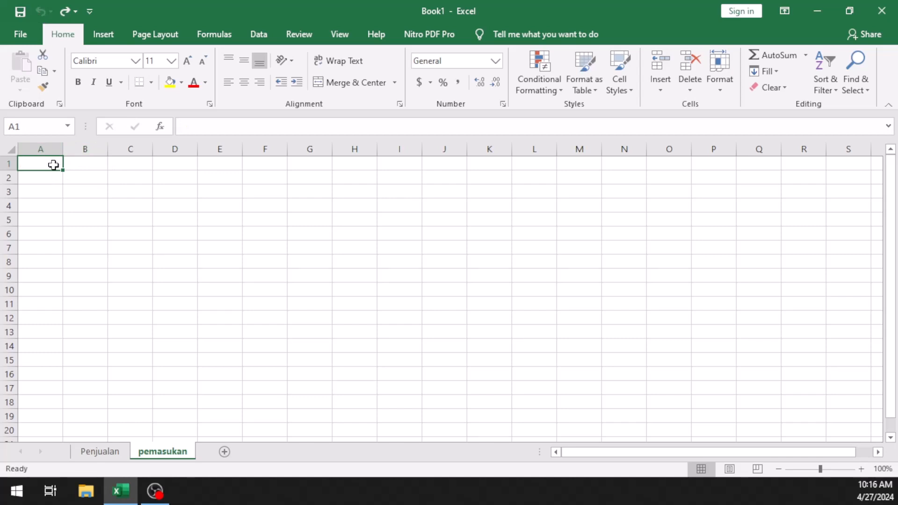
- Enter "microsoft excel" in cell A1 and select cell B1
{"action": "type", "text": "micro"}
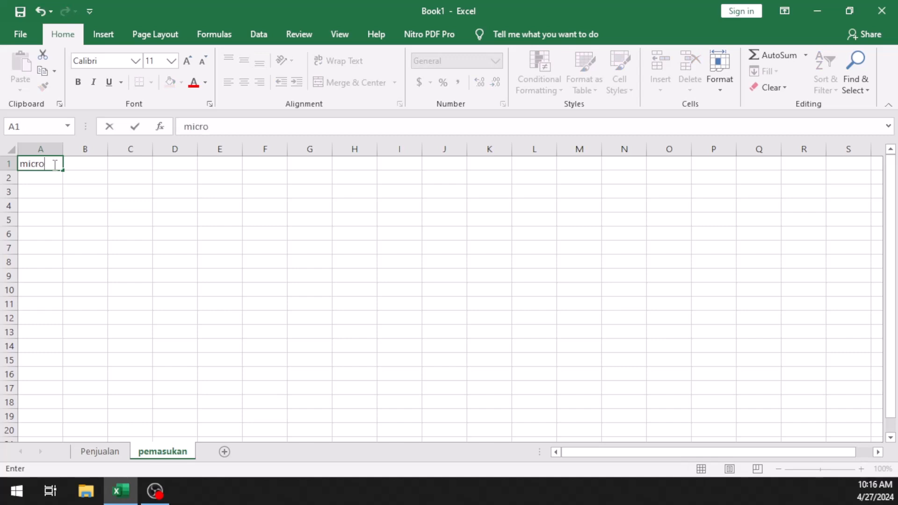
{"action": "type", "text": "soft excde"}
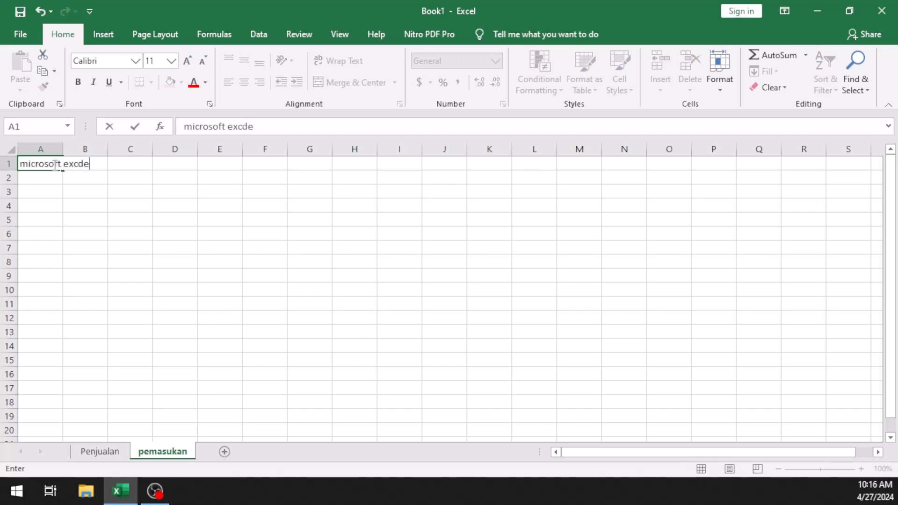
{"action": "key", "text": "BackSpace"}
{"action": "key", "text": "BackSpace"}
{"action": "type", "text": "el"}
{"action": "left_click", "coordinate": [100, 177]}
{"action": "left_click", "coordinate": [103, 164]}
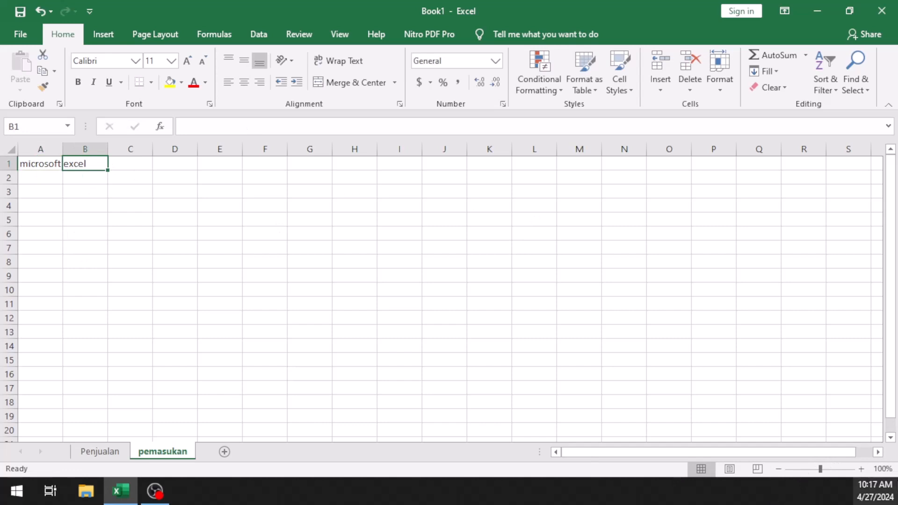
- Zoom the worksheet to 220% and compare the contents of cells A1 and B1
{"action": "left_click", "coordinate": [862, 468]}
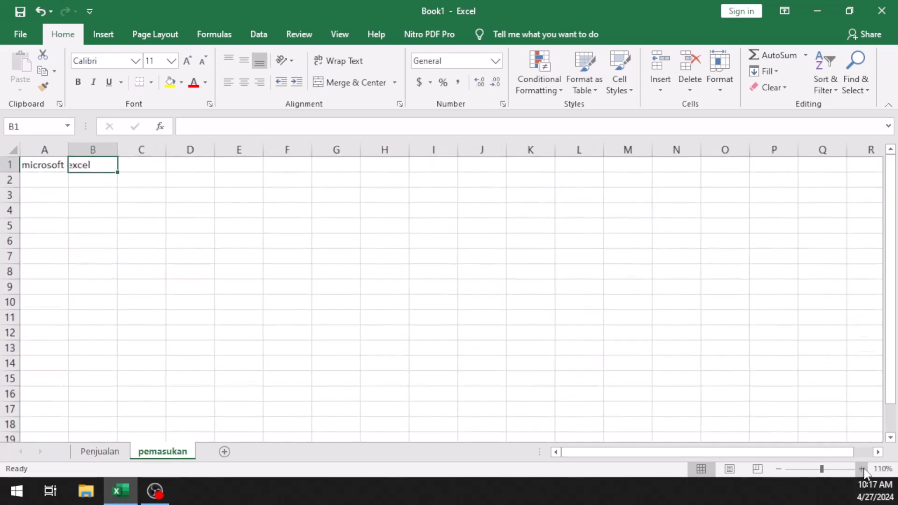
{"action": "left_click", "coordinate": [862, 469]}
{"action": "left_click", "coordinate": [862, 468]}
{"action": "left_click", "coordinate": [861, 468]}
{"action": "left_click", "coordinate": [861, 468]}
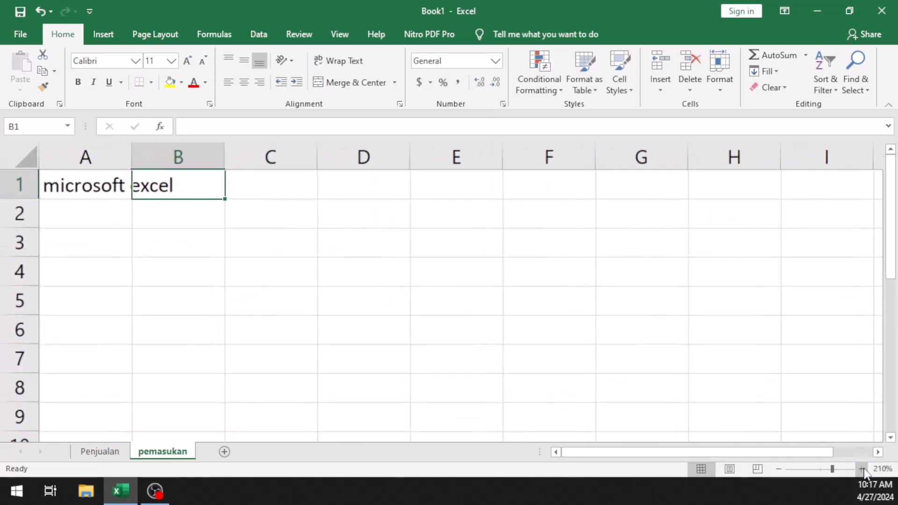
{"action": "left_click", "coordinate": [863, 469]}
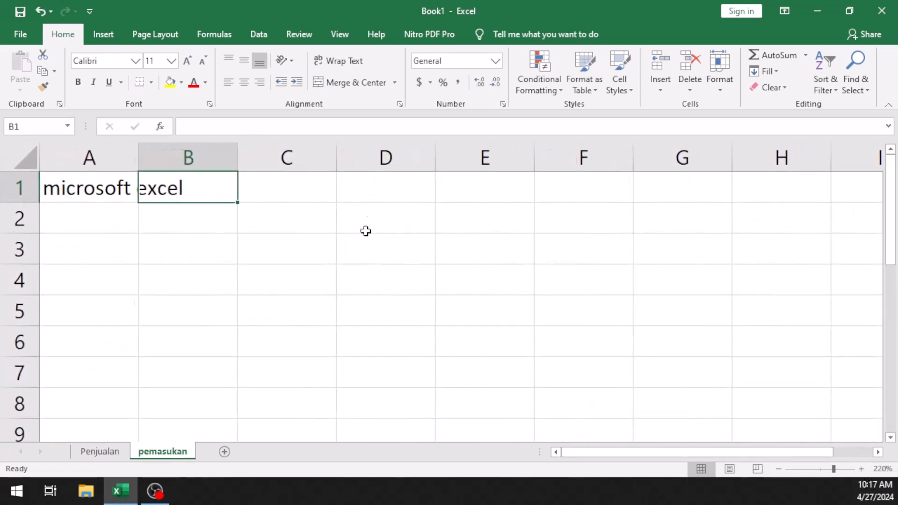
{"action": "left_click", "coordinate": [95, 190]}
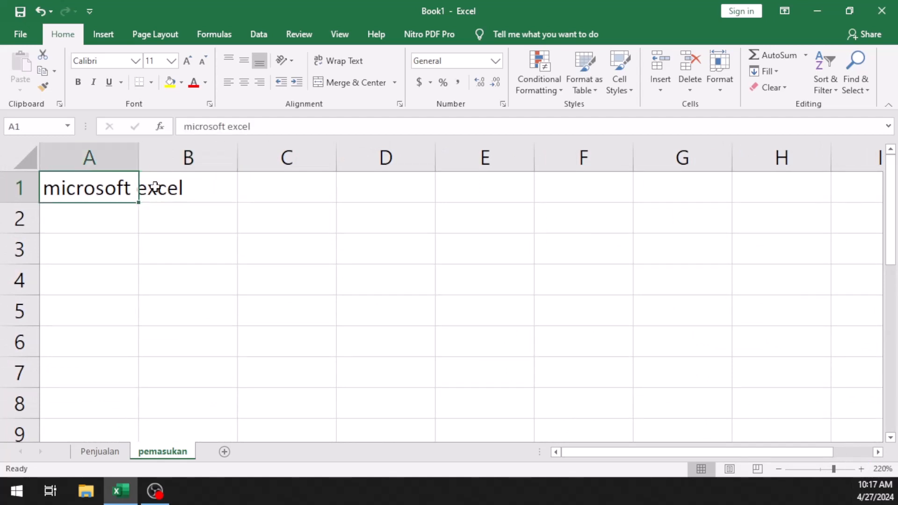
{"action": "left_click", "coordinate": [173, 182]}
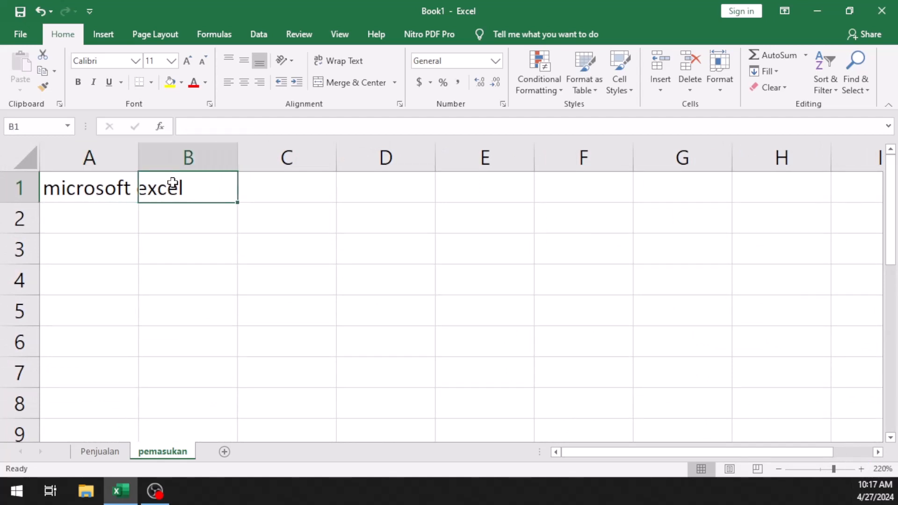
- Narrow column A slightly so its edge falls between the two words of the text in cell A1
{"action": "left_click", "coordinate": [106, 186]}
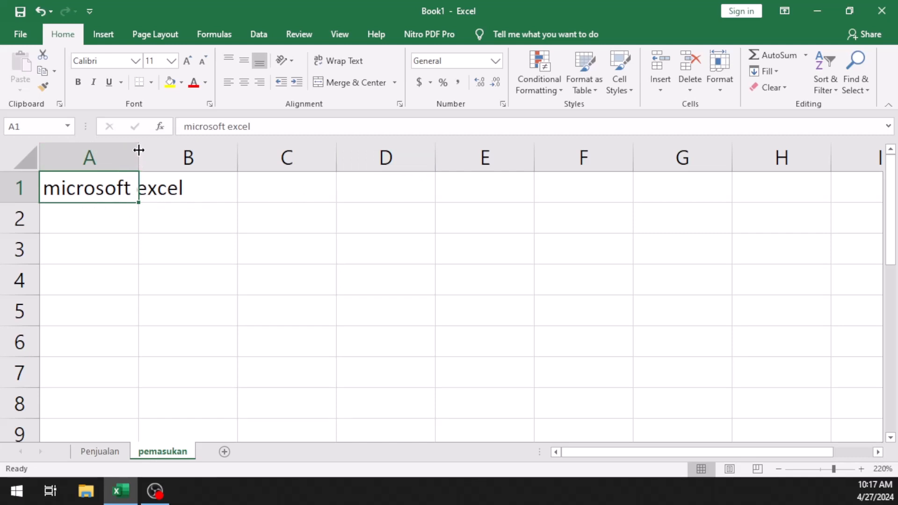
{"action": "left_click_drag", "start_coordinate": [138, 159], "coordinate": [135, 165]}
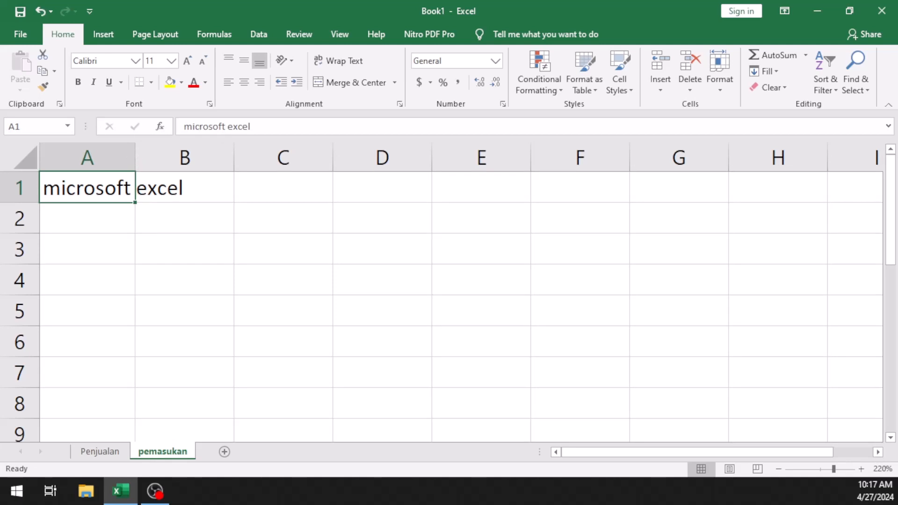
- Undo the last narrowing of column A, and widen the column until all the text in cell A1 fits inside it
{"action": "left_click", "coordinate": [38, 11]}
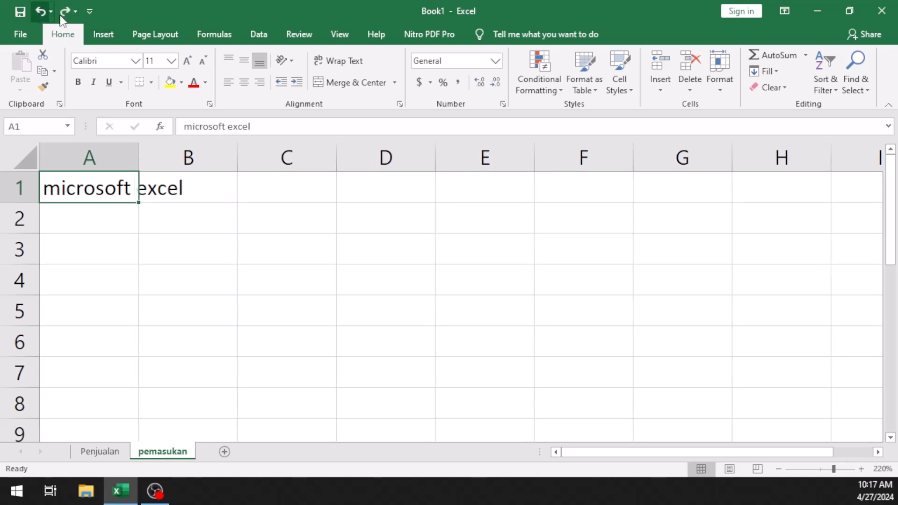
{"action": "left_click", "coordinate": [131, 149]}
{"action": "left_click_drag", "start_coordinate": [138, 149], "coordinate": [238, 172]}
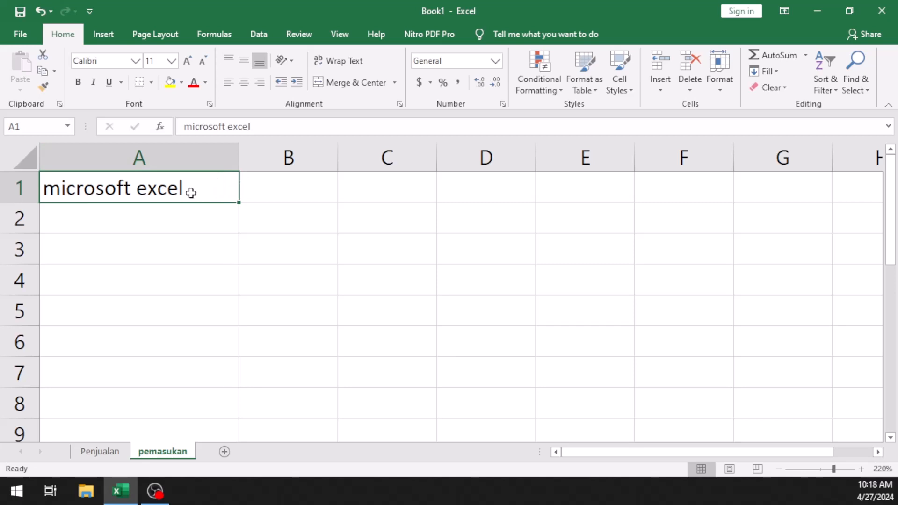
{"action": "left_click", "coordinate": [260, 182]}
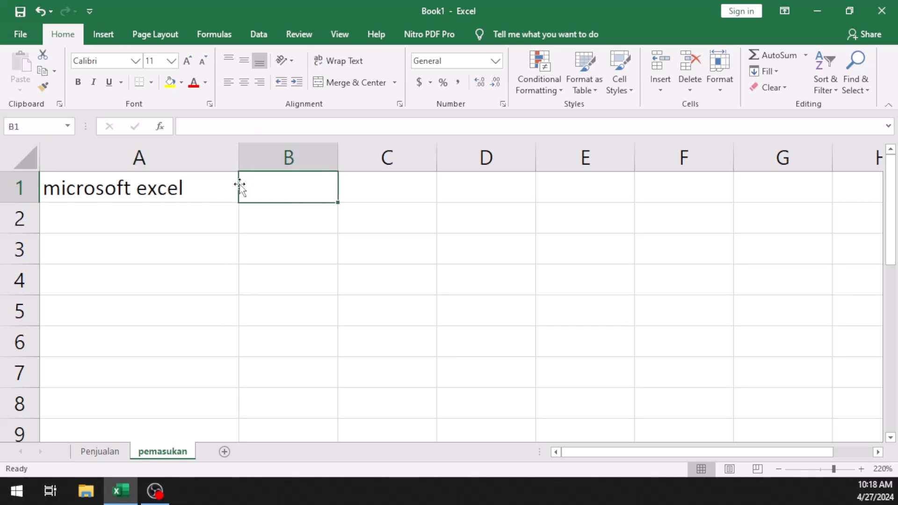
{"action": "left_click", "coordinate": [205, 192]}
{"action": "left_click", "coordinate": [278, 181]}
{"action": "left_click", "coordinate": [180, 190]}
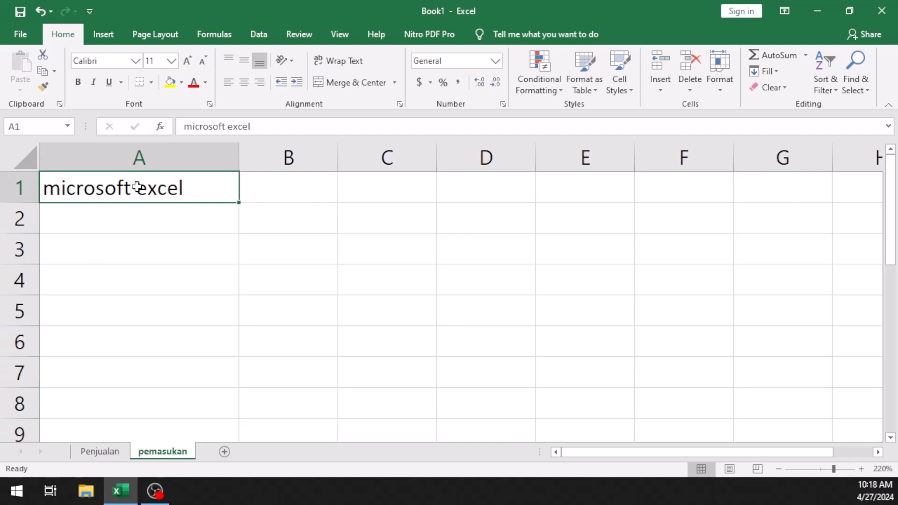
- Replace the text in cell A1 with "NO" and reselect the cell
{"action": "double_click", "coordinate": [200, 186]}
{"action": "key", "text": "Return"}
{"action": "left_click", "coordinate": [228, 175]}
{"action": "double_click", "coordinate": [195, 195]}
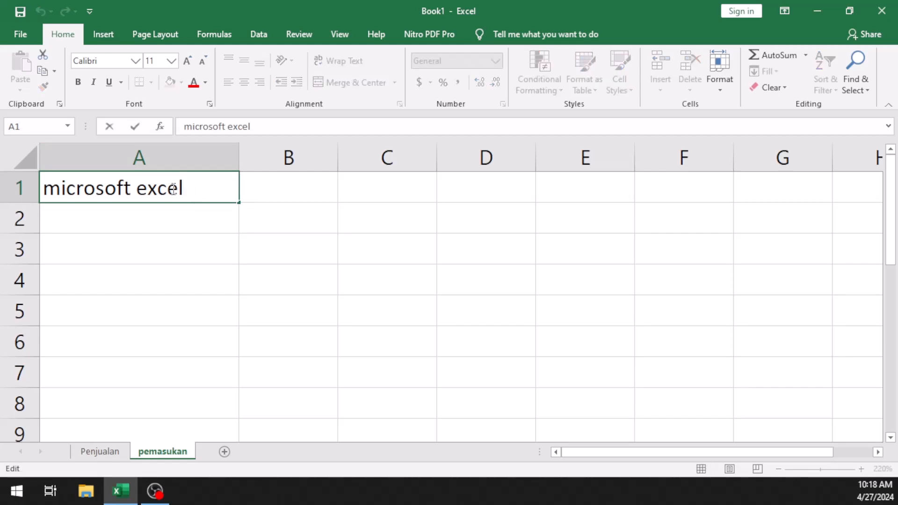
{"action": "key", "text": "BackSpace"}
{"action": "key", "text": "BackSpace"}
{"action": "key", "text": "BackSpace"}
{"action": "key", "text": "BackSpace"}
{"action": "key", "text": "BackSpace"}
{"action": "key", "text": "BackSpace"}
{"action": "key", "text": "BackSpace"}
{"action": "key", "text": "BackSpace"}
{"action": "key", "text": "BackSpace"}
{"action": "key", "text": "BackSpace"}
{"action": "key", "text": "BackSpace"}
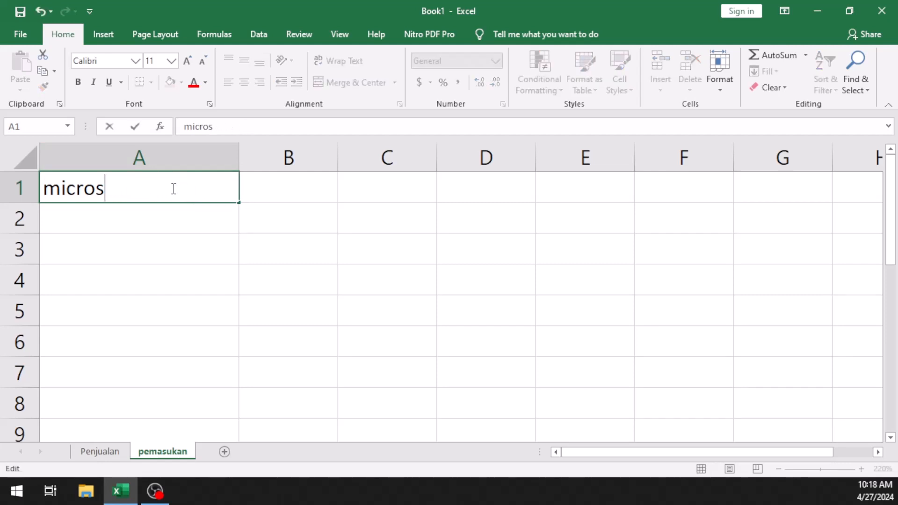
{"action": "key", "text": "BackSpace"}
{"action": "key", "text": "BackSpace"}
{"action": "key", "text": "BackSpace"}
{"action": "key", "text": "BackSpace"}
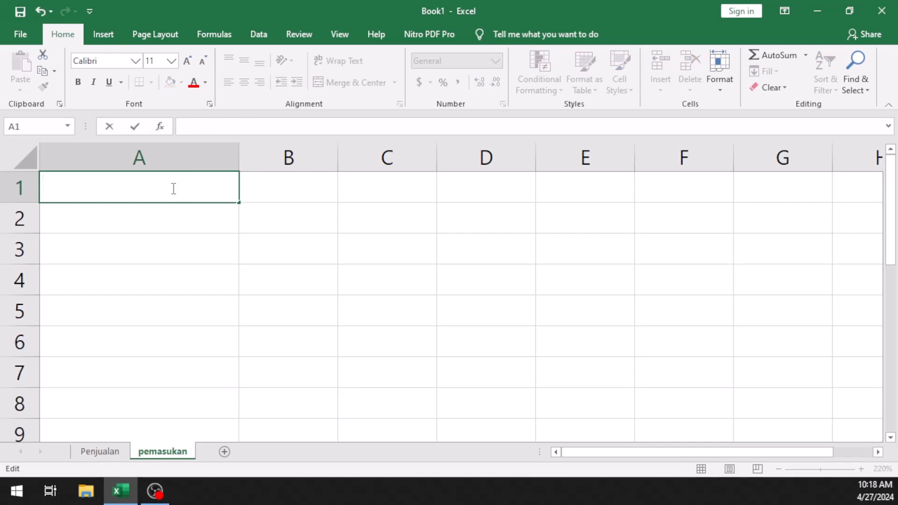
{"action": "type", "text": "NO"}
{"action": "key", "text": "Return"}
{"action": "left_click", "coordinate": [155, 194]}
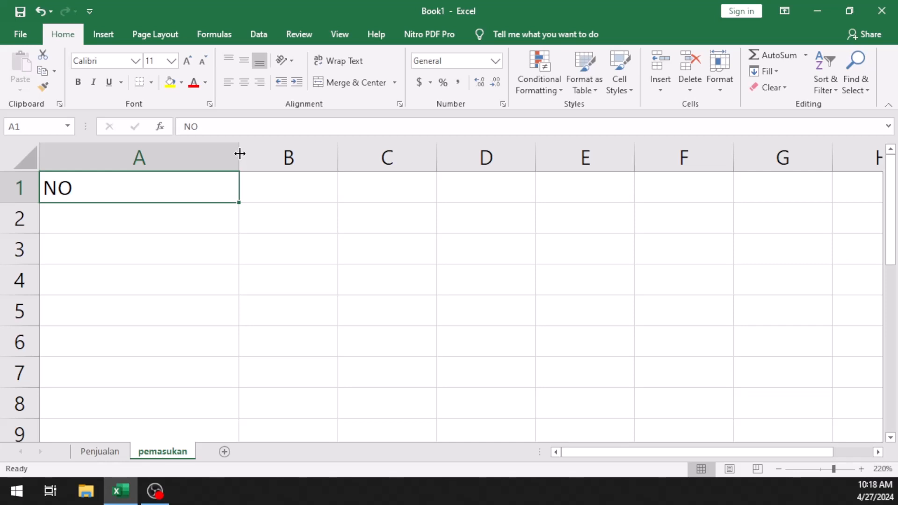
- Narrow column A until it is only slightly wider than the text in cell A1
{"action": "left_click_drag", "start_coordinate": [240, 153], "coordinate": [238, 154]}
{"action": "left_click", "coordinate": [234, 148]}
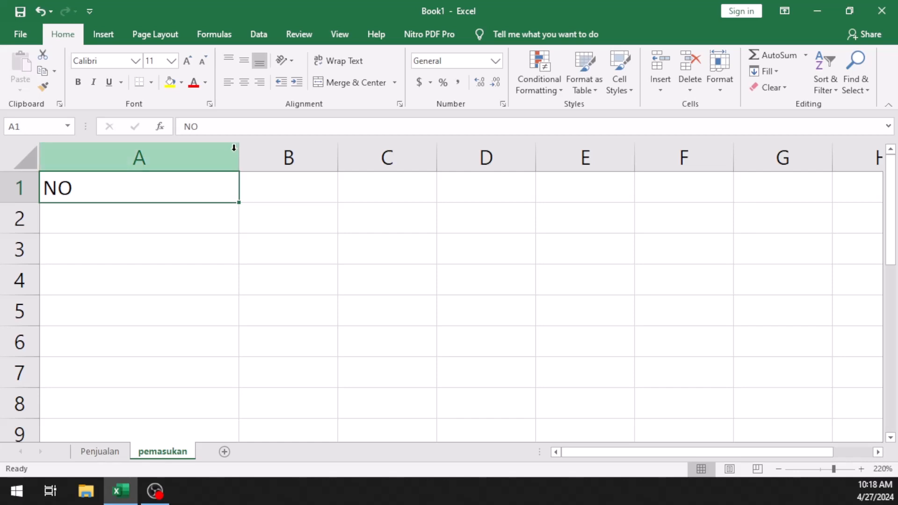
{"action": "left_click_drag", "start_coordinate": [240, 151], "coordinate": [87, 158]}
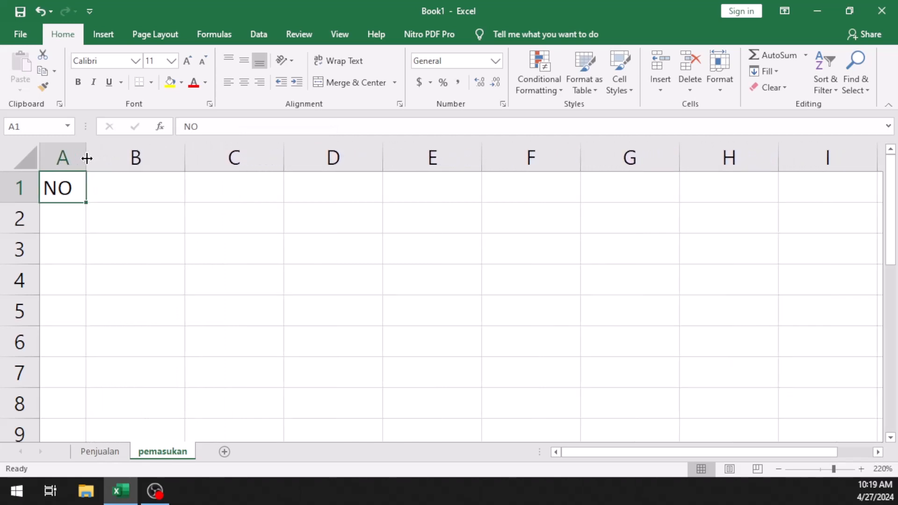
{"action": "left_click", "coordinate": [67, 209]}
{"action": "left_click", "coordinate": [66, 183]}
{"action": "left_click", "coordinate": [64, 221]}
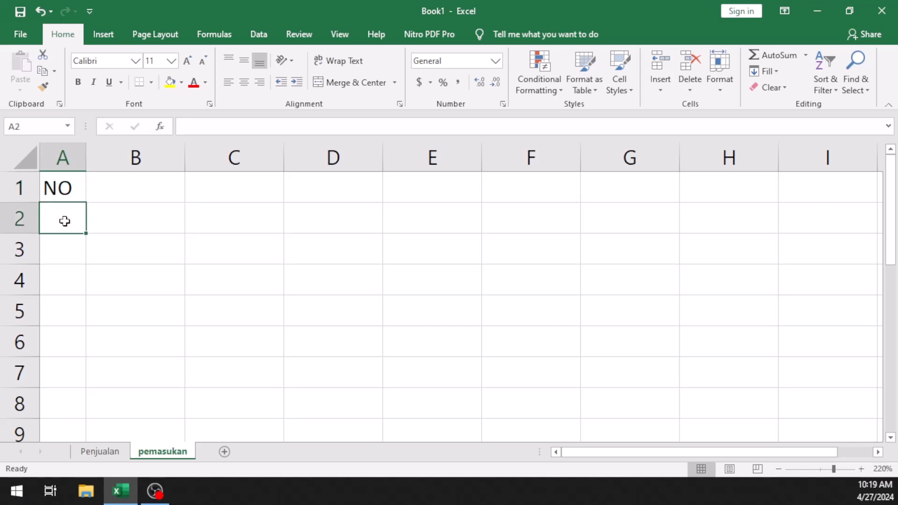
- Center the text in cell A1 horizontally
{"action": "left_click", "coordinate": [77, 189]}
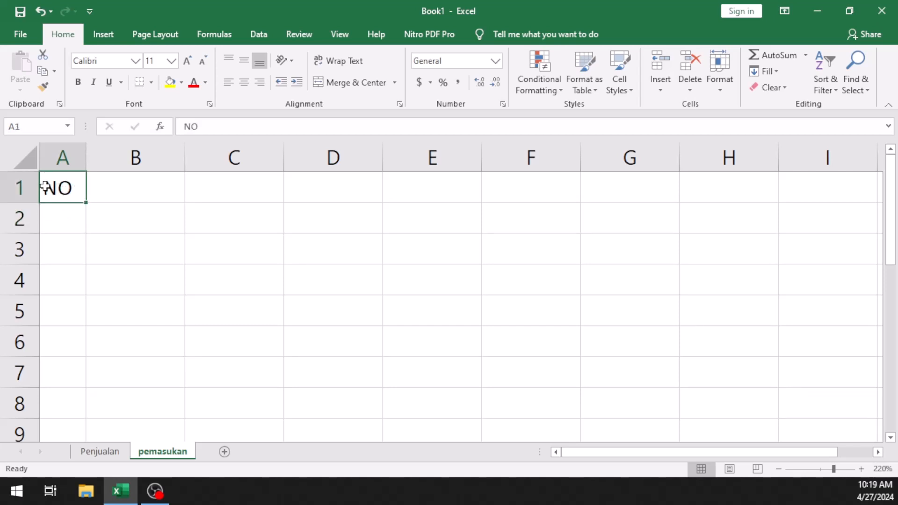
{"action": "left_click", "coordinate": [244, 89]}
{"action": "left_click", "coordinate": [104, 187]}
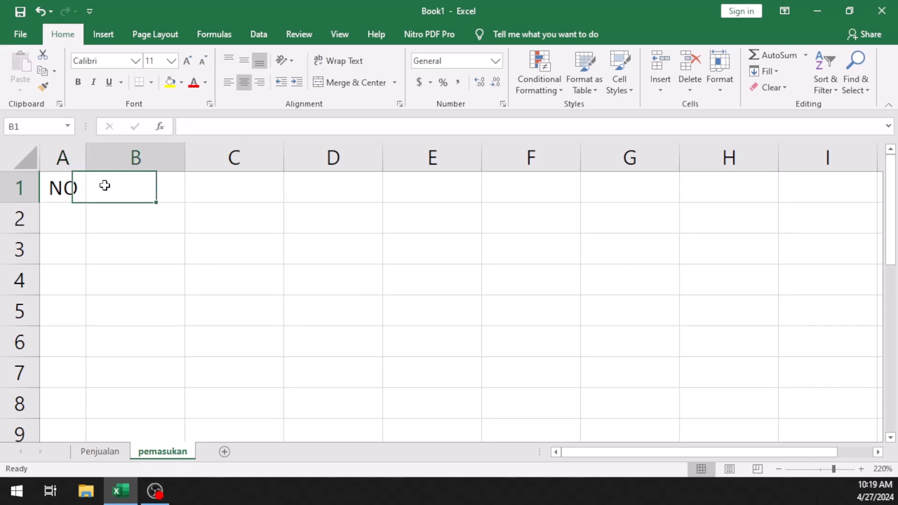
{"action": "left_click", "coordinate": [88, 216]}
{"action": "left_click", "coordinate": [66, 216]}
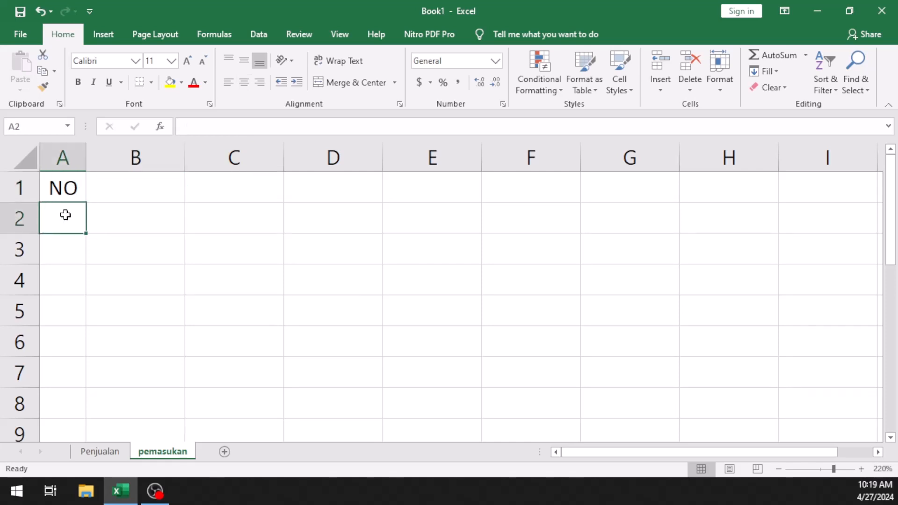
{"action": "left_click", "coordinate": [69, 184]}
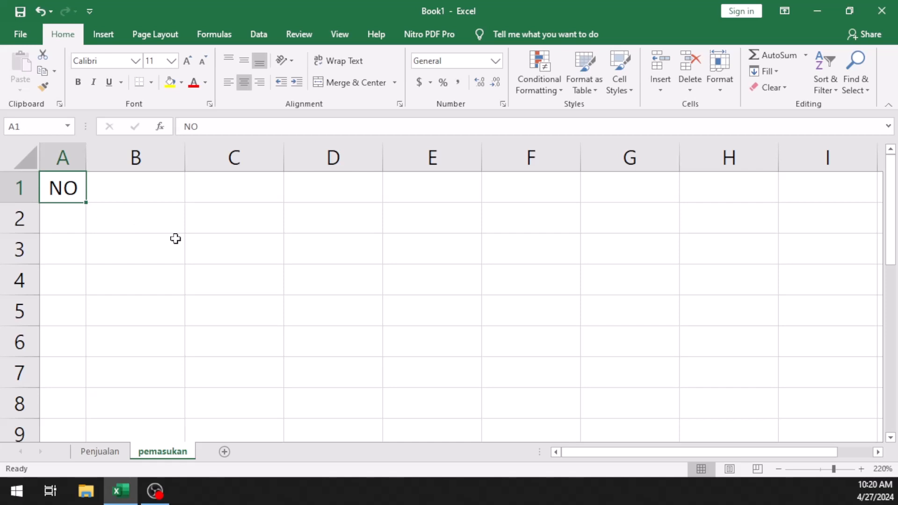
- Increase the height of row 1 to about twice that of the other rows
{"action": "left_click", "coordinate": [861, 469]}
{"action": "left_click", "coordinate": [862, 470]}
{"action": "left_click", "coordinate": [862, 469]}
{"action": "left_click", "coordinate": [862, 469]}
{"action": "left_click", "coordinate": [861, 469]}
{"action": "left_click", "coordinate": [862, 470]}
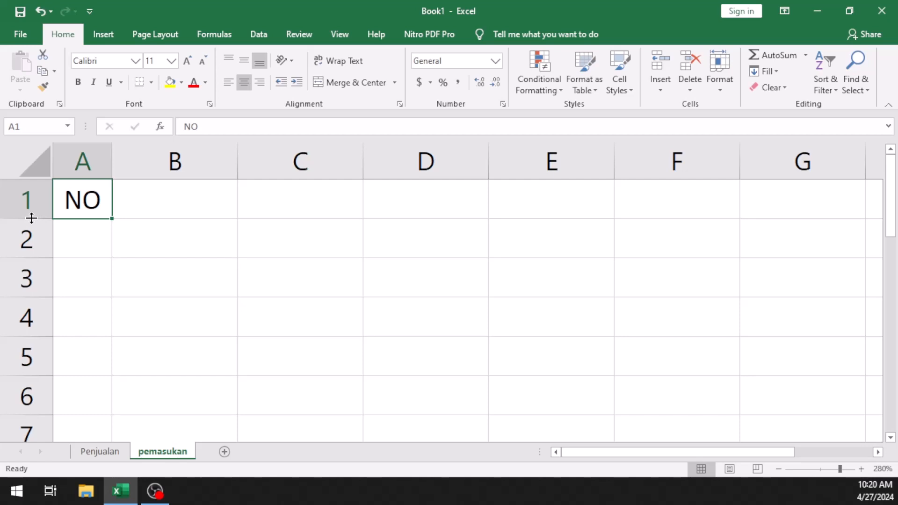
{"action": "mouse_move", "coordinate": [112, 176]}
{"action": "left_mouse_down"}
{"action": "mouse_move", "coordinate": [170, 177]}
{"action": "mouse_move", "coordinate": [93, 182]}
{"action": "mouse_move", "coordinate": [111, 184]}
{"action": "left_mouse_up"}
{"action": "left_click_drag", "start_coordinate": [42, 219], "coordinate": [43, 256]}
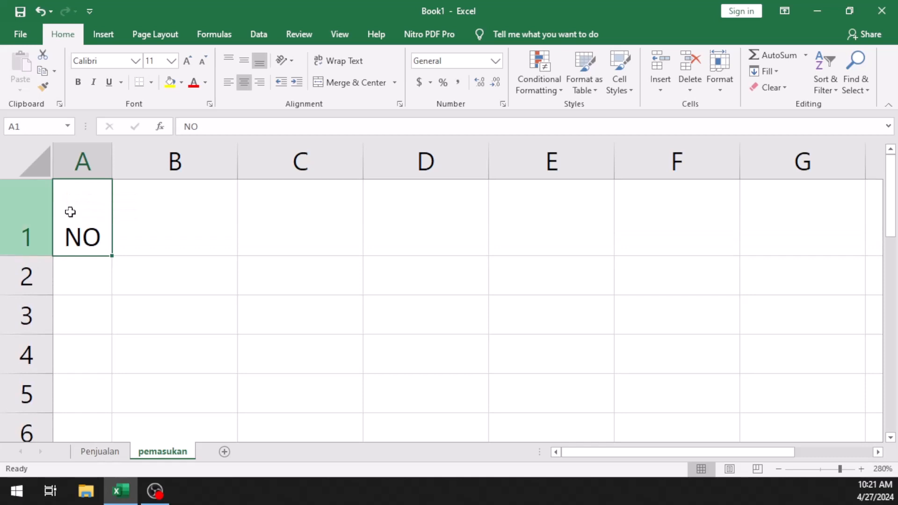
- Select cells one after another along rows 1 and 2 to compare the heights of the two rows
{"action": "left_click", "coordinate": [169, 212]}
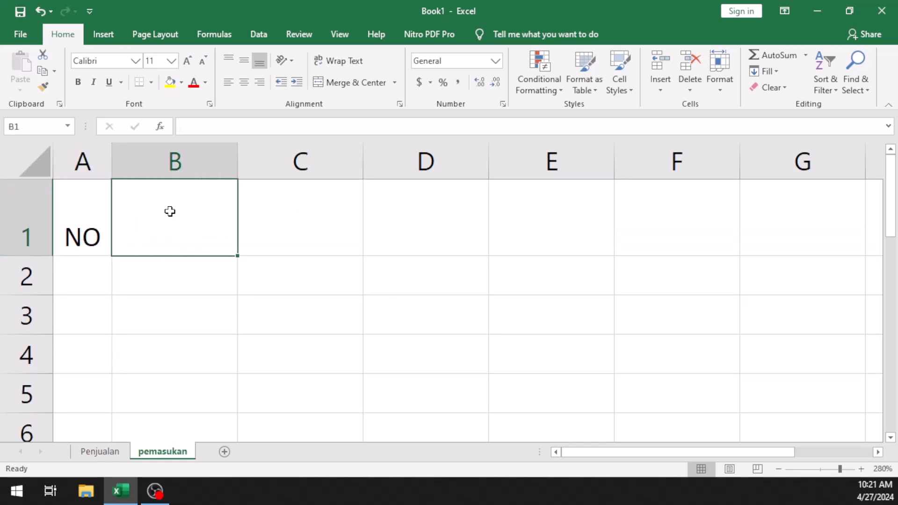
{"action": "left_click", "coordinate": [303, 207]}
{"action": "left_click", "coordinate": [382, 207]}
{"action": "left_click", "coordinate": [531, 216]}
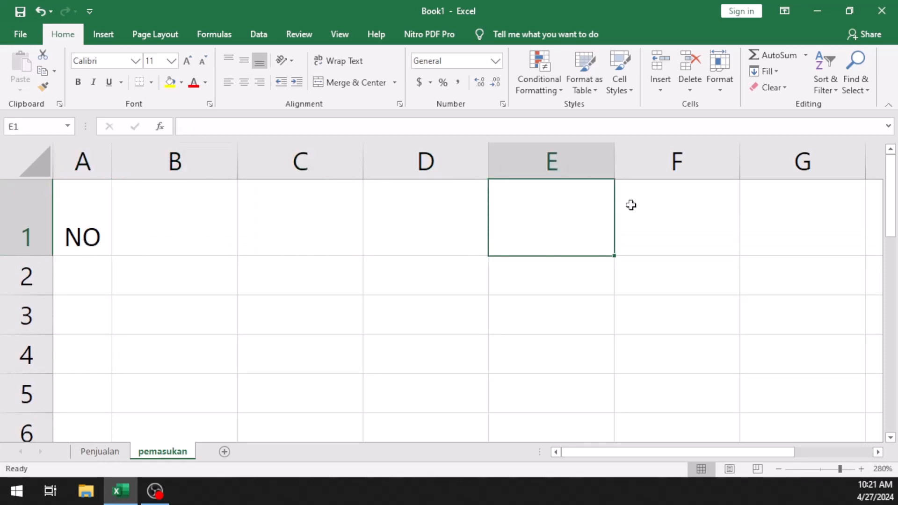
{"action": "left_click", "coordinate": [108, 274]}
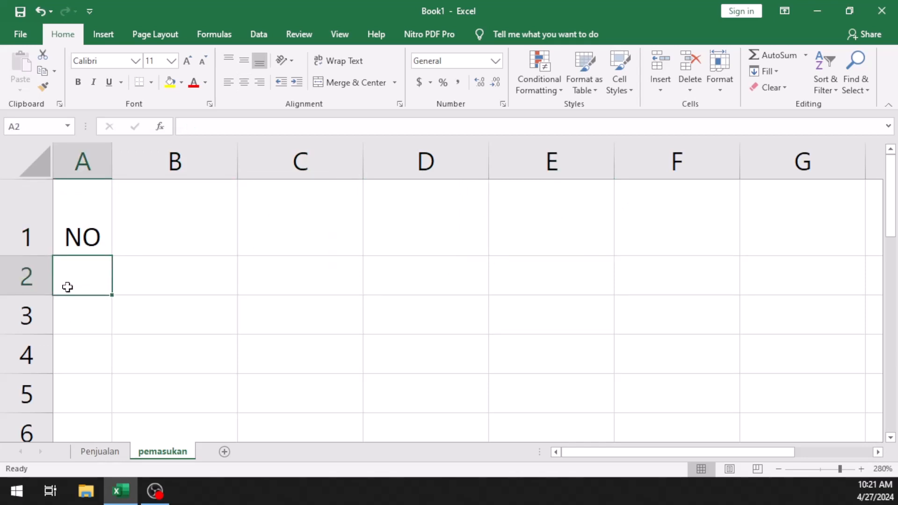
{"action": "left_click", "coordinate": [130, 281]}
{"action": "left_click", "coordinate": [298, 283]}
{"action": "left_click", "coordinate": [468, 283]}
{"action": "left_click", "coordinate": [539, 274]}
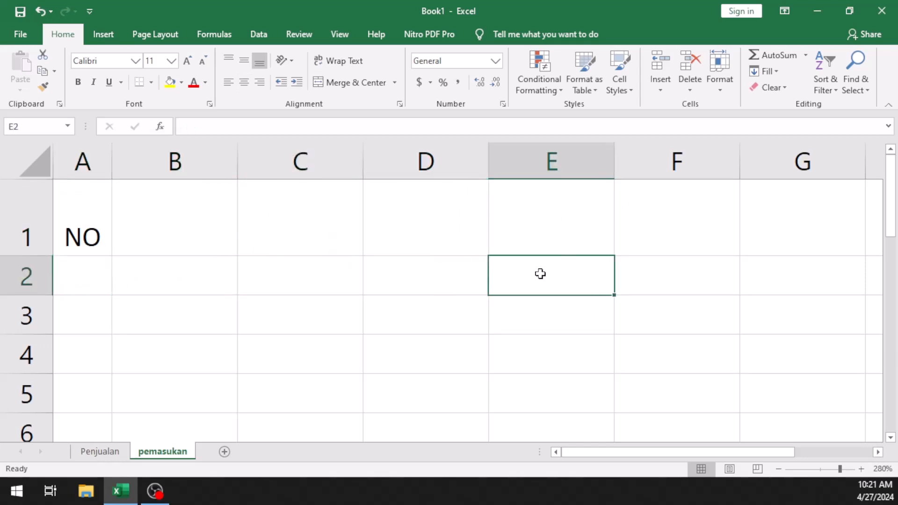
{"action": "left_click", "coordinate": [627, 268]}
{"action": "left_click", "coordinate": [94, 288]}
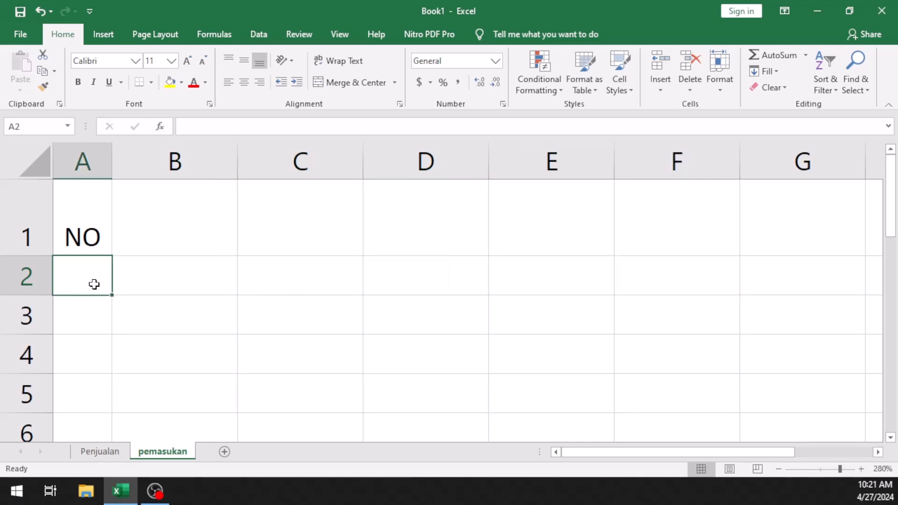
{"action": "left_click", "coordinate": [83, 233]}
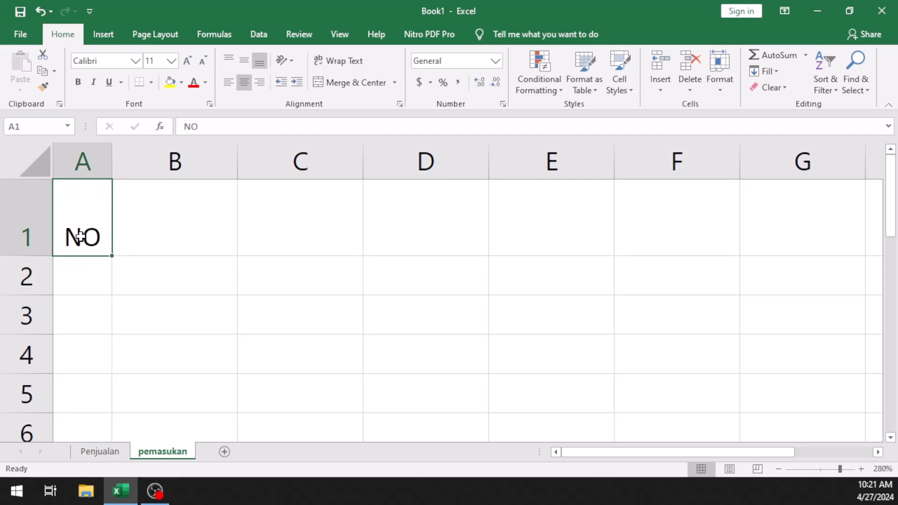
{"action": "left_click", "coordinate": [96, 272]}
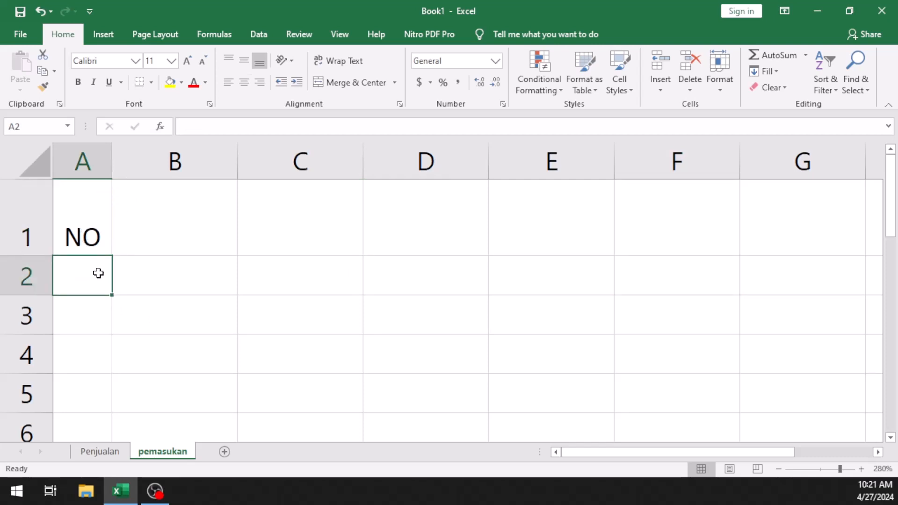
- Try the middle, top and bottom vertical alignments on cell A1, ending with Middle Align
{"action": "left_click", "coordinate": [95, 238]}
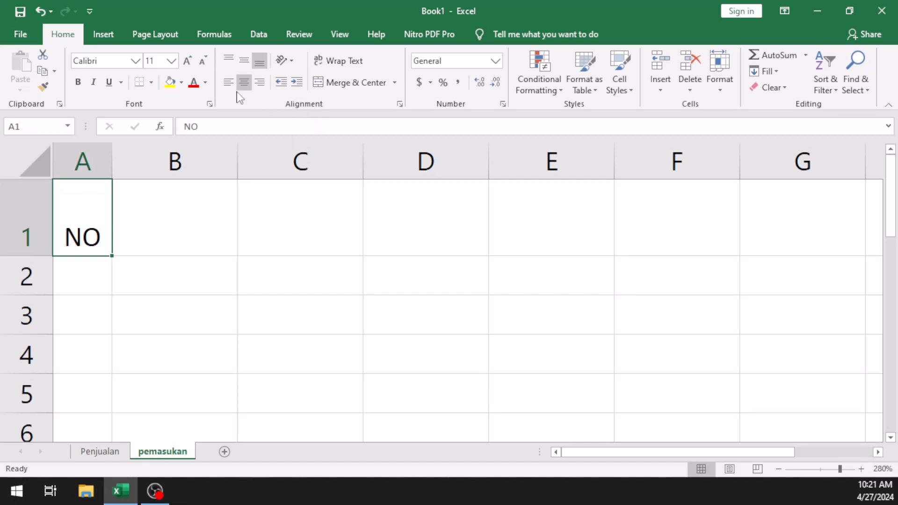
{"action": "left_click", "coordinate": [244, 62]}
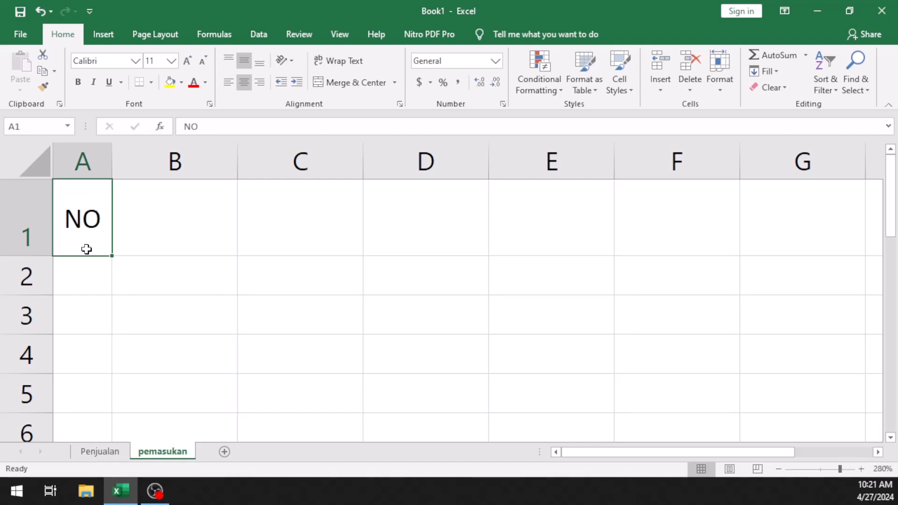
{"action": "left_click", "coordinate": [229, 67]}
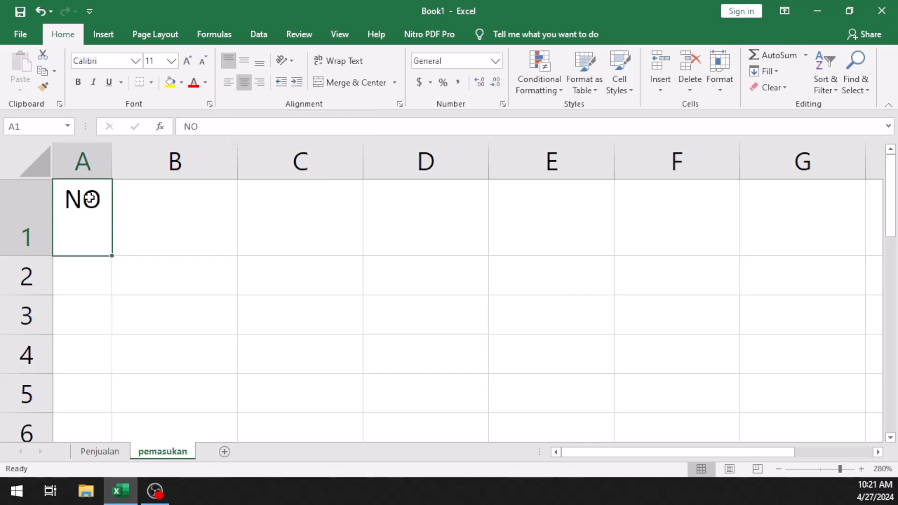
{"action": "left_click", "coordinate": [259, 63]}
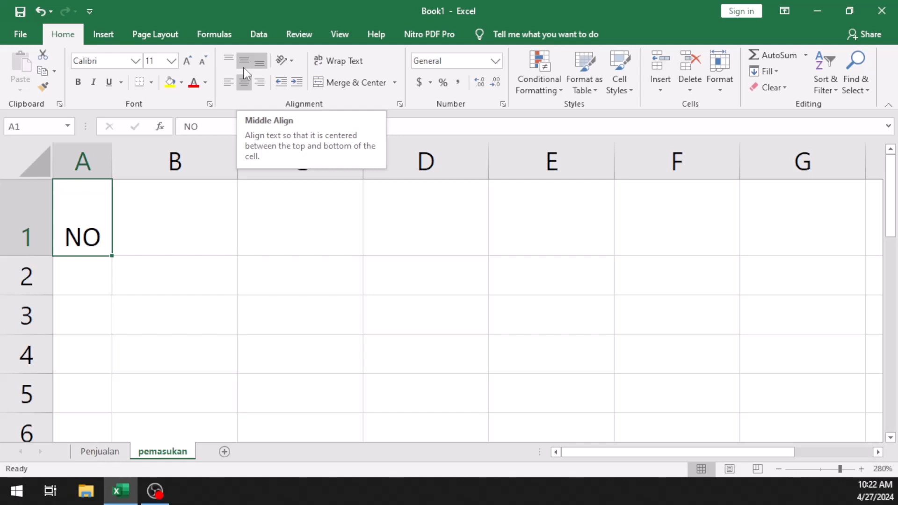
{"action": "left_click", "coordinate": [243, 68]}
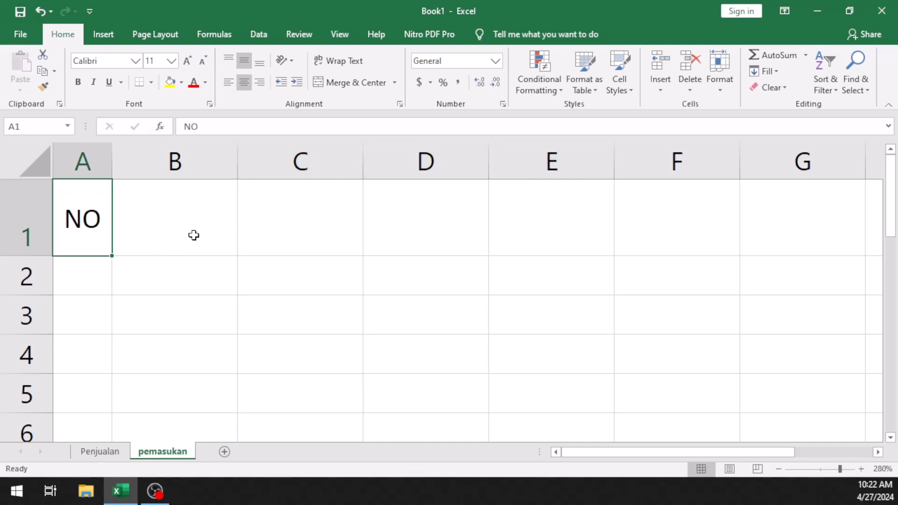
- Undo the vertical alignment changes in cell A1 and the height increase of row 1
{"action": "left_click", "coordinate": [40, 14]}
{"action": "left_click", "coordinate": [40, 14]}
{"action": "left_click", "coordinate": [40, 14]}
{"action": "left_click", "coordinate": [36, 32]}
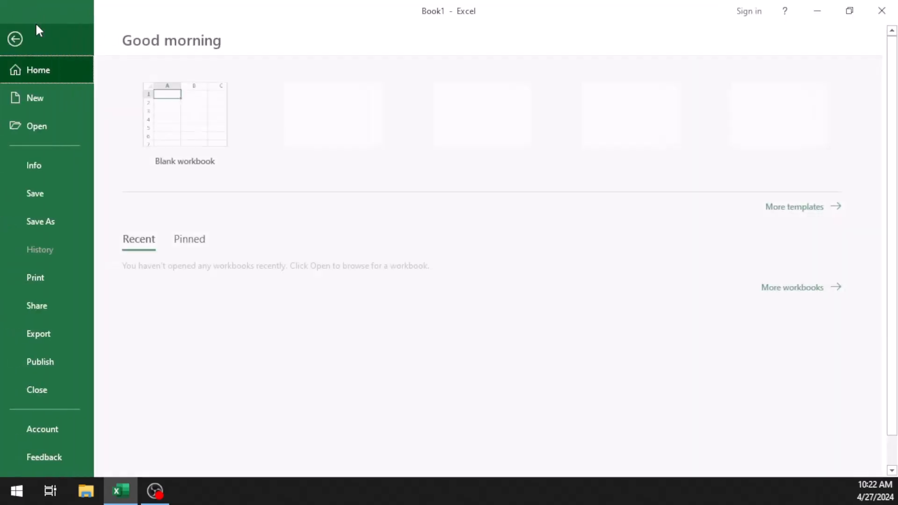
{"action": "left_click", "coordinate": [16, 38]}
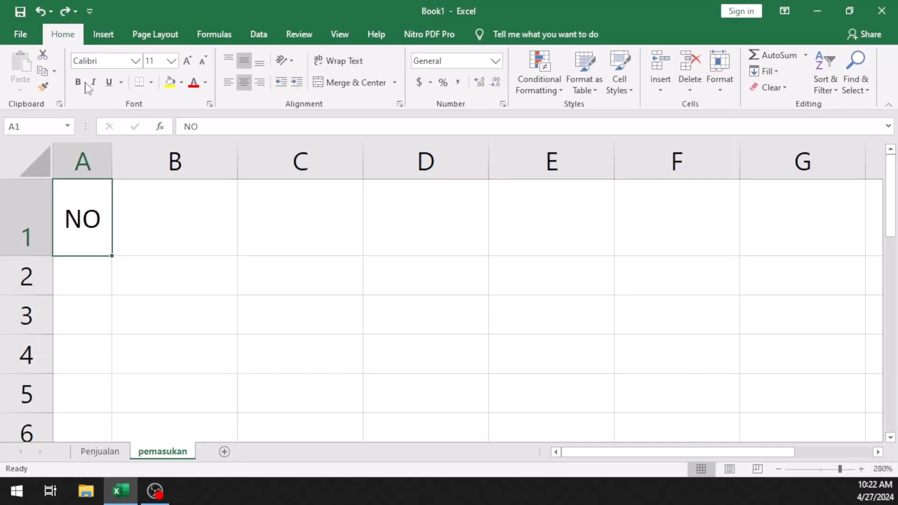
{"action": "left_click", "coordinate": [42, 10]}
{"action": "left_click", "coordinate": [43, 11]}
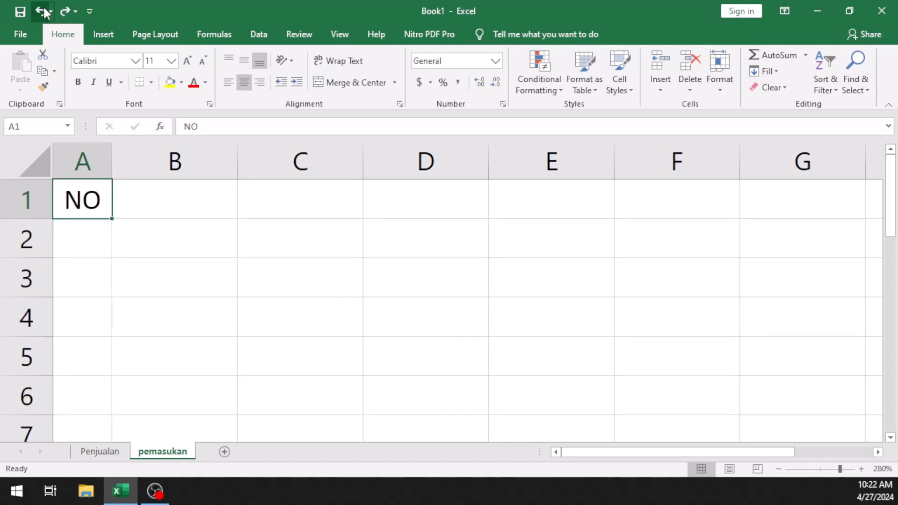
- Widen column A, and autofit its width to the text in cell A1
{"action": "left_click", "coordinate": [227, 199]}
{"action": "left_click", "coordinate": [86, 187]}
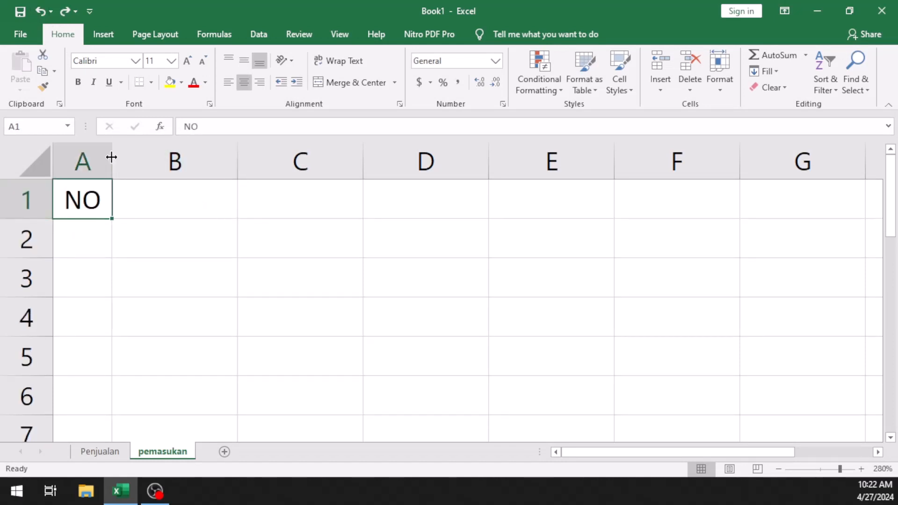
{"action": "left_click_drag", "start_coordinate": [111, 154], "coordinate": [156, 158]}
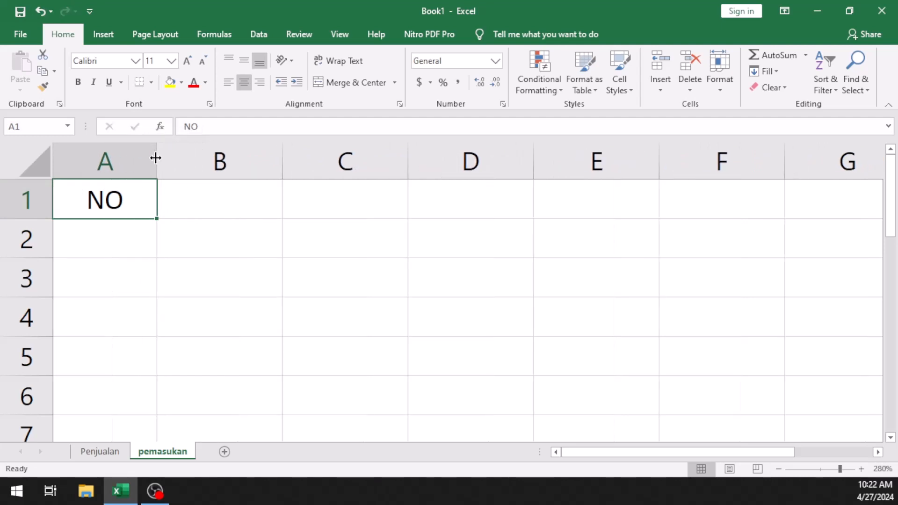
{"action": "double_click", "coordinate": [155, 147]}
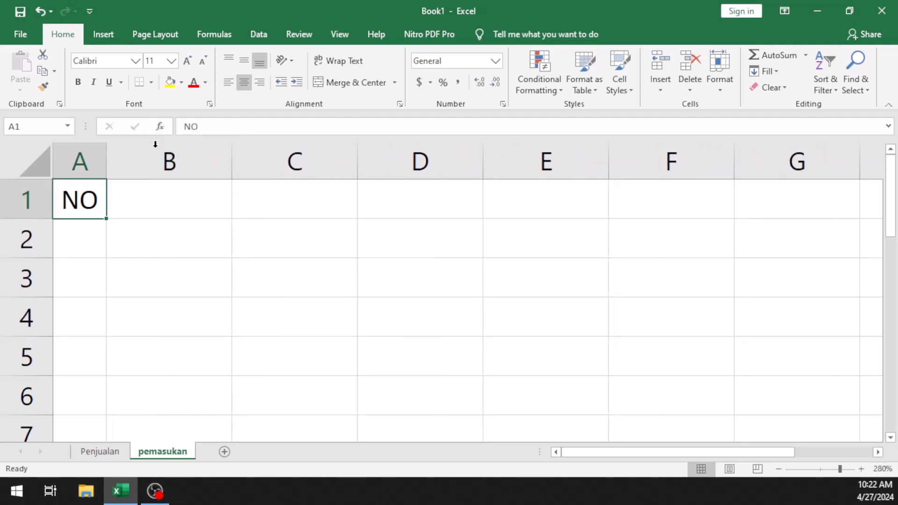
- Widen column A, and narrow it again until it just fits the text in cell A1
{"action": "left_click_drag", "start_coordinate": [107, 156], "coordinate": [175, 159]}
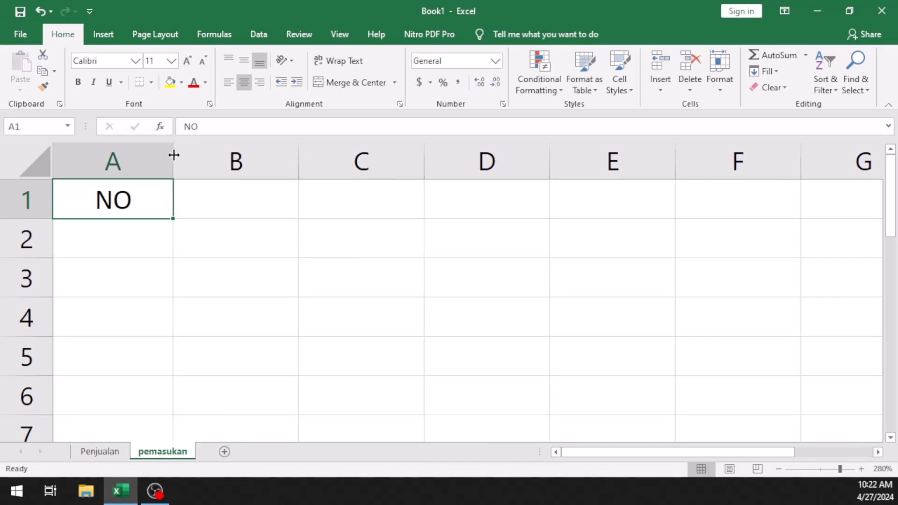
{"action": "left_click_drag", "start_coordinate": [174, 155], "coordinate": [97, 163]}
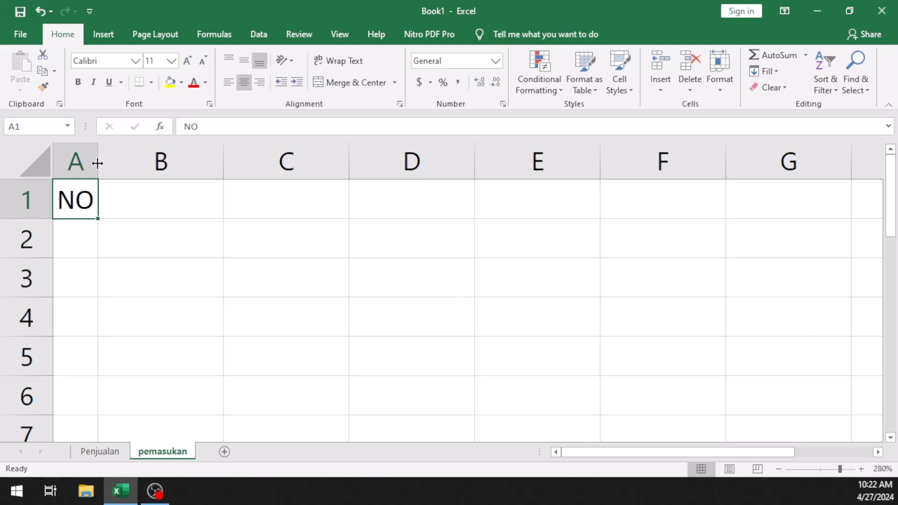
{"action": "mouse_move", "coordinate": [97, 164]}
{"action": "left_mouse_down"}
{"action": "mouse_move", "coordinate": [223, 170]}
{"action": "mouse_move", "coordinate": [90, 178]}
{"action": "mouse_move", "coordinate": [97, 179]}
{"action": "left_mouse_up"}
- Select the whole of column A and the whole of row 1 in turn, ending on cell B2
{"action": "left_click", "coordinate": [74, 160]}
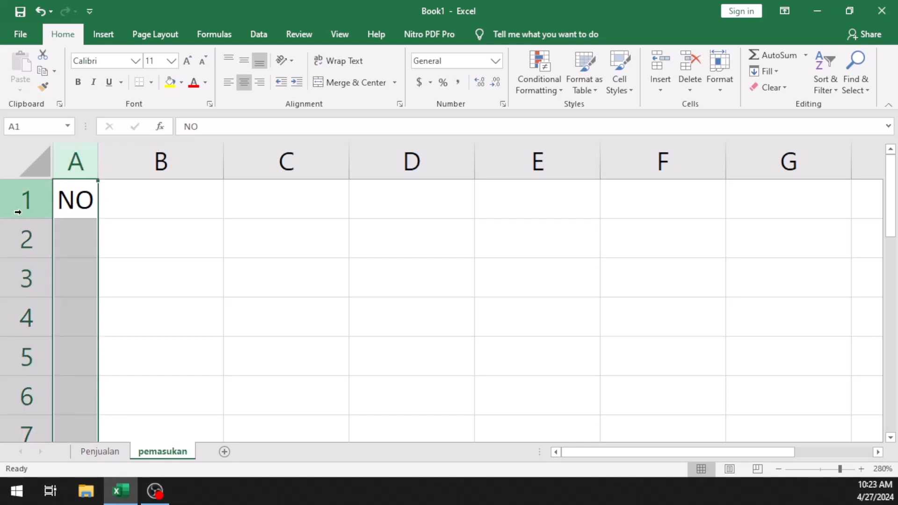
{"action": "left_click", "coordinate": [17, 212]}
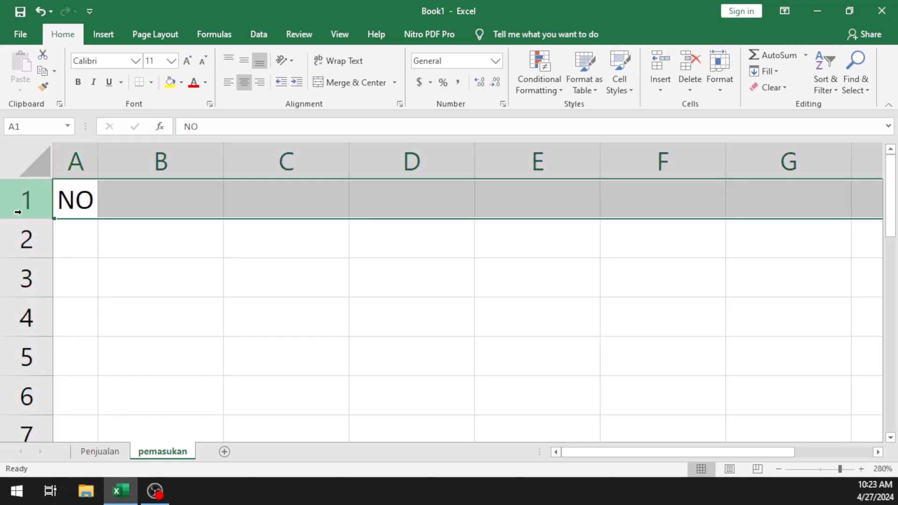
{"action": "left_click", "coordinate": [117, 222]}
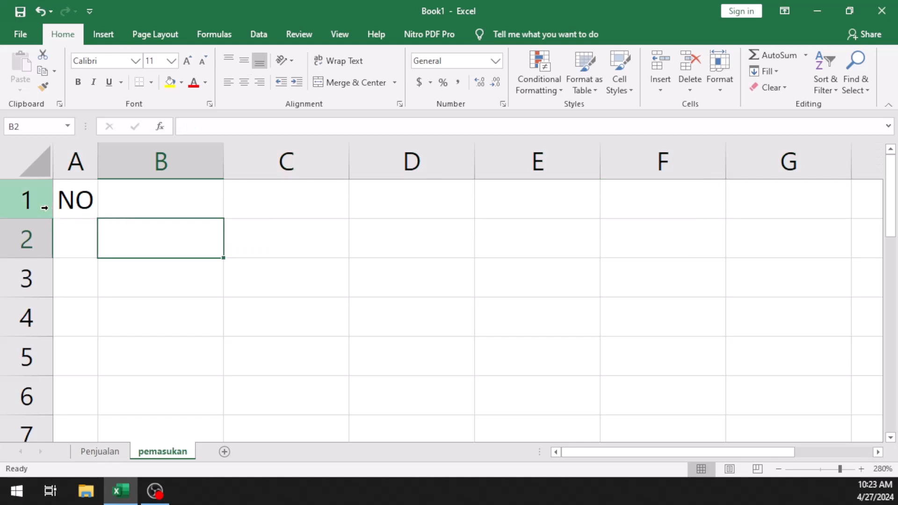
- Increase the height of row 1 to about double, and try Middle Align on cell A1 before returning it to Bottom Align
{"action": "left_click", "coordinate": [90, 200]}
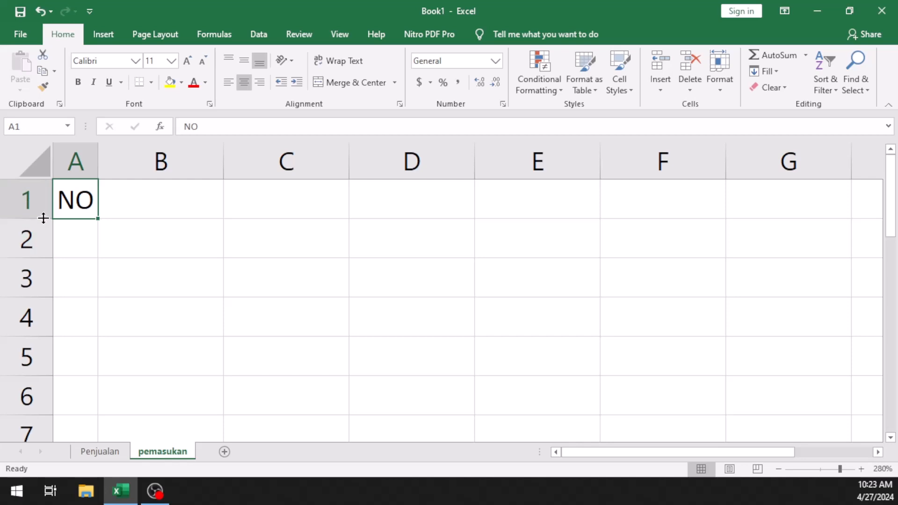
{"action": "left_click_drag", "start_coordinate": [43, 218], "coordinate": [43, 257]}
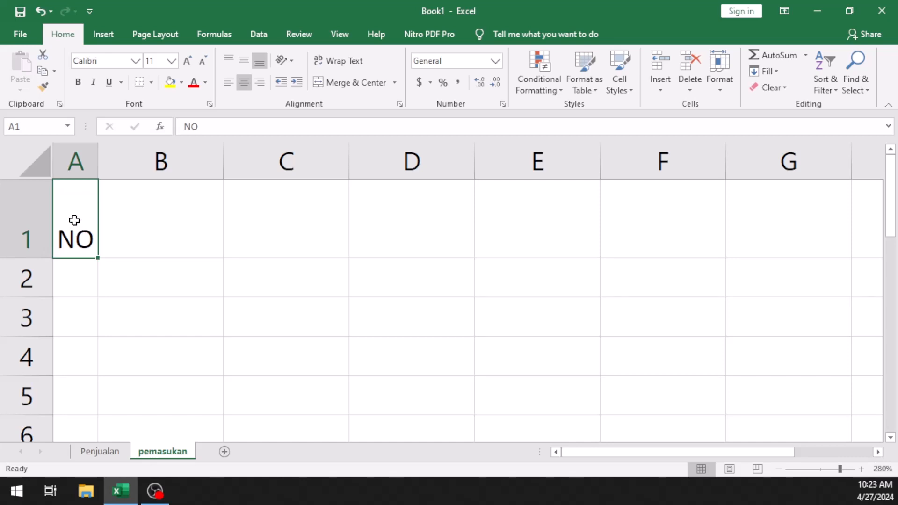
{"action": "left_click", "coordinate": [245, 63]}
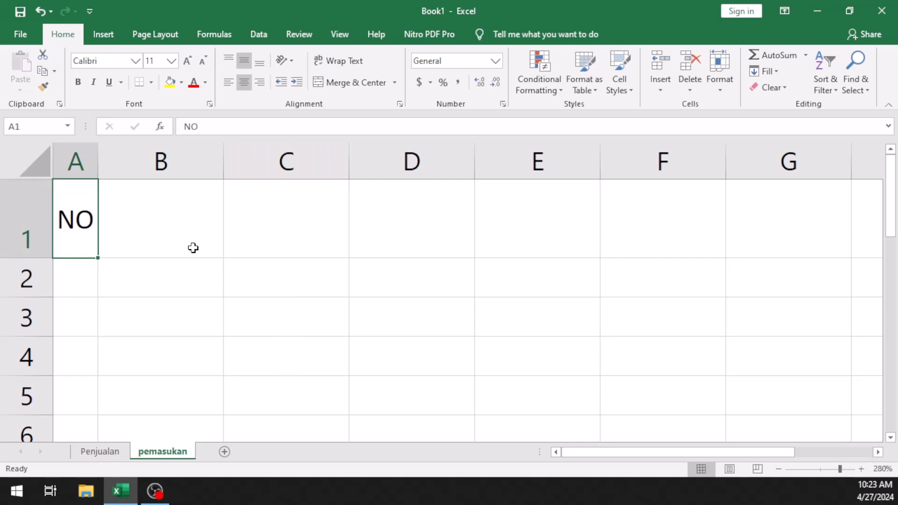
{"action": "left_click", "coordinate": [50, 259]}
{"action": "left_click", "coordinate": [259, 61]}
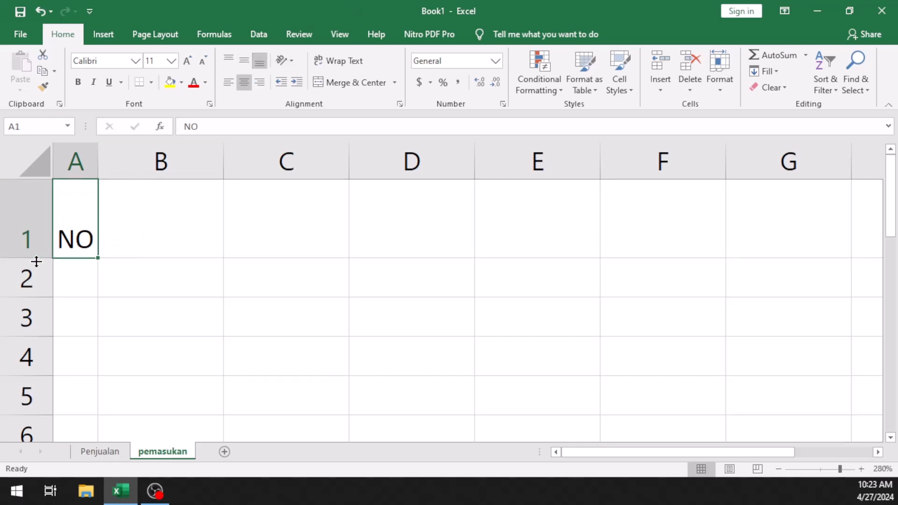
- Reduce the height of row 1 to slightly more than the other rows, and select cells A1 and A2 to compare them
{"action": "left_click_drag", "start_coordinate": [36, 261], "coordinate": [33, 226]}
{"action": "left_click", "coordinate": [190, 247]}
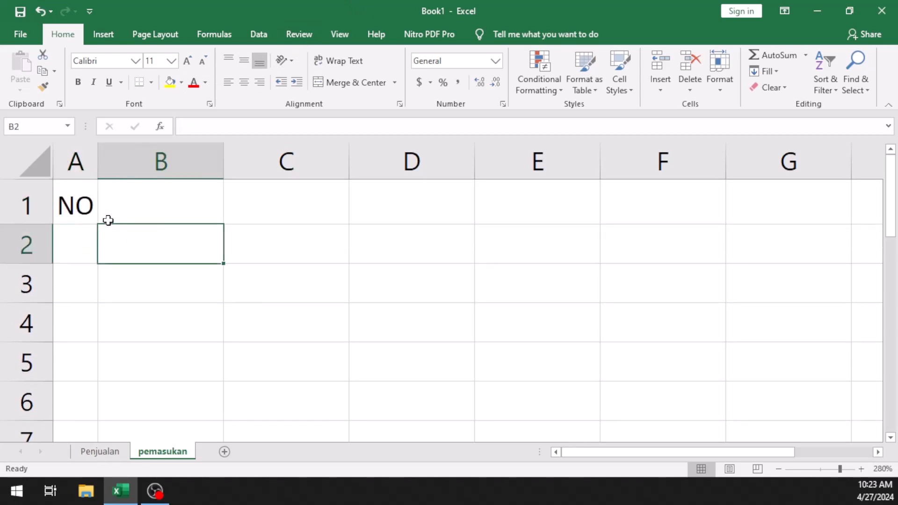
{"action": "left_click", "coordinate": [78, 216]}
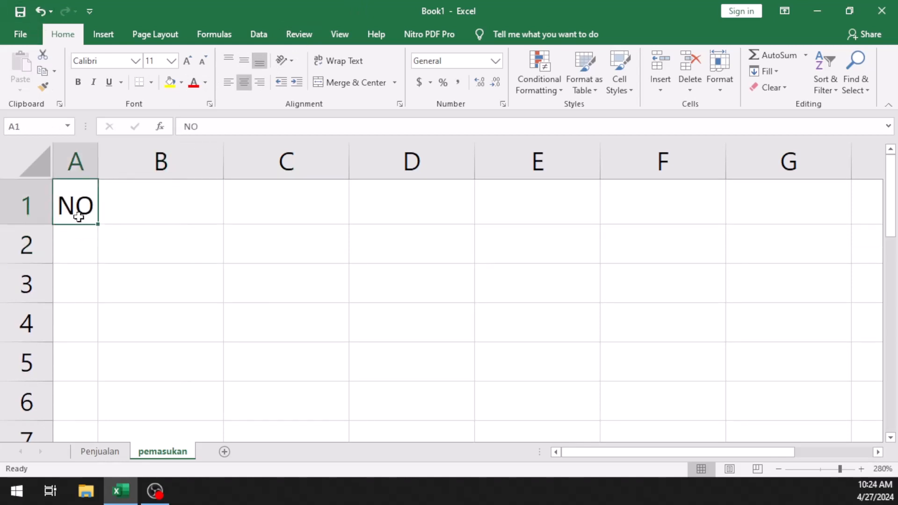
{"action": "left_click", "coordinate": [85, 250]}
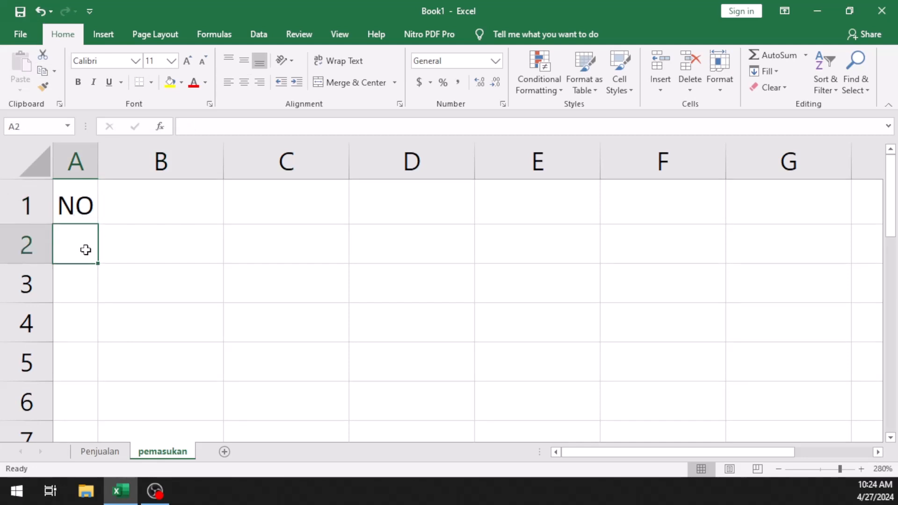
- Undo the row 1 height changes and the vertical alignment changes in cell A1
{"action": "left_click", "coordinate": [41, 11]}
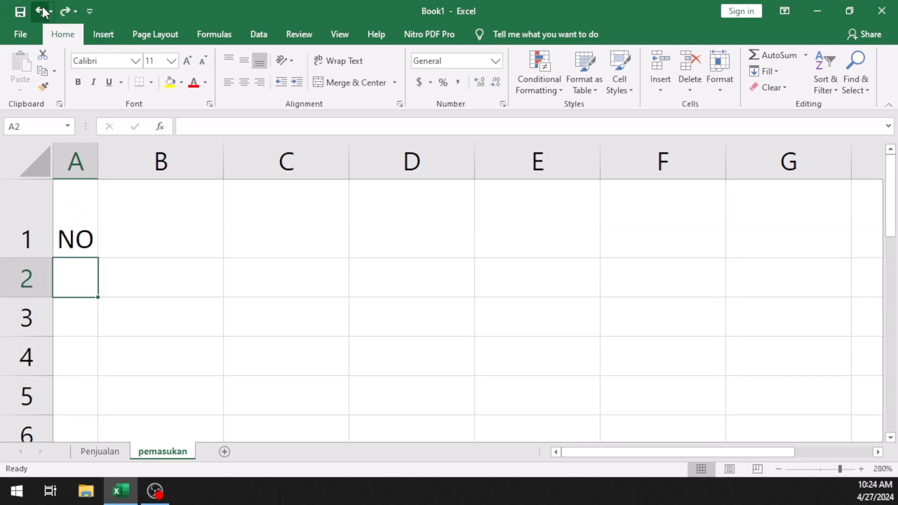
{"action": "left_click", "coordinate": [42, 12]}
{"action": "left_click", "coordinate": [41, 11]}
{"action": "left_click", "coordinate": [41, 11]}
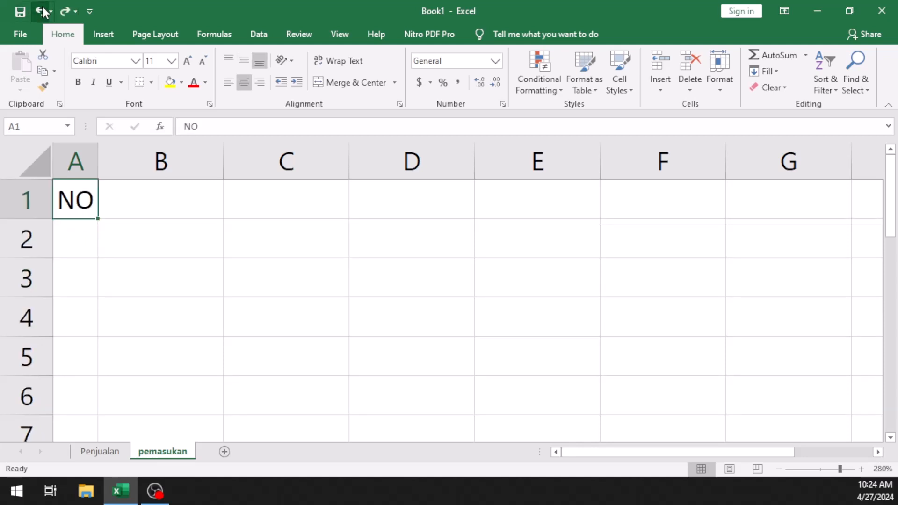
- Select cells A2 and A1 alternately and the whole of column A, ending on cell A2
{"action": "left_click", "coordinate": [87, 227]}
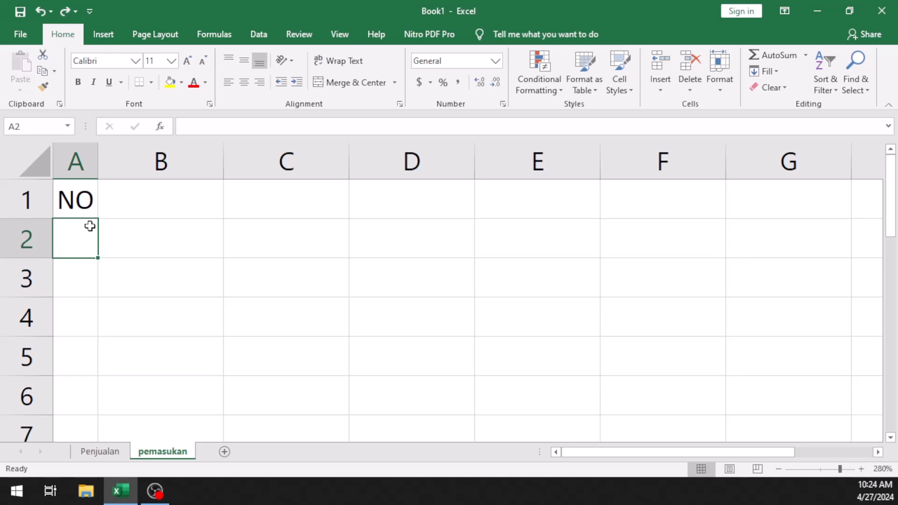
{"action": "left_click", "coordinate": [76, 209]}
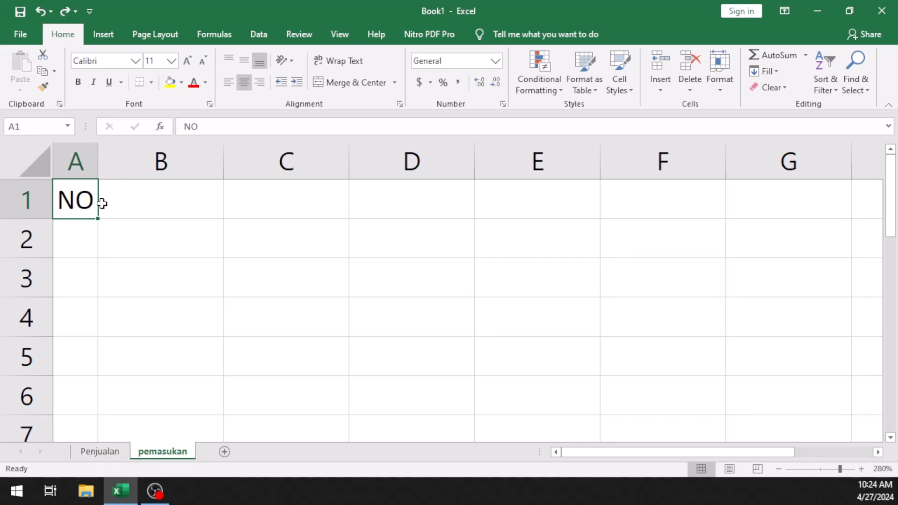
{"action": "left_click", "coordinate": [73, 230]}
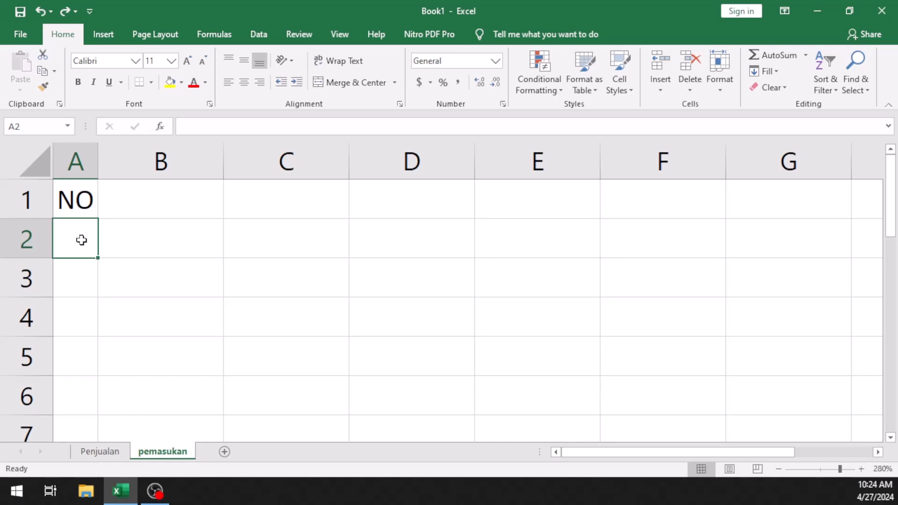
{"action": "left_click", "coordinate": [75, 161]}
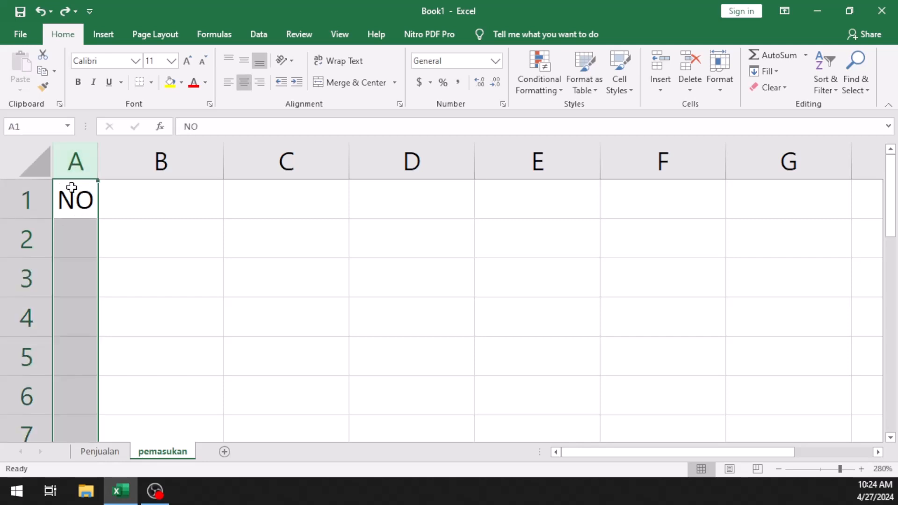
{"action": "left_click", "coordinate": [72, 239]}
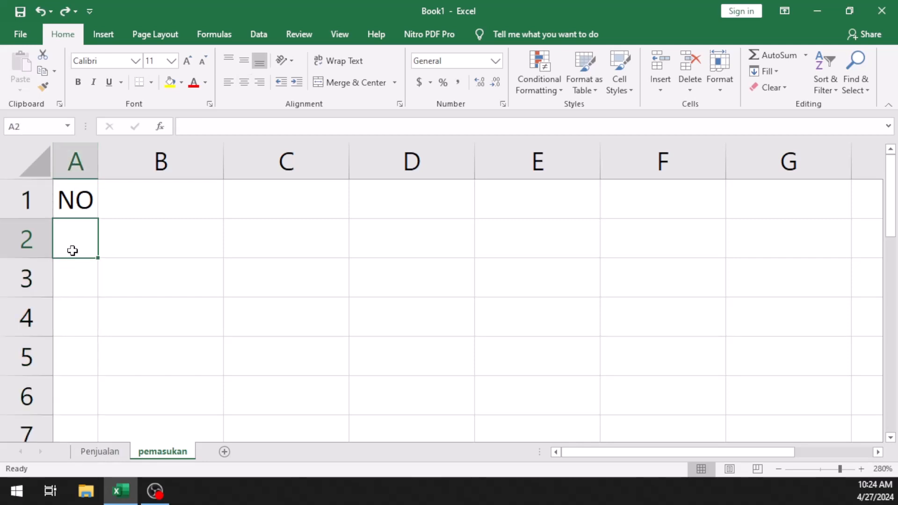
- Enter 1 in cell A2 below the NO heading, and keep that cell selected
{"action": "double_click", "coordinate": [72, 251]}
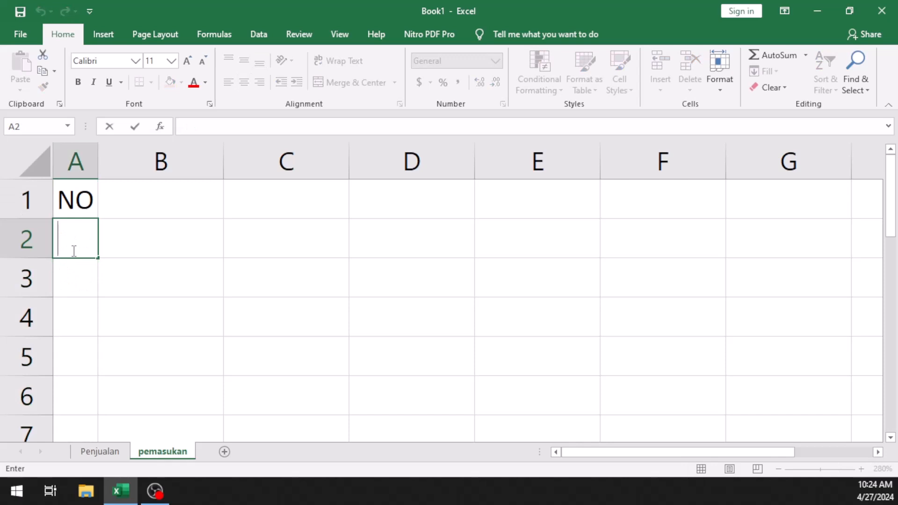
{"action": "type", "text": "1"}
{"action": "key", "text": "Return"}
{"action": "left_click", "coordinate": [88, 257]}
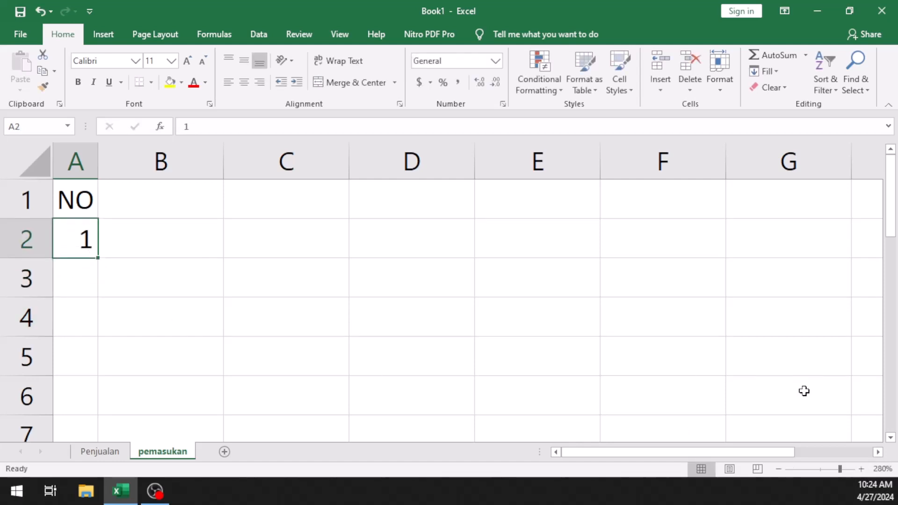
- Fill the value of cell A2 down to cell A6 with the fill handle
{"action": "left_click", "coordinate": [862, 469]}
{"action": "left_click", "coordinate": [861, 469]}
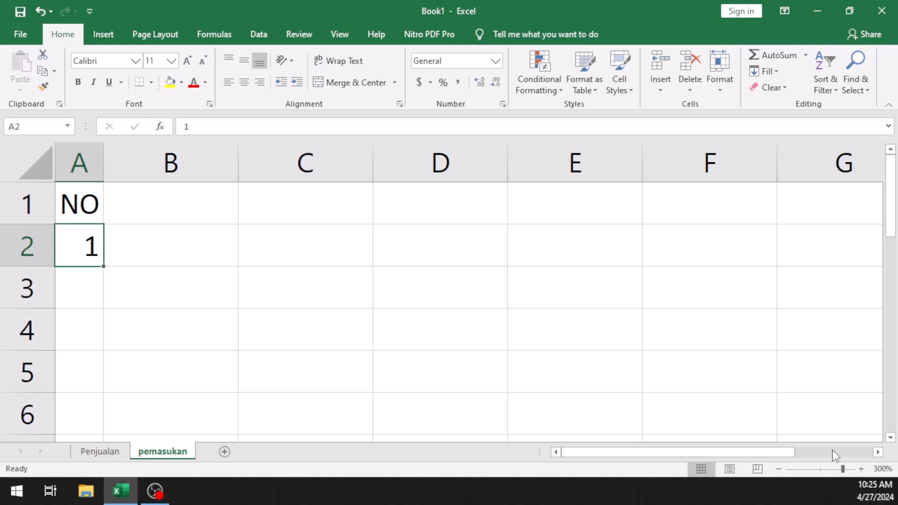
{"action": "double_click", "coordinate": [861, 469]}
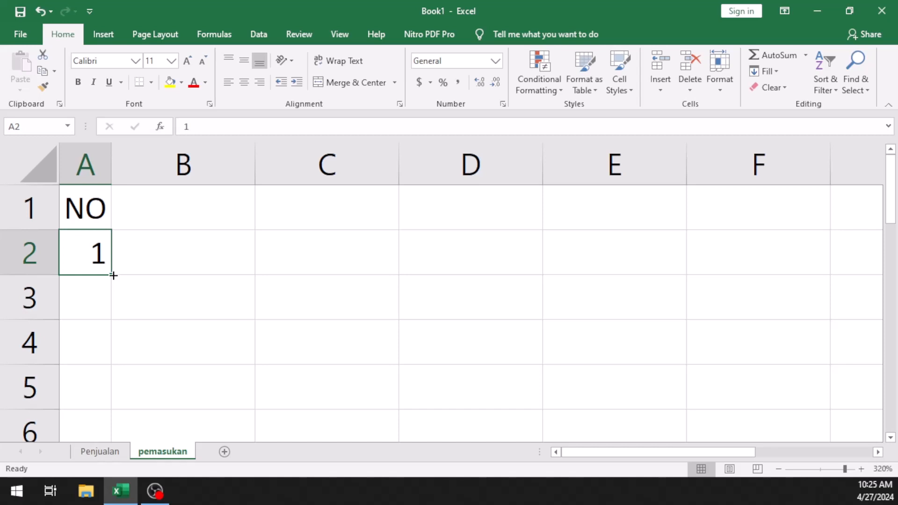
{"action": "left_click_drag", "start_coordinate": [113, 275], "coordinate": [113, 276]}
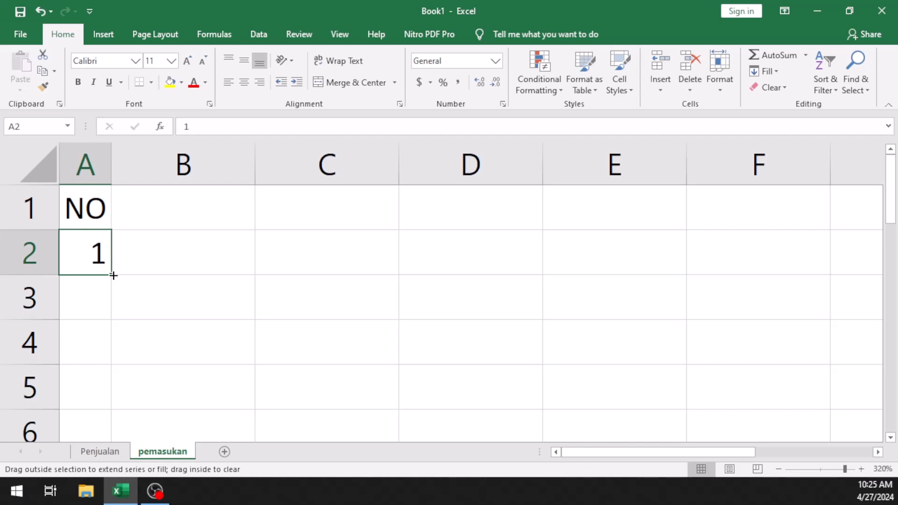
{"action": "left_click", "coordinate": [114, 275]}
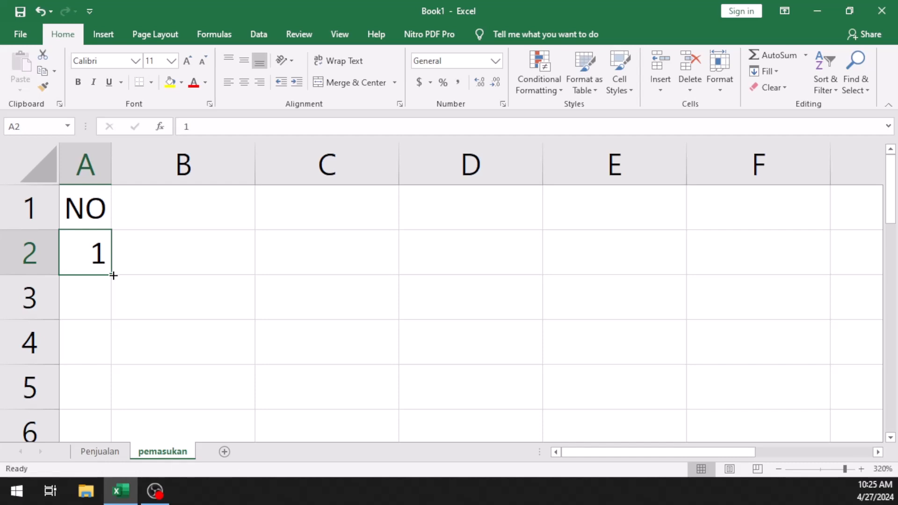
{"action": "left_click_drag", "start_coordinate": [113, 275], "coordinate": [106, 441]}
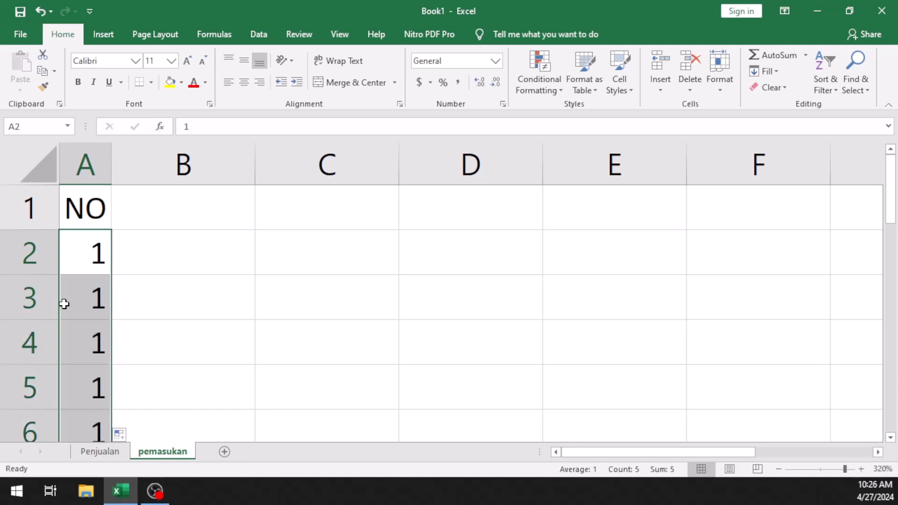
{"action": "scroll", "coordinate": [64, 304], "scroll_direction": "down", "scroll_amount": 2}
{"action": "scroll", "coordinate": [64, 304], "scroll_direction": "up", "scroll_amount": 2}
{"action": "scroll", "coordinate": [94, 339], "scroll_direction": "down", "scroll_amount": 1}
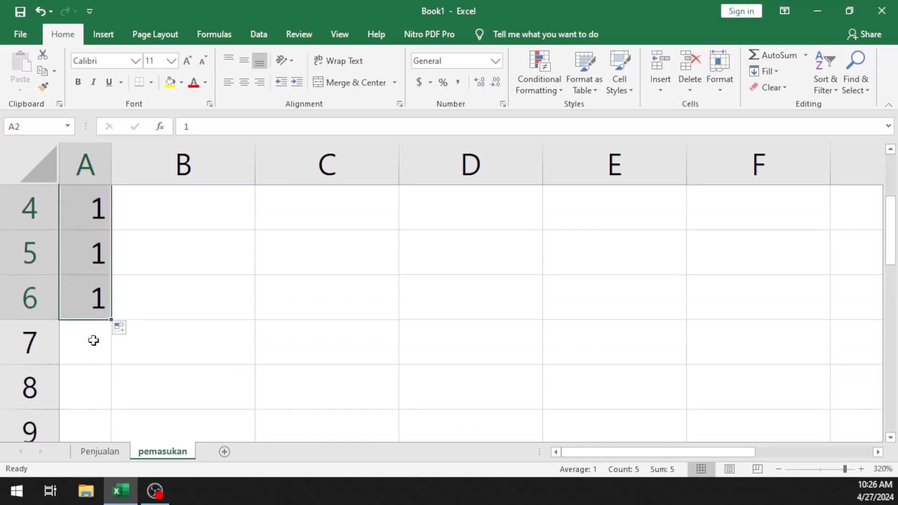
{"action": "scroll", "coordinate": [93, 341], "scroll_direction": "up", "scroll_amount": 1}
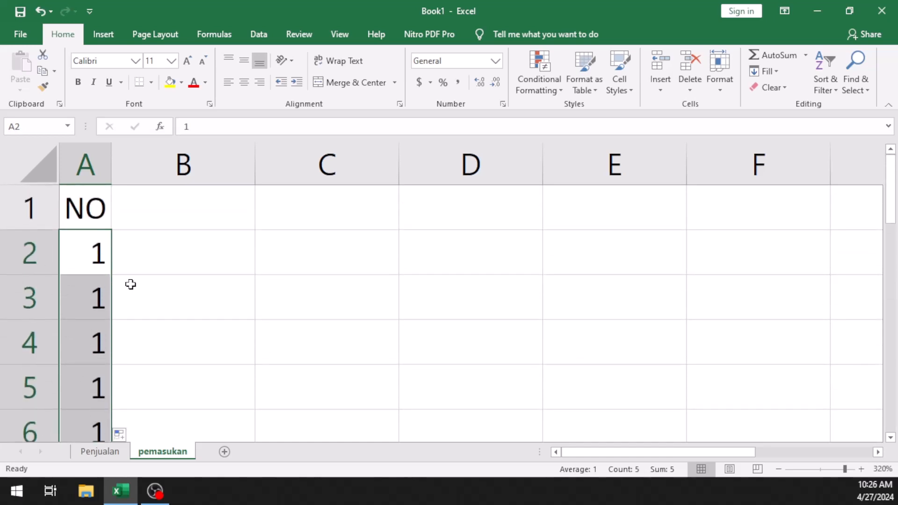
- Select cell A6, the whole of column A and cell B2 in turn to examine the filled cells
{"action": "left_click", "coordinate": [779, 468]}
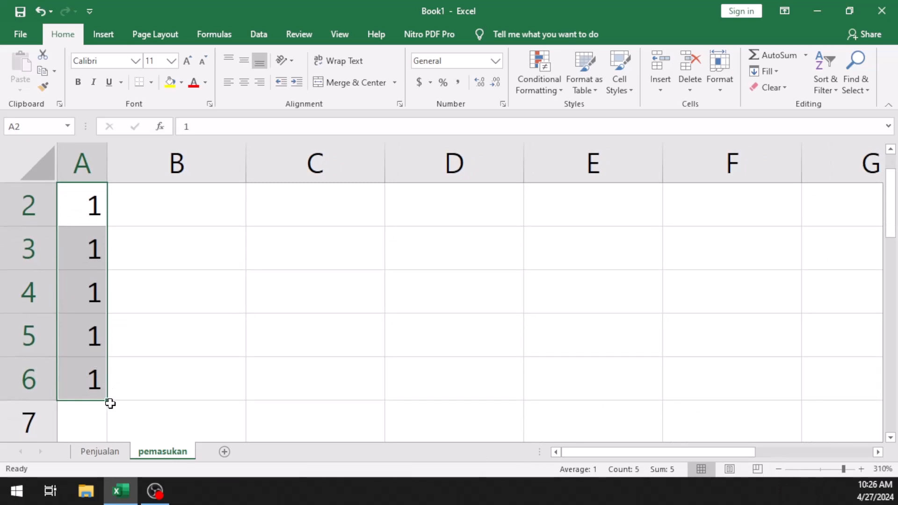
{"action": "left_click", "coordinate": [111, 403]}
{"action": "left_click", "coordinate": [94, 378]}
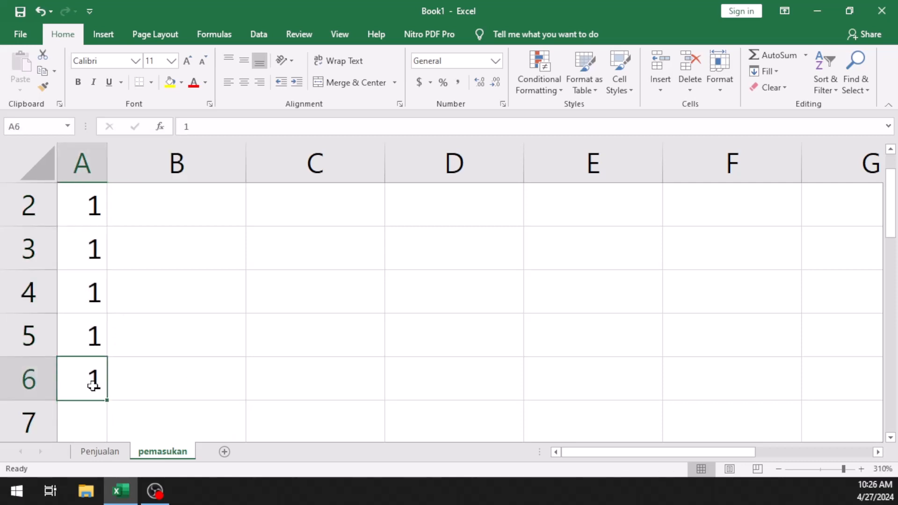
{"action": "left_click", "coordinate": [111, 405]}
{"action": "left_click", "coordinate": [96, 375]}
{"action": "left_click", "coordinate": [81, 164]}
{"action": "left_click", "coordinate": [131, 217]}
{"action": "scroll", "coordinate": [131, 217], "scroll_direction": "up", "scroll_amount": 1}
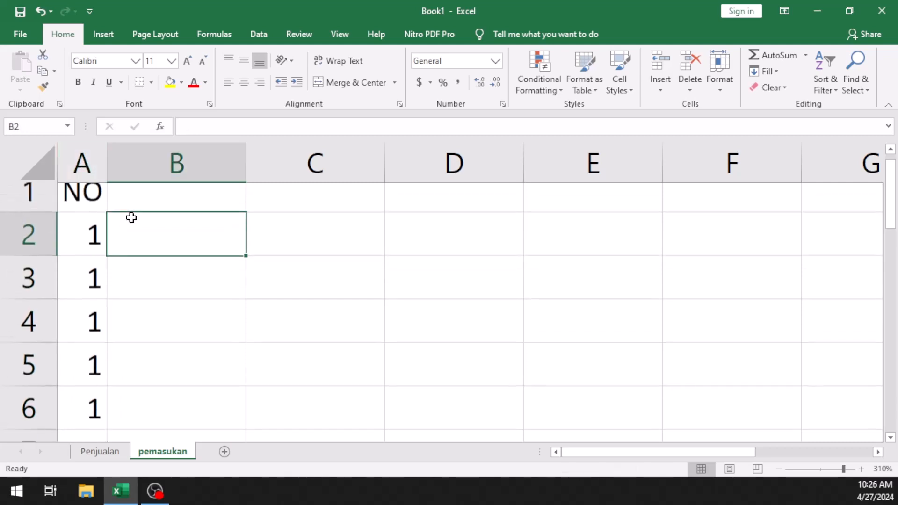
- Select the range A2:A6, and open and close its Quick Analysis options
{"action": "left_click", "coordinate": [94, 256]}
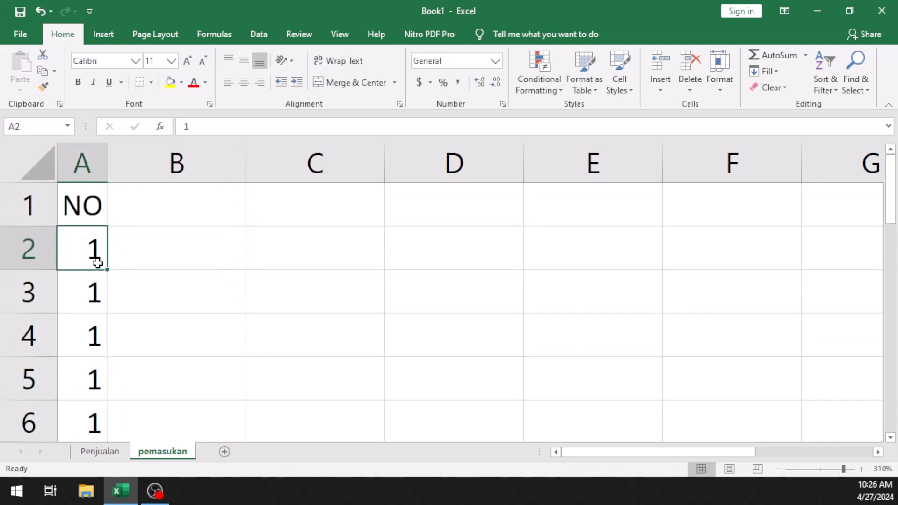
{"action": "key", "text": "Up"}
{"action": "key", "text": "Down"}
{"action": "key", "text": "Up"}
{"action": "key", "text": "Down"}
{"action": "key", "text": "shift+Down"}
{"action": "key", "text": "shift+Down"}
{"action": "key", "text": "shift+Down"}
{"action": "key", "text": "shift+Down"}
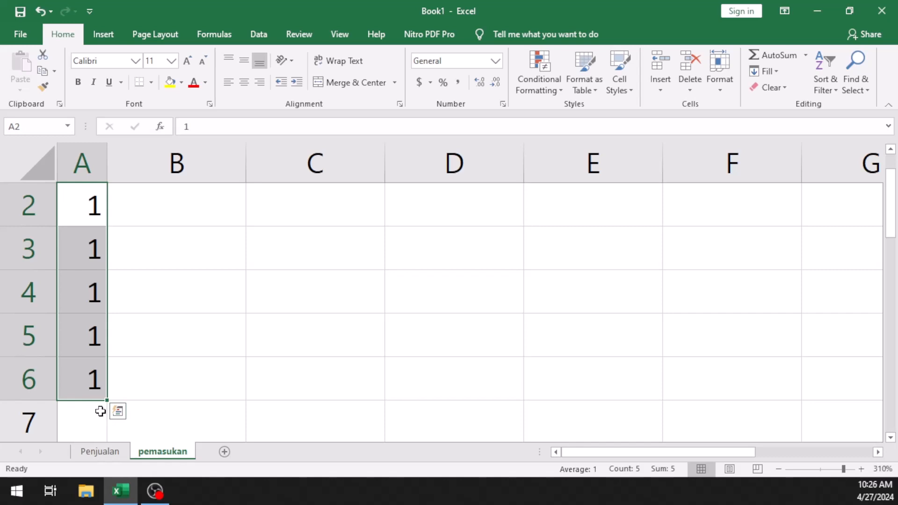
{"action": "left_click", "coordinate": [124, 417]}
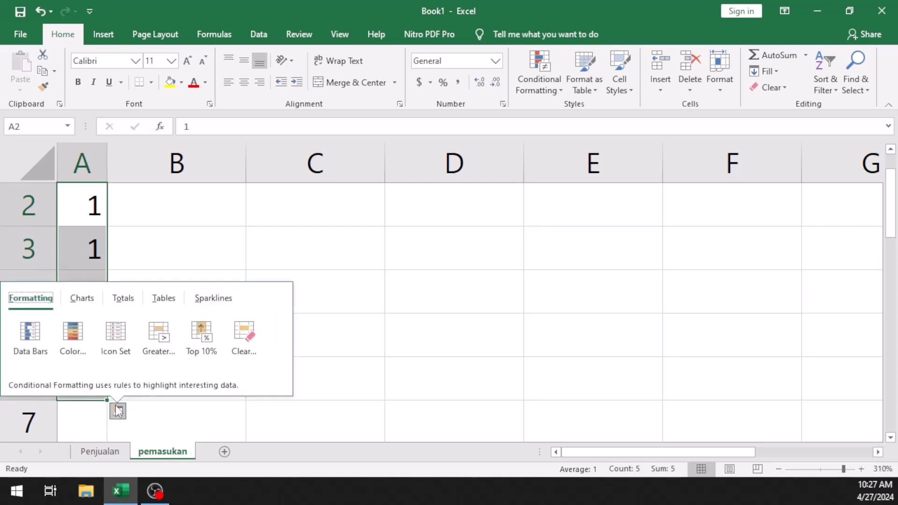
{"action": "left_click", "coordinate": [118, 412]}
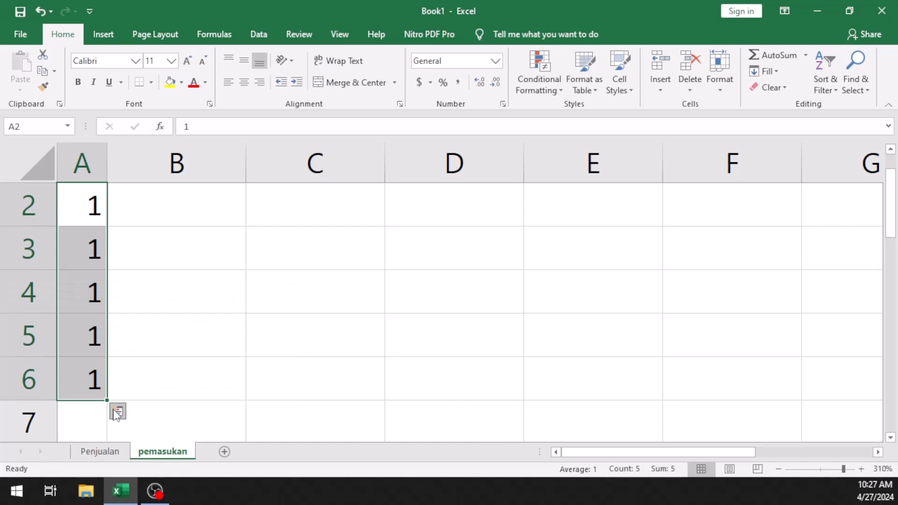
- Look through the Quick Analysis categories for A2:A6, from Charts to Sparklines and Formatting, and close them without applying anything
{"action": "left_click", "coordinate": [117, 413]}
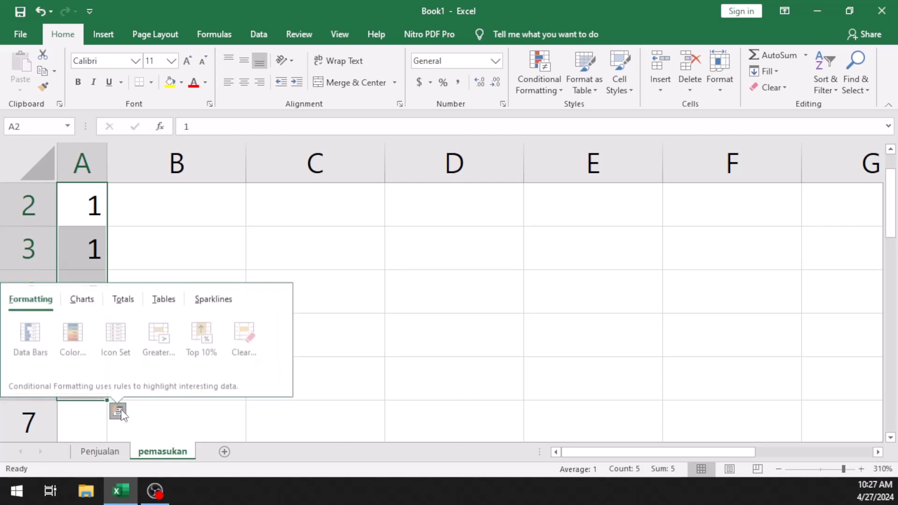
{"action": "left_click", "coordinate": [90, 303]}
{"action": "left_click", "coordinate": [123, 302]}
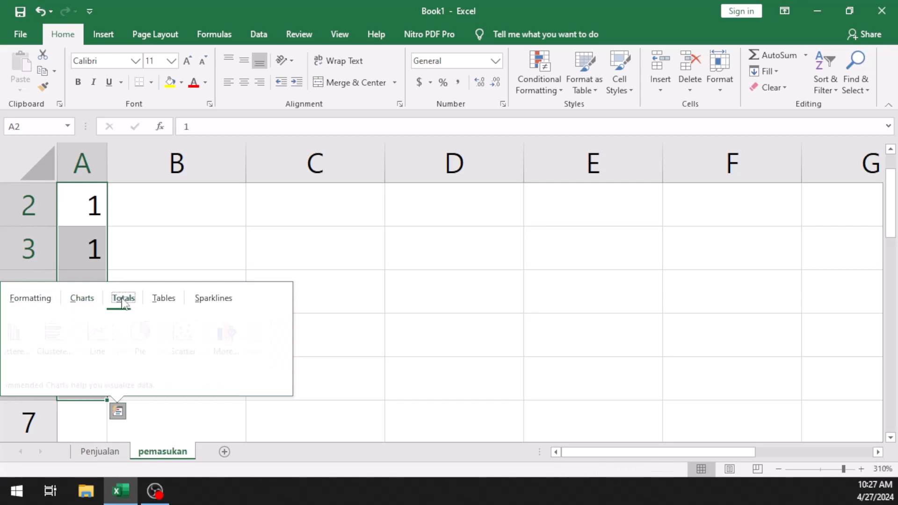
{"action": "left_click", "coordinate": [180, 301]}
{"action": "left_click", "coordinate": [214, 302]}
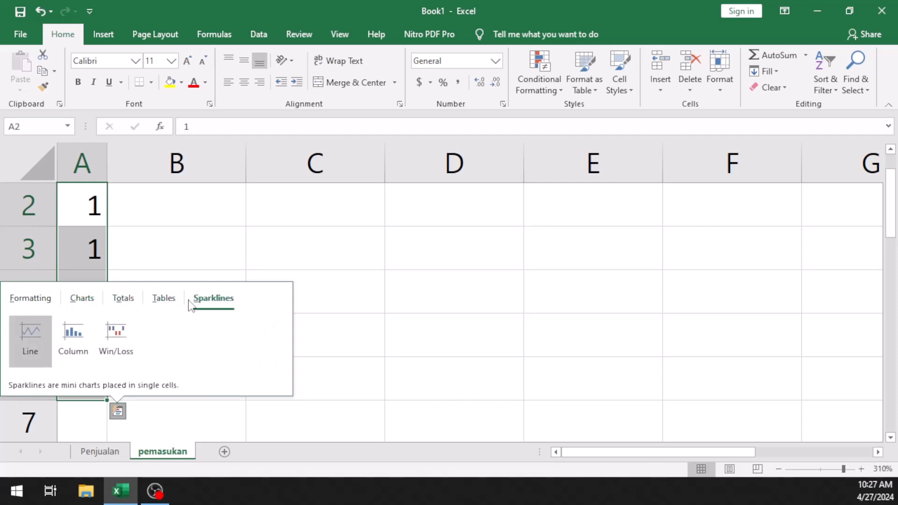
{"action": "left_click", "coordinate": [26, 300]}
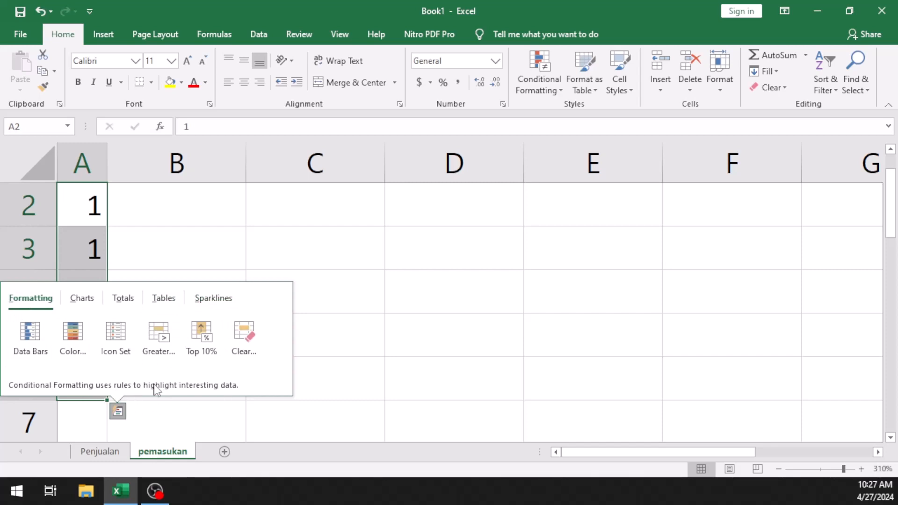
{"action": "left_click", "coordinate": [140, 417]}
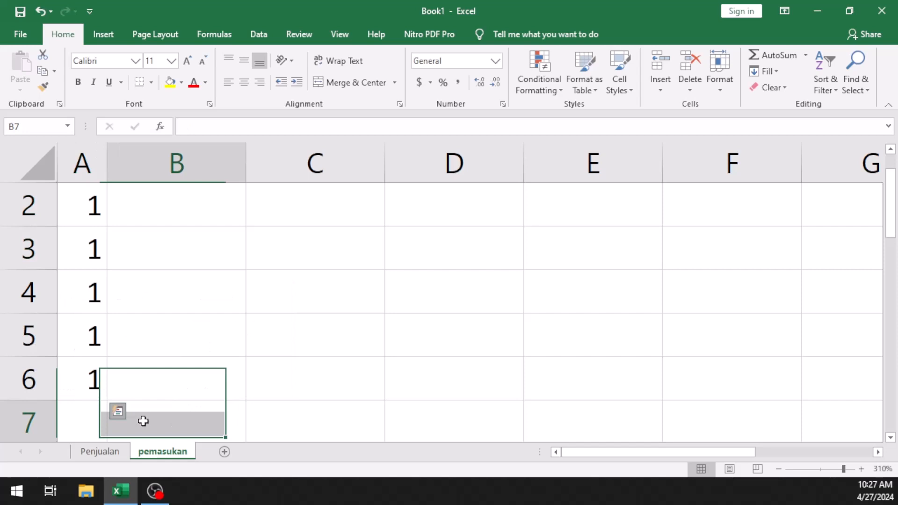
{"action": "left_click", "coordinate": [83, 384]}
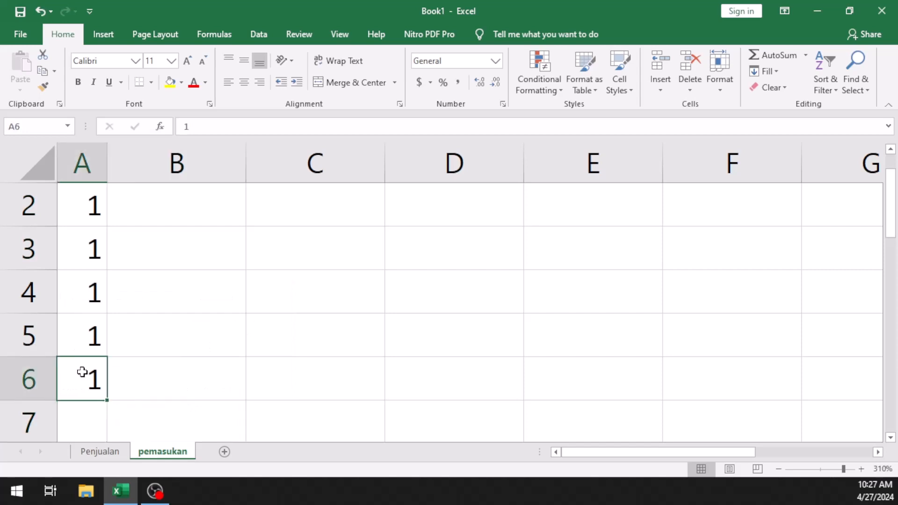
- Undo the earlier fill, and fill cell A2 down to A6 again as a number series with Fill Series
{"action": "left_click", "coordinate": [39, 11]}
{"action": "left_click", "coordinate": [37, 13]}
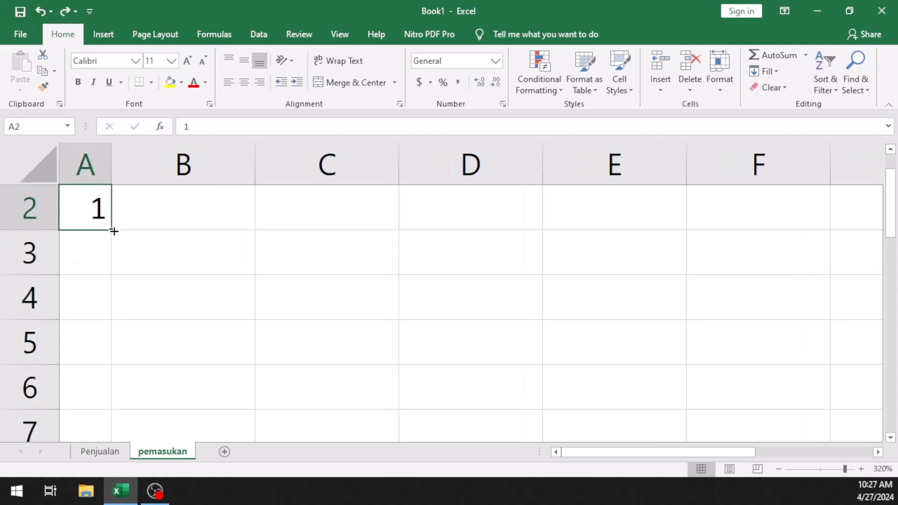
{"action": "left_click_drag", "start_coordinate": [111, 230], "coordinate": [80, 395]}
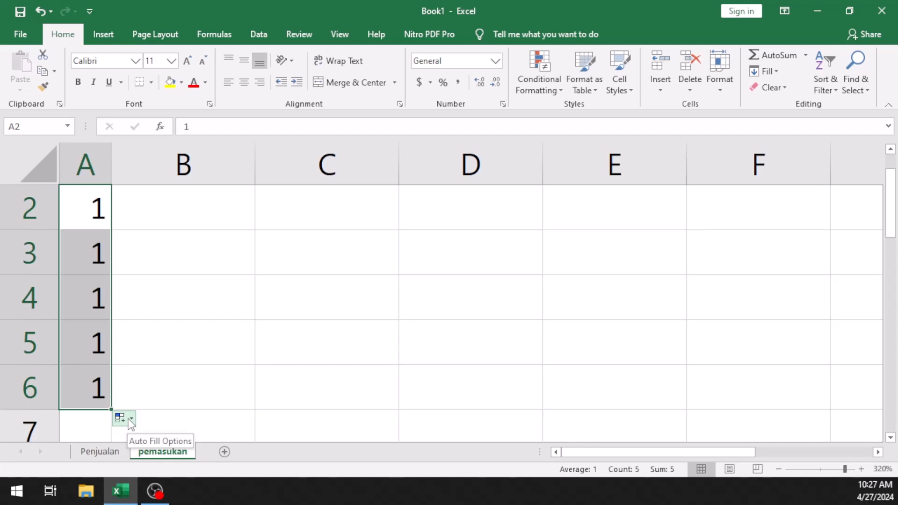
{"action": "scroll", "coordinate": [131, 424], "scroll_direction": "down", "scroll_amount": 1}
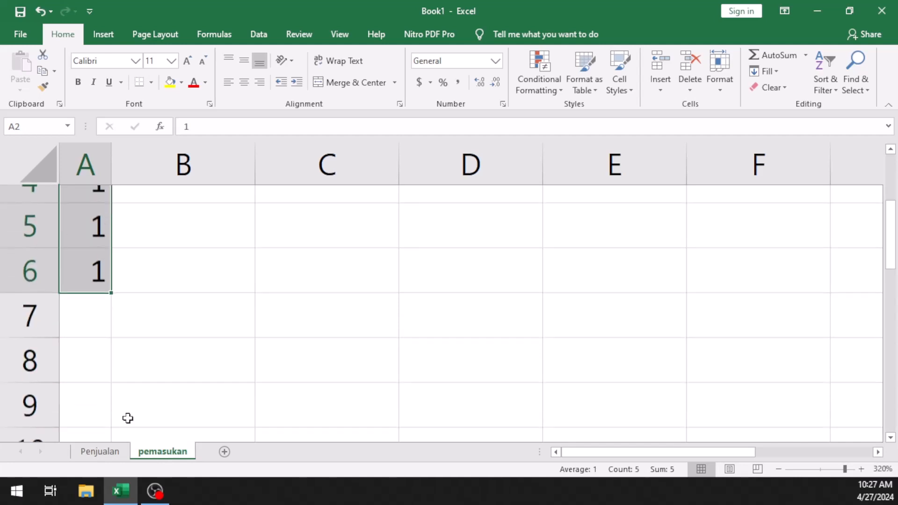
{"action": "scroll", "coordinate": [126, 416], "scroll_direction": "up", "scroll_amount": 1}
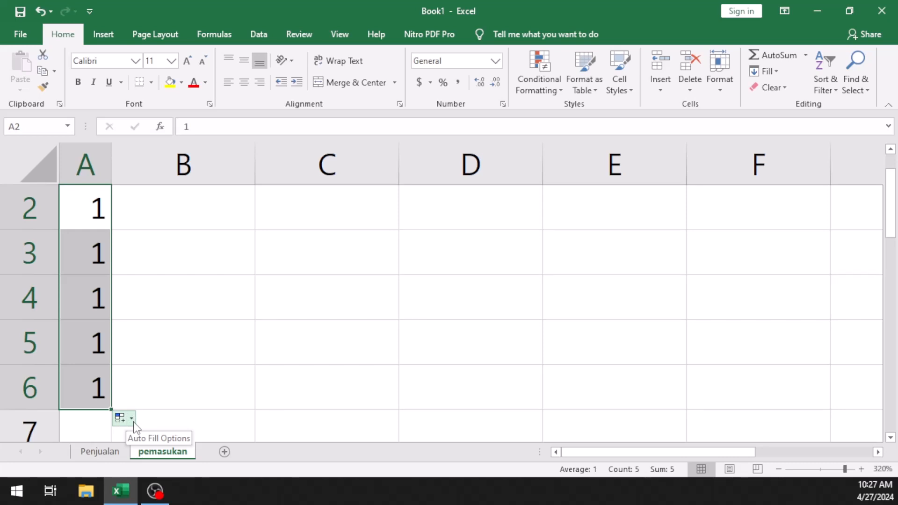
{"action": "left_click", "coordinate": [134, 420]}
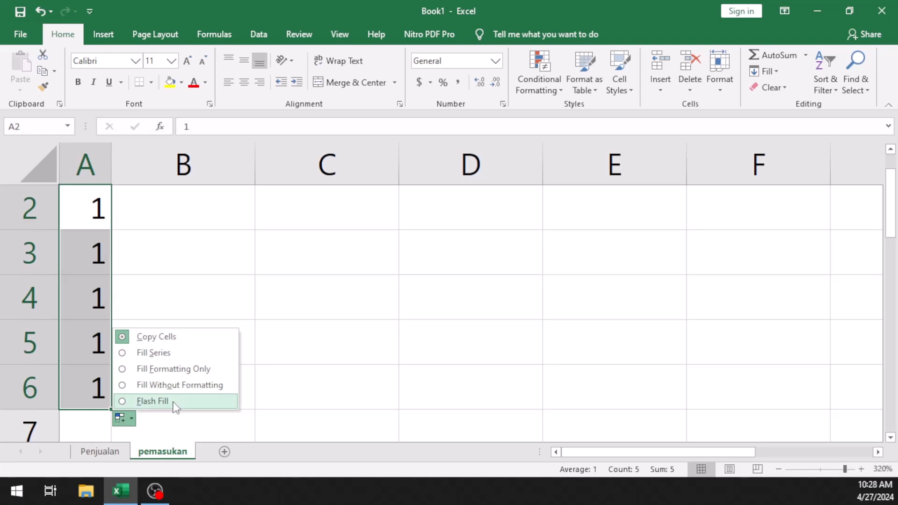
{"action": "left_click", "coordinate": [161, 355]}
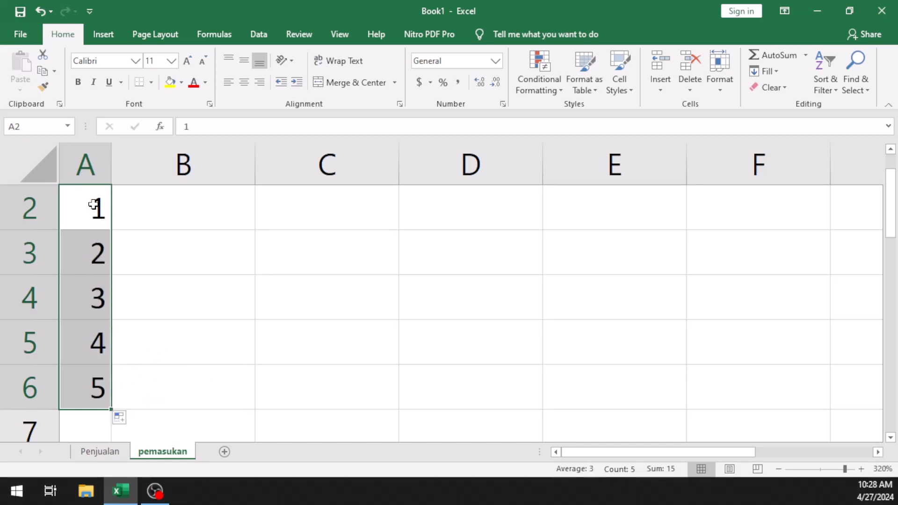
- Switch the filled range A2:A6 to Copy Cells and back to Fill Series, twice in a row
{"action": "left_click", "coordinate": [124, 421]}
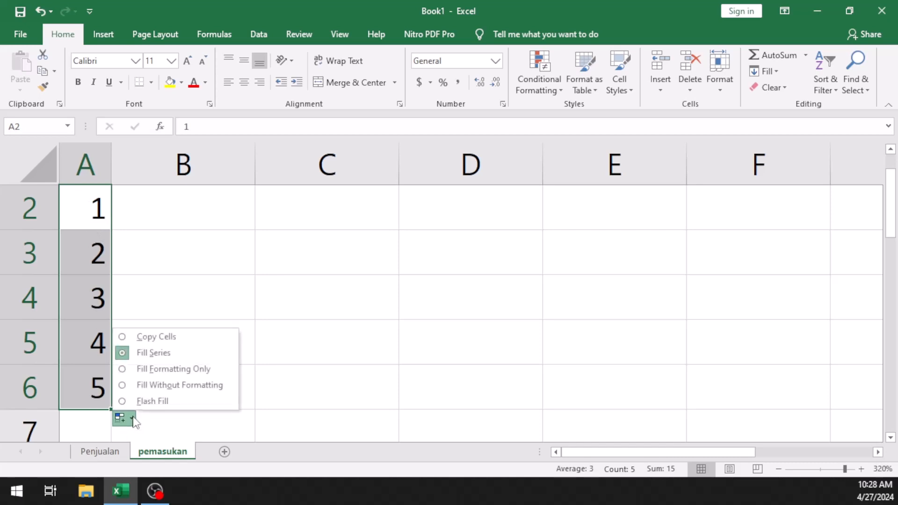
{"action": "left_click", "coordinate": [154, 338]}
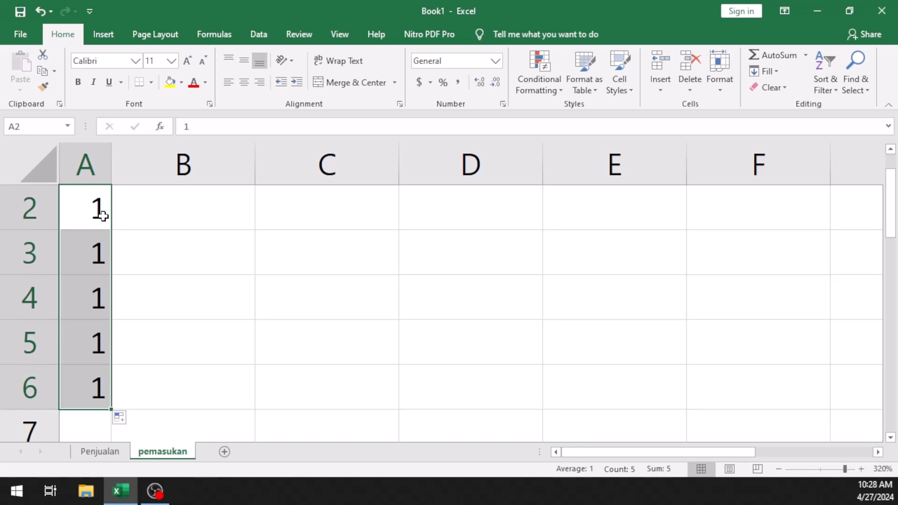
{"action": "left_click", "coordinate": [133, 420]}
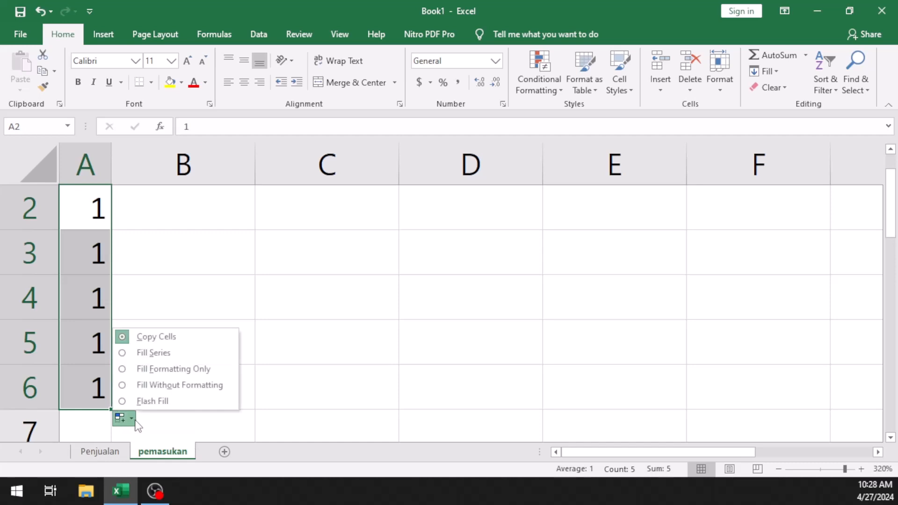
{"action": "left_click", "coordinate": [150, 353]}
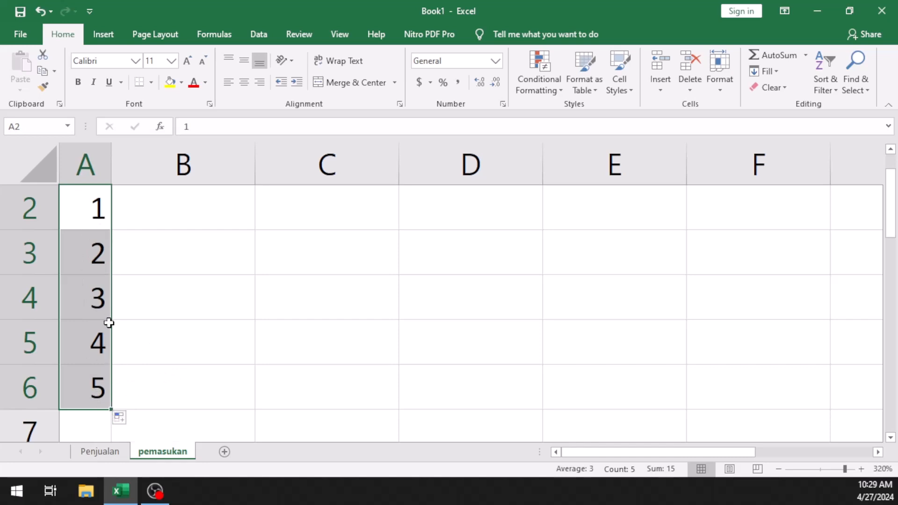
{"action": "left_click", "coordinate": [124, 420]}
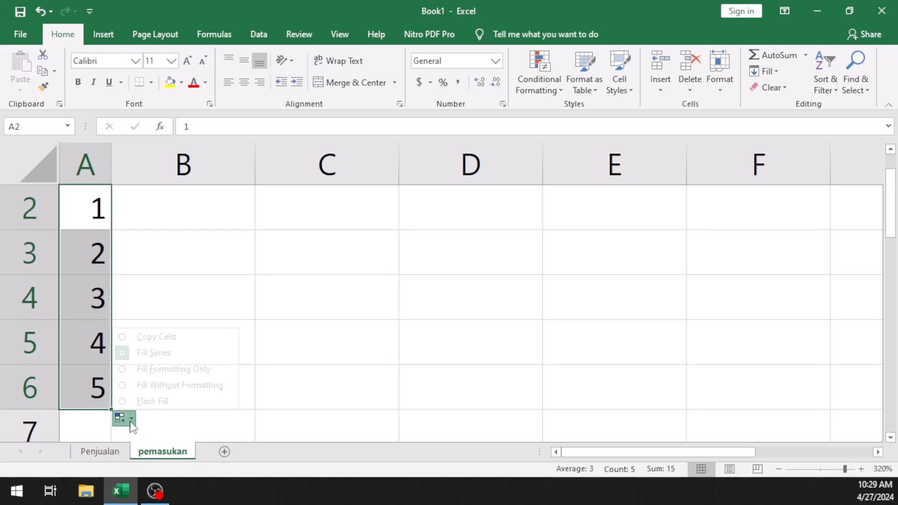
{"action": "left_click", "coordinate": [144, 339]}
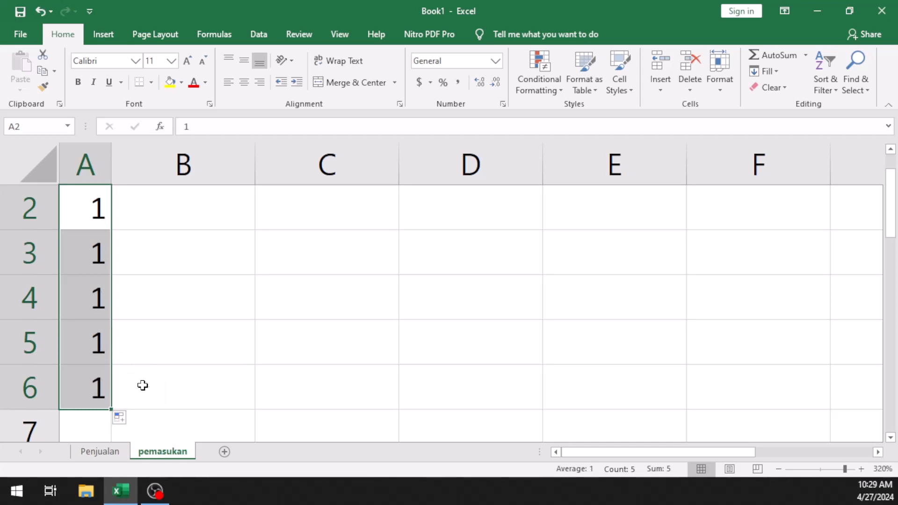
{"action": "left_click", "coordinate": [132, 419]}
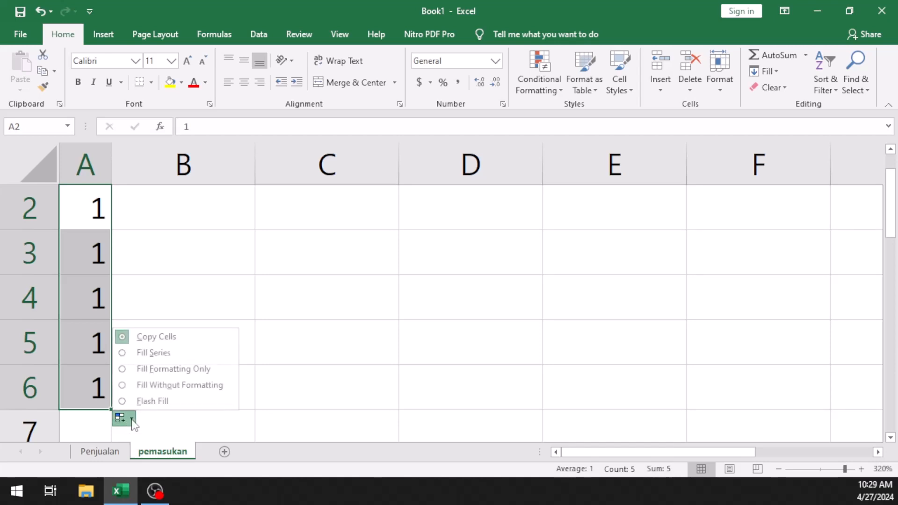
{"action": "left_click", "coordinate": [155, 353]}
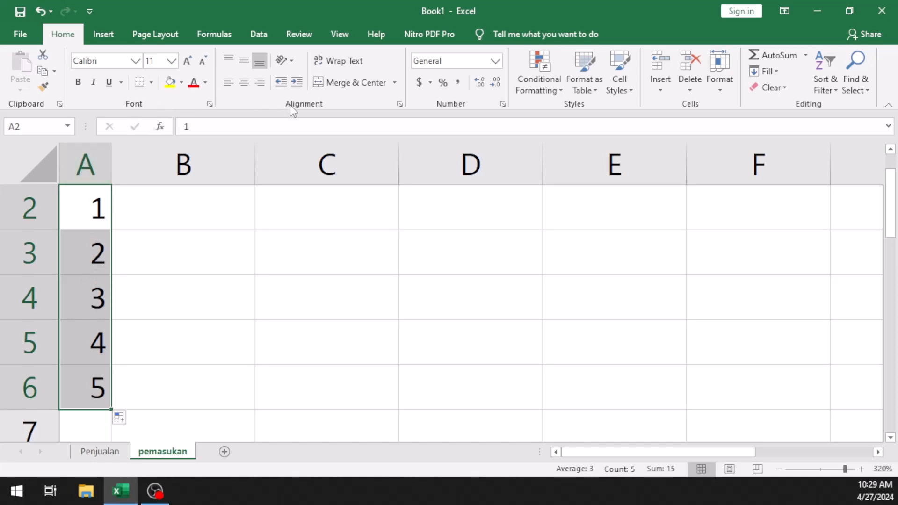
- Center the numbers in A2:A6 horizontally, and check them below the NO heading
{"action": "left_click", "coordinate": [246, 91]}
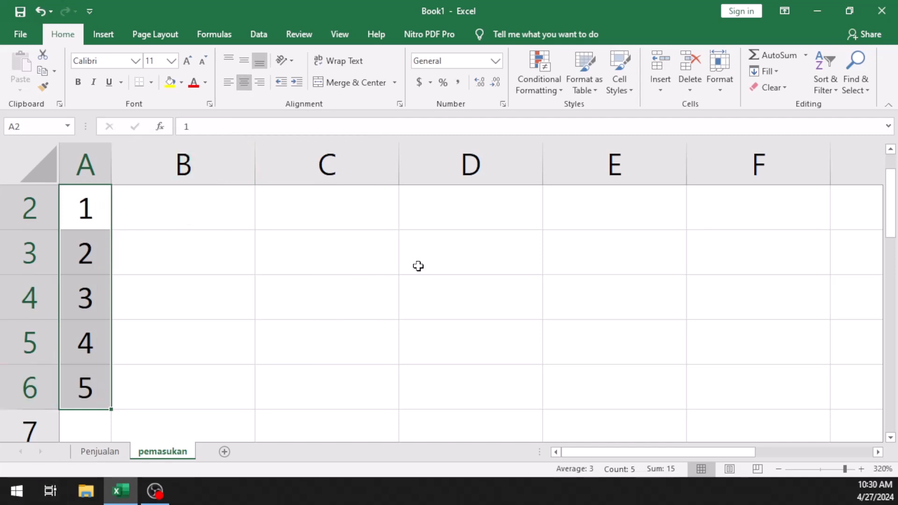
{"action": "scroll", "coordinate": [82, 300], "scroll_direction": "up", "scroll_amount": 1}
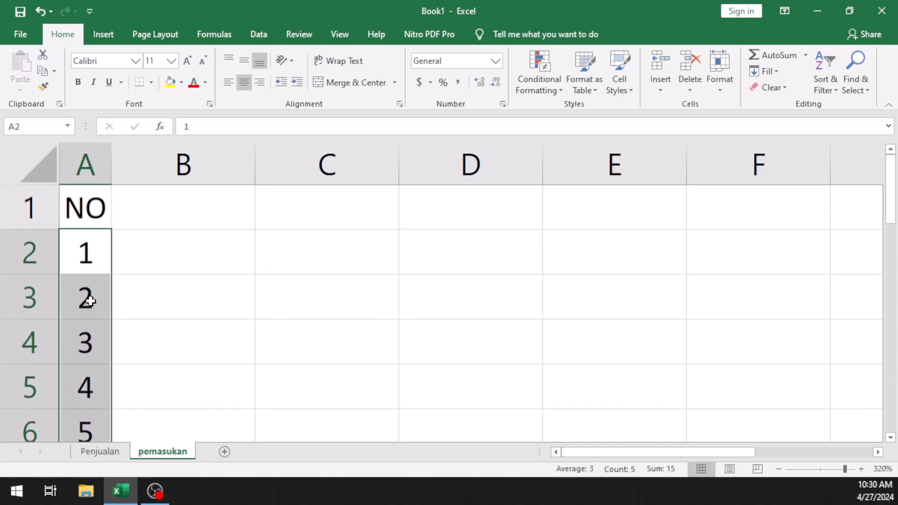
{"action": "scroll", "coordinate": [89, 301], "scroll_direction": "down", "scroll_amount": 5}
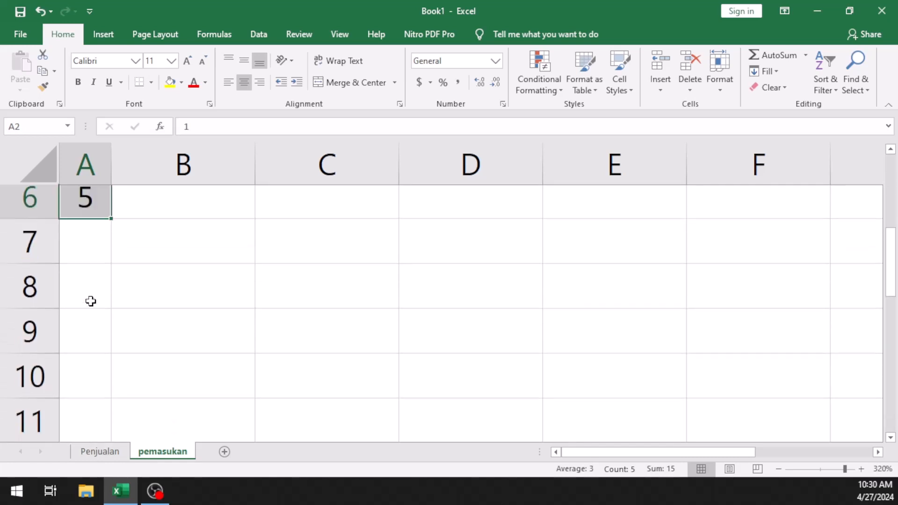
{"action": "scroll", "coordinate": [90, 301], "scroll_direction": "up", "scroll_amount": 5}
{"action": "scroll", "coordinate": [94, 279], "scroll_direction": "down", "scroll_amount": 1}
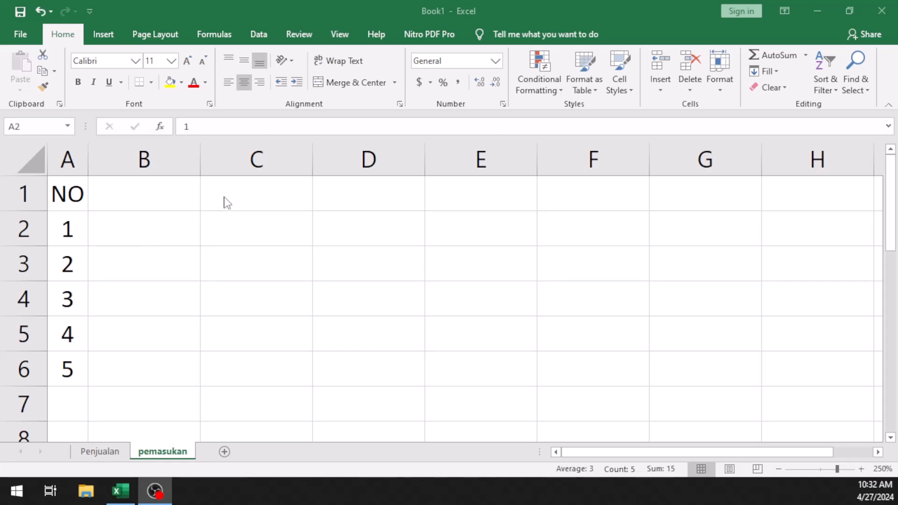
- Select cells A1, A2, B1, C1 and D1 in turn to examine the heading row beside NO
{"action": "left_click", "coordinate": [76, 192]}
{"action": "left_click", "coordinate": [81, 229]}
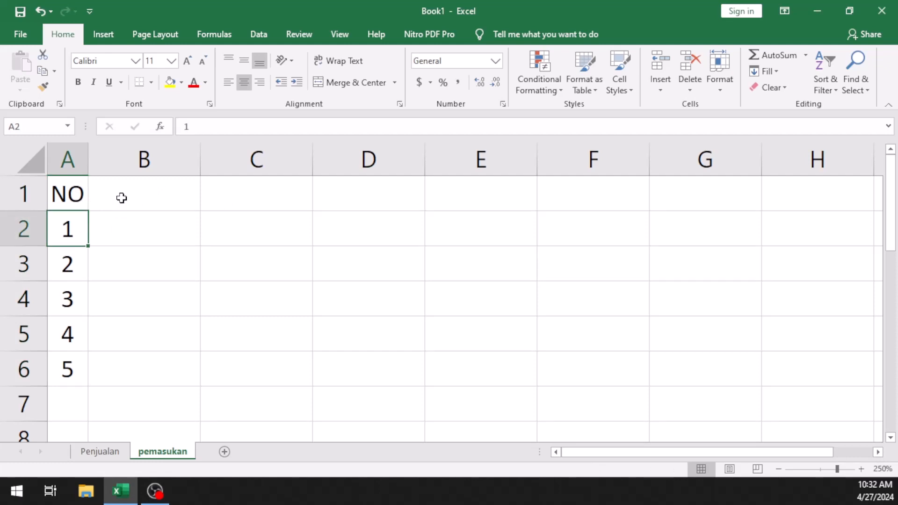
{"action": "left_click", "coordinate": [72, 200]}
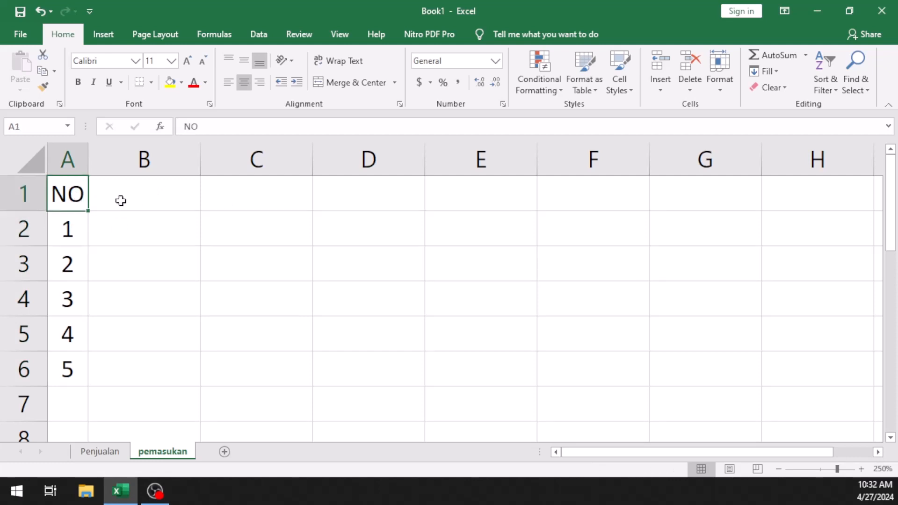
{"action": "left_click", "coordinate": [120, 201]}
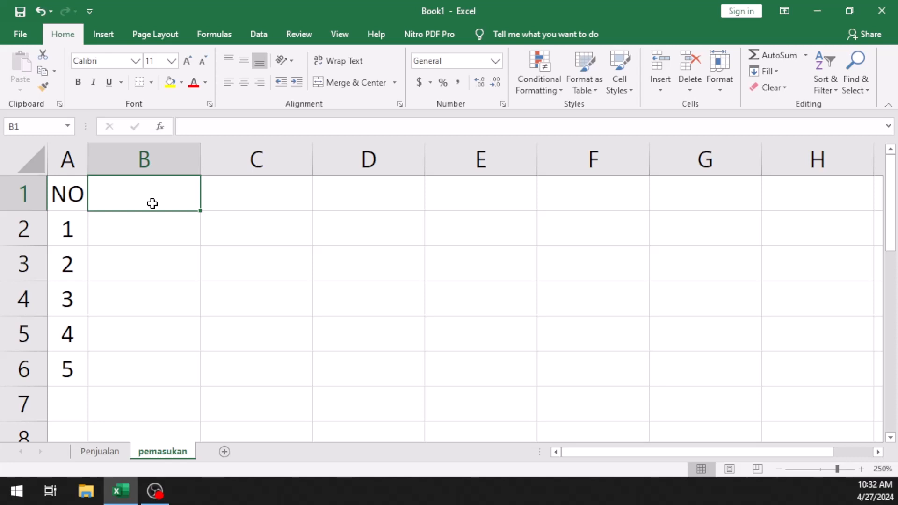
{"action": "left_click", "coordinate": [224, 190]}
{"action": "left_click", "coordinate": [349, 191]}
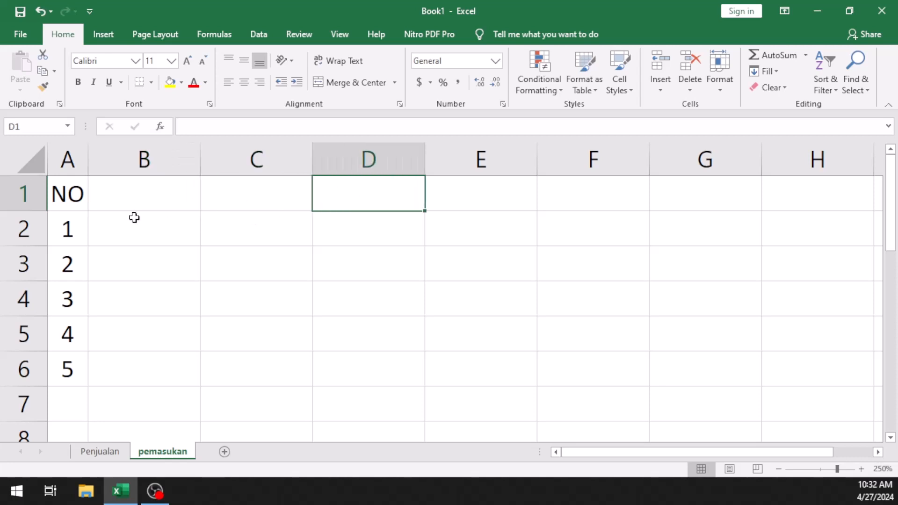
{"action": "left_click", "coordinate": [127, 191]}
{"action": "left_click", "coordinate": [251, 191]}
{"action": "left_click", "coordinate": [346, 191]}
- Enter the heading Tabel Kelas in cell B1, and leave that cell selected
{"action": "left_click", "coordinate": [134, 190]}
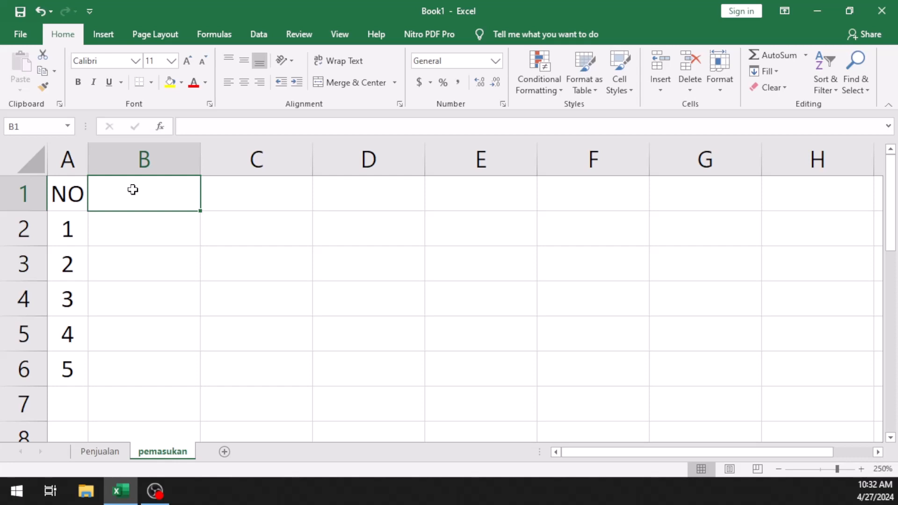
{"action": "type", "text": "t"}
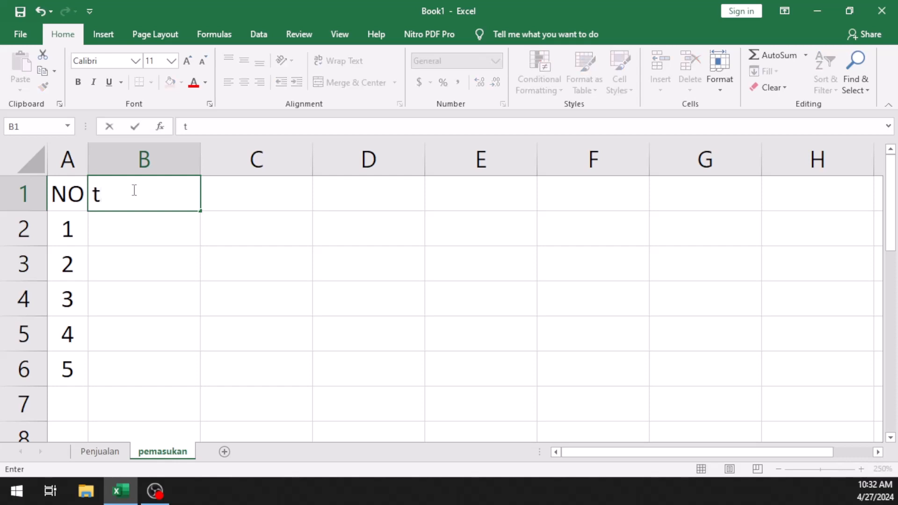
{"action": "type", "text": "ABEL"}
{"action": "key", "text": "BackSpace"}
{"action": "key", "text": "BackSpace"}
{"action": "key", "text": "BackSpace"}
{"action": "key", "text": "BackSpace"}
{"action": "key", "text": "BackSpace"}
{"action": "type", "text": "Tabel"}
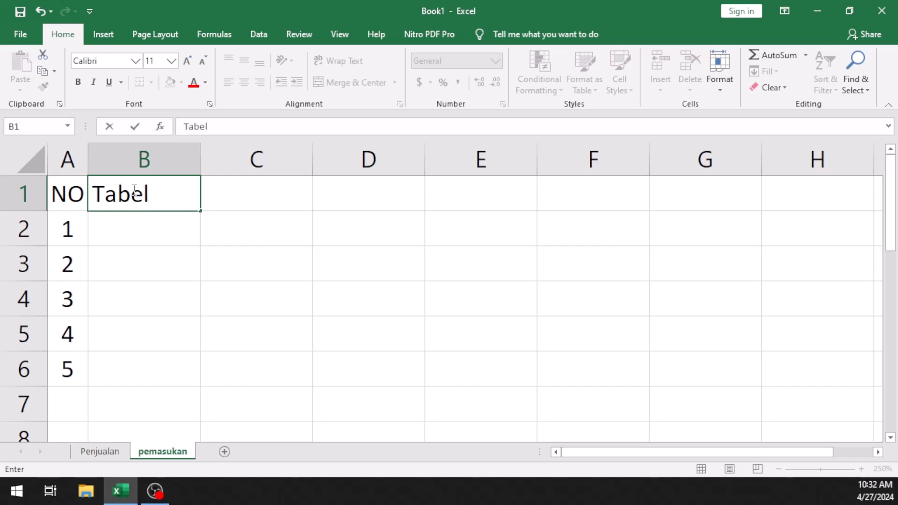
{"action": "type", "text": " Nam"}
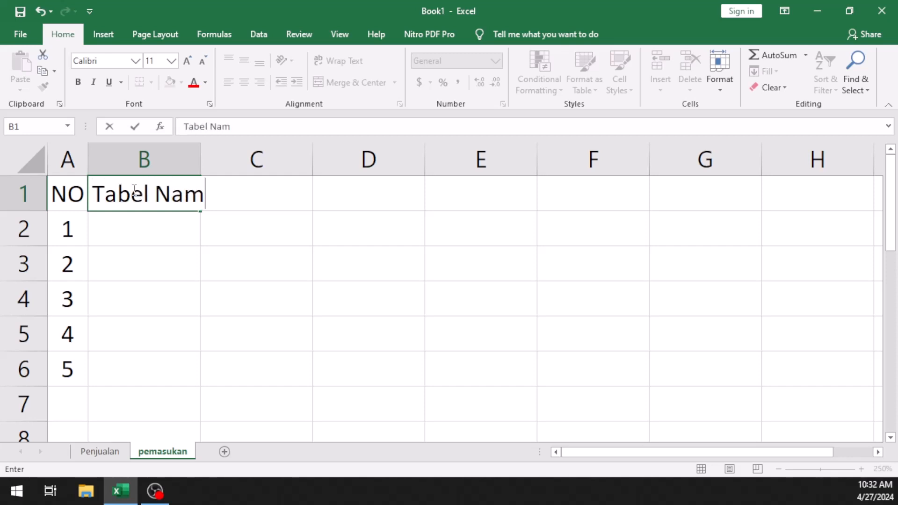
{"action": "key", "text": "BackSpace"}
{"action": "key", "text": "BackSpace"}
{"action": "key", "text": "BackSpace"}
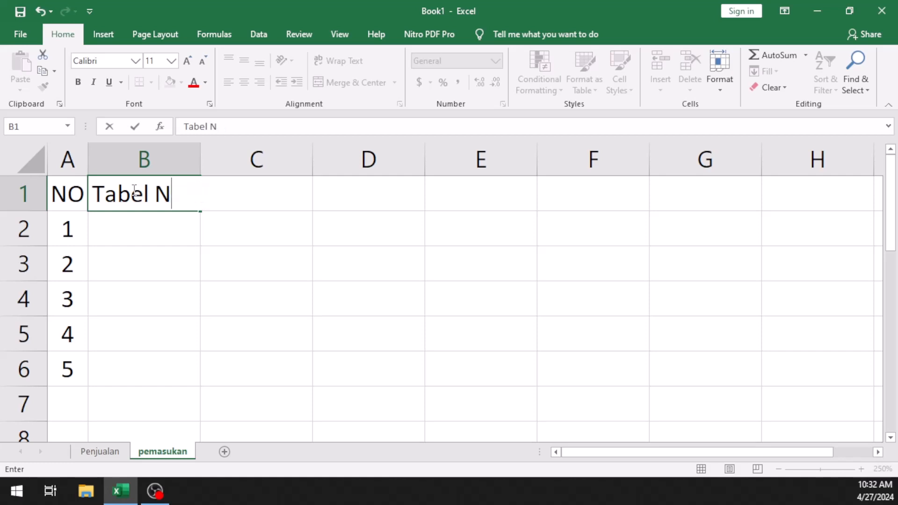
{"action": "type", "text": "Kelas"}
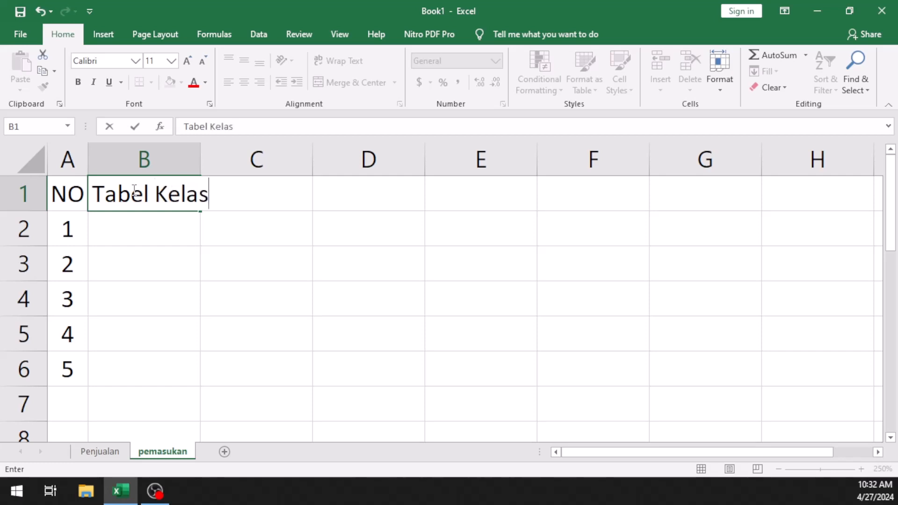
{"action": "left_click", "coordinate": [168, 196]}
{"action": "left_click", "coordinate": [262, 192]}
{"action": "left_click", "coordinate": [177, 227]}
{"action": "left_click", "coordinate": [170, 201]}
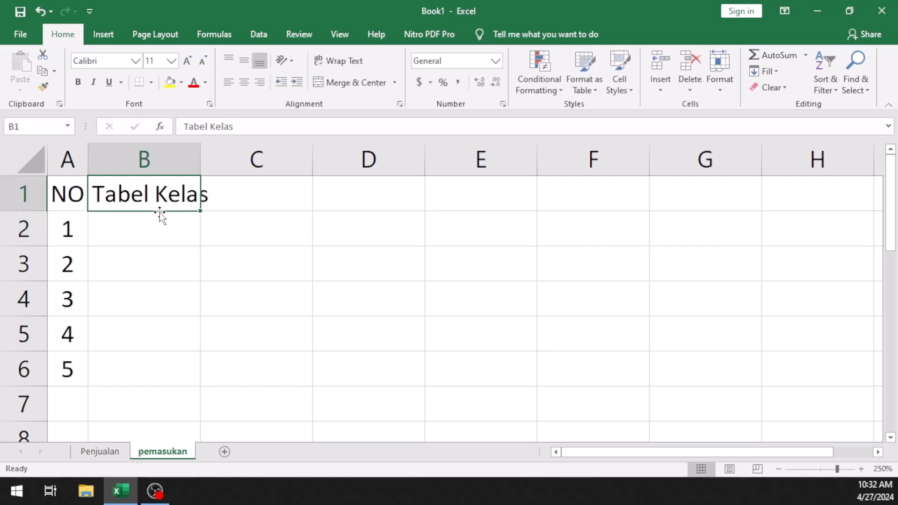
- Widen column B to about 12.71 so the Tabel Kelas heading fits inside cell B1
{"action": "left_click", "coordinate": [234, 193]}
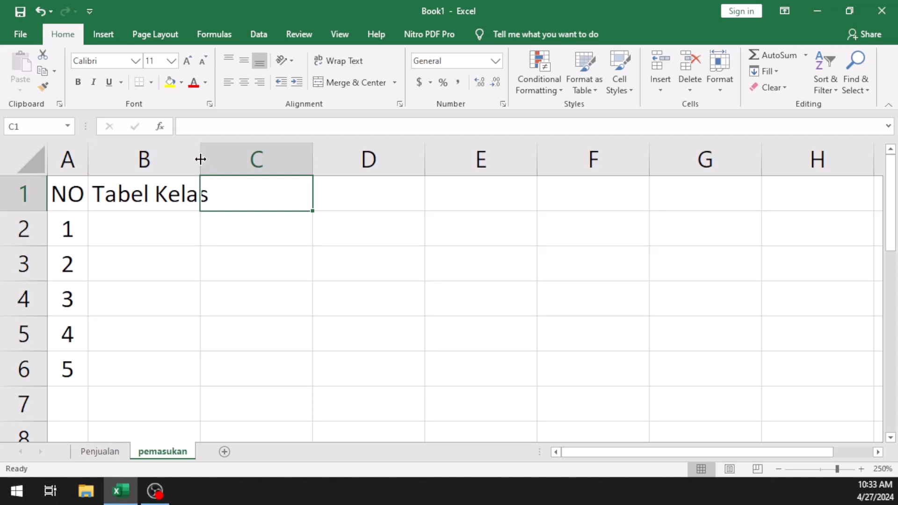
{"action": "left_click", "coordinate": [185, 163]}
{"action": "left_click", "coordinate": [225, 160]}
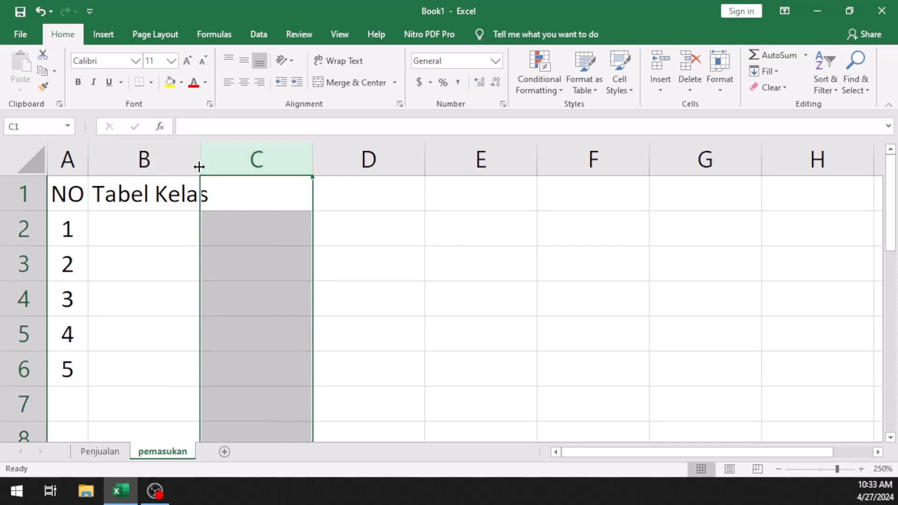
{"action": "left_click_drag", "start_coordinate": [199, 167], "coordinate": [250, 172]}
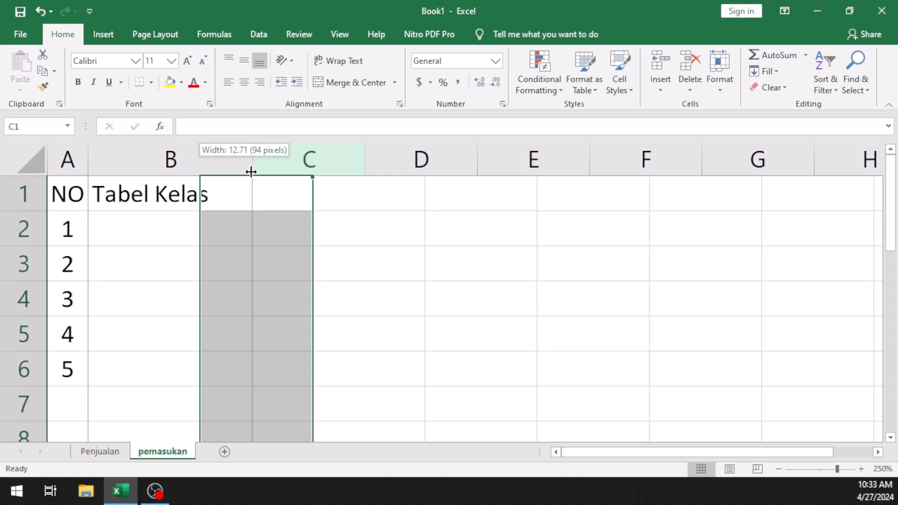
{"action": "left_click_drag", "start_coordinate": [250, 172], "coordinate": [251, 172]}
{"action": "left_click", "coordinate": [239, 190]}
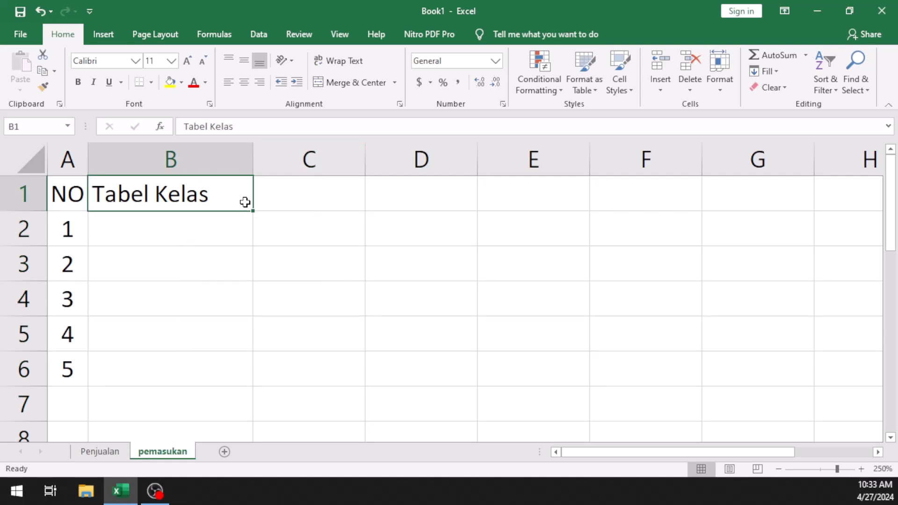
- Enter Kode Kelas in cell B2 below Tabel Kelas, and leave cell C1 selected
{"action": "left_click", "coordinate": [200, 238]}
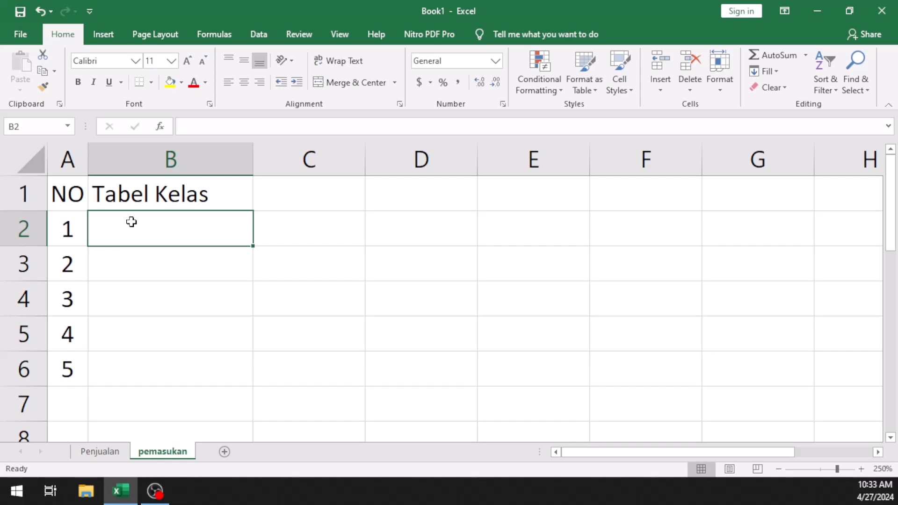
{"action": "type", "text": "Kode "}
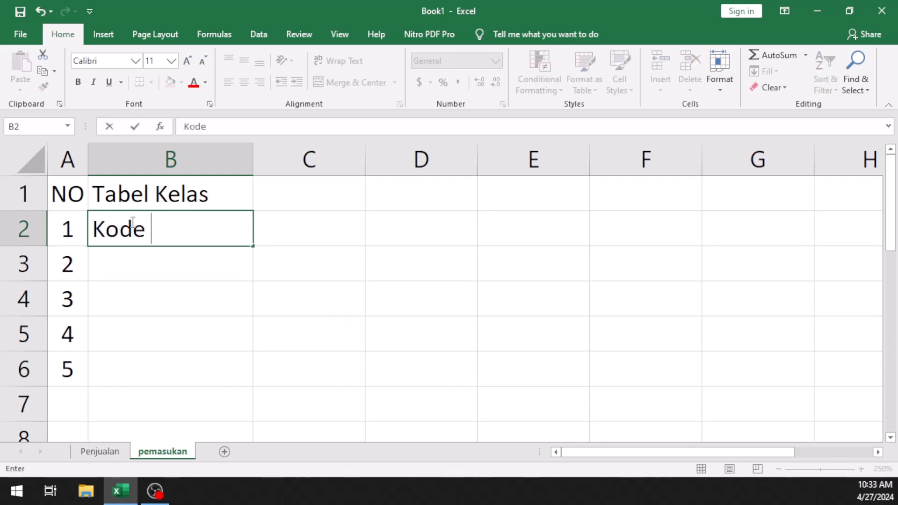
{"action": "type", "text": "Kelas"}
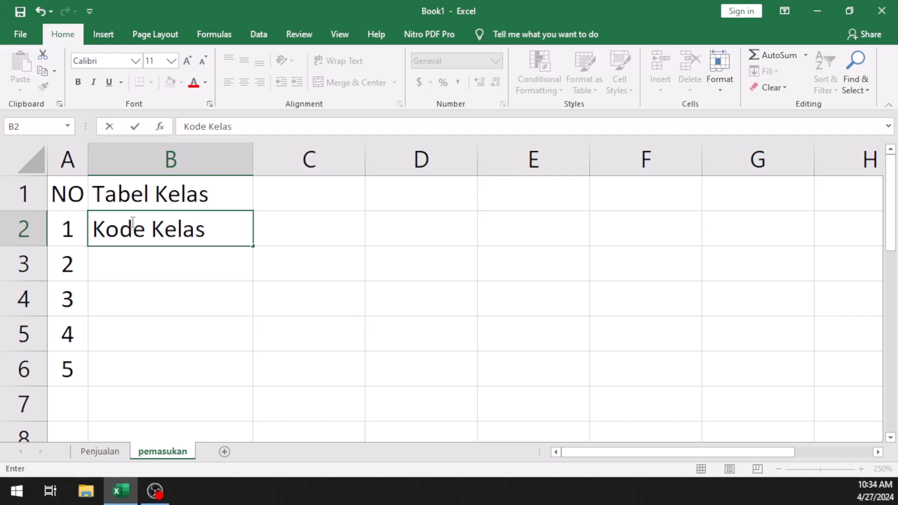
{"action": "left_click", "coordinate": [143, 192]}
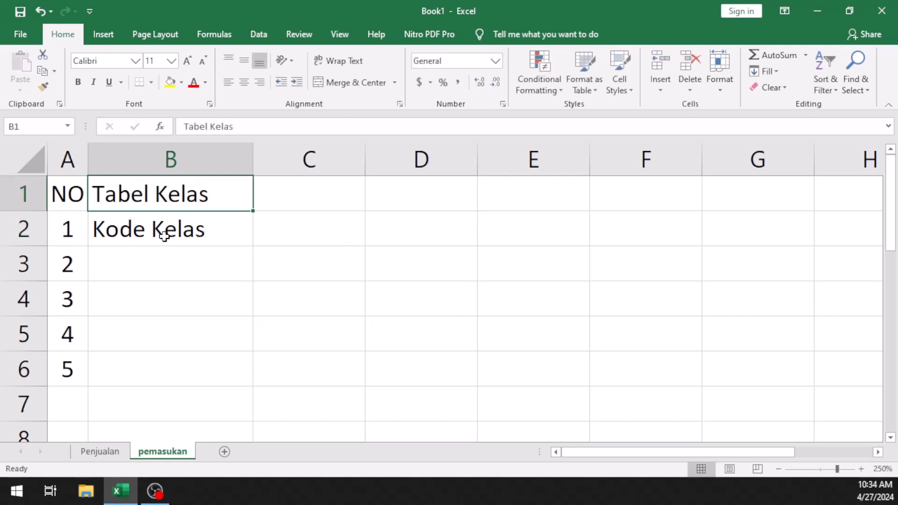
{"action": "left_click", "coordinate": [164, 237]}
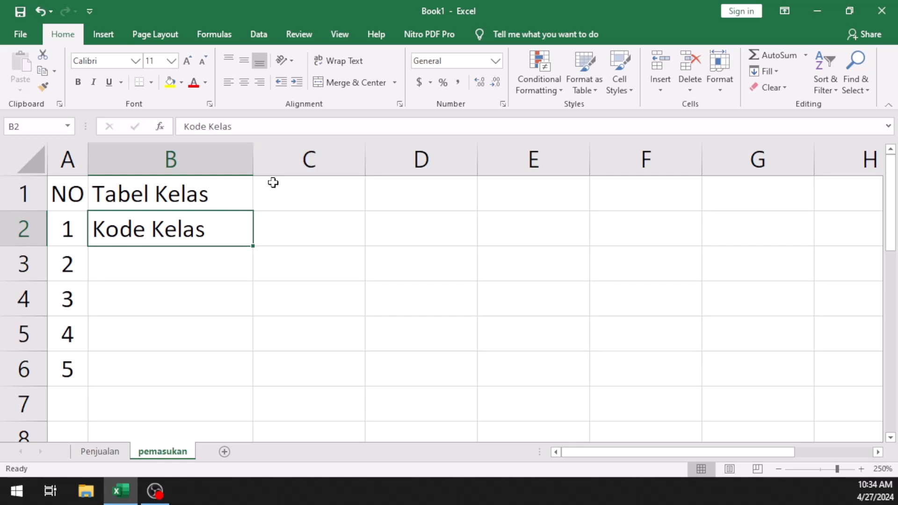
{"action": "left_click", "coordinate": [328, 187]}
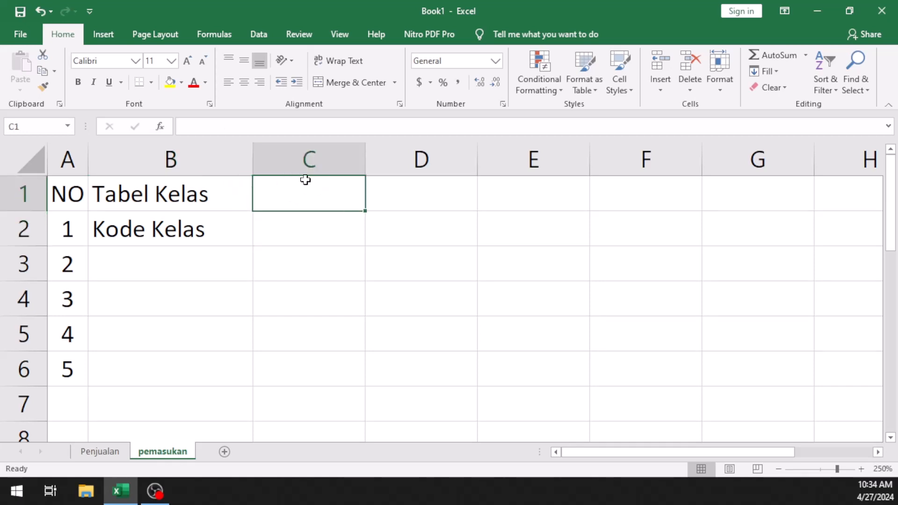
{"action": "type", "text": "Kelas"}
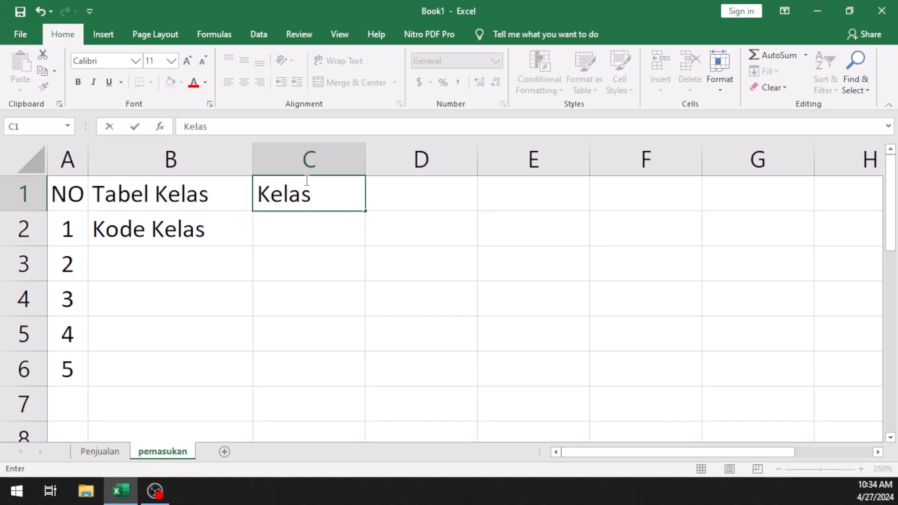
{"action": "key", "text": "BackSpace"}
{"action": "key", "text": "BackSpace"}
{"action": "key", "text": "BackSpace"}
{"action": "key", "text": "BackSpace"}
{"action": "key", "text": "BackSpace"}
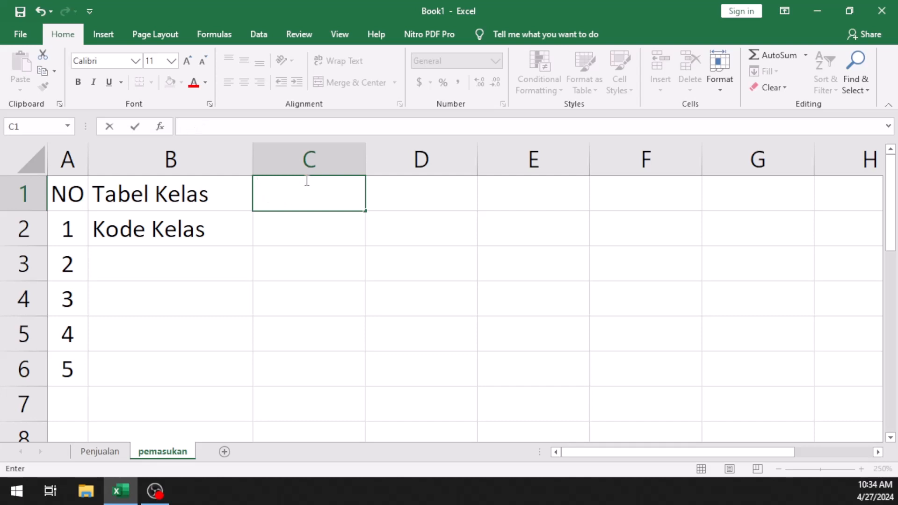
- Enter the heading Biaya dan Discount in cell C1
{"action": "type", "text": "Biaya"}
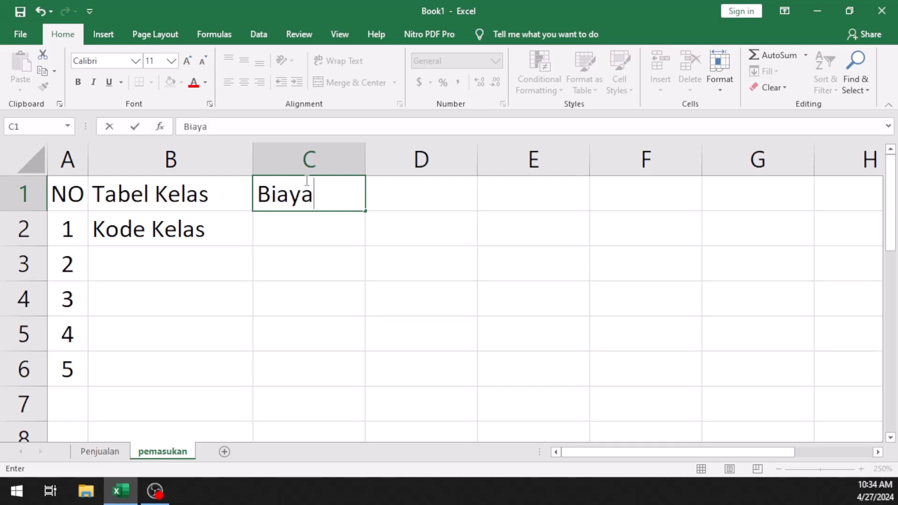
{"action": "type", "text": " dan"}
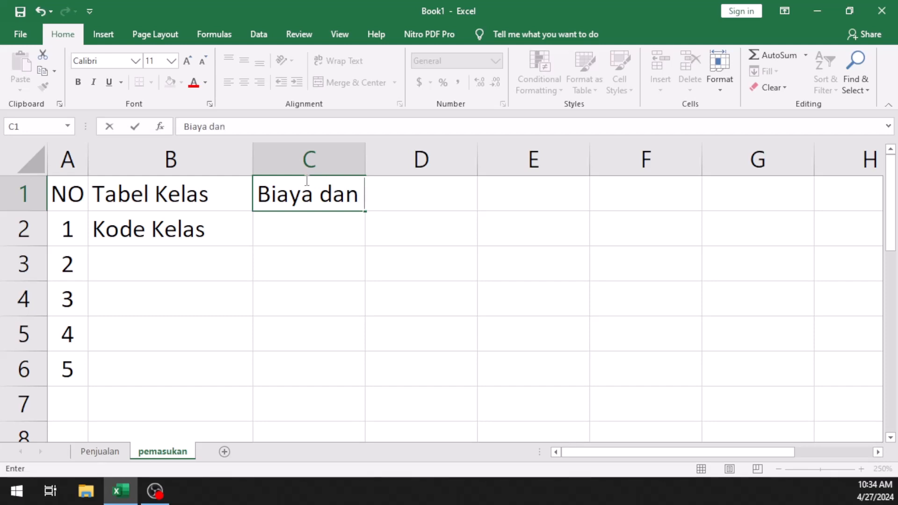
{"action": "type", "text": " Discount"}
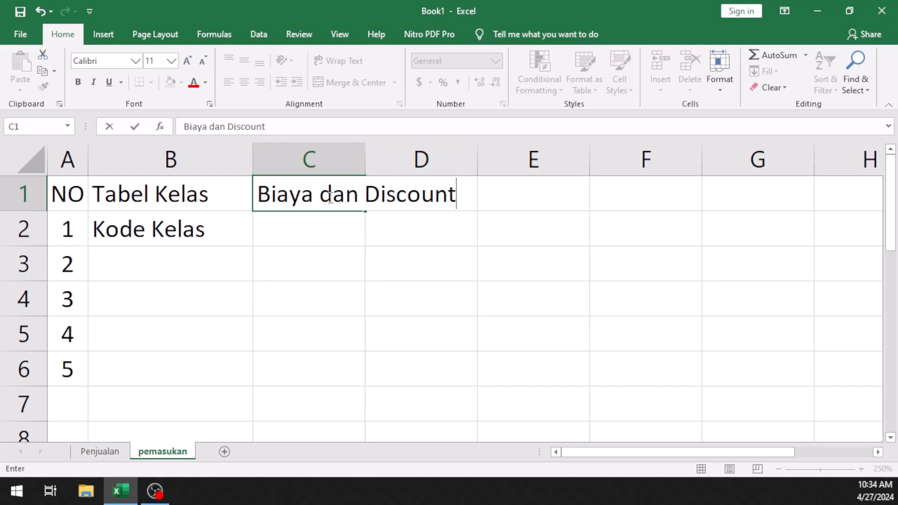
{"action": "left_click", "coordinate": [482, 200]}
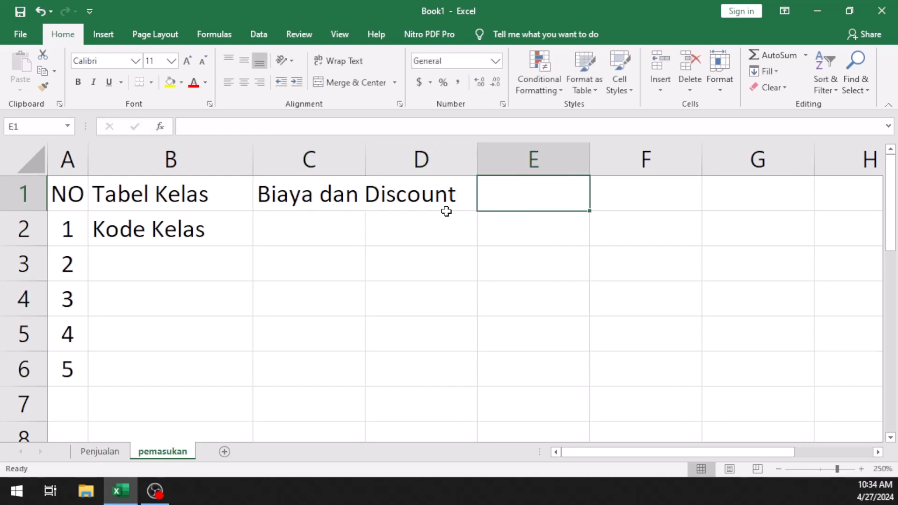
- Widen column C so the Biaya dan Discount heading fits inside cell C1 without spilling into column D
{"action": "left_click", "coordinate": [434, 212]}
{"action": "left_click", "coordinate": [435, 201]}
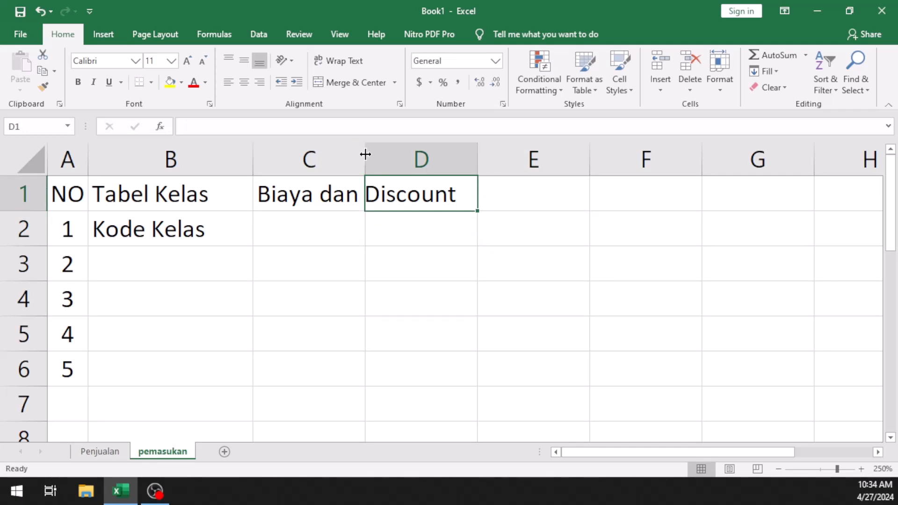
{"action": "left_click_drag", "start_coordinate": [364, 155], "coordinate": [478, 152]}
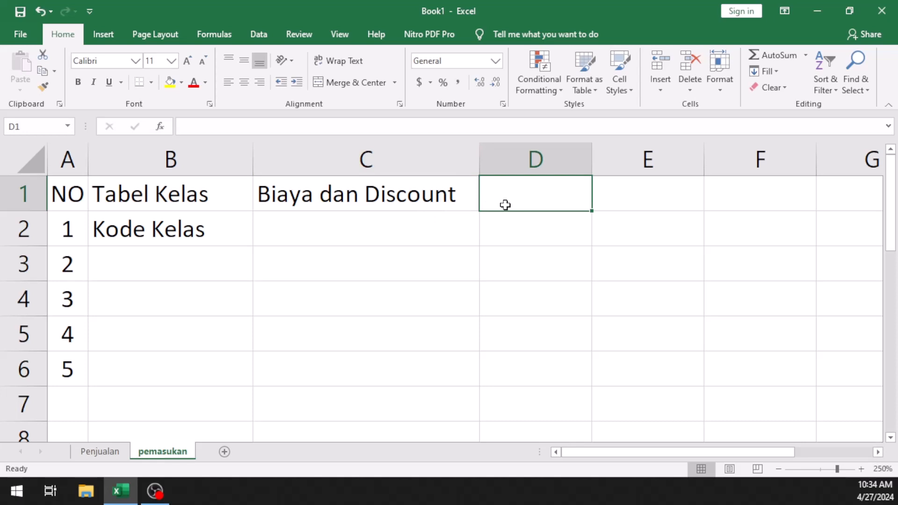
{"action": "left_click", "coordinate": [425, 209]}
{"action": "left_click", "coordinate": [517, 206]}
{"action": "left_click", "coordinate": [369, 184]}
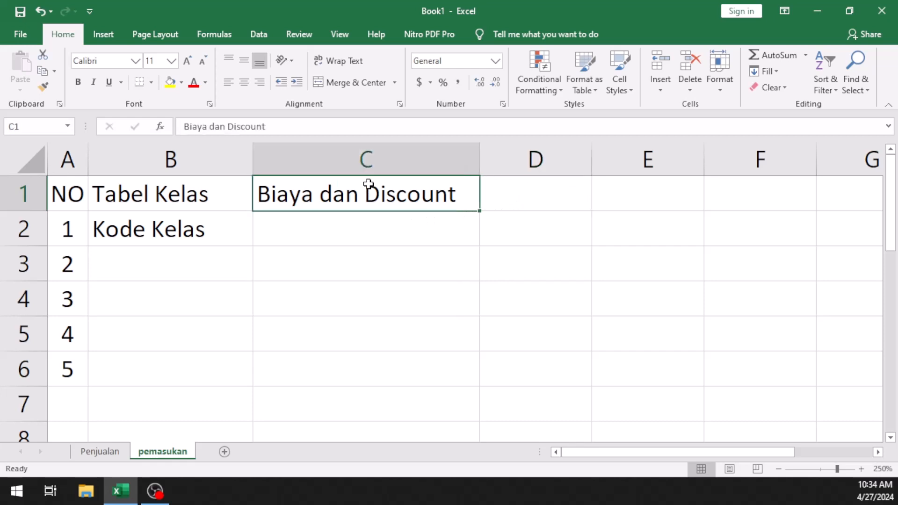
- Enter Kelas in cell C2 below Biaya dan Discount, and leave that cell selected
{"action": "left_click", "coordinate": [359, 222]}
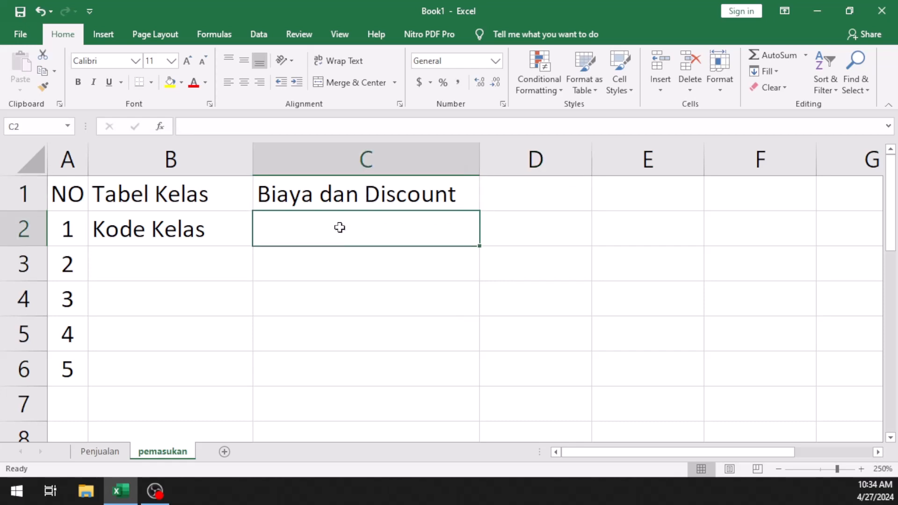
{"action": "left_click", "coordinate": [21, 224]}
{"action": "left_click", "coordinate": [381, 162]}
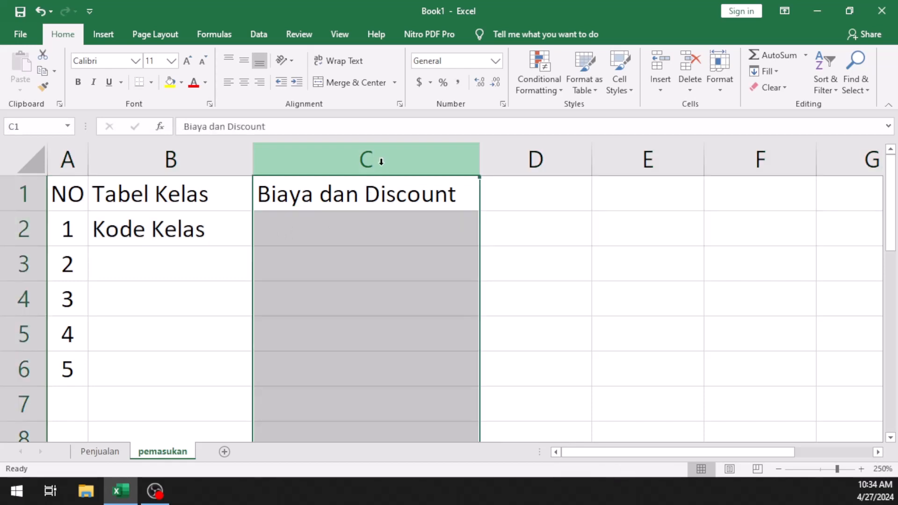
{"action": "left_click", "coordinate": [298, 236]}
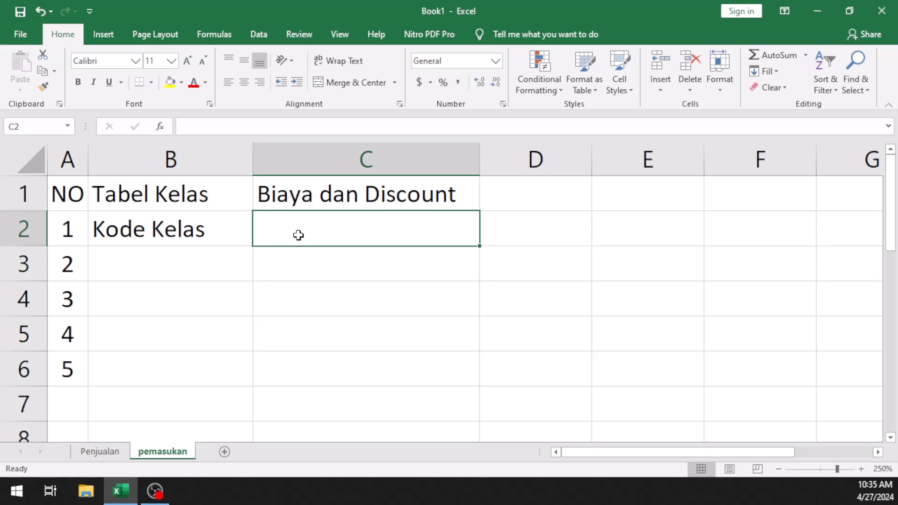
{"action": "type", "text": "K"}
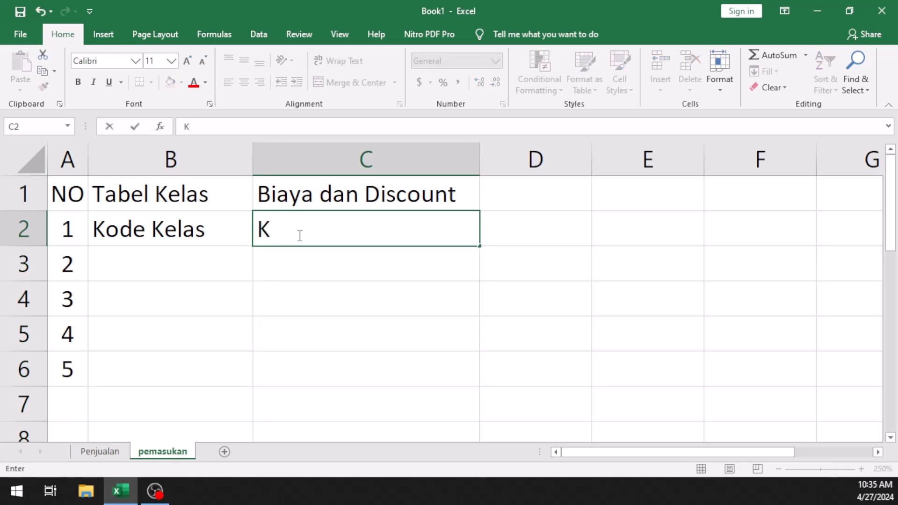
{"action": "type", "text": "elas"}
{"action": "key", "text": "Return"}
{"action": "left_click", "coordinate": [353, 230]}
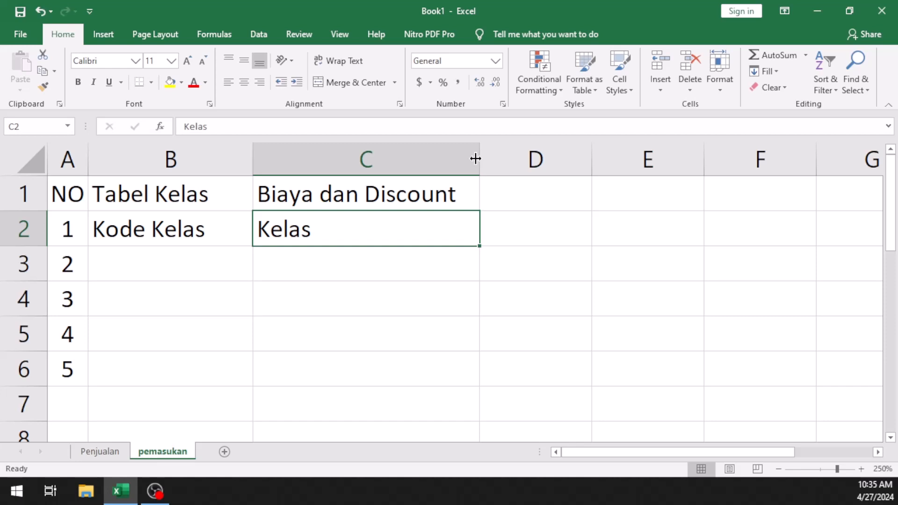
- Select cells C3, C4 and C5, and go back up to C1, to examine the entries in column C
{"action": "left_click", "coordinate": [445, 272]}
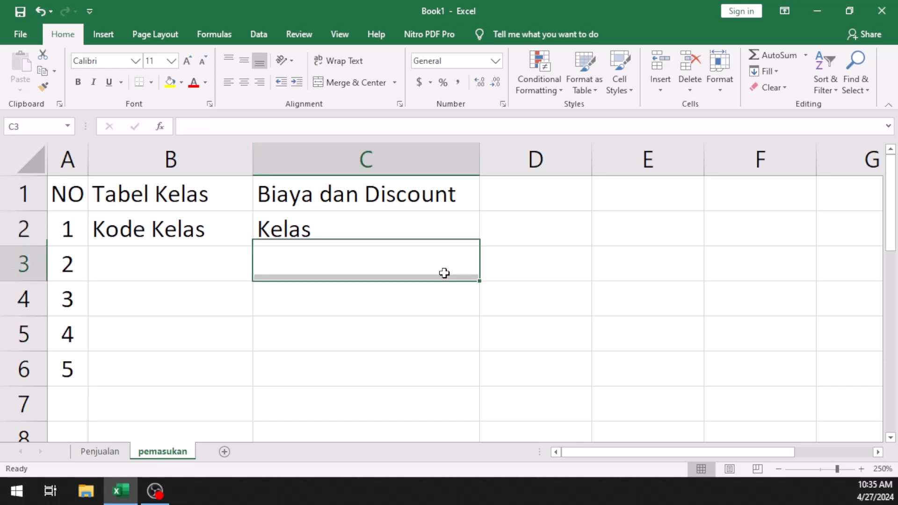
{"action": "left_click", "coordinate": [450, 299]}
{"action": "left_click", "coordinate": [445, 343]}
{"action": "double_click", "coordinate": [437, 277]}
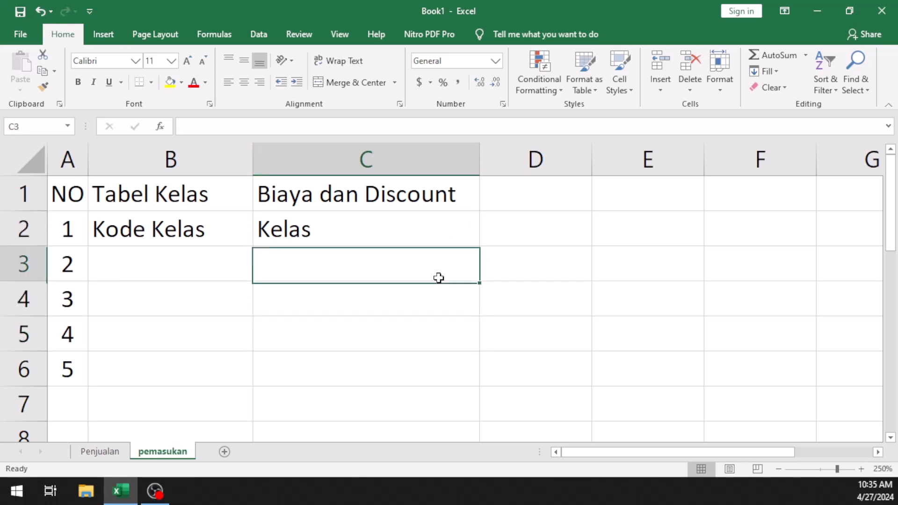
{"action": "left_click", "coordinate": [436, 233]}
{"action": "left_click", "coordinate": [435, 205]}
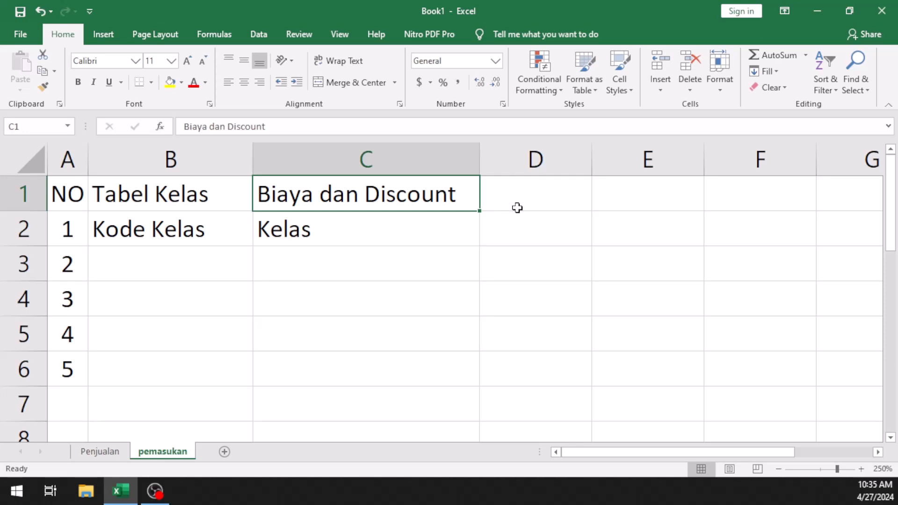
- Enter Biaya in cell D2, beside Kelas
{"action": "left_click_drag", "start_coordinate": [517, 208], "coordinate": [507, 213]}
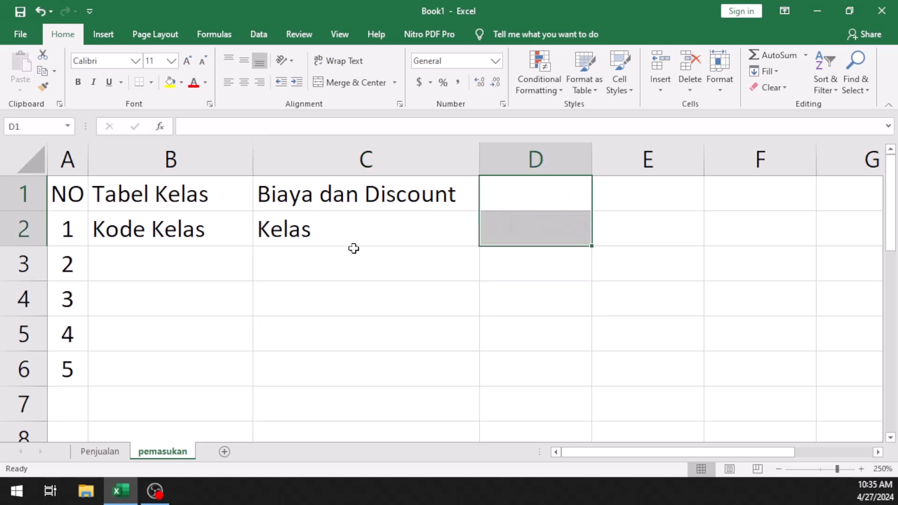
{"action": "left_click", "coordinate": [500, 213]}
{"action": "left_click", "coordinate": [518, 197]}
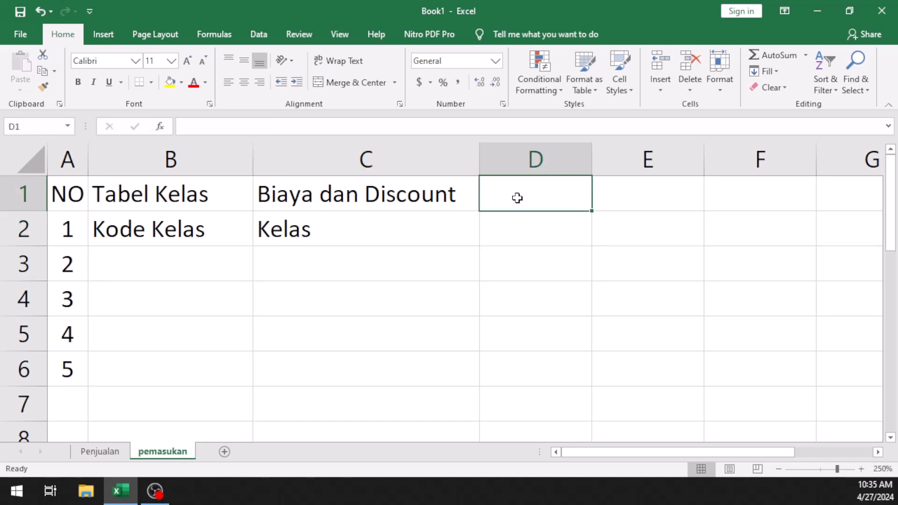
{"action": "left_click", "coordinate": [521, 223]}
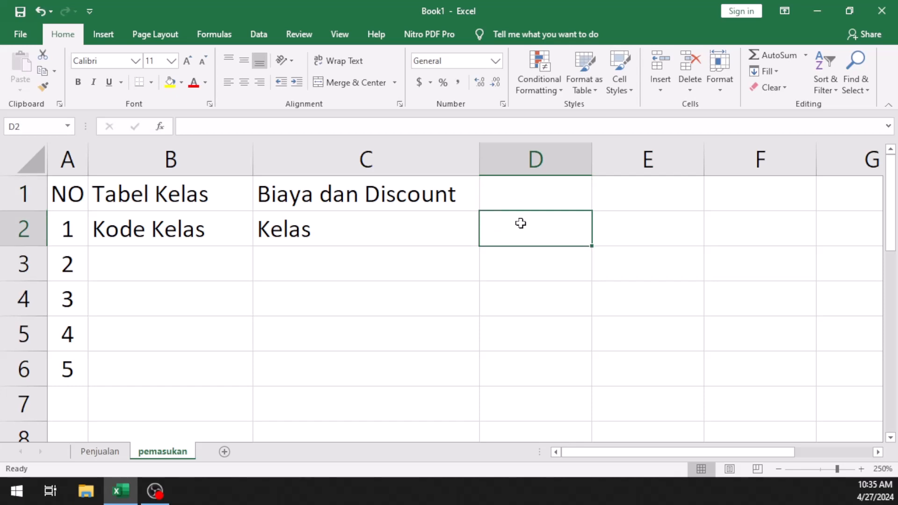
{"action": "type", "text": "Biaya"}
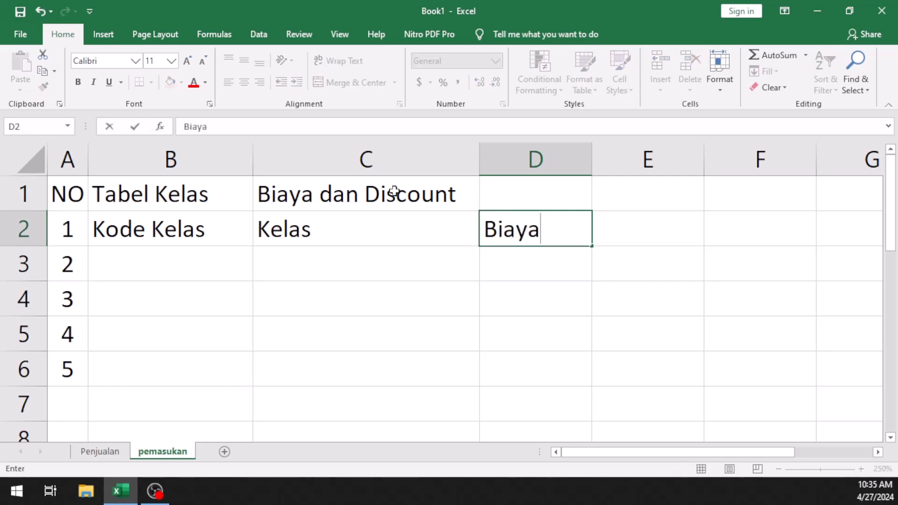
{"action": "left_click", "coordinate": [502, 255]}
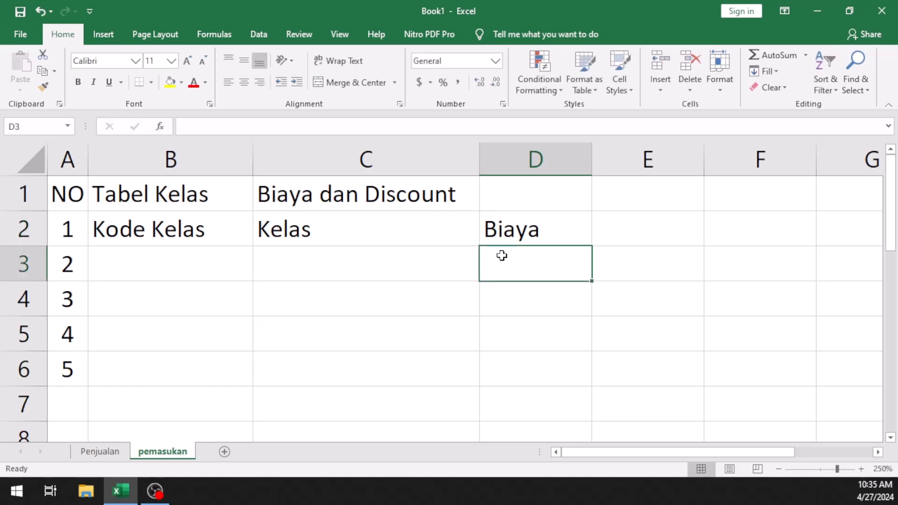
- Select cells D1, C1 and B1 in turn, ending on C1, to examine the headings in row 1
{"action": "left_click", "coordinate": [518, 191]}
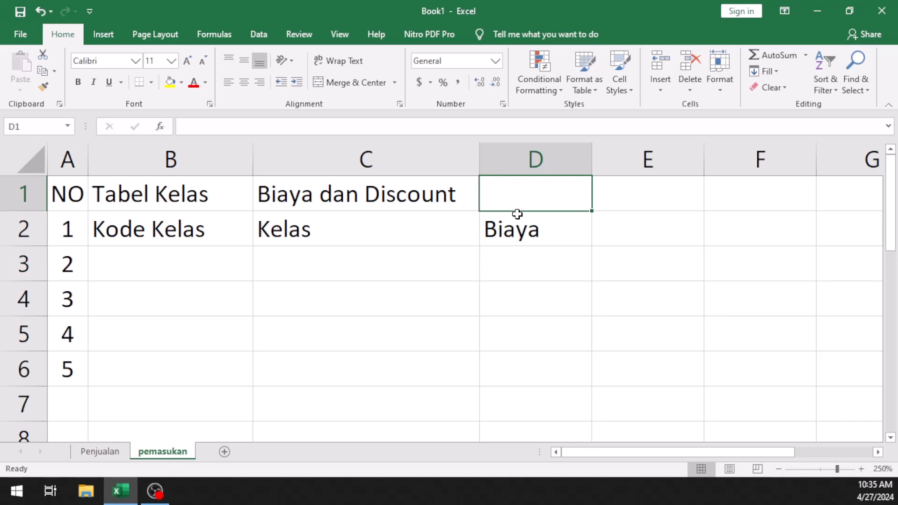
{"action": "left_click", "coordinate": [415, 205]}
{"action": "left_click", "coordinate": [206, 197]}
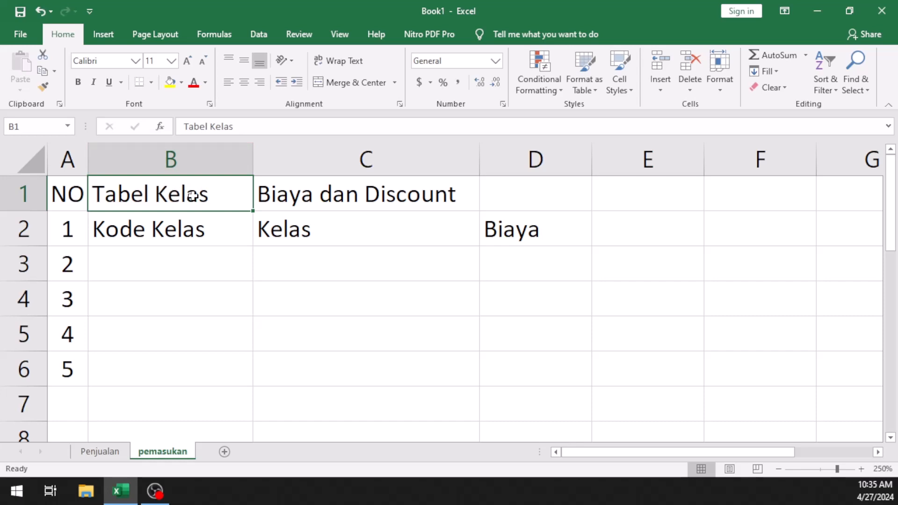
{"action": "left_click", "coordinate": [308, 197]}
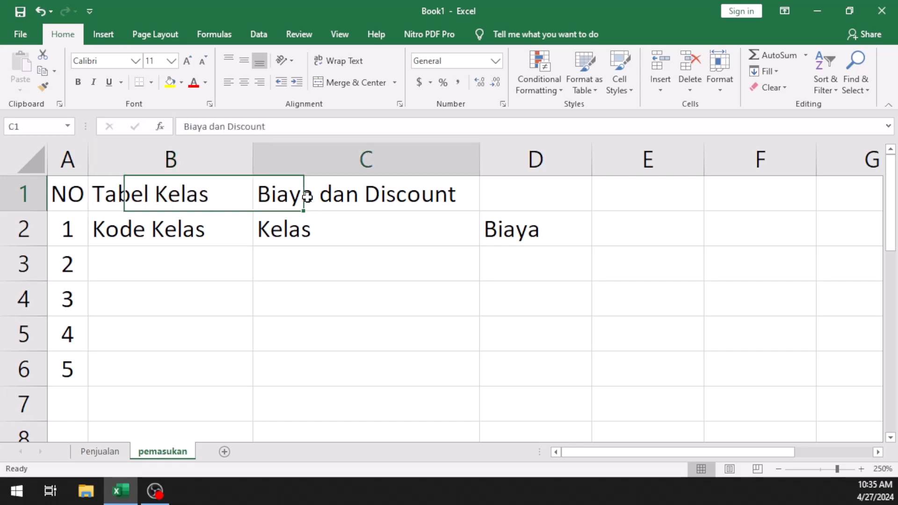
- Select cells A1, B1, C1 and D1 in turn to examine the headings across row 1
{"action": "left_click", "coordinate": [75, 194]}
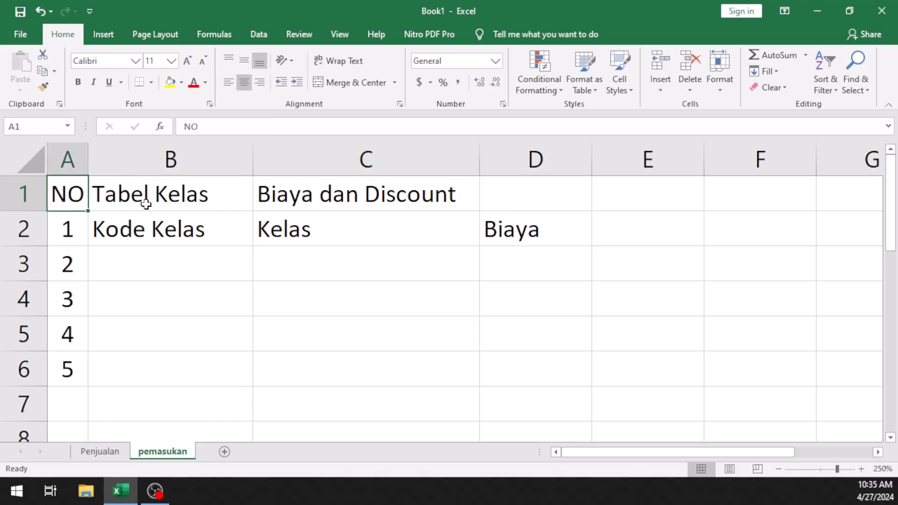
{"action": "left_click", "coordinate": [145, 200]}
{"action": "left_click", "coordinate": [337, 200]}
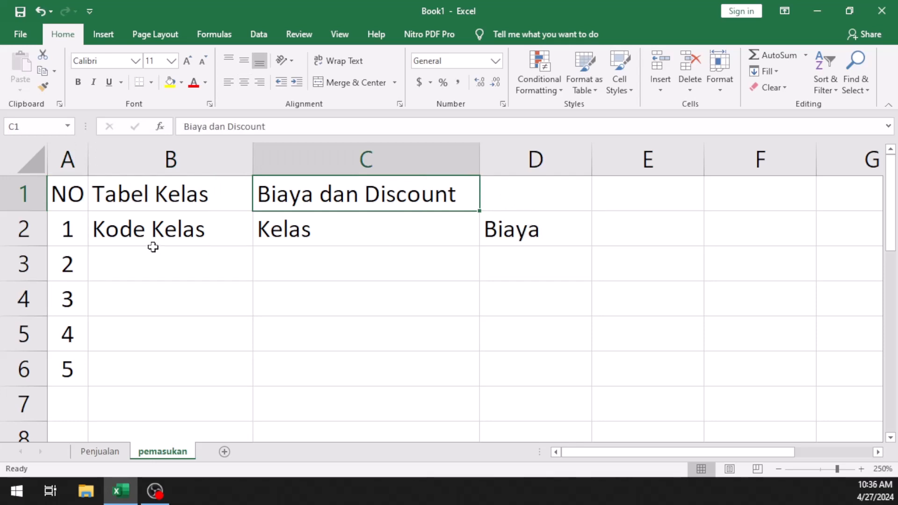
{"action": "left_click", "coordinate": [513, 195]}
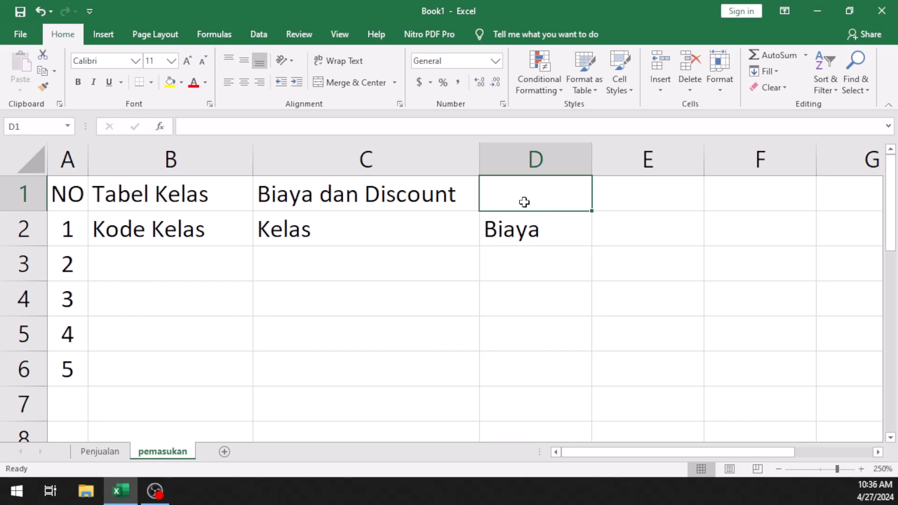
- Select D2 and D1 alternately, and C2 once, to compare the empty heading cell with the entries below, ending on D1
{"action": "left_click", "coordinate": [537, 232]}
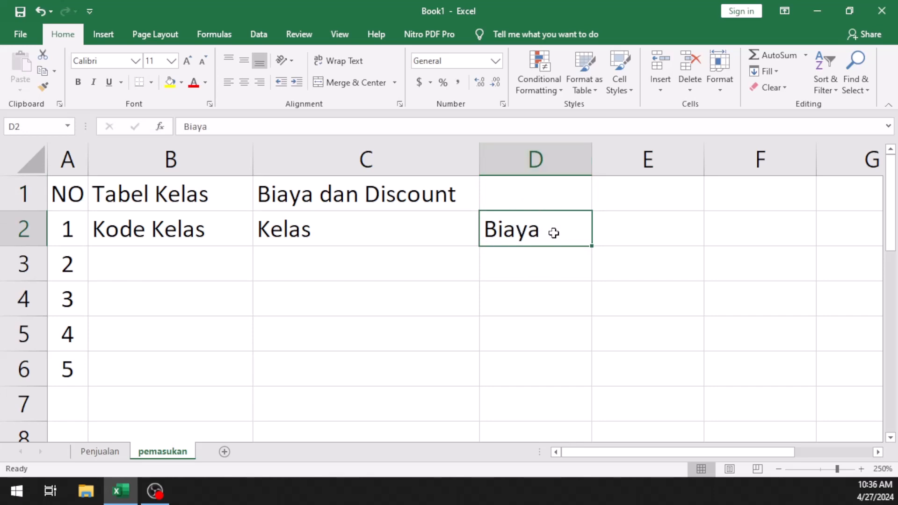
{"action": "left_click", "coordinate": [530, 195]}
{"action": "left_click", "coordinate": [538, 233]}
{"action": "left_click", "coordinate": [525, 202]}
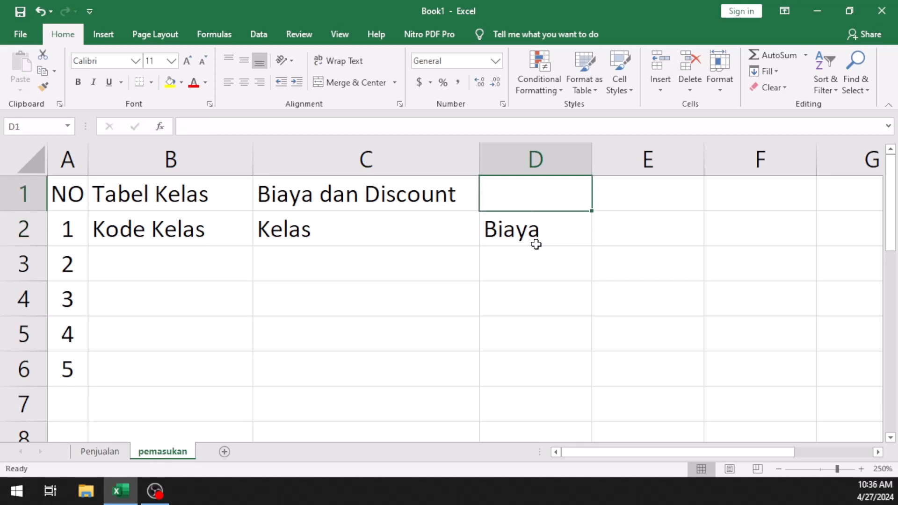
{"action": "left_click", "coordinate": [537, 229]}
{"action": "left_click", "coordinate": [535, 205]}
{"action": "left_click", "coordinate": [452, 229]}
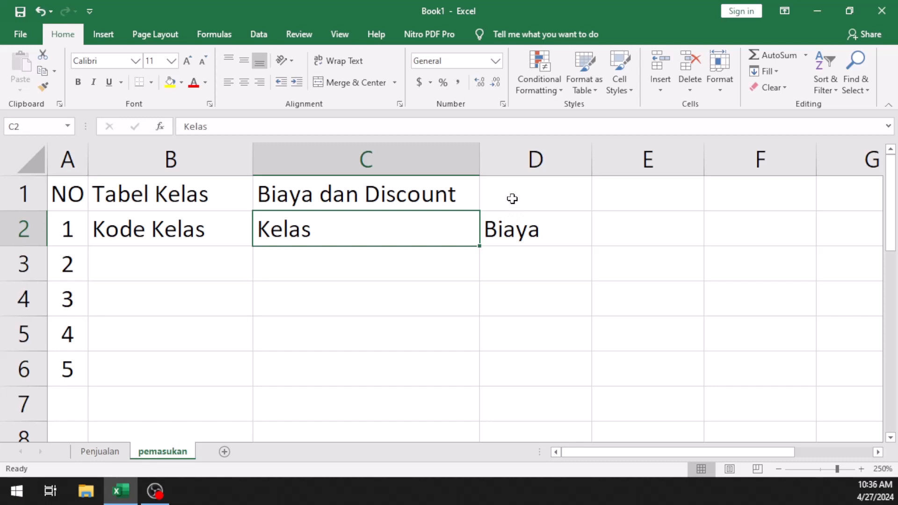
{"action": "left_click", "coordinate": [492, 198]}
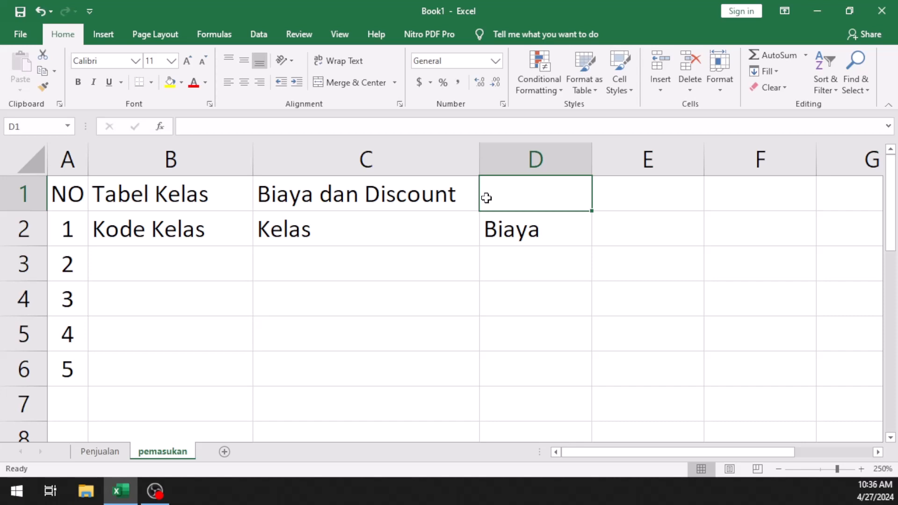
- Select the range D1:D2 and look through the insert and page layout commands
{"action": "left_click_drag", "start_coordinate": [520, 188], "coordinate": [514, 226]}
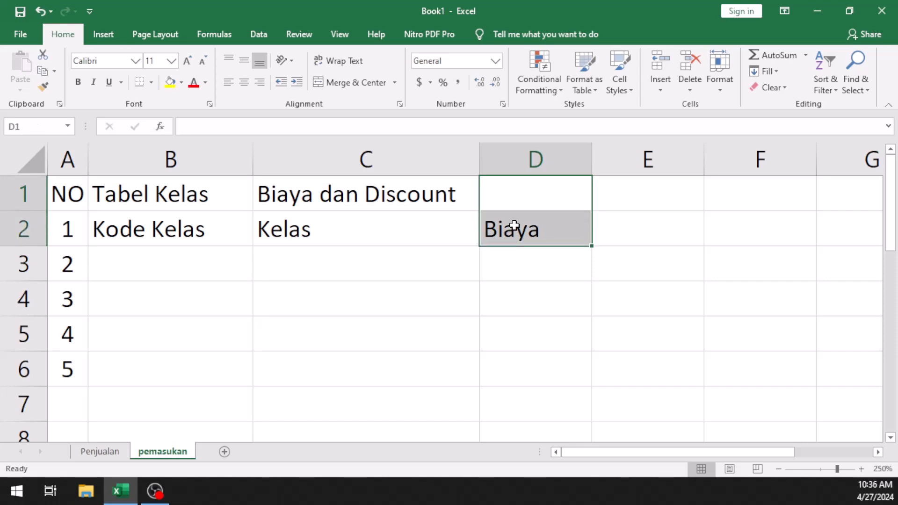
{"action": "left_click", "coordinate": [513, 266]}
{"action": "left_click", "coordinate": [521, 205]}
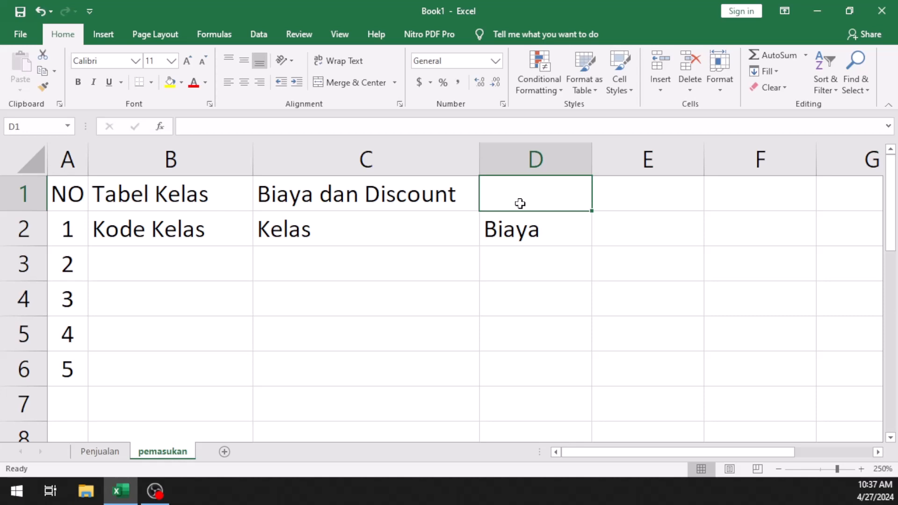
{"action": "key", "text": "shift+Down"}
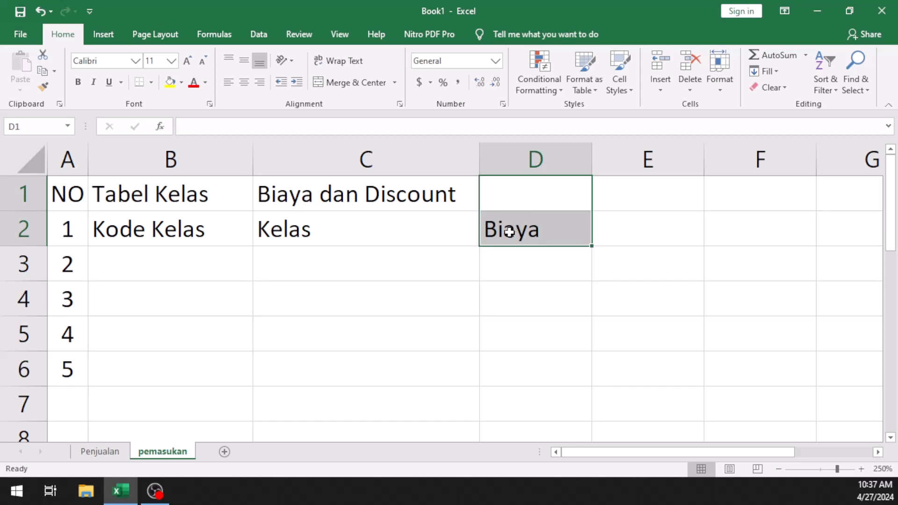
{"action": "left_click", "coordinate": [109, 42]}
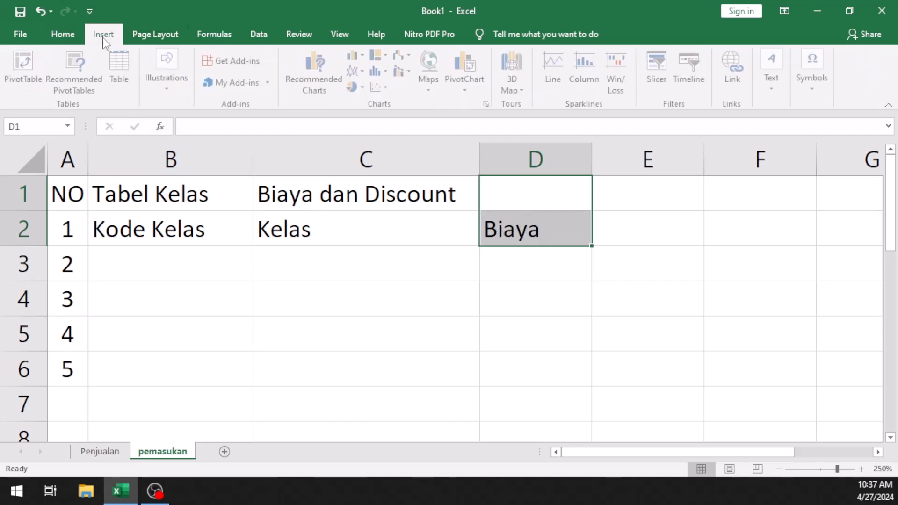
{"action": "left_click", "coordinate": [141, 43]}
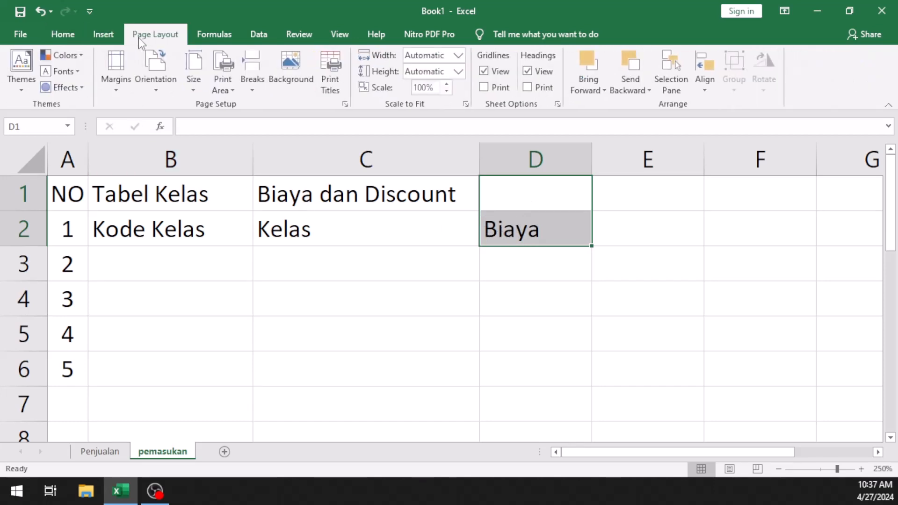
- Try merging and centering cells D1:D2 containing the Biaya heading, and undo the merge
{"action": "left_click", "coordinate": [226, 37]}
{"action": "left_click", "coordinate": [53, 33]}
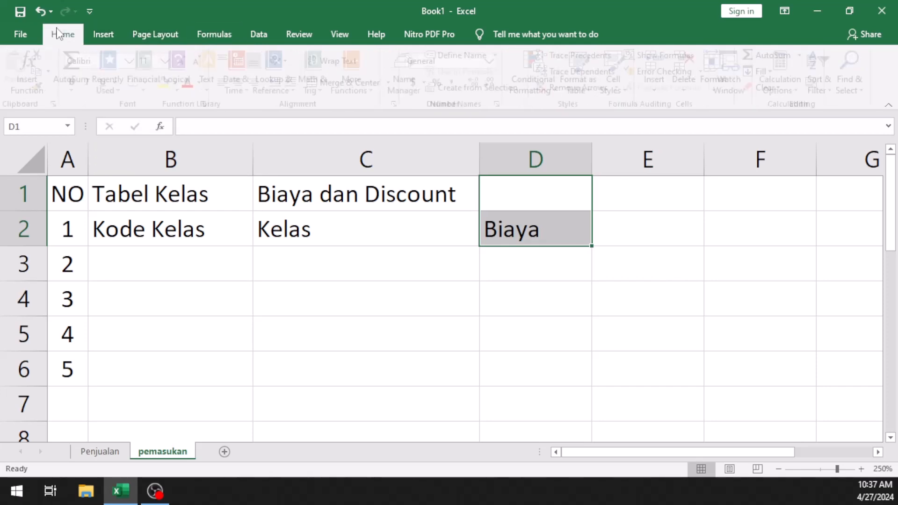
{"action": "left_click", "coordinate": [561, 238]}
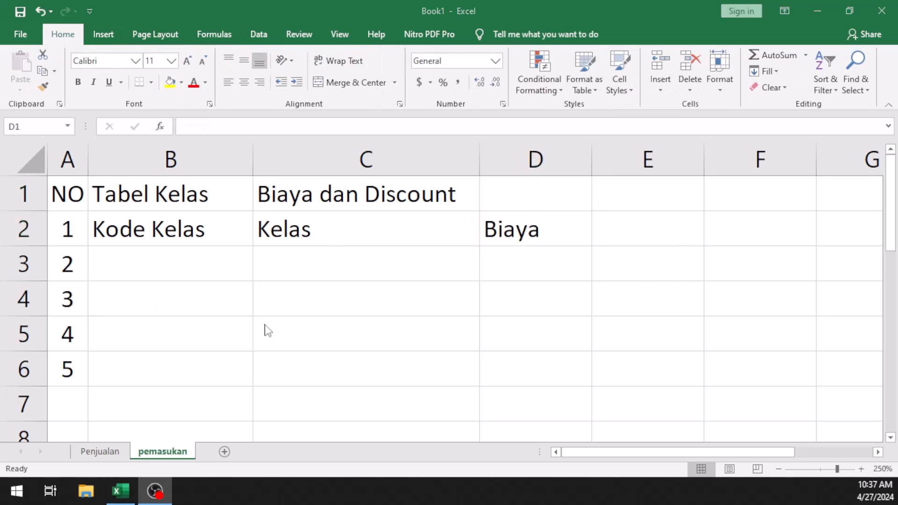
{"action": "left_click", "coordinate": [515, 202]}
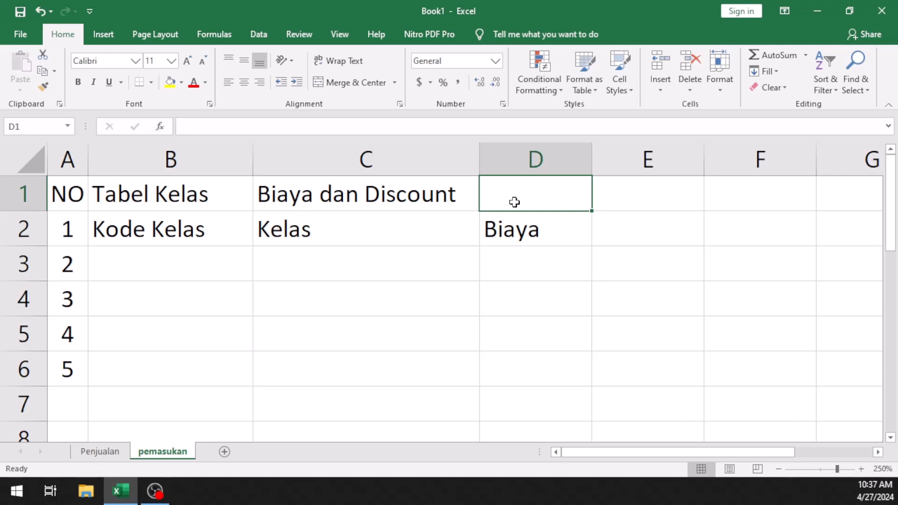
{"action": "left_click_drag", "start_coordinate": [515, 202], "coordinate": [514, 227]}
{"action": "left_click", "coordinate": [520, 194]}
{"action": "left_click_drag", "start_coordinate": [513, 204], "coordinate": [512, 221]}
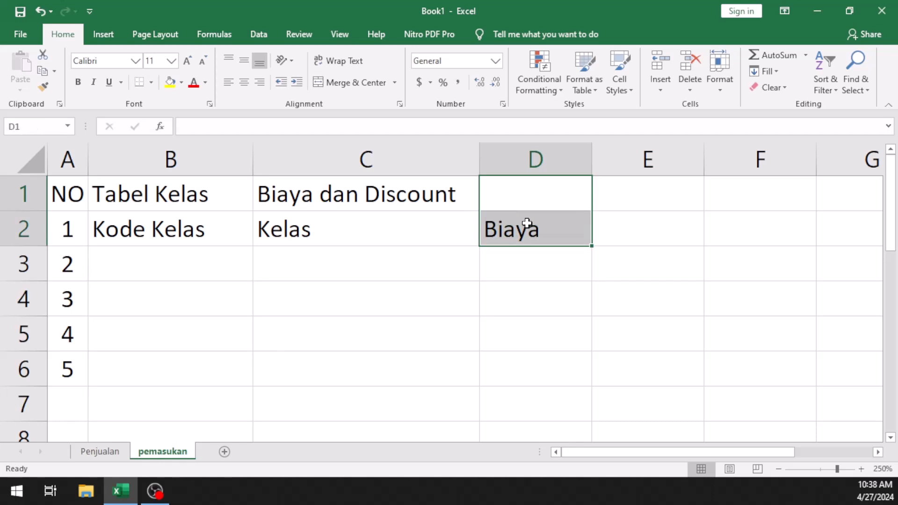
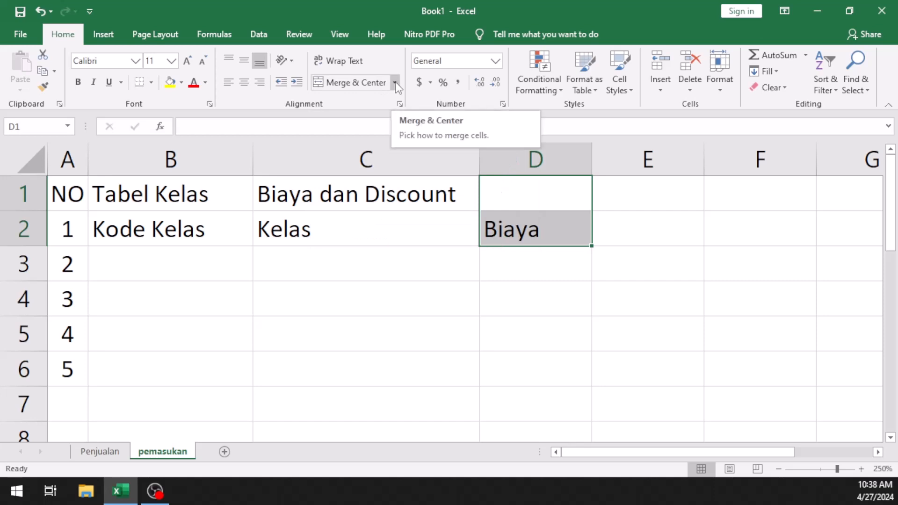
{"action": "left_click", "coordinate": [375, 87]}
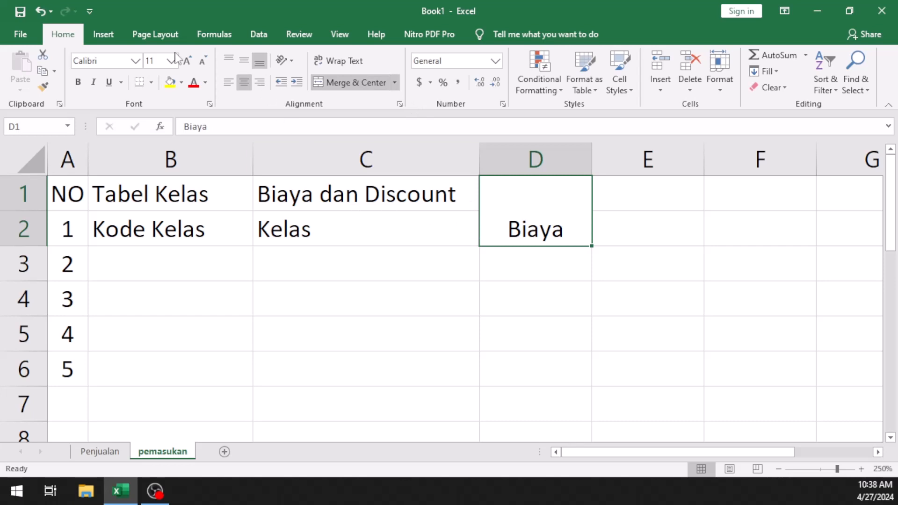
{"action": "left_click", "coordinate": [41, 11]}
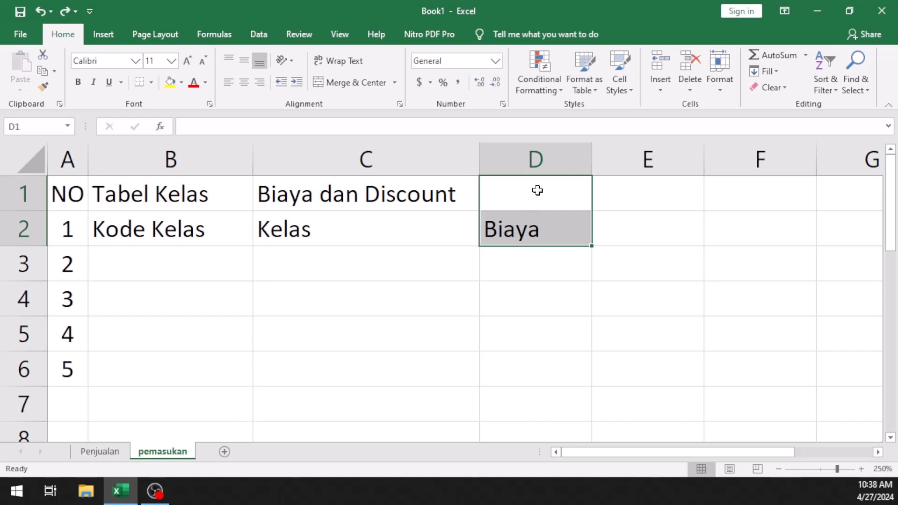
- Merge and center cells D1:D2 so the Biaya heading spans both rows
{"action": "left_click", "coordinate": [420, 189]}
{"action": "left_click", "coordinate": [433, 238]}
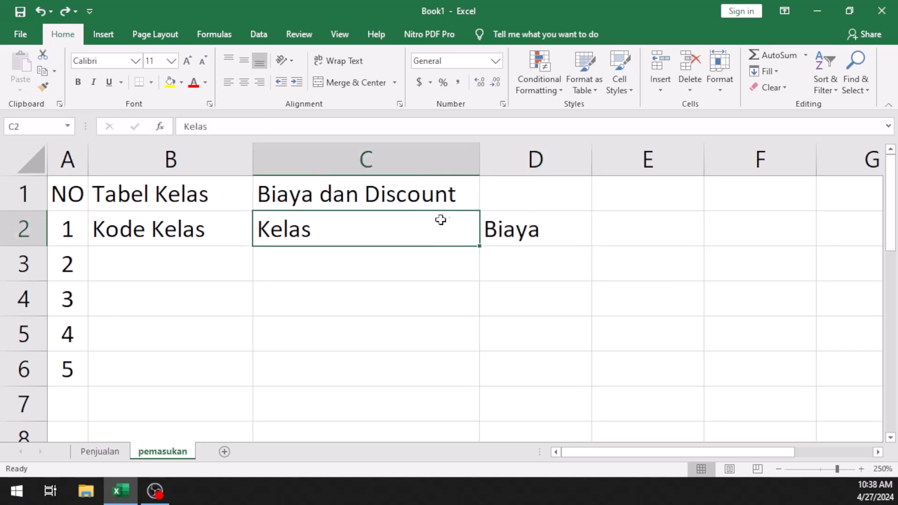
{"action": "left_click", "coordinate": [522, 201]}
{"action": "left_click", "coordinate": [519, 223]}
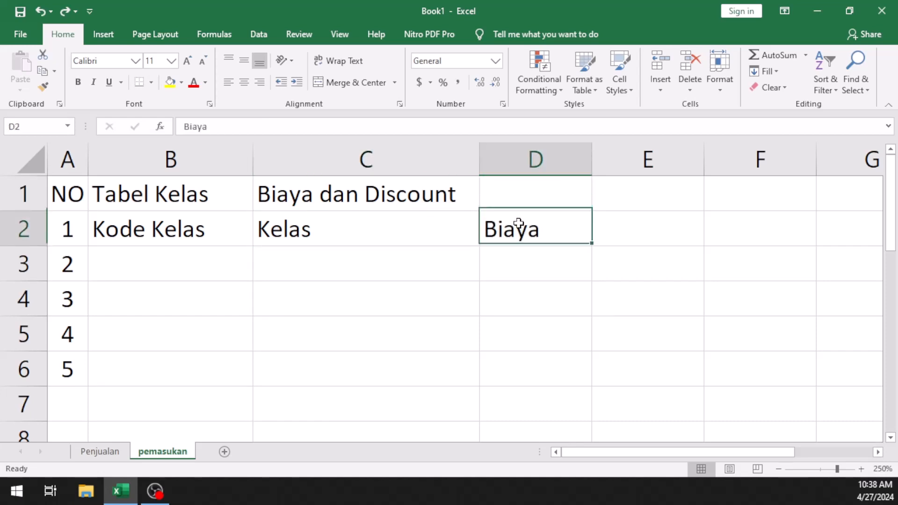
{"action": "key", "text": "Up"}
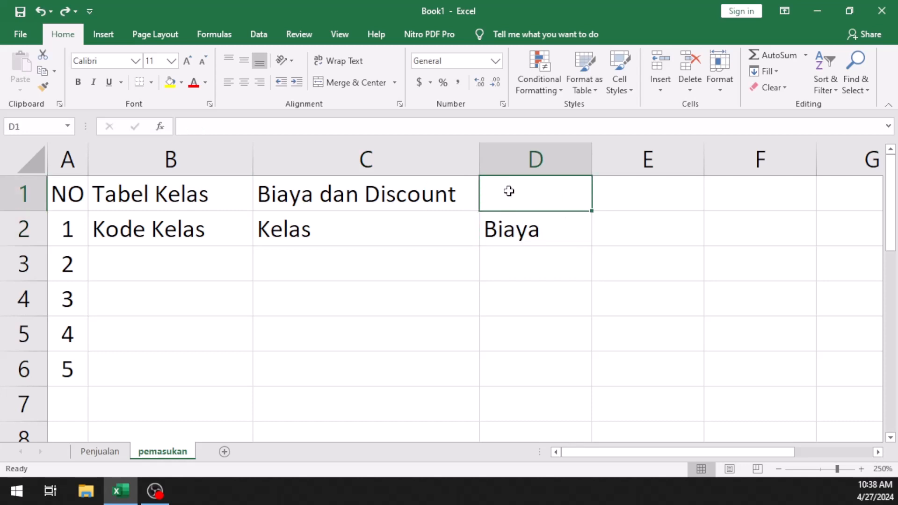
{"action": "left_click", "coordinate": [515, 227]}
{"action": "left_click", "coordinate": [514, 196]}
{"action": "left_click_drag", "start_coordinate": [509, 198], "coordinate": [517, 227]}
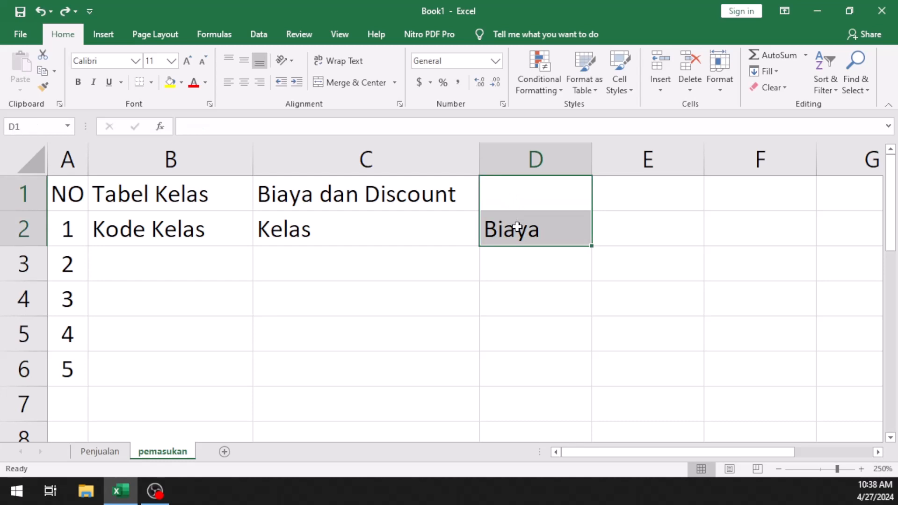
{"action": "left_click", "coordinate": [347, 85]}
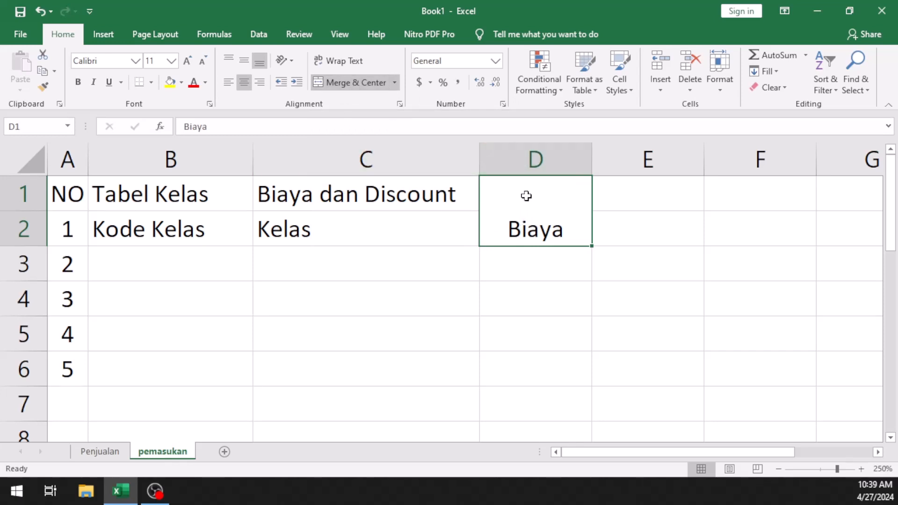
- Compare the merged Biaya cell with the separate row 1 and row 2 cells in columns C and E
{"action": "left_click", "coordinate": [472, 187]}
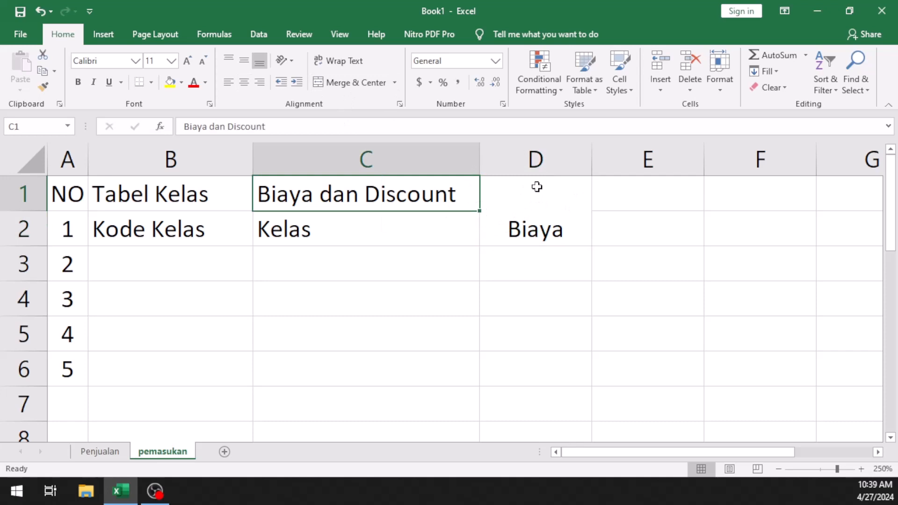
{"action": "left_click", "coordinate": [473, 221]}
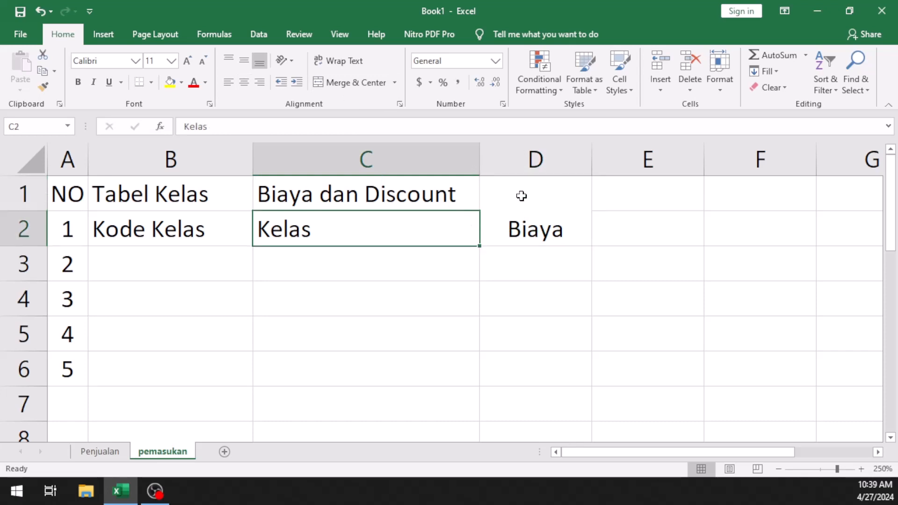
{"action": "left_click", "coordinate": [440, 196]}
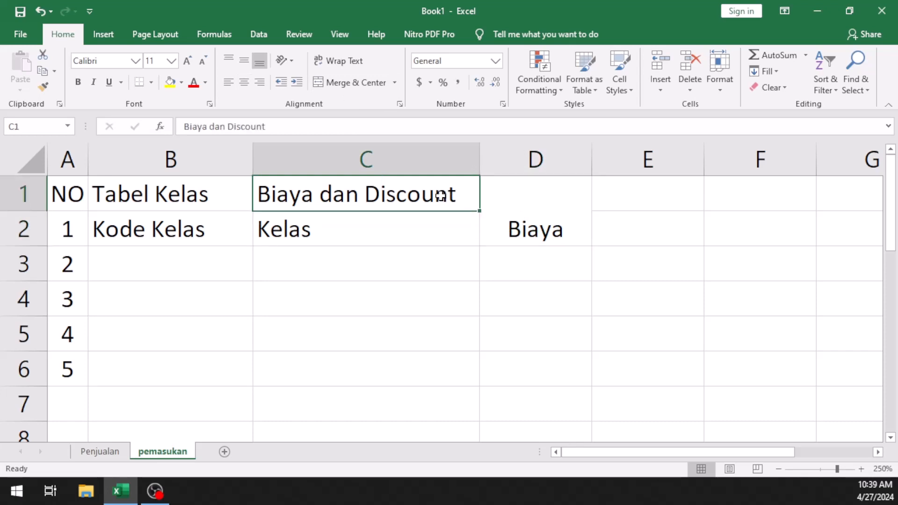
{"action": "left_click", "coordinate": [442, 229]}
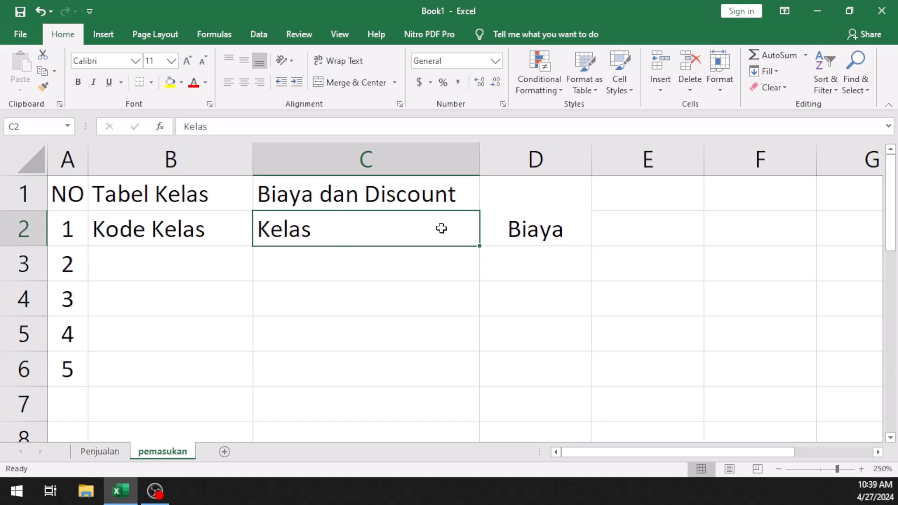
{"action": "left_click", "coordinate": [522, 193]}
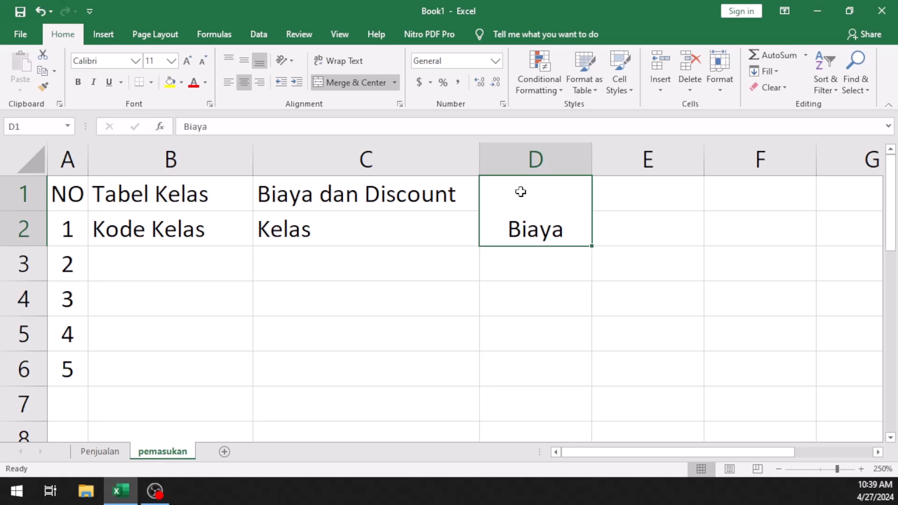
{"action": "left_click", "coordinate": [533, 253]}
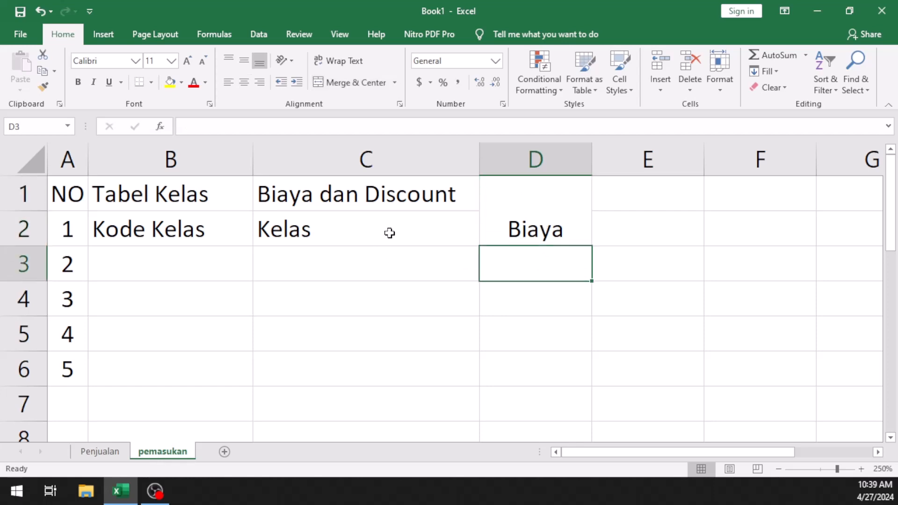
{"action": "left_click", "coordinate": [388, 232]}
{"action": "left_click", "coordinate": [470, 179]}
{"action": "left_click", "coordinate": [549, 187]}
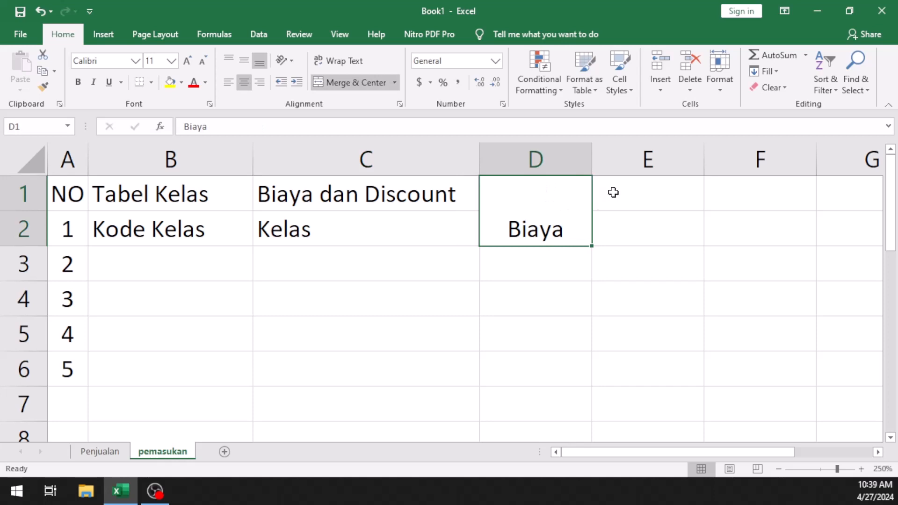
{"action": "left_click", "coordinate": [613, 192]}
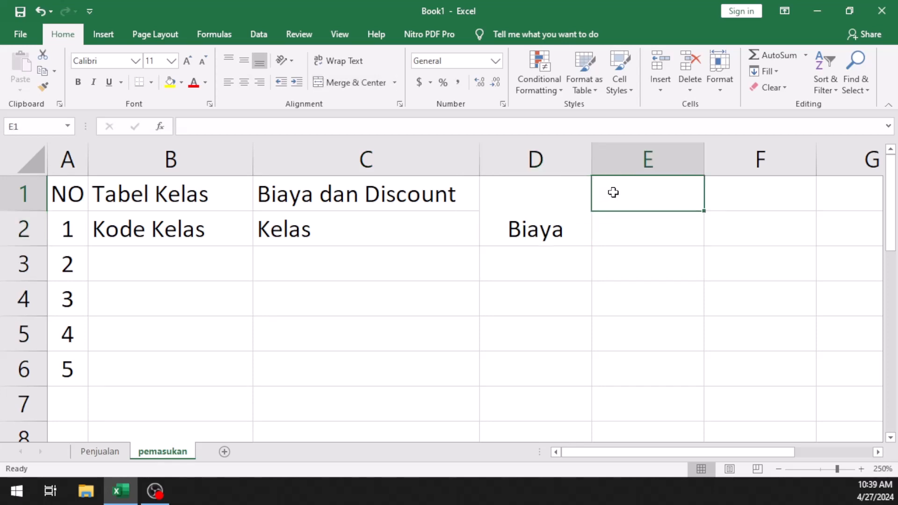
{"action": "left_click", "coordinate": [626, 224]}
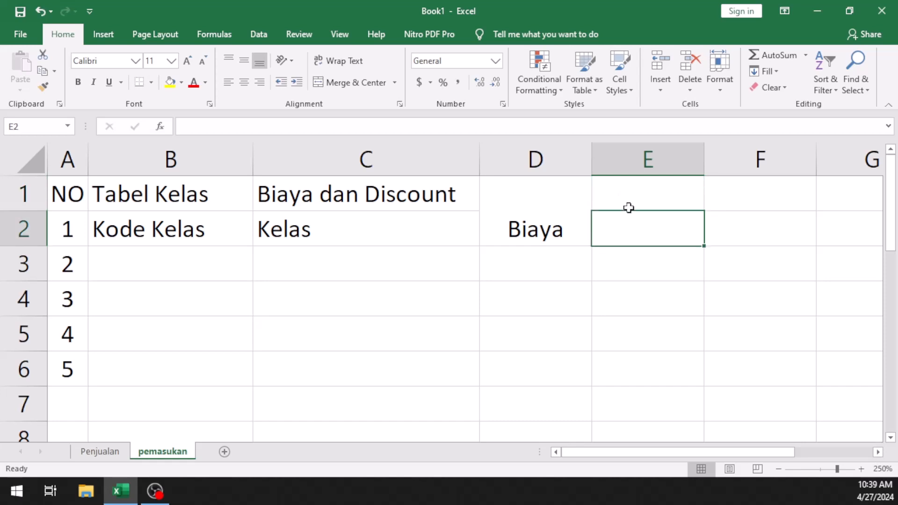
{"action": "left_click", "coordinate": [628, 208]}
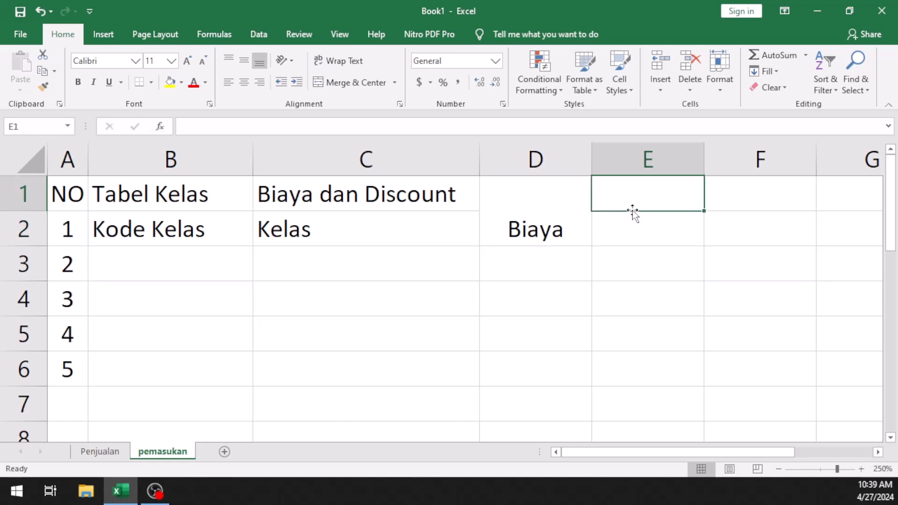
- Align the Biaya heading vertically to the middle of its merged cell
{"action": "left_click", "coordinate": [547, 223]}
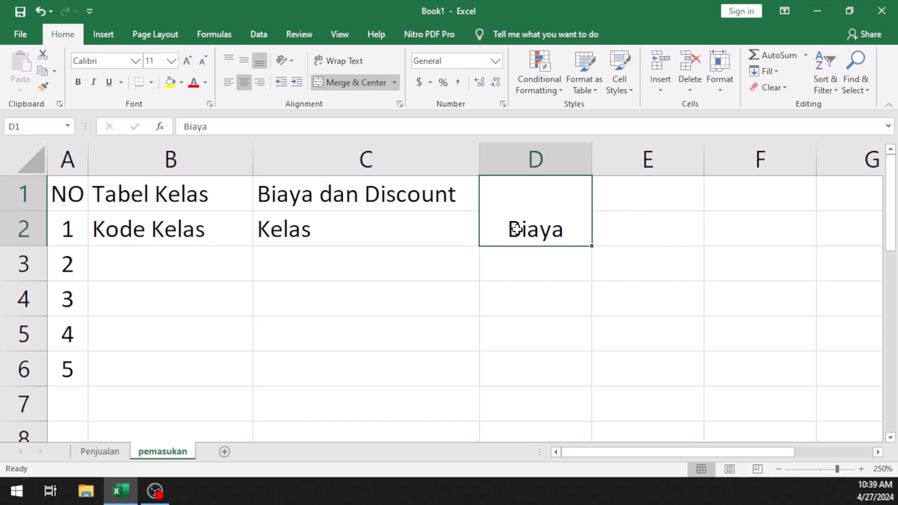
{"action": "left_click", "coordinate": [243, 68]}
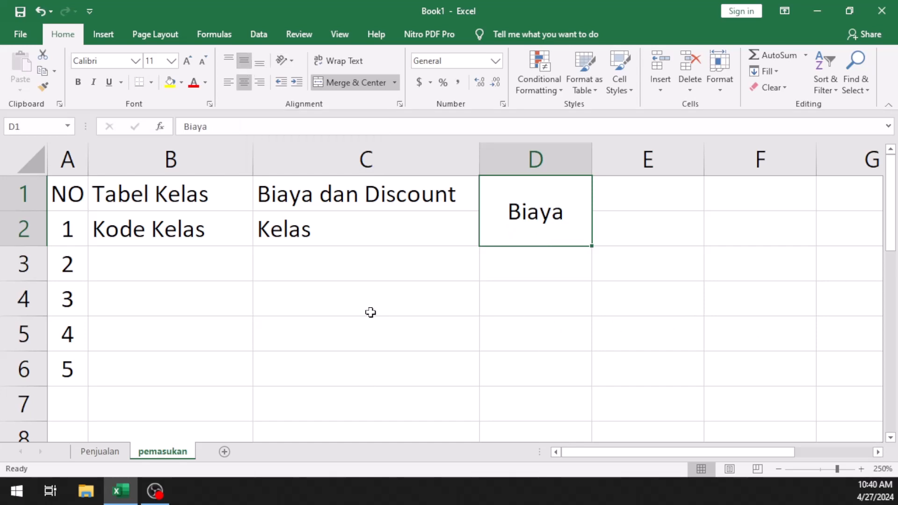
{"action": "left_click", "coordinate": [181, 255]}
{"action": "left_click", "coordinate": [153, 233]}
{"action": "left_click", "coordinate": [167, 200]}
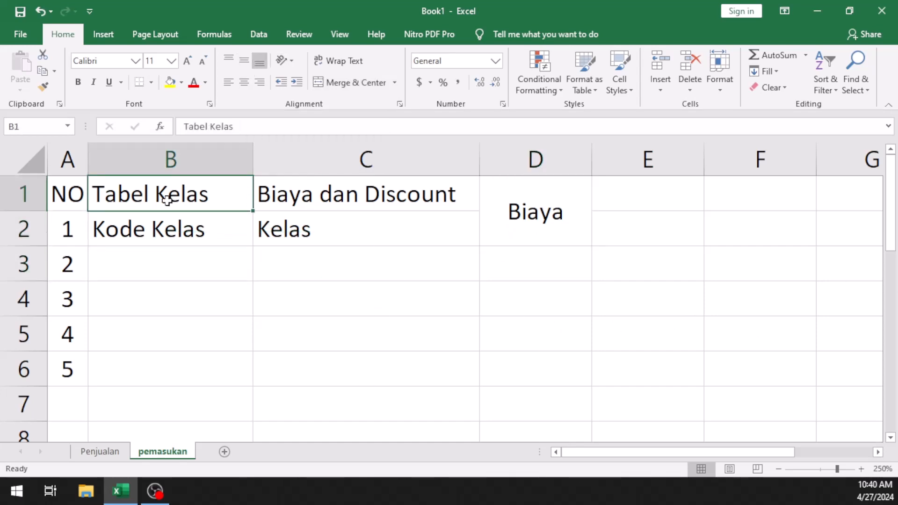
{"action": "left_click", "coordinate": [415, 192]}
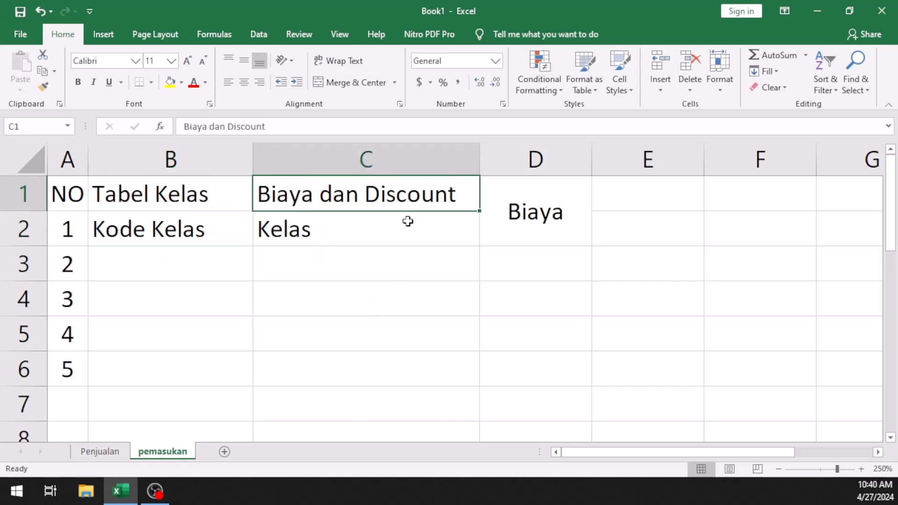
{"action": "left_click", "coordinate": [408, 221]}
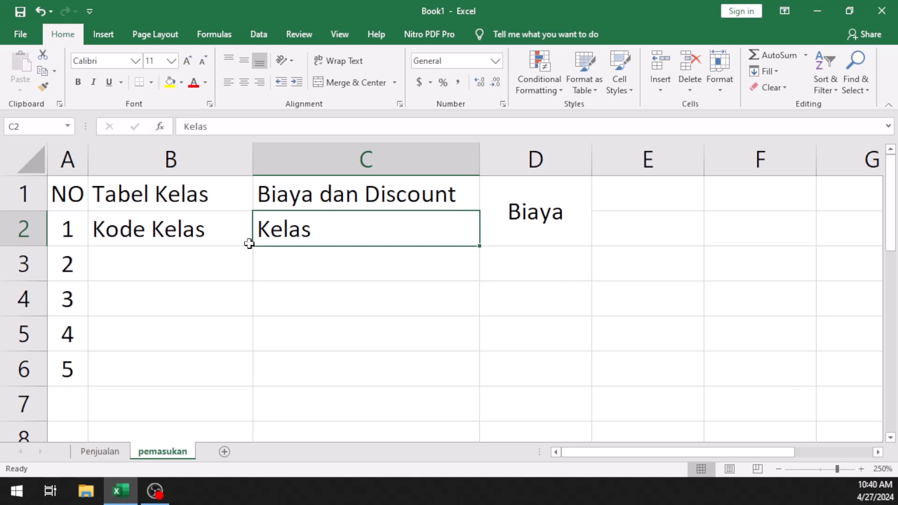
- Unmerge the Biaya heading cell back into separate cells D1 and D2
{"action": "left_click", "coordinate": [553, 216]}
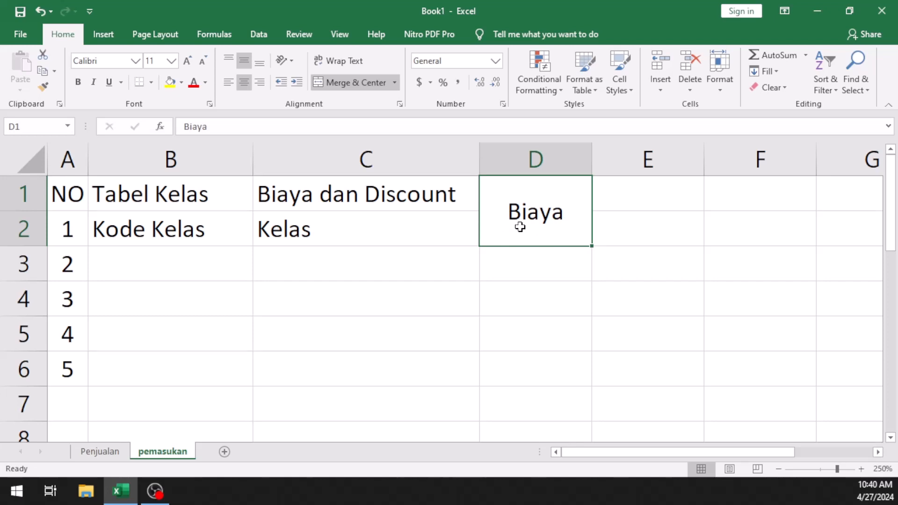
{"action": "left_click", "coordinate": [347, 89]}
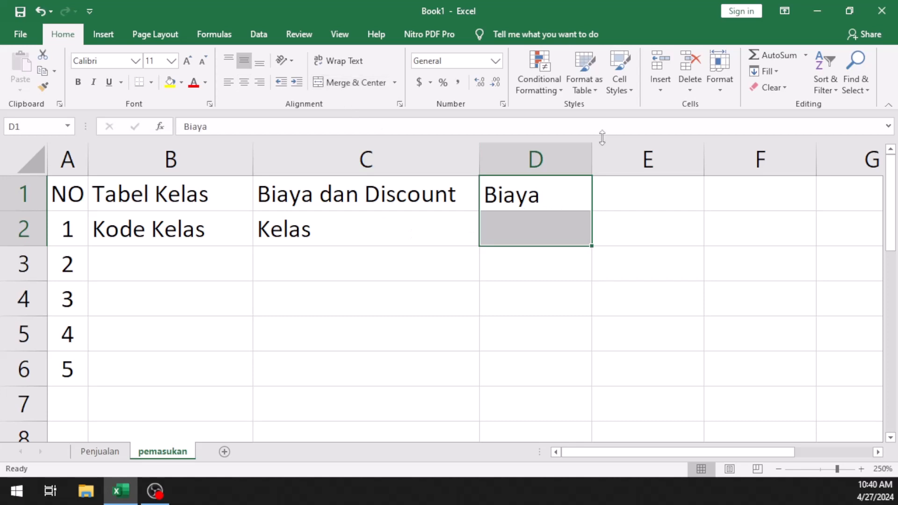
{"action": "left_click", "coordinate": [512, 239]}
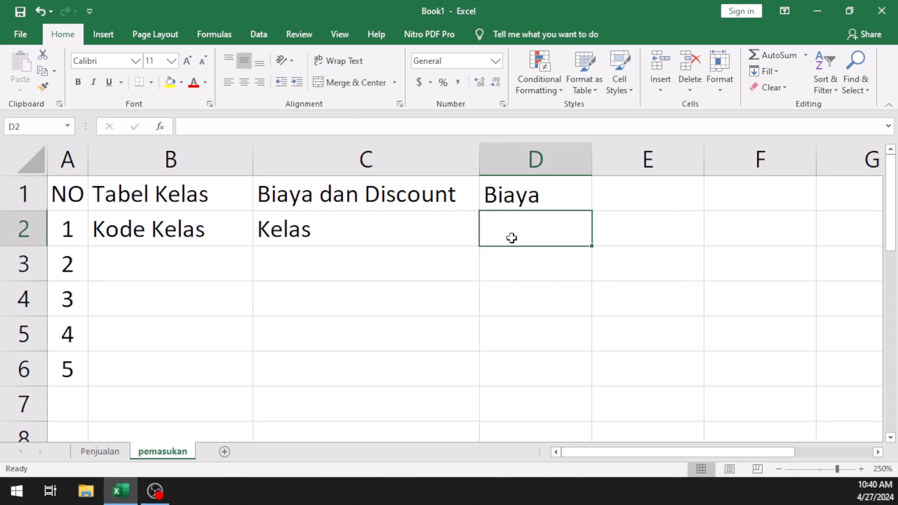
{"action": "left_click", "coordinate": [540, 204]}
{"action": "left_click", "coordinate": [540, 225]}
- Merge and center D1 and D2 again into a single Biaya heading cell
{"action": "left_click", "coordinate": [531, 201]}
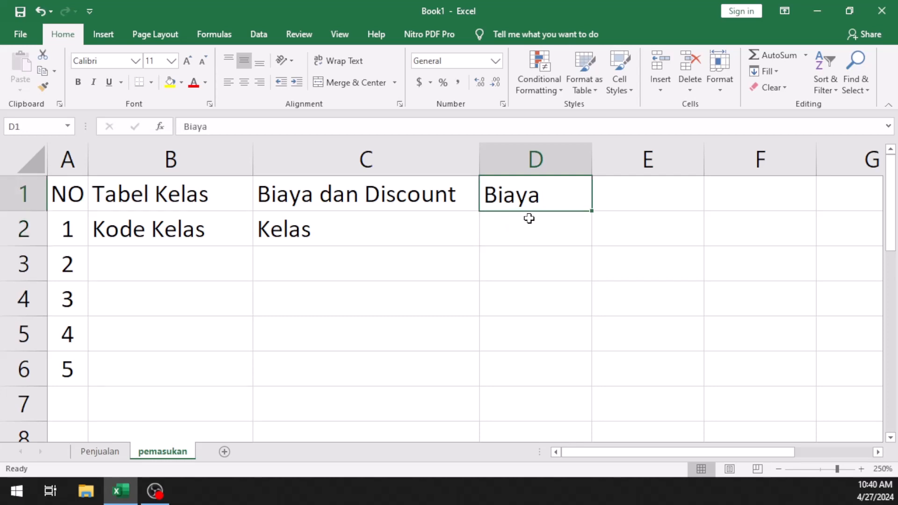
{"action": "left_click", "coordinate": [530, 217], "text": "shift"}
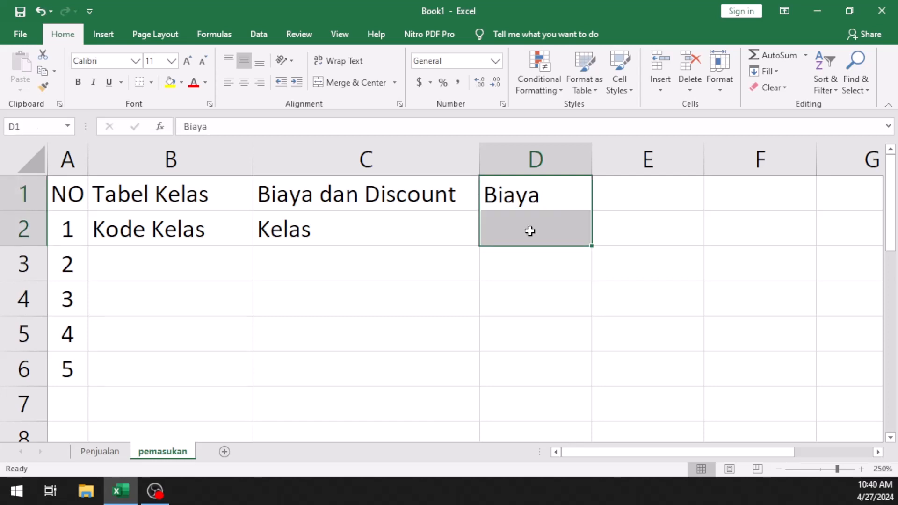
{"action": "left_click", "coordinate": [355, 83]}
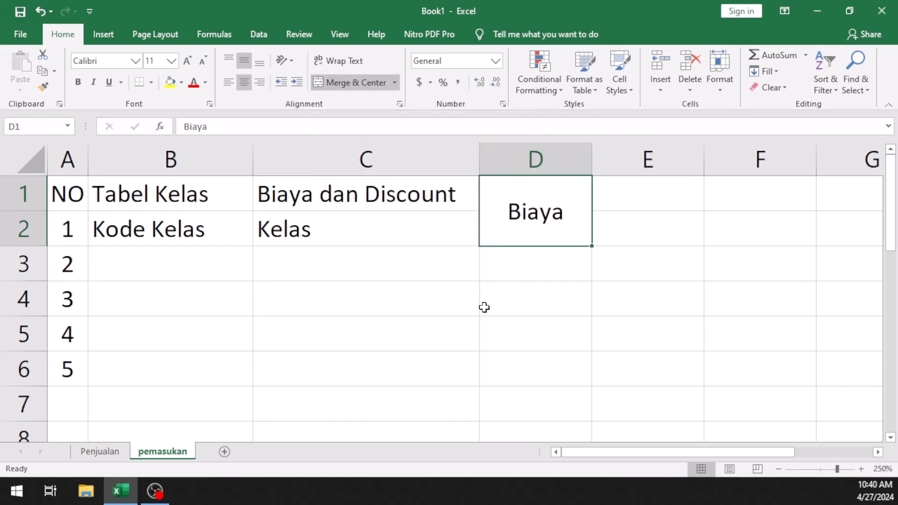
{"action": "left_click", "coordinate": [518, 262]}
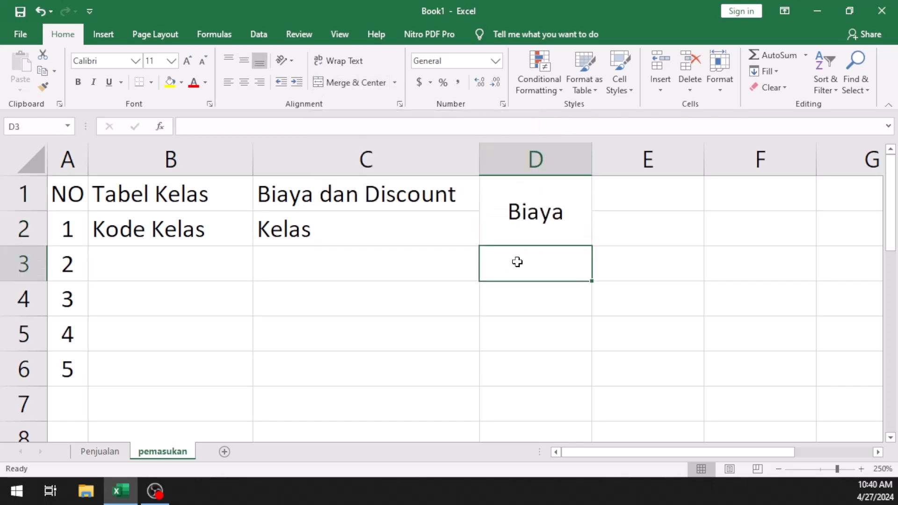
- Delete the row numbers 1 to 5 from cells A2:A6 under the NO heading
{"action": "left_click", "coordinate": [73, 238]}
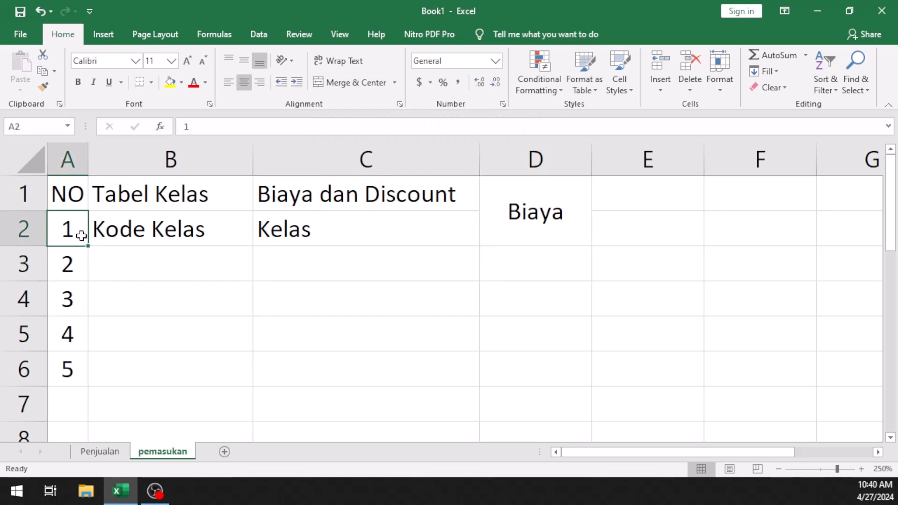
{"action": "key", "text": "shift+Down"}
{"action": "key", "text": "shift+Down"}
{"action": "key", "text": "shift+Down"}
{"action": "key", "text": "shift+Down"}
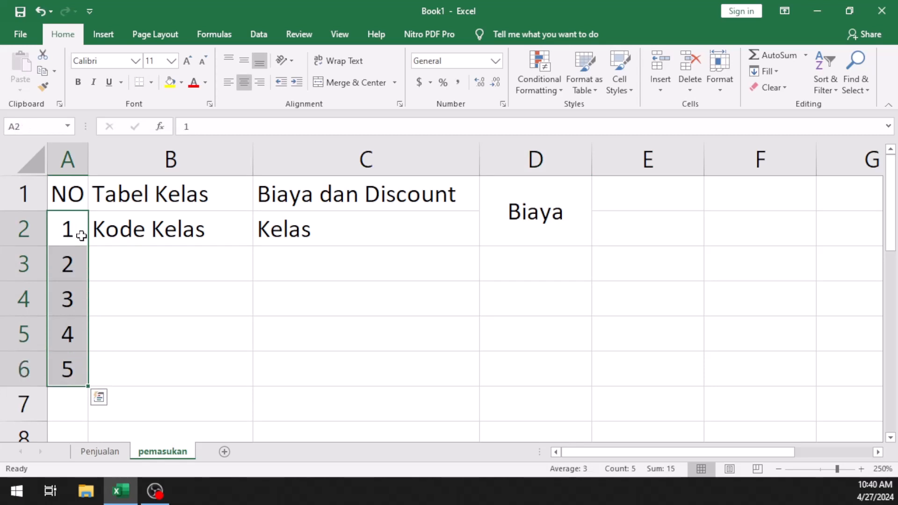
{"action": "key", "text": "Delete"}
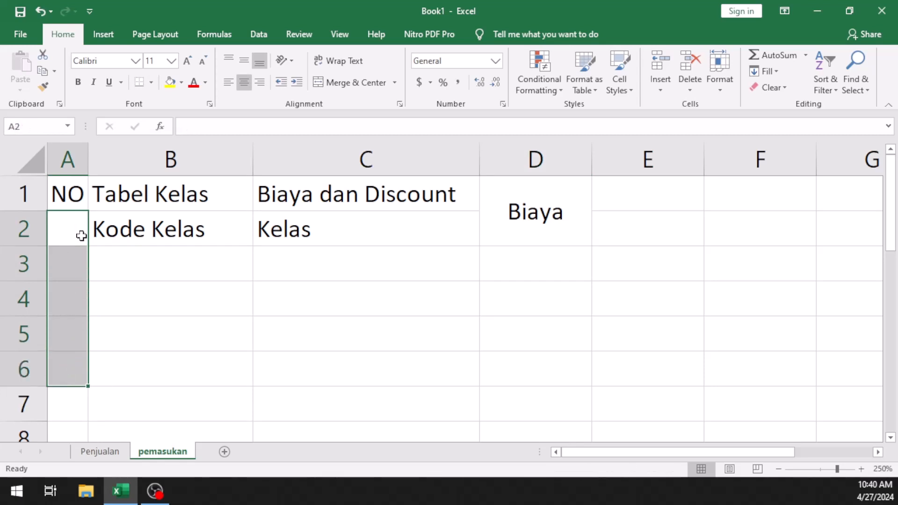
{"action": "left_click", "coordinate": [70, 258]}
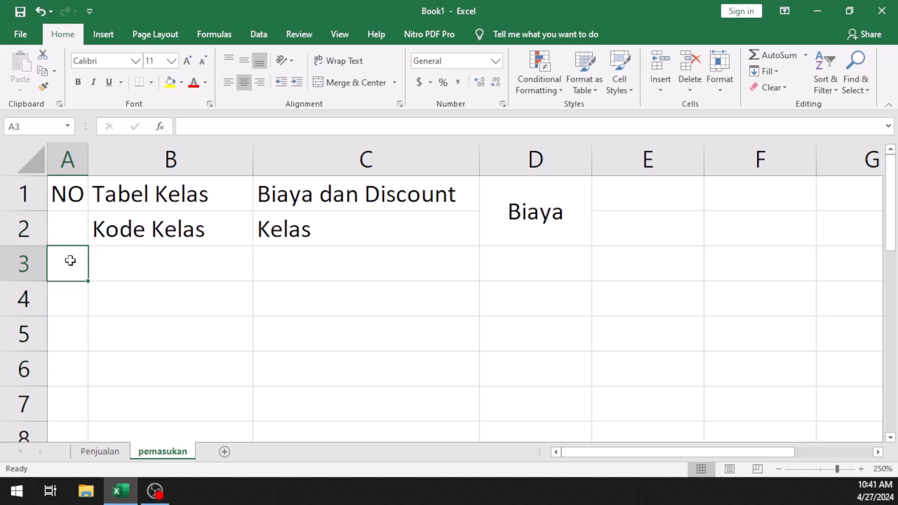
- Merge and center the NO heading across A1 and A2, and align it vertically to the middle
{"action": "left_click", "coordinate": [61, 206]}
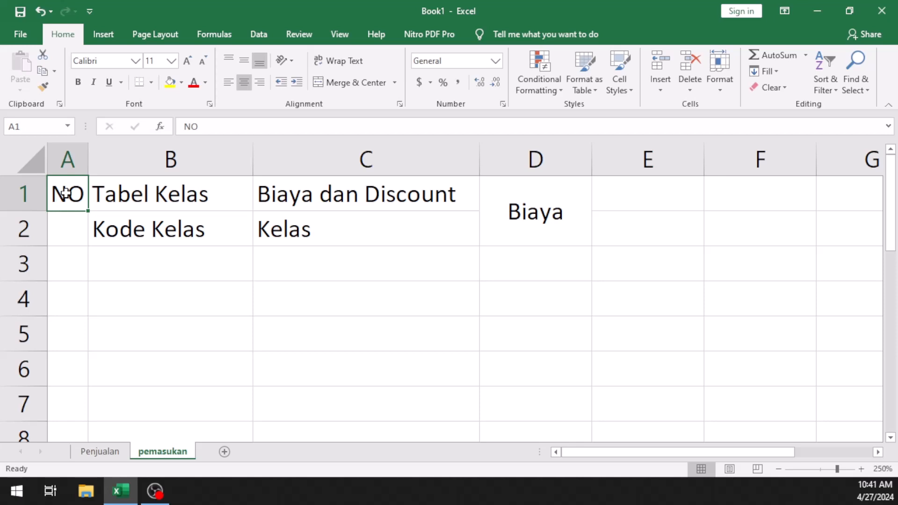
{"action": "left_click", "coordinate": [70, 265]}
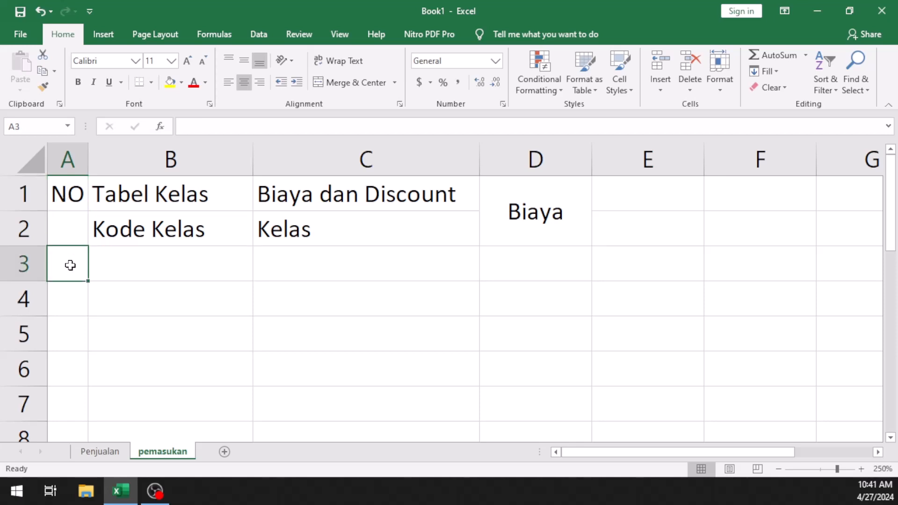
{"action": "left_click", "coordinate": [77, 194]}
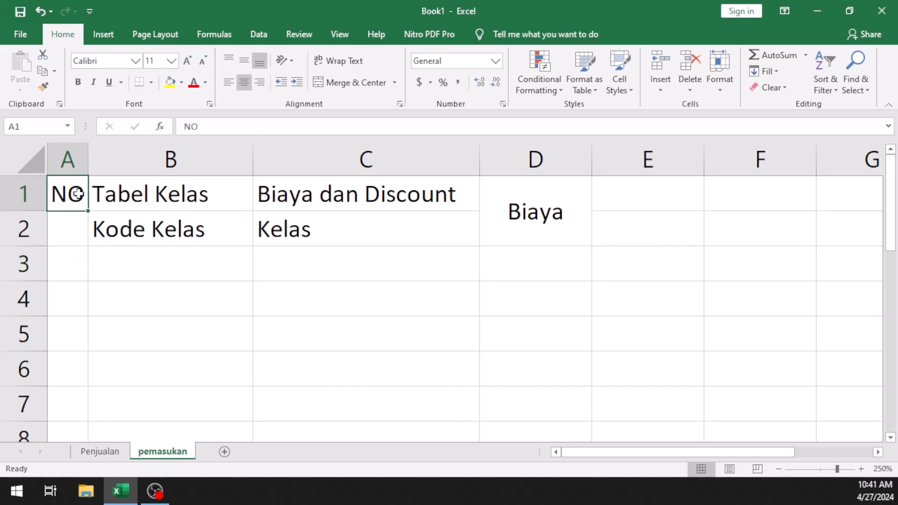
{"action": "left_click", "coordinate": [76, 234]}
{"action": "left_click", "coordinate": [79, 201]}
{"action": "left_click_drag", "start_coordinate": [79, 201], "coordinate": [69, 237]}
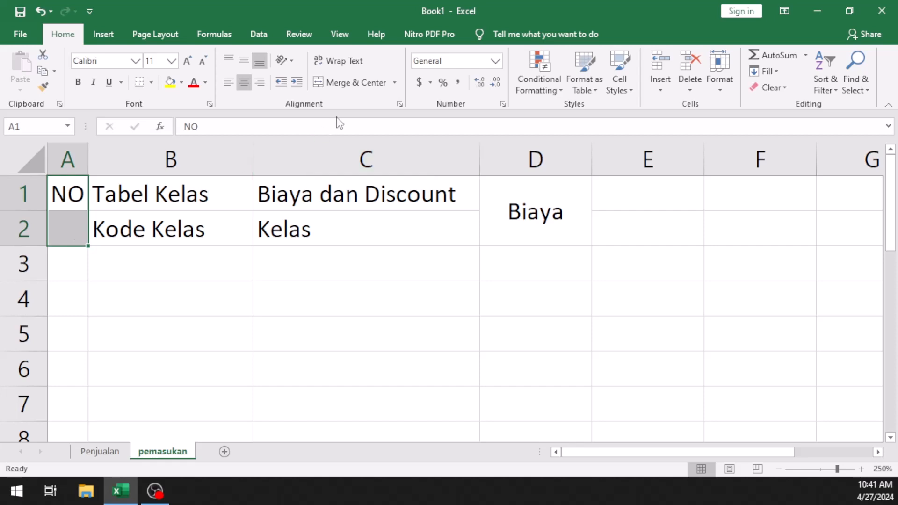
{"action": "left_click", "coordinate": [347, 93]}
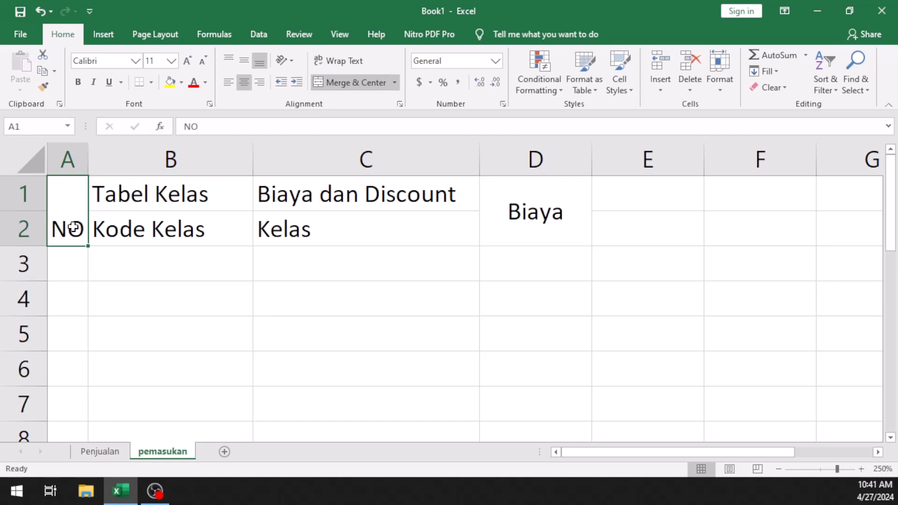
{"action": "left_click", "coordinate": [244, 63]}
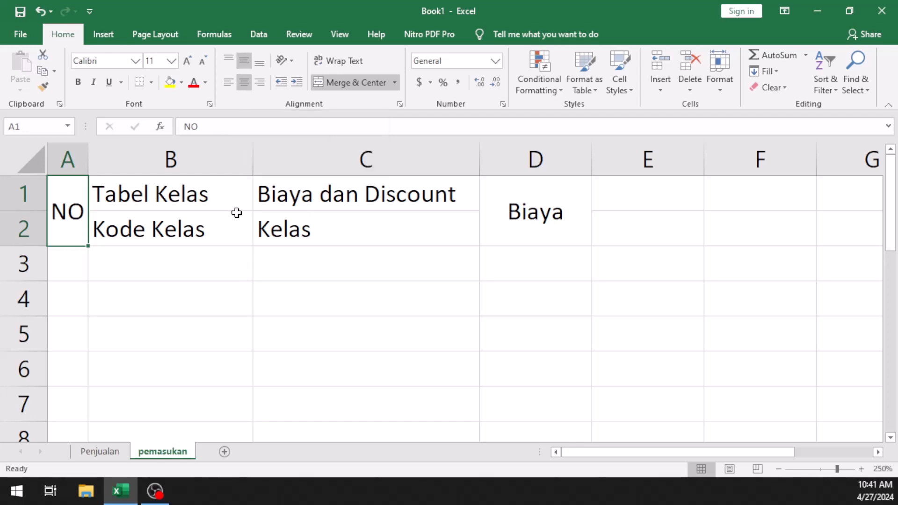
- Enter 1 in cell A3 as the first row number below the merged NO heading
{"action": "left_click", "coordinate": [78, 262]}
{"action": "left_click", "coordinate": [111, 265]}
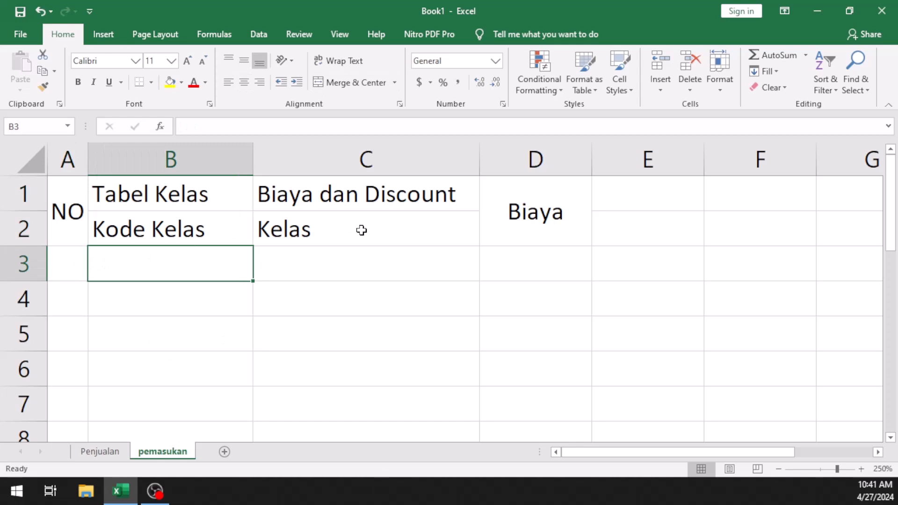
{"action": "left_click", "coordinate": [73, 188]}
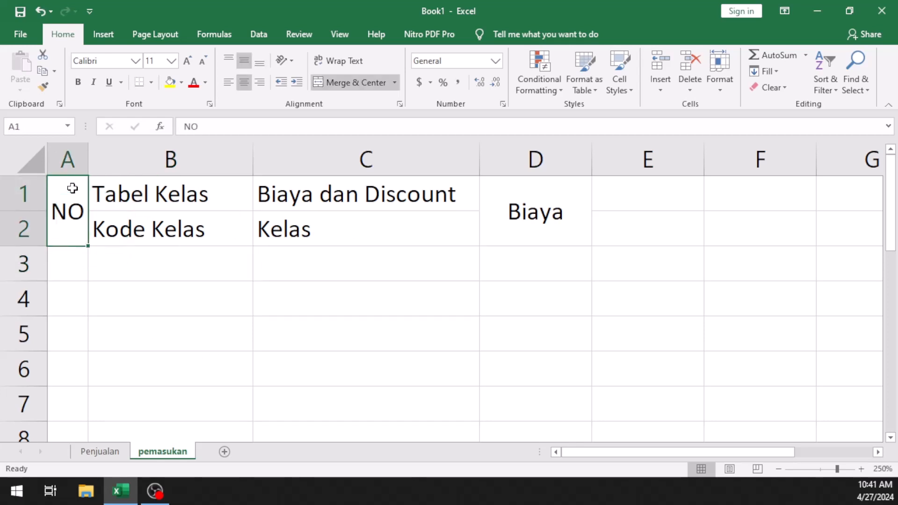
{"action": "left_click", "coordinate": [64, 254]}
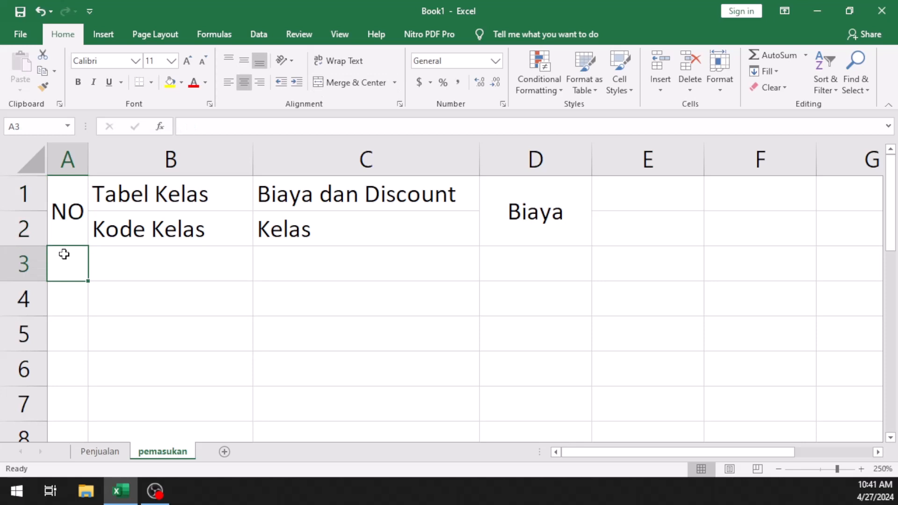
{"action": "type", "text": "1"}
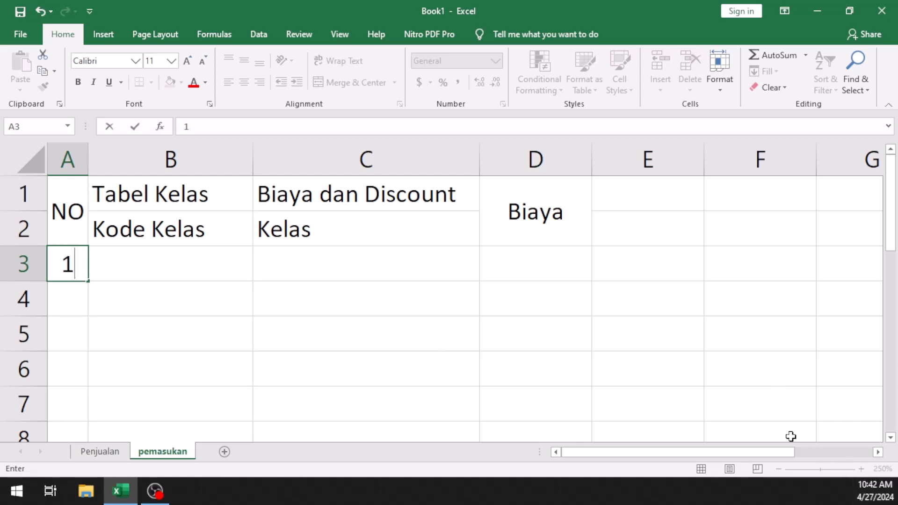
{"action": "left_click", "coordinate": [791, 407]}
- Fill the row number in A3 down column A through cell A8
{"action": "left_click", "coordinate": [862, 469]}
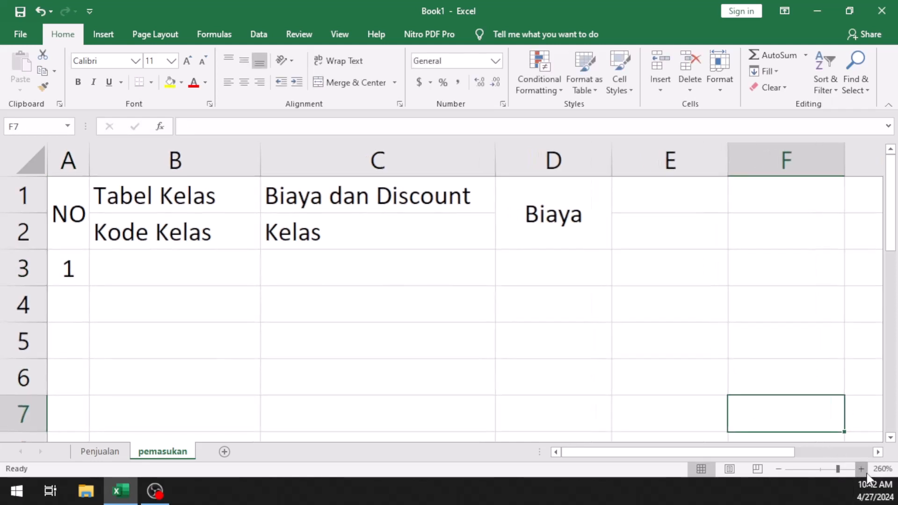
{"action": "left_click", "coordinate": [862, 469]}
{"action": "left_click", "coordinate": [862, 469]}
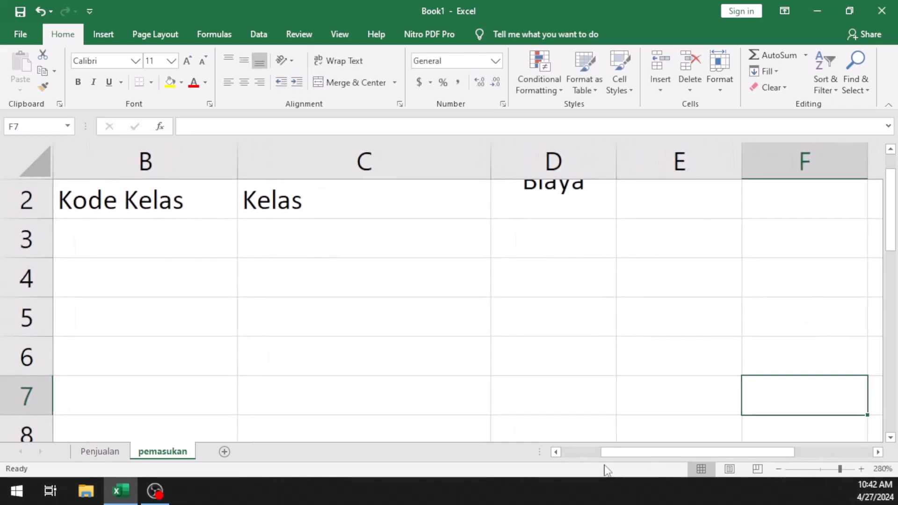
{"action": "left_click_drag", "start_coordinate": [618, 453], "coordinate": [597, 453]}
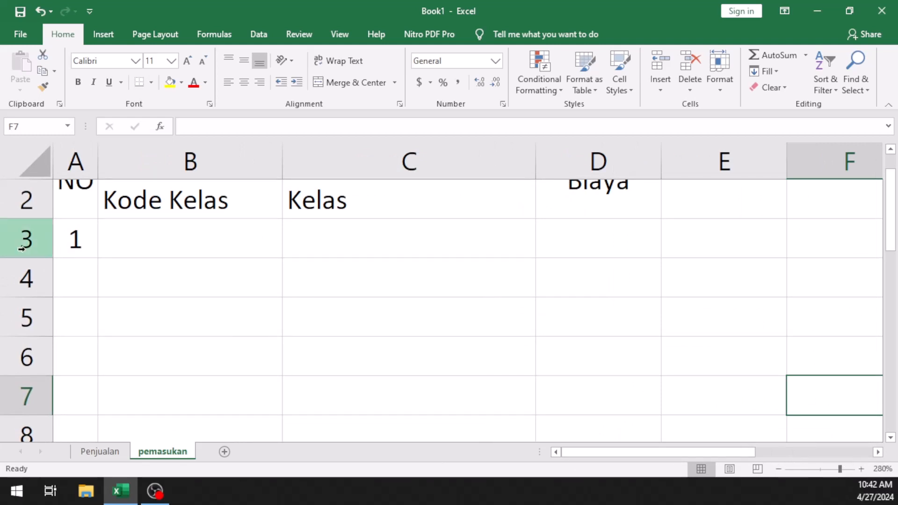
{"action": "left_click", "coordinate": [68, 232]}
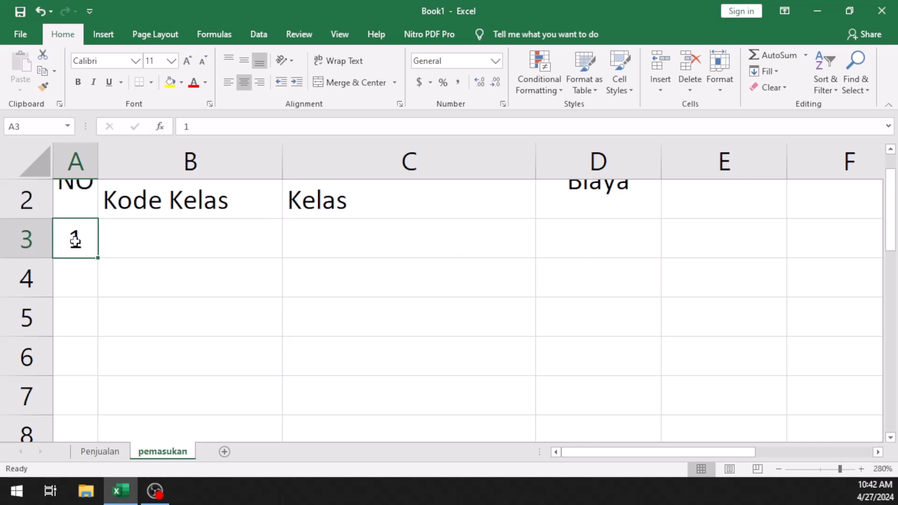
{"action": "left_click", "coordinate": [80, 267]}
{"action": "left_click", "coordinate": [81, 246]}
{"action": "left_click_drag", "start_coordinate": [98, 260], "coordinate": [93, 434]}
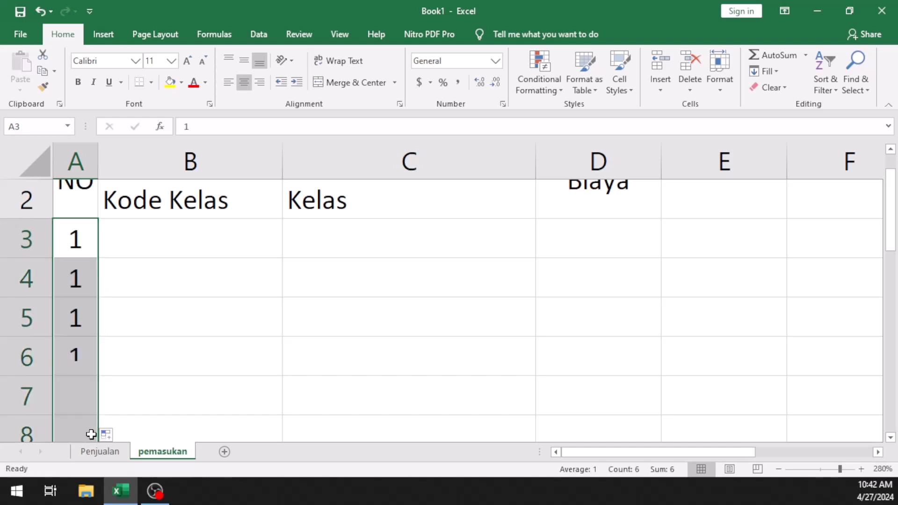
- Change the filled range A3:A8 to a fill series numbered 1 to 6
{"action": "scroll", "coordinate": [87, 346], "scroll_direction": "down", "scroll_amount": 2}
{"action": "scroll", "coordinate": [75, 233], "scroll_direction": "up", "scroll_amount": 1}
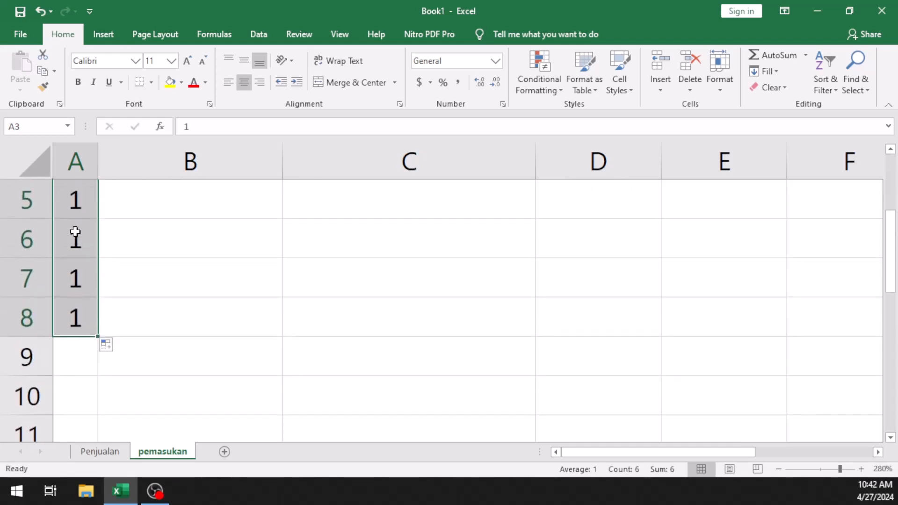
{"action": "scroll", "coordinate": [75, 234], "scroll_direction": "up", "scroll_amount": 1}
{"action": "scroll", "coordinate": [75, 275], "scroll_direction": "down", "scroll_amount": 1}
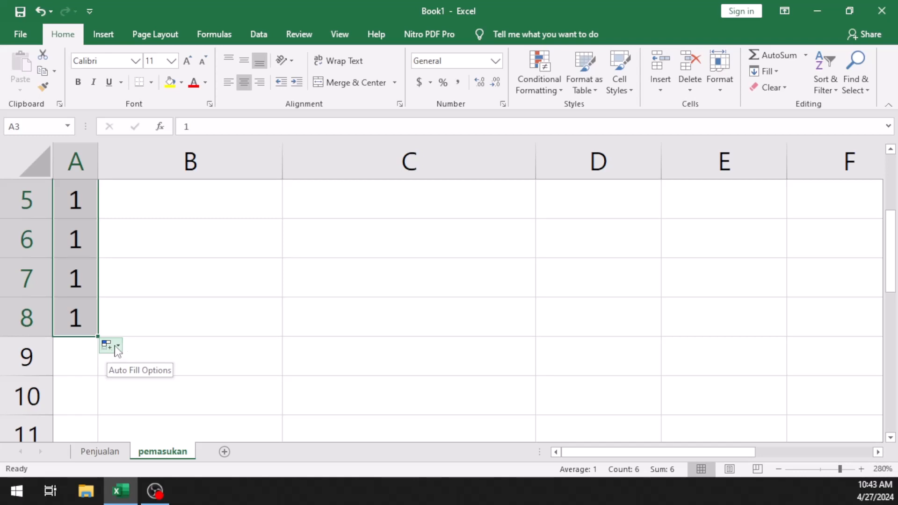
{"action": "left_click", "coordinate": [118, 350]}
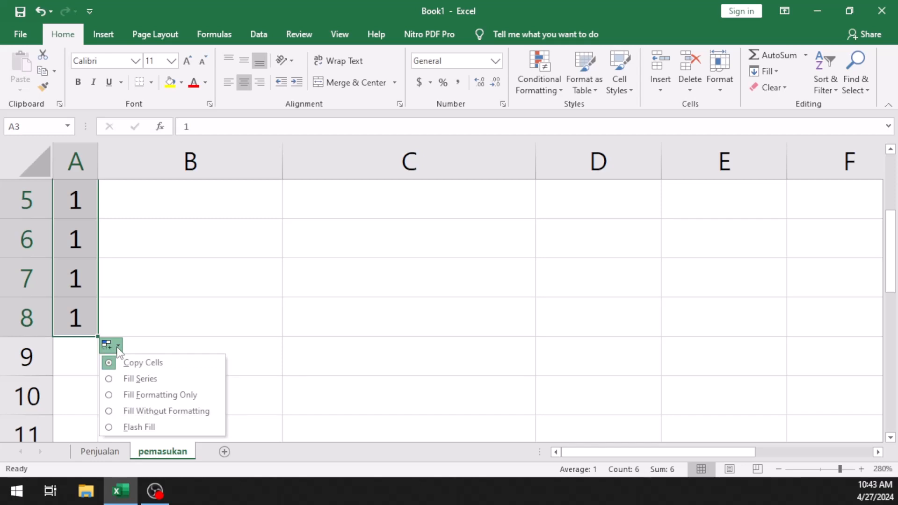
{"action": "left_click", "coordinate": [134, 379]}
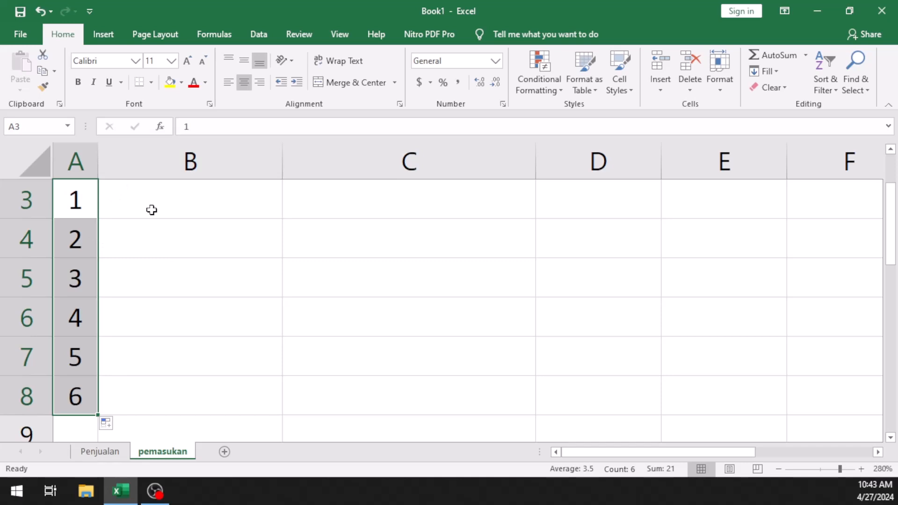
- Enter the class code A01 in cell B3 under the Kode Kelas heading
{"action": "left_click", "coordinate": [199, 214]}
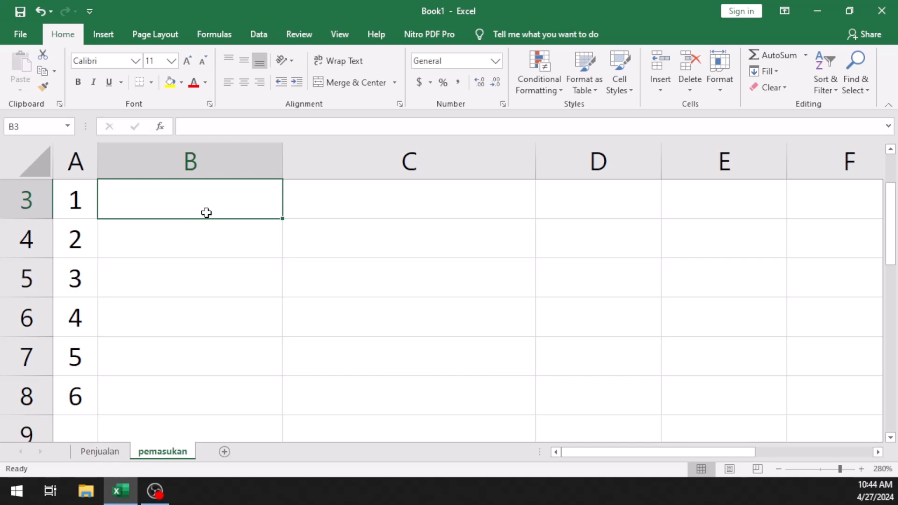
{"action": "scroll", "coordinate": [206, 213], "scroll_direction": "up", "scroll_amount": 1}
{"action": "scroll", "coordinate": [217, 275], "scroll_direction": "down", "scroll_amount": 2}
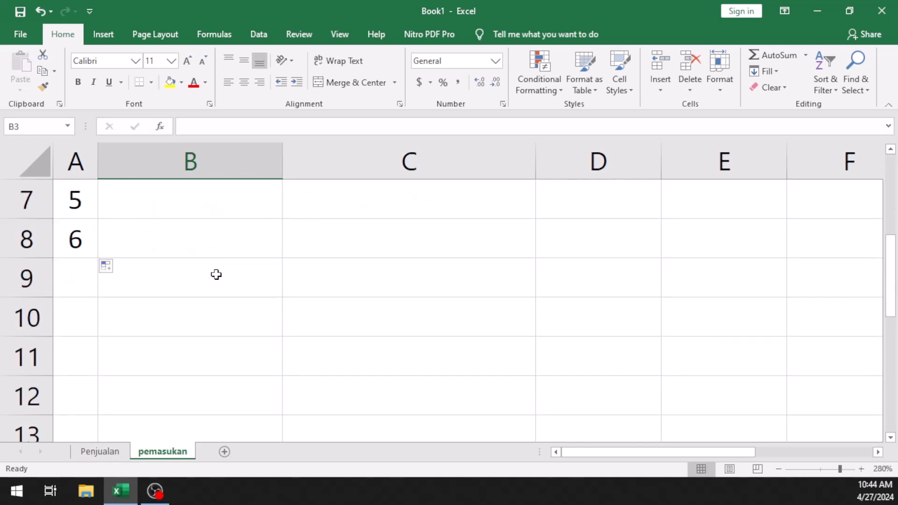
{"action": "scroll", "coordinate": [216, 274], "scroll_direction": "up", "scroll_amount": 2}
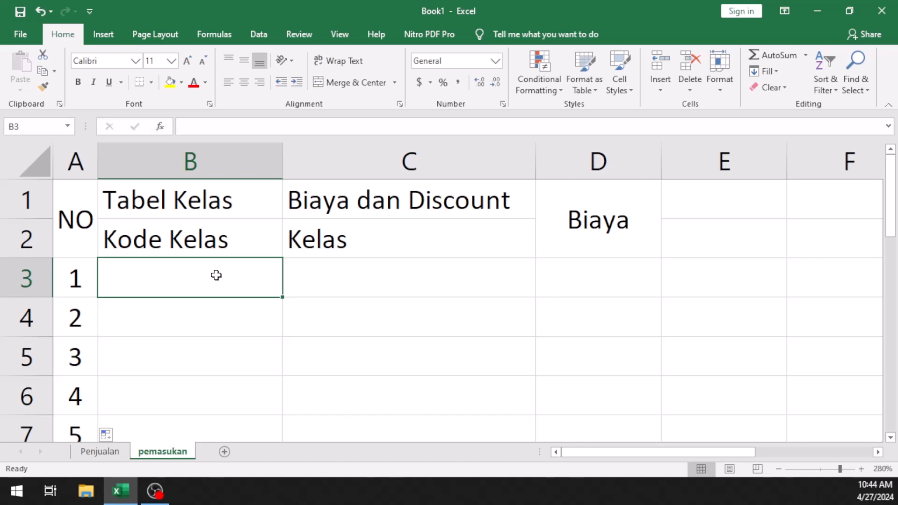
{"action": "type", "text": "A"}
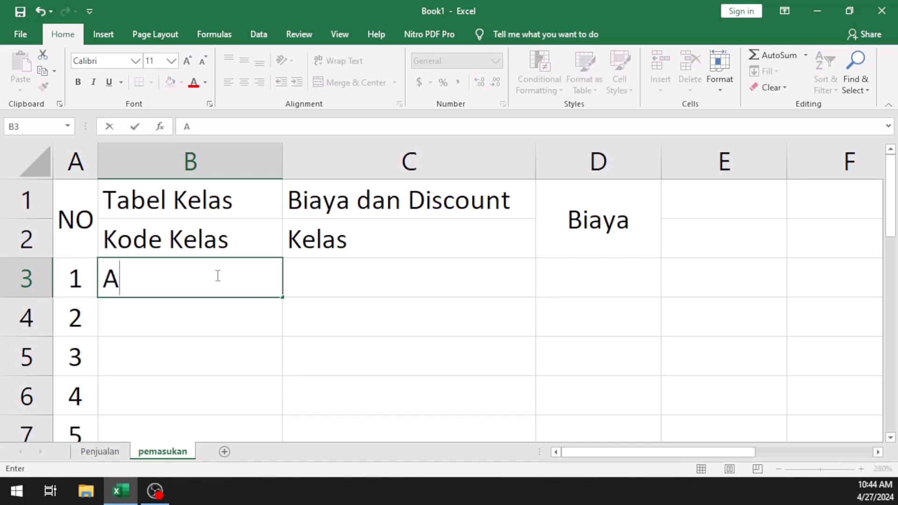
{"action": "type", "text": "01"}
{"action": "left_click", "coordinate": [67, 275]}
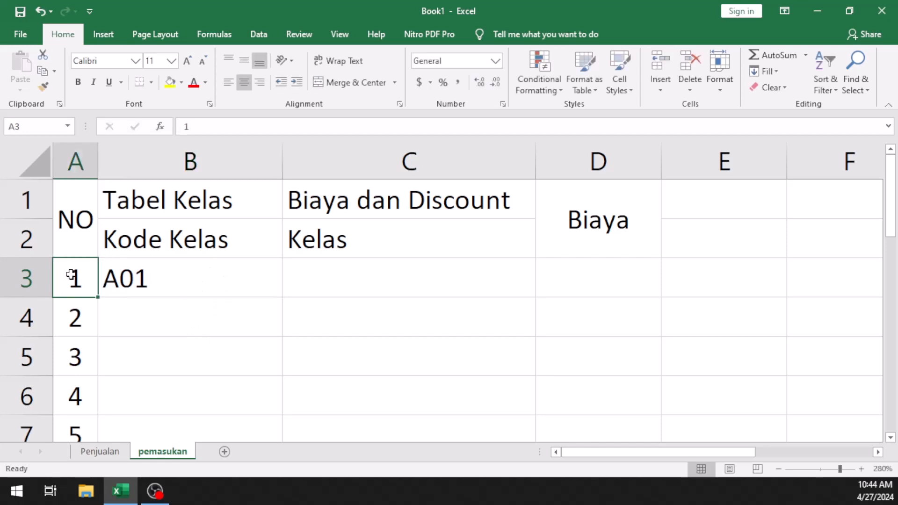
{"action": "left_click", "coordinate": [65, 168]}
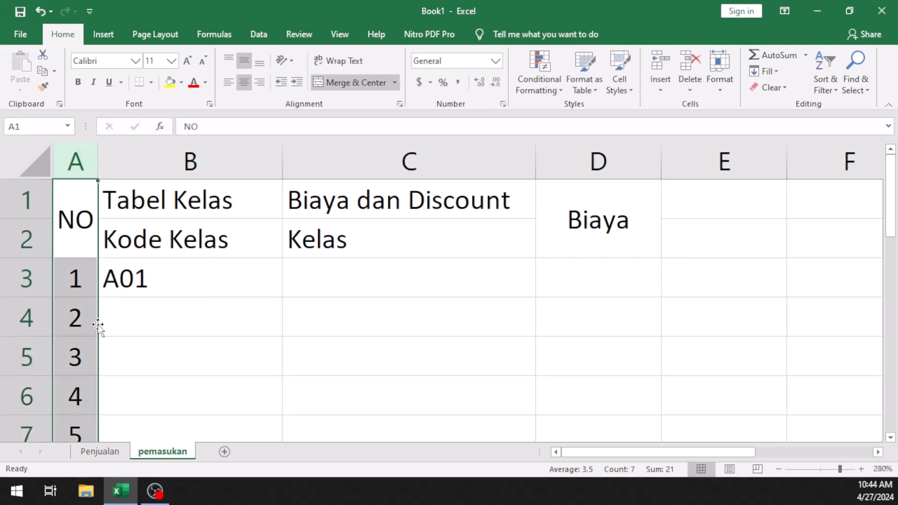
- Enter the class codes A02 in cell B4 and A03 in cell B5
{"action": "left_click", "coordinate": [181, 278]}
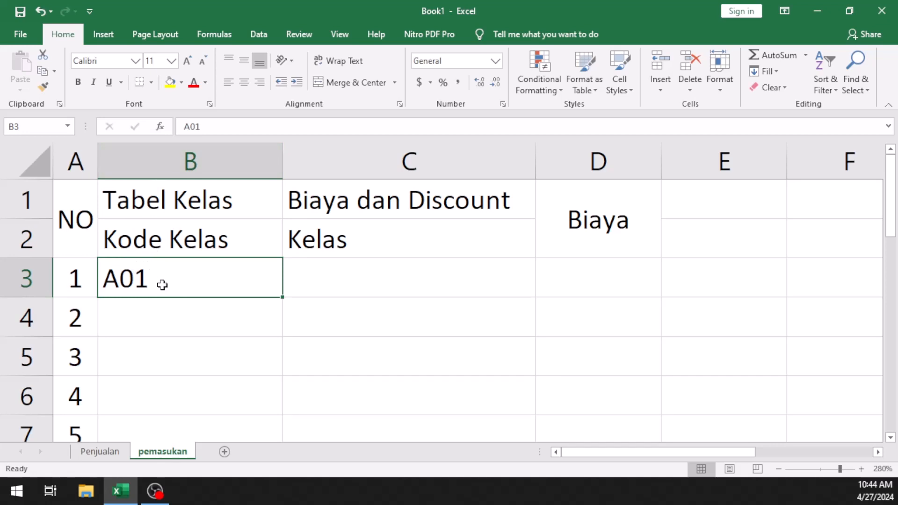
{"action": "left_click", "coordinate": [161, 309]}
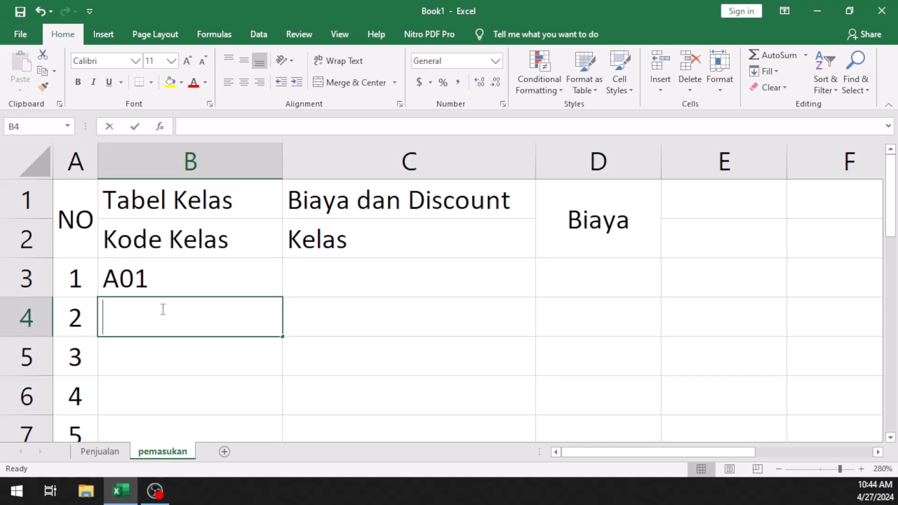
{"action": "type", "text": "A02"}
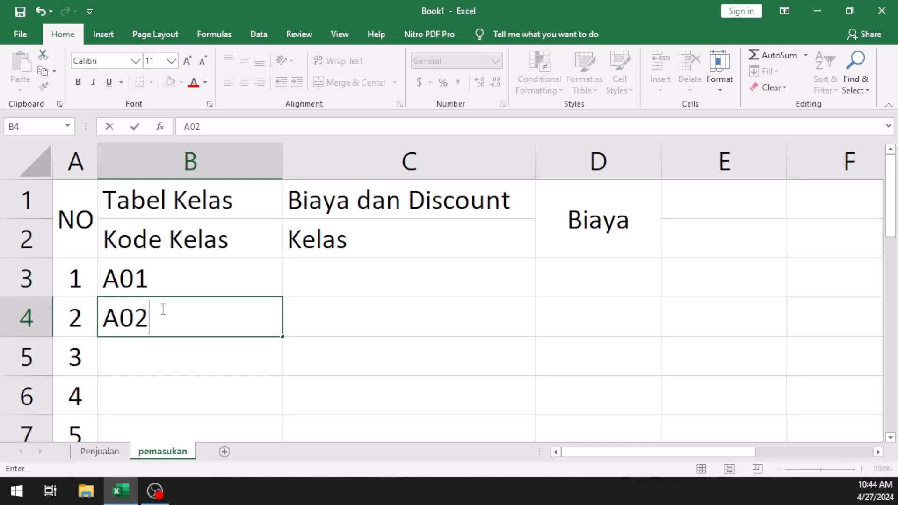
{"action": "key", "text": "Return"}
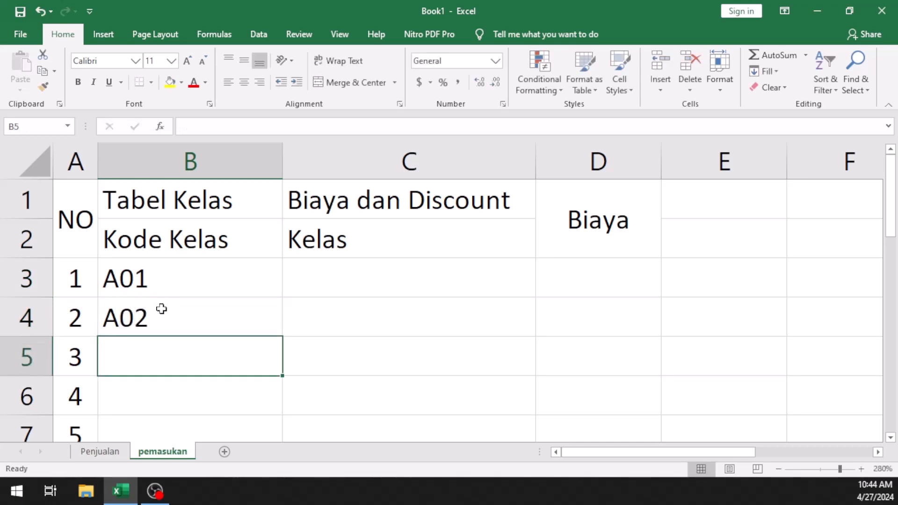
{"action": "type", "text": "A03"}
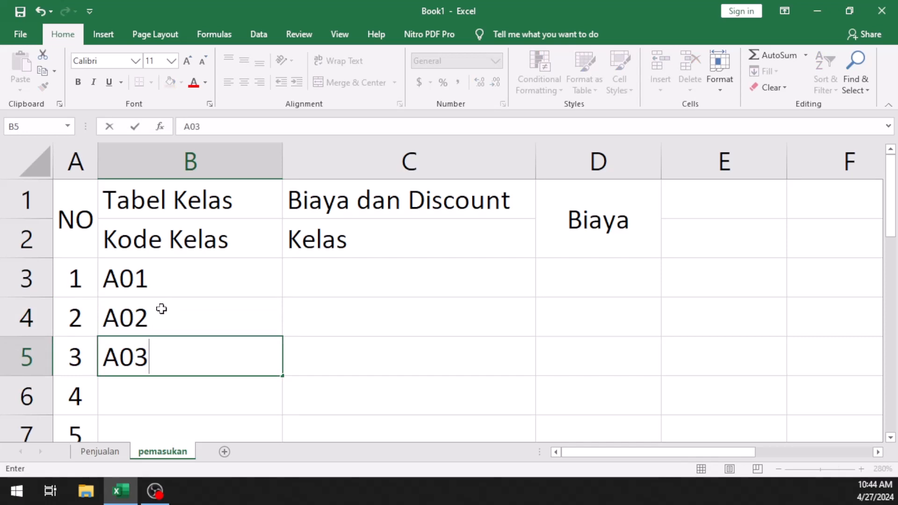
{"action": "key", "text": "Return"}
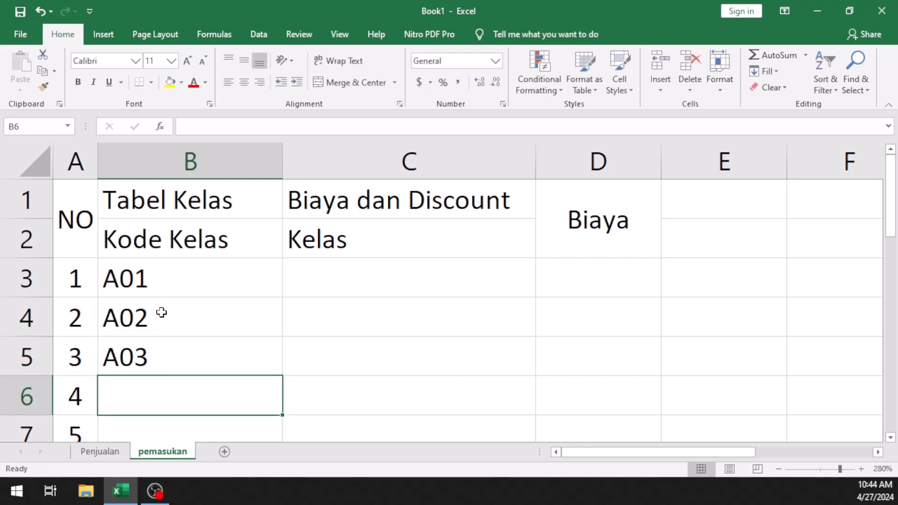
- Enter the class codes A04, A05 and A06 in cells B6, B7 and B8 under Kode Kelas
{"action": "type", "text": "A04"}
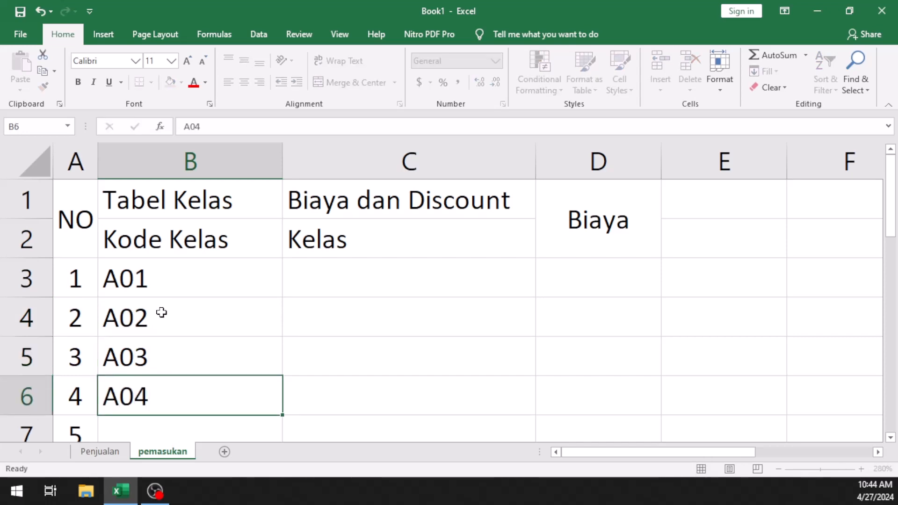
{"action": "key", "text": "Return"}
{"action": "type", "text": "A0"}
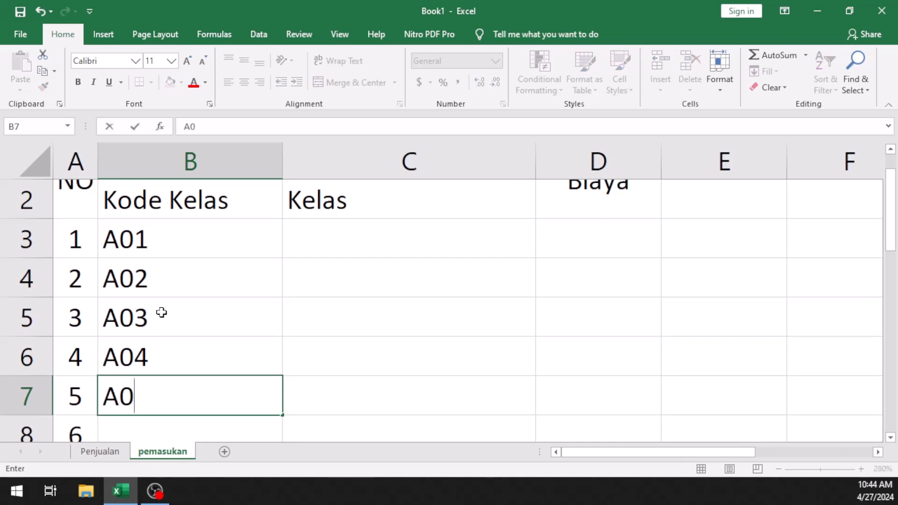
{"action": "type", "text": "5"}
{"action": "key", "text": "Return"}
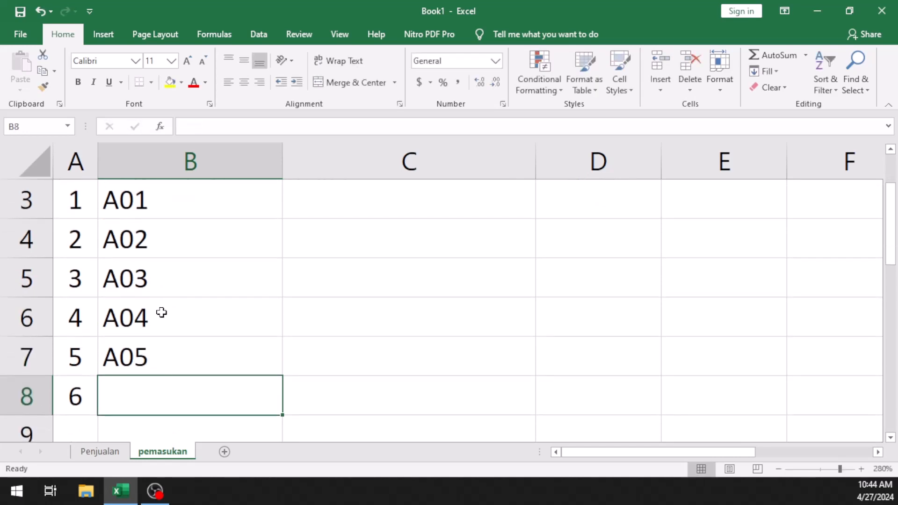
{"action": "type", "text": "A06"}
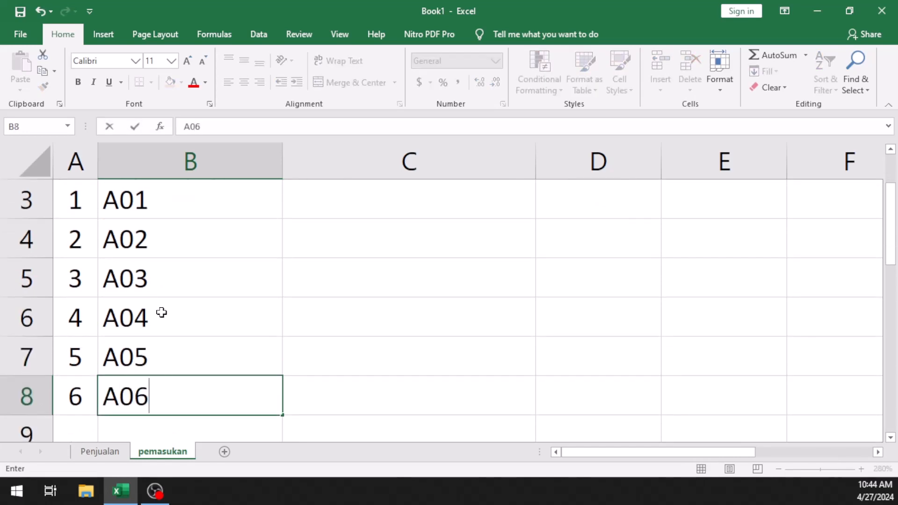
{"action": "scroll", "coordinate": [161, 313], "scroll_direction": "up", "scroll_amount": 1}
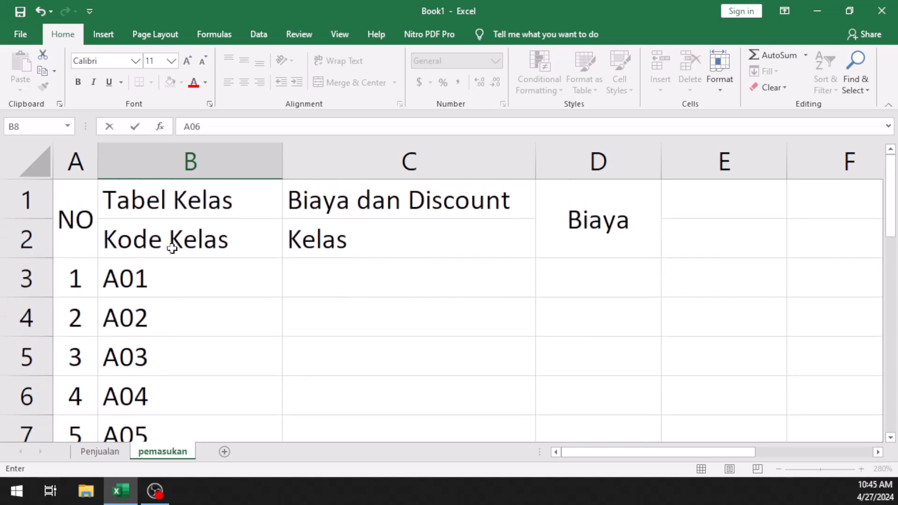
{"action": "left_click", "coordinate": [188, 234]}
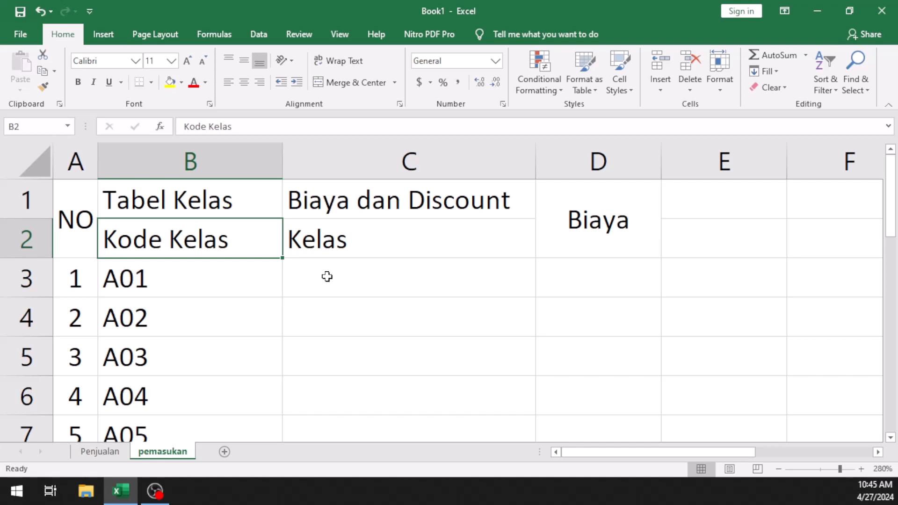
- Enter the class name Desaign in cell C3 under the Kelas heading
{"action": "left_click", "coordinate": [400, 282]}
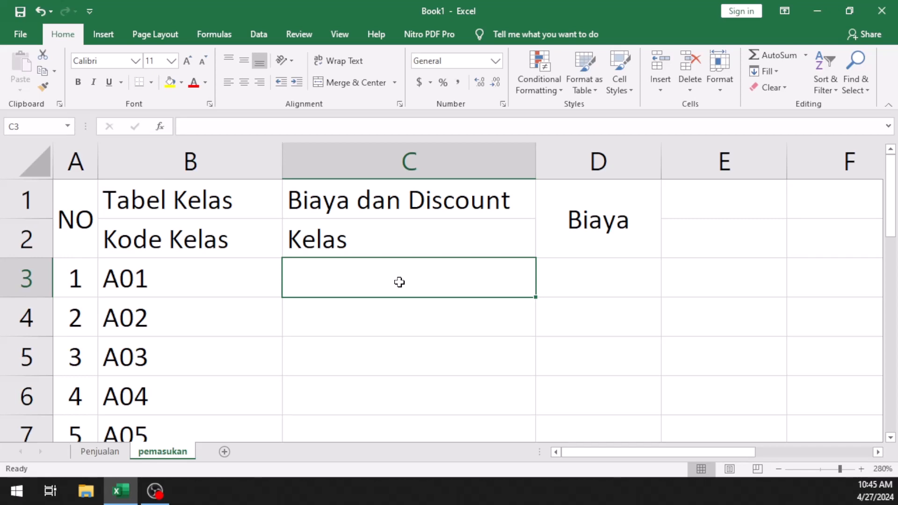
{"action": "type", "text": "w"}
{"action": "key", "text": "BackSpace"}
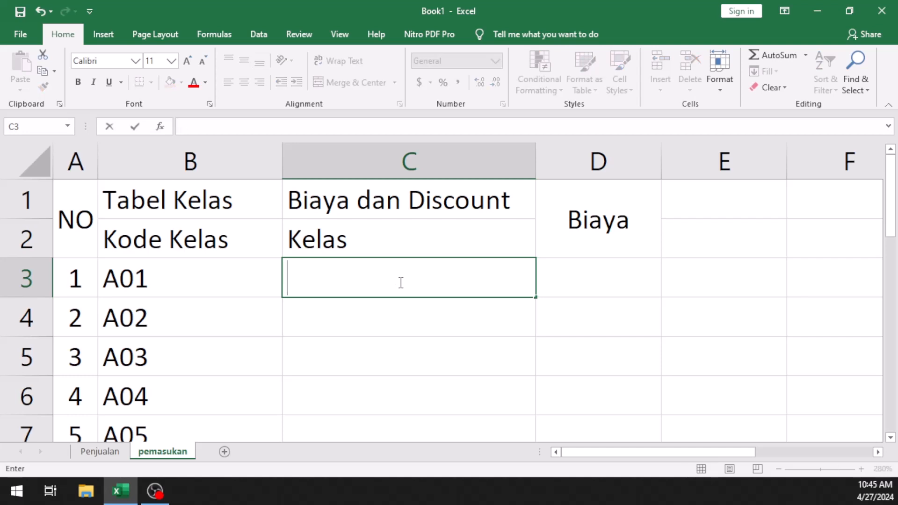
{"action": "type", "text": "Wi"}
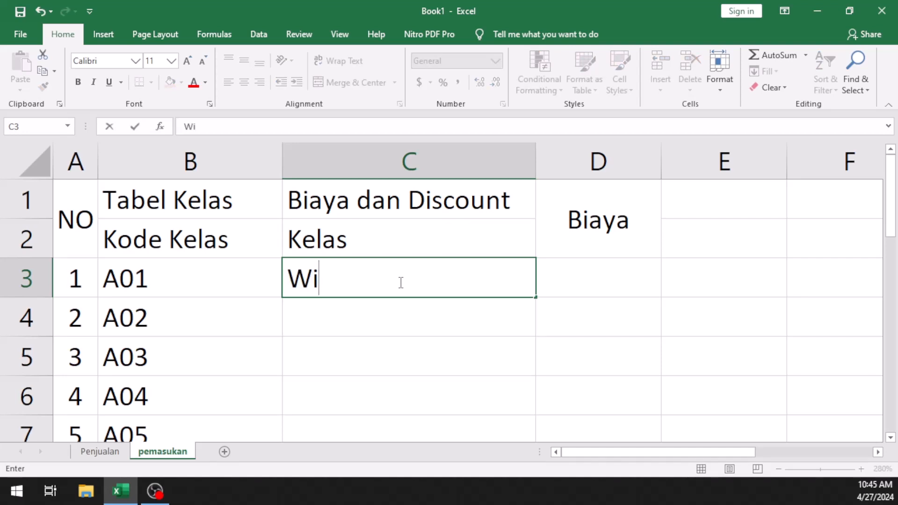
{"action": "type", "text": "n"}
{"action": "key", "text": "BackSpace"}
{"action": "key", "text": "BackSpace"}
{"action": "key", "text": "BackSpace"}
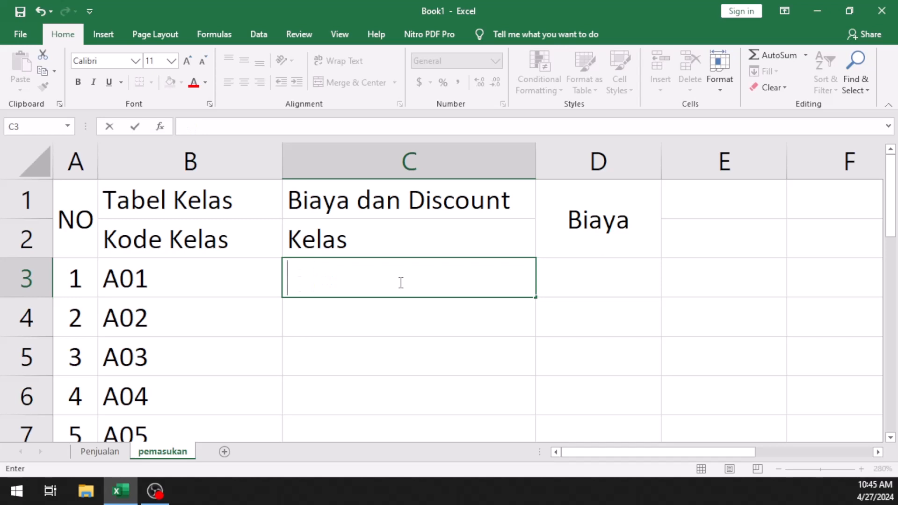
{"action": "type", "text": "Desa"}
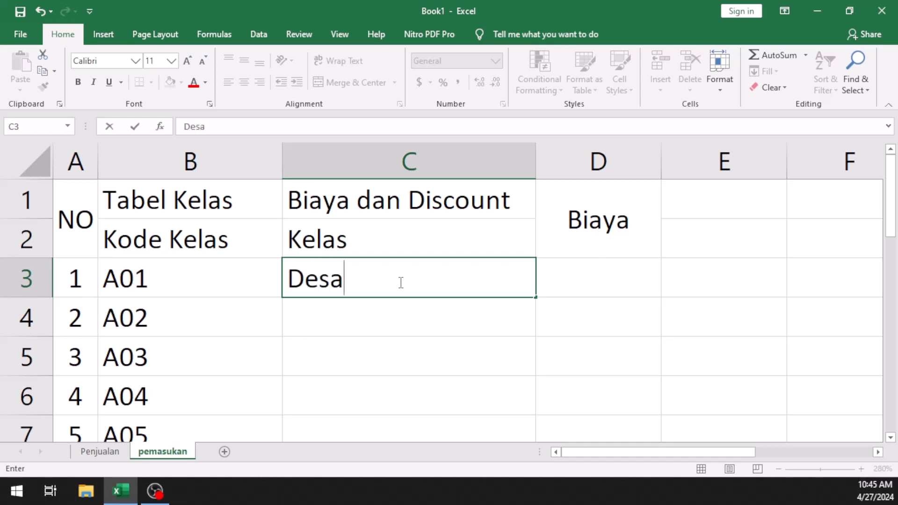
{"action": "type", "text": "ign"}
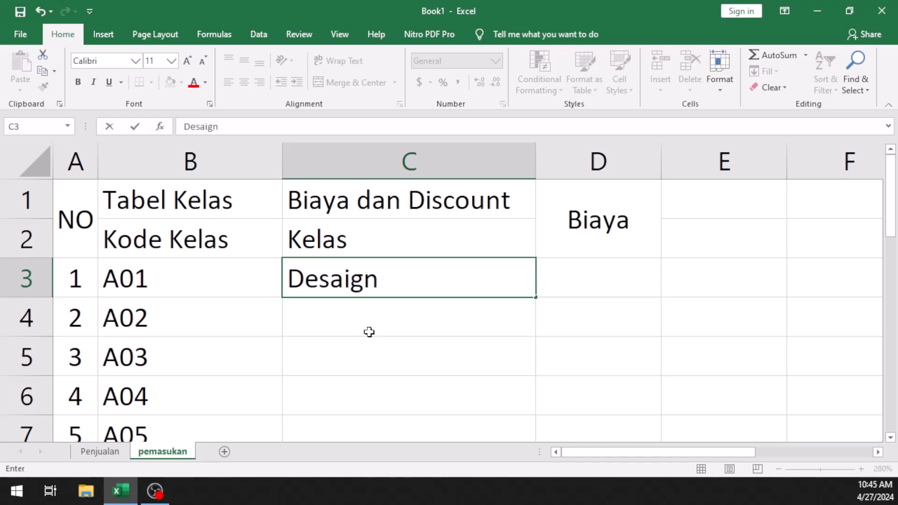
{"action": "key", "text": "Return"}
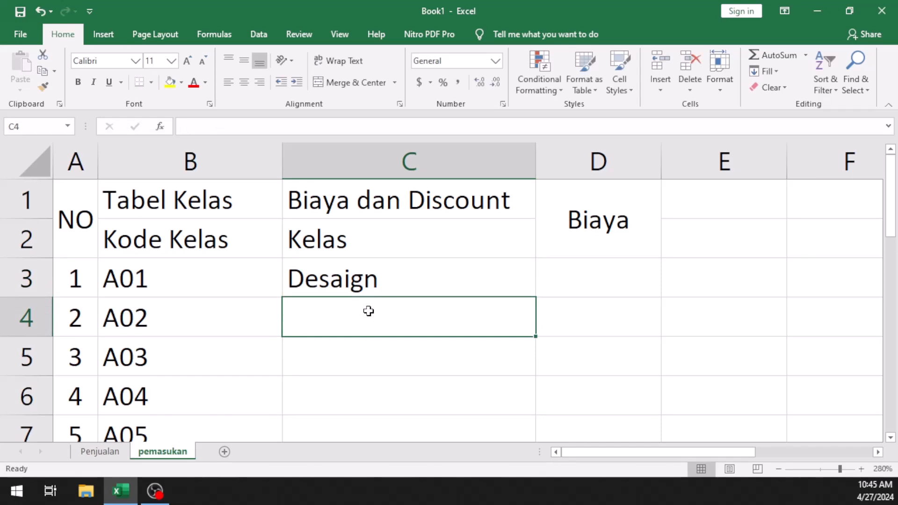
- Enter the class name Ms Word 2007 in cell C4 for class code A02
{"action": "type", "text": "Ms "}
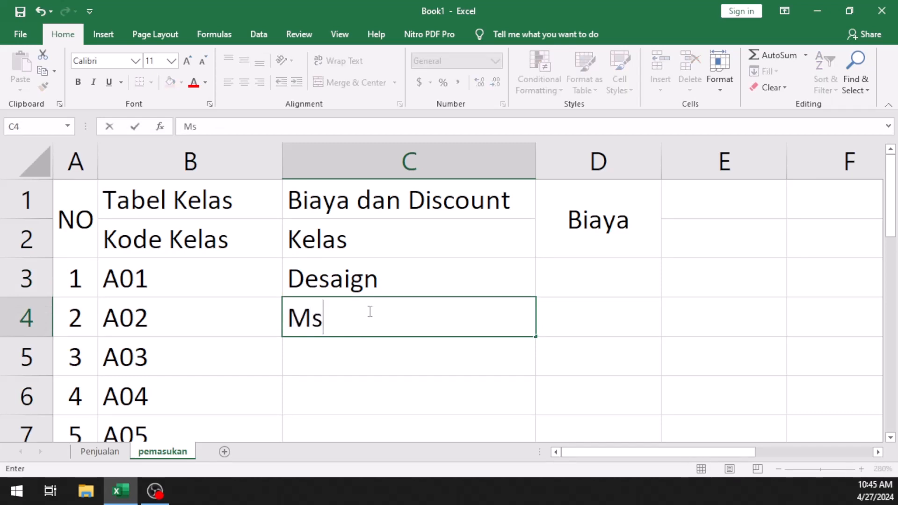
{"action": "type", "text": "Word "}
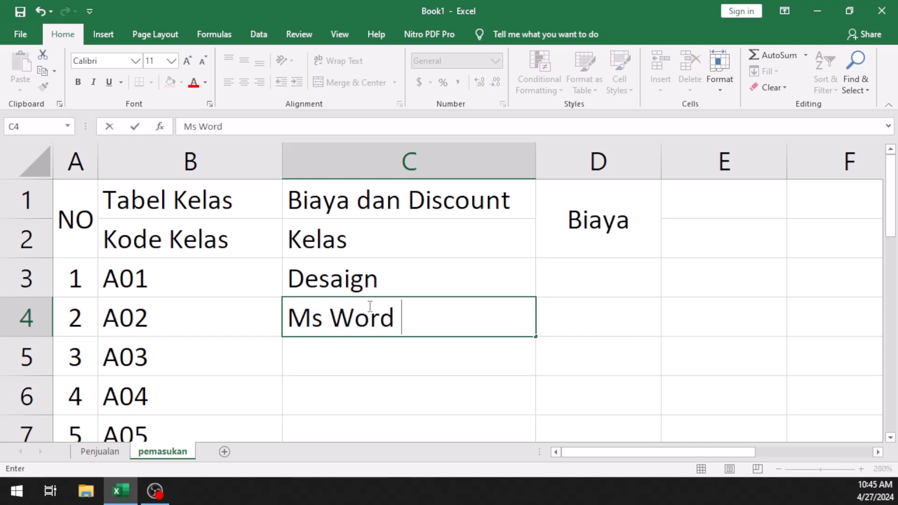
{"action": "type", "text": "2007"}
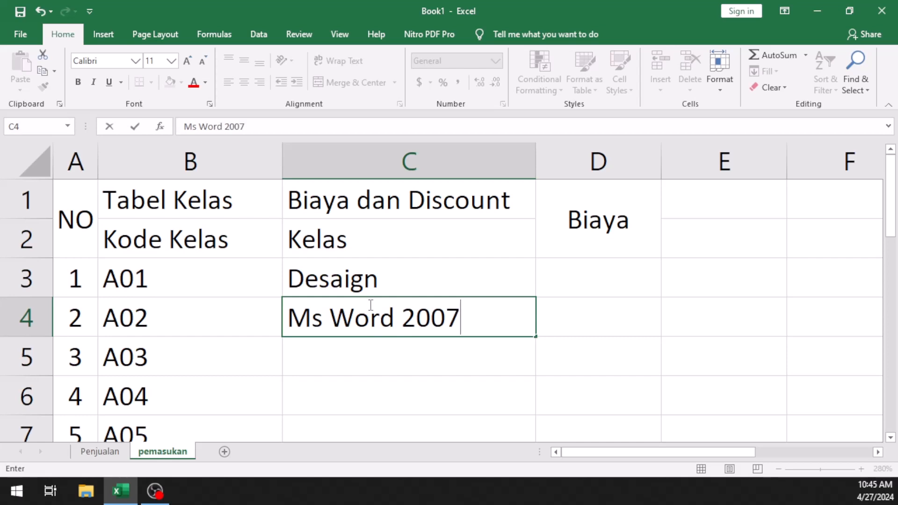
{"action": "key", "text": "Return"}
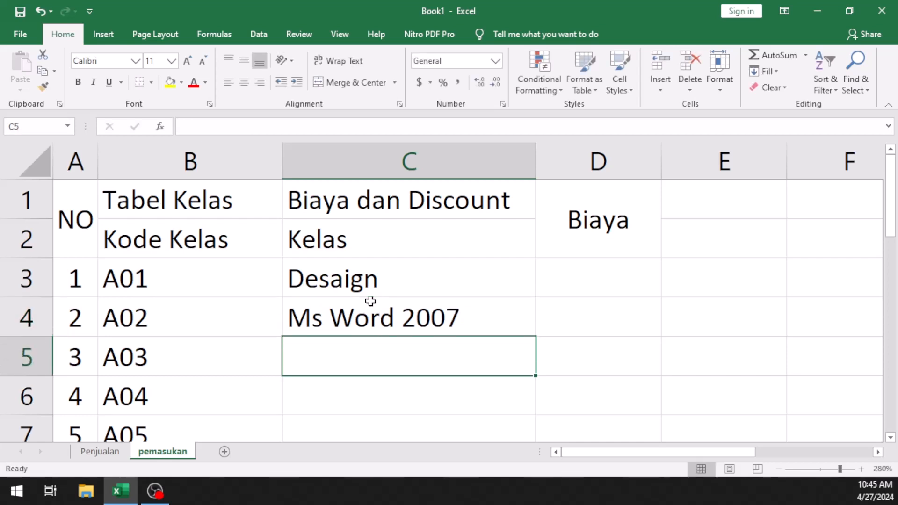
- Enter the class name Ms Excel 2007 in cell C5 for class code A03
{"action": "type", "text": "Ms "}
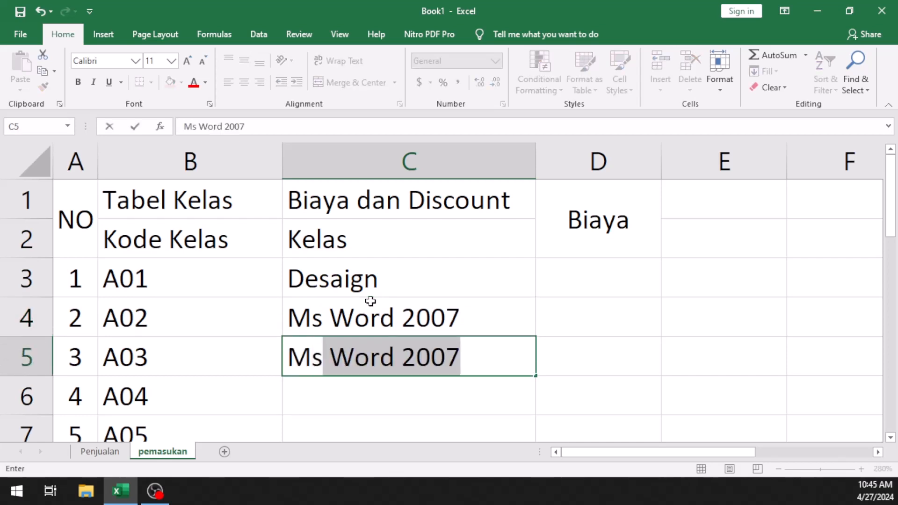
{"action": "type", "text": "Wor"}
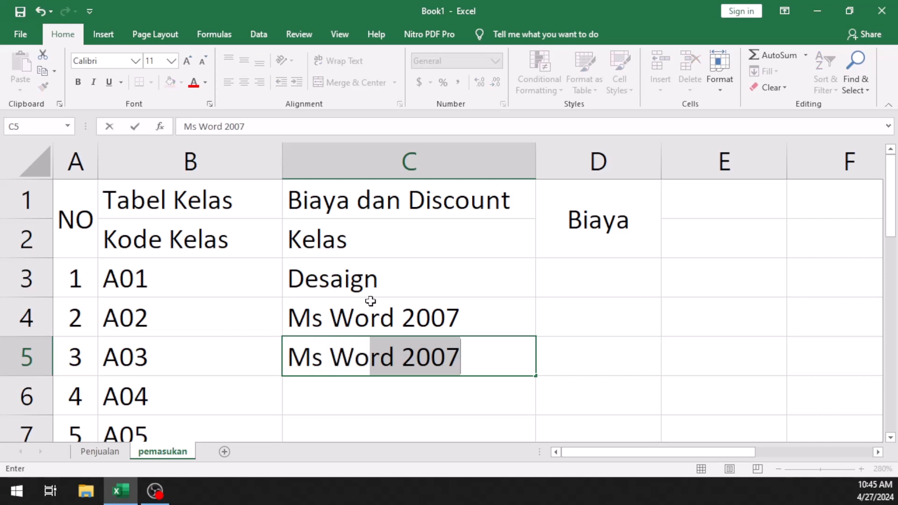
{"action": "type", "text": "d"}
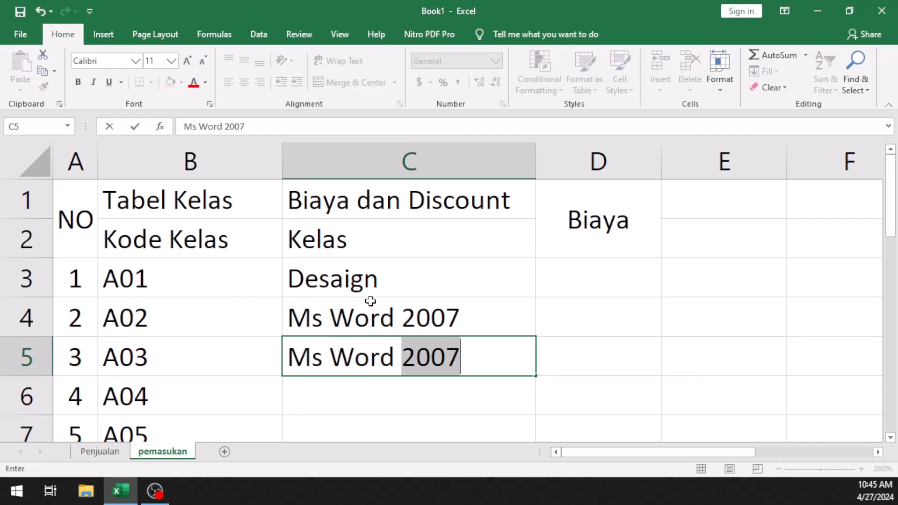
{"action": "key", "text": "BackSpace"}
{"action": "key", "text": "BackSpace"}
{"action": "key", "text": "BackSpace"}
{"action": "key", "text": "BackSpace"}
{"action": "key", "text": "BackSpace"}
{"action": "key", "text": "BackSpace"}
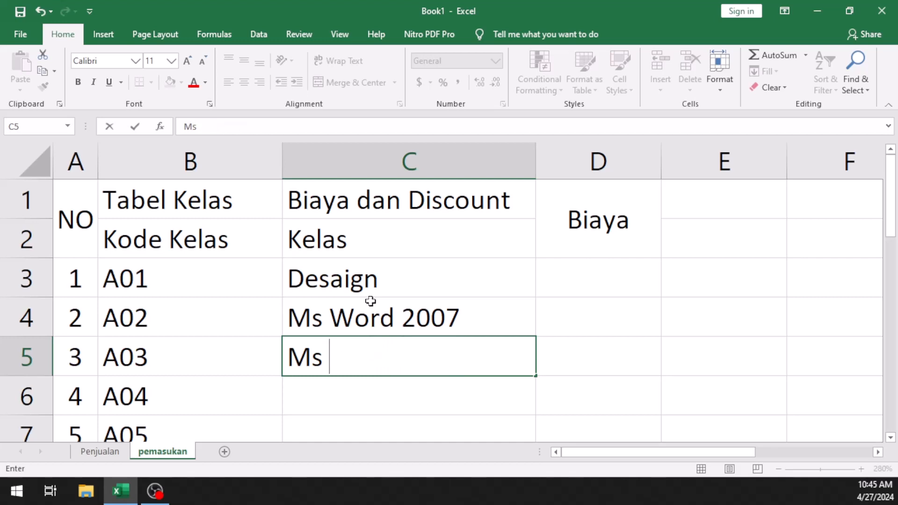
{"action": "type", "text": "Exc"}
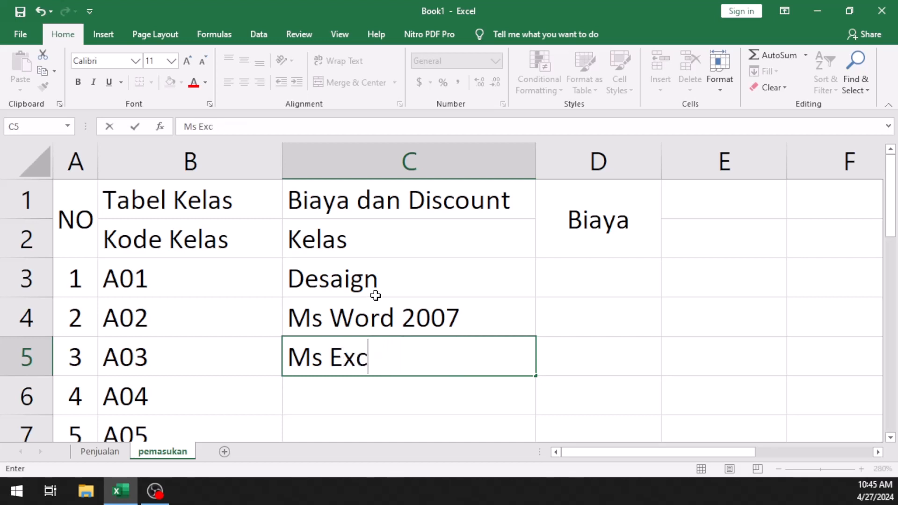
{"action": "type", "text": "el 2"}
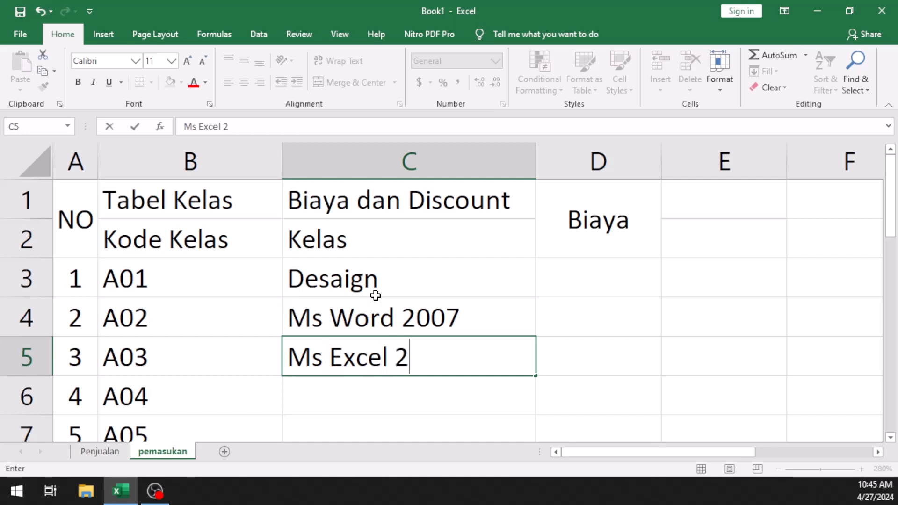
{"action": "type", "text": "007"}
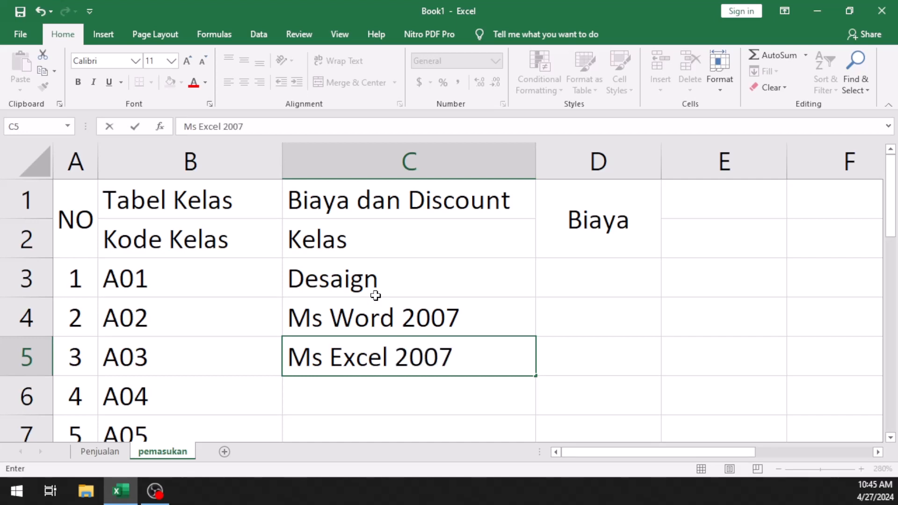
{"action": "key", "text": "Return"}
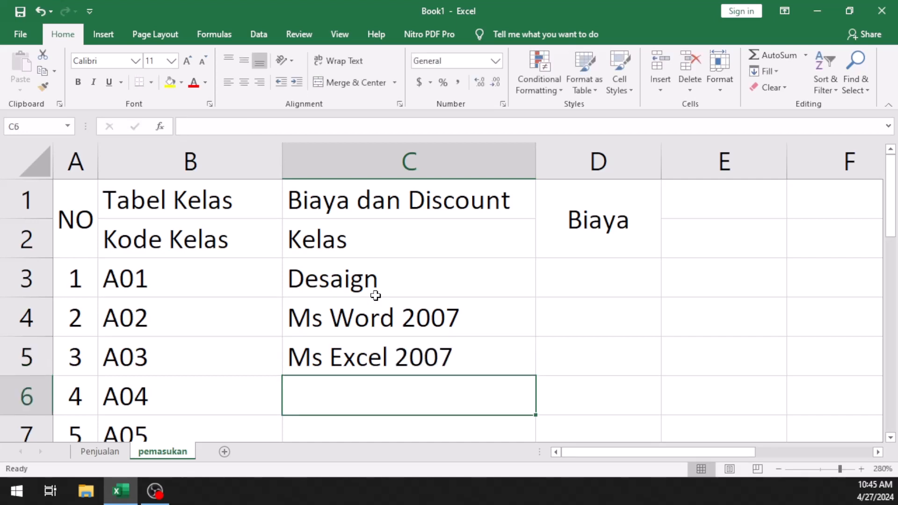
- Enter the class name Ms Powerpoint 2007 in cell C6 for class code A04
{"action": "type", "text": "Ms"}
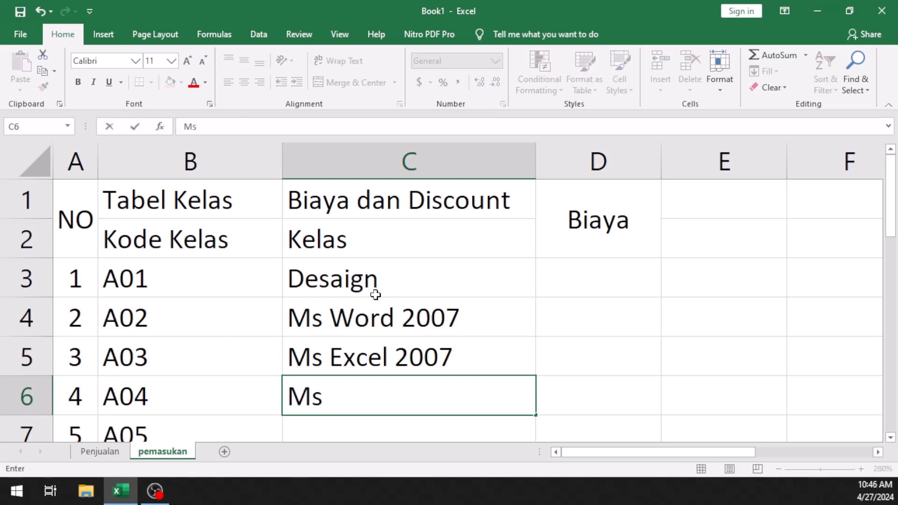
{"action": "type", "text": " Power"}
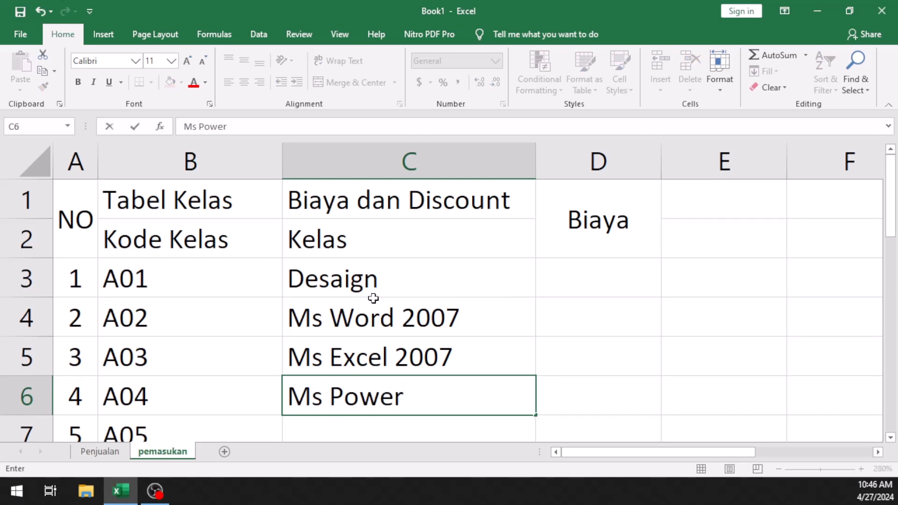
{"action": "type", "text": "point 2"}
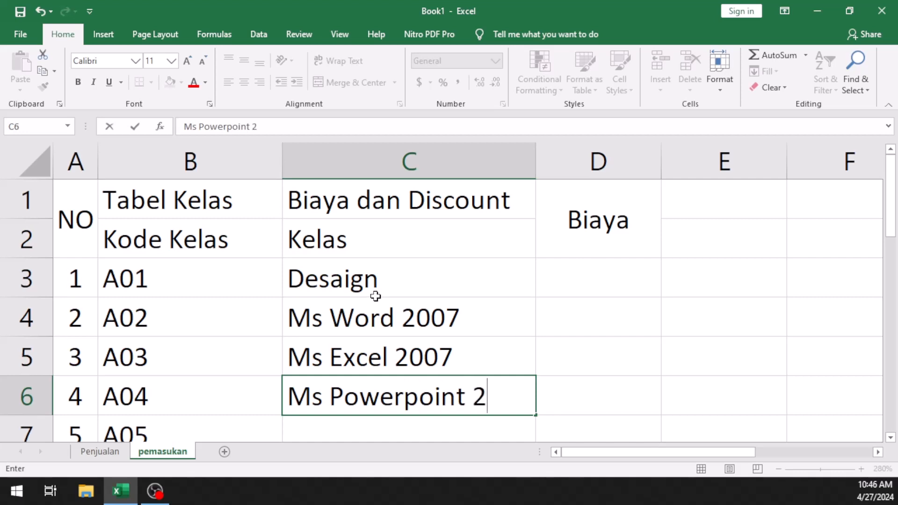
{"action": "type", "text": "007"}
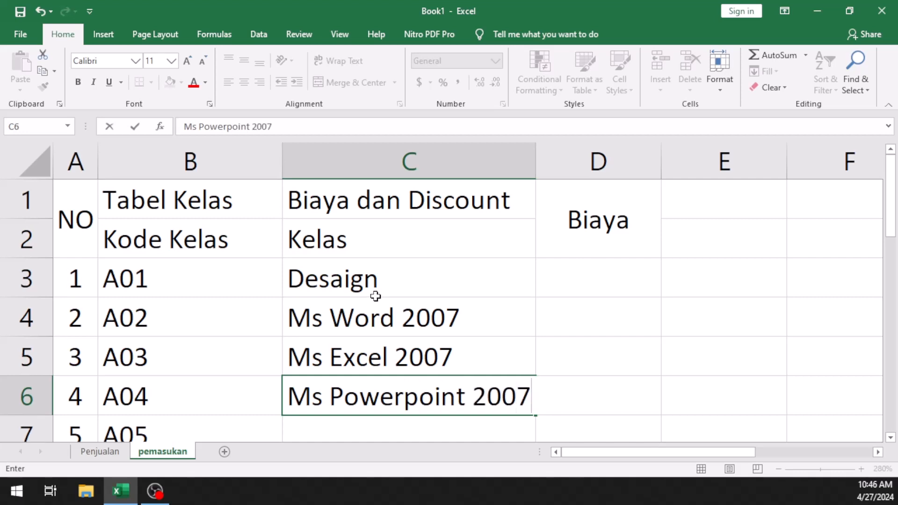
{"action": "key", "text": "Return"}
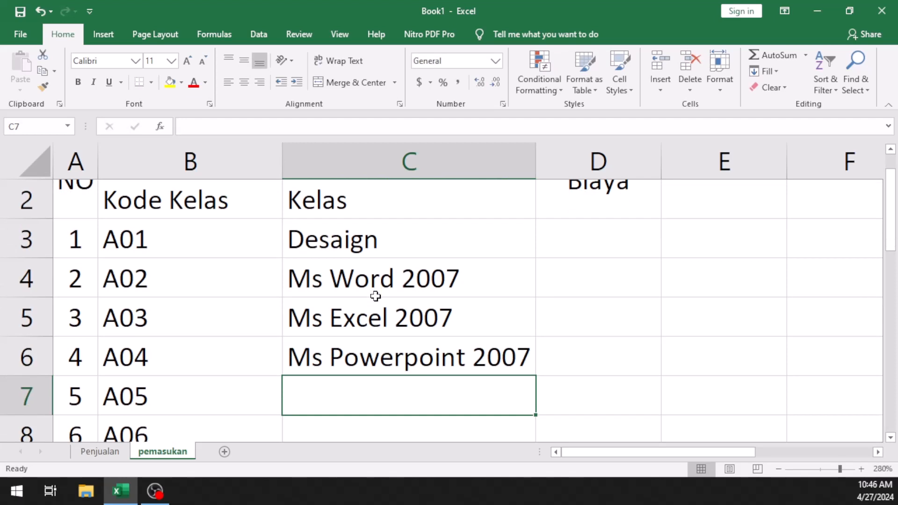
- Enter the class name Ms Publisher in cell C7 for class code A05
{"action": "type", "text": "Ms "}
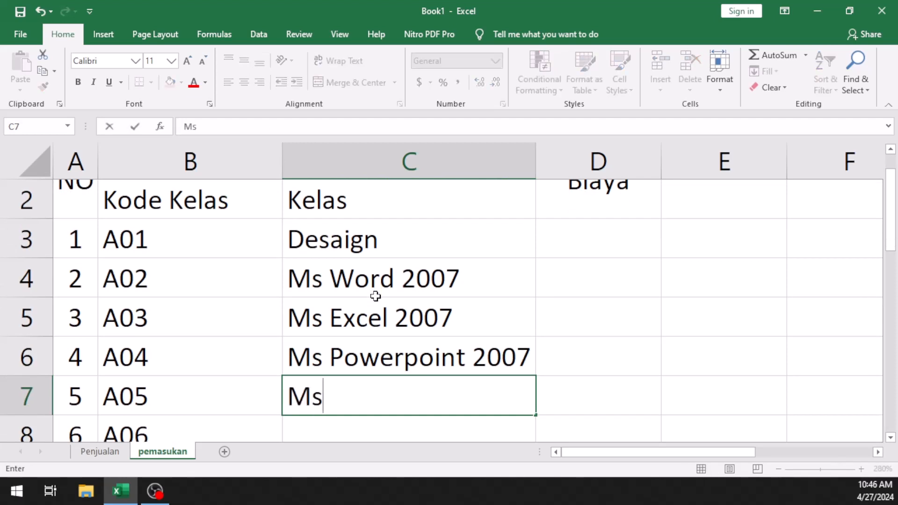
{"action": "type", "text": "Pu"}
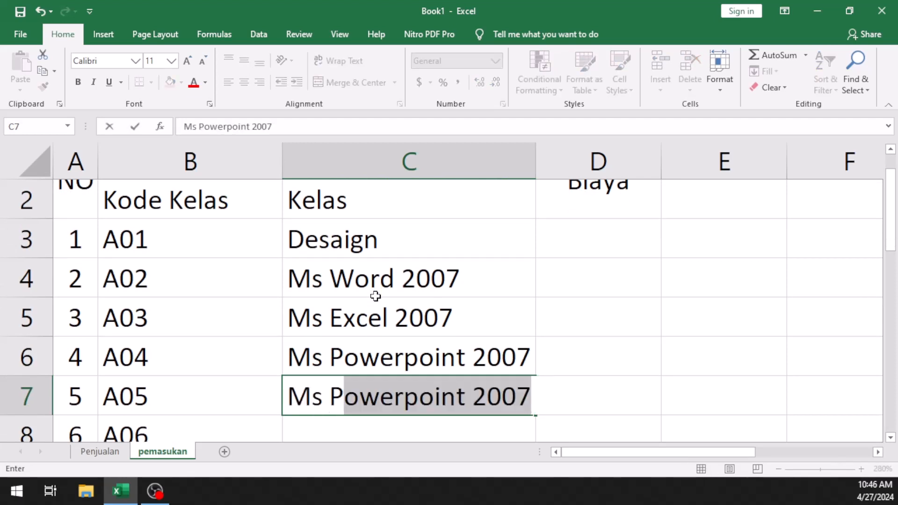
{"action": "type", "text": "bl"}
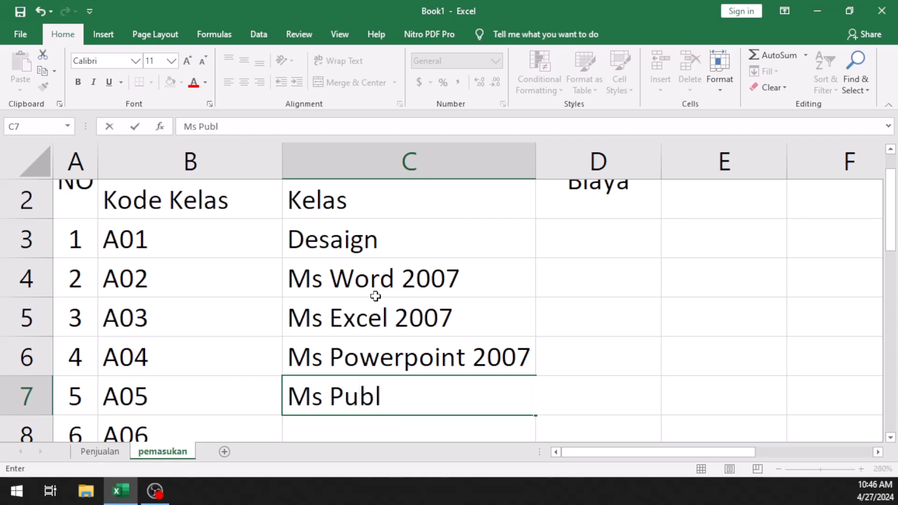
{"action": "type", "text": "isher"}
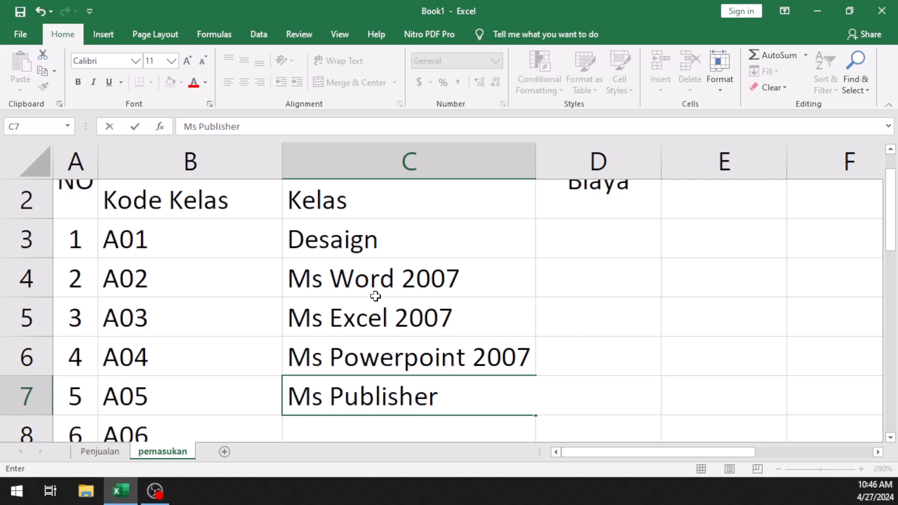
{"action": "key", "text": "Return"}
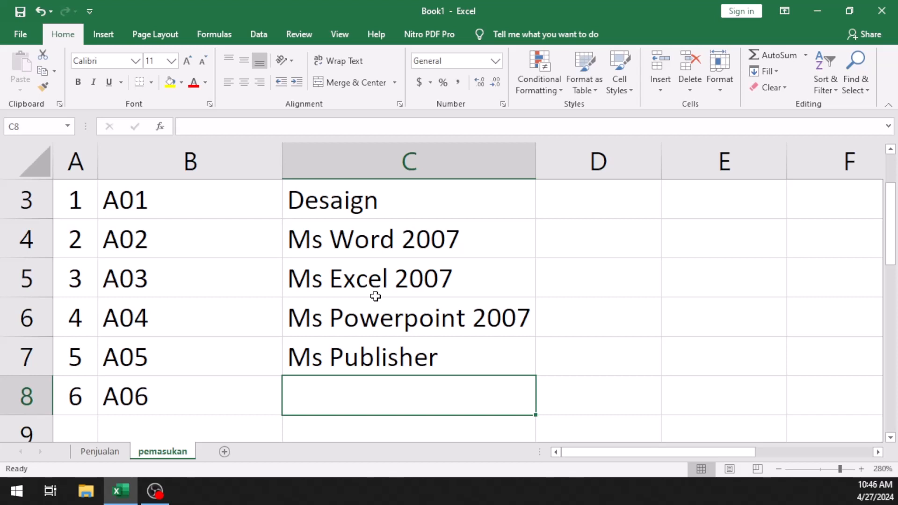
- Enter the class name Windows in cell C8 for class code A06
{"action": "type", "text": "W"}
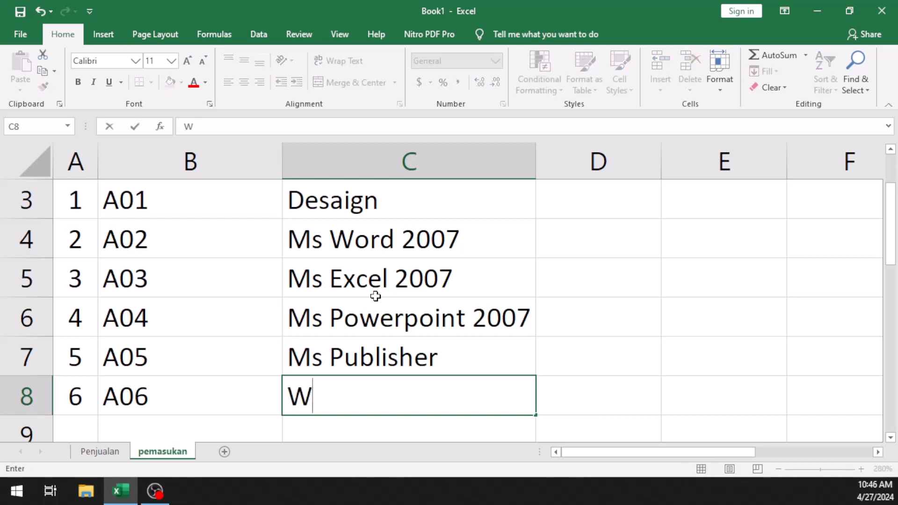
{"action": "type", "text": "indo"}
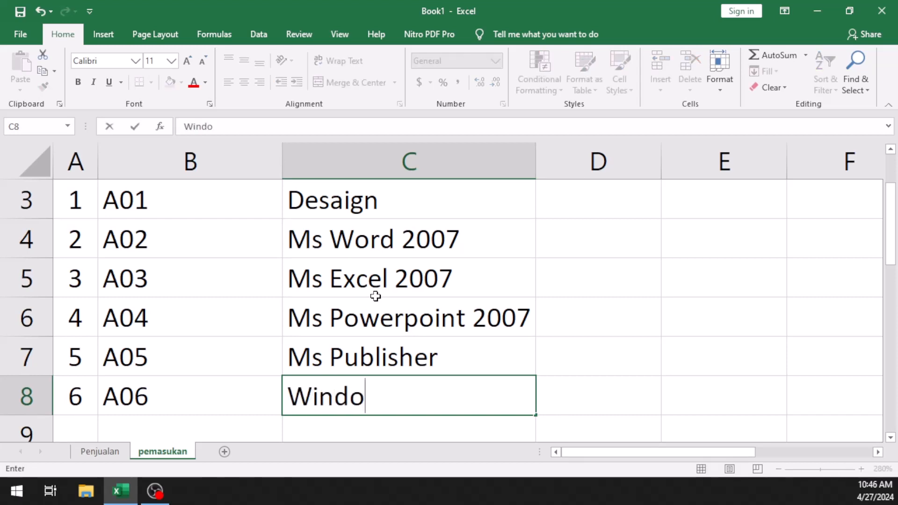
{"action": "type", "text": "ws"}
{"action": "scroll", "coordinate": [376, 296], "scroll_direction": "up", "scroll_amount": 1}
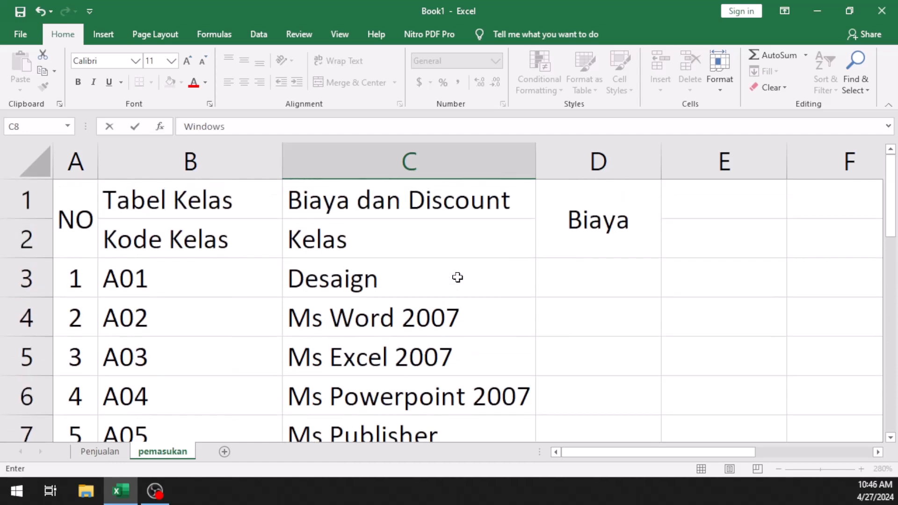
{"action": "left_click", "coordinate": [378, 276]}
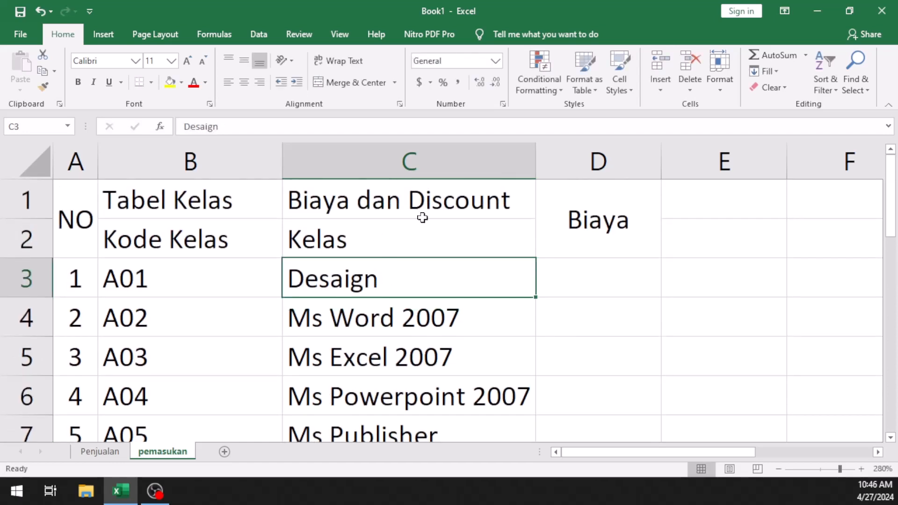
- Enter the fee 100000 in cell D3 under Biaya for the Desaign class
{"action": "left_click", "coordinate": [567, 276]}
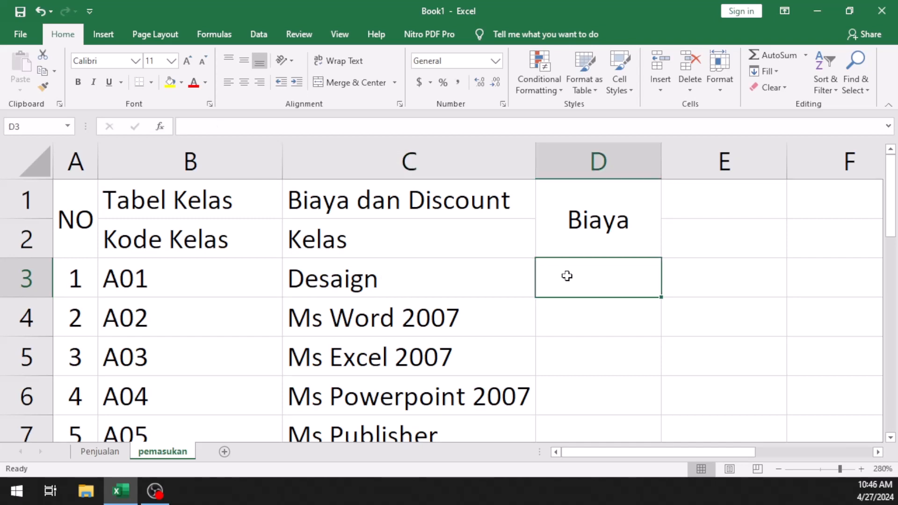
{"action": "type", "text": "100"}
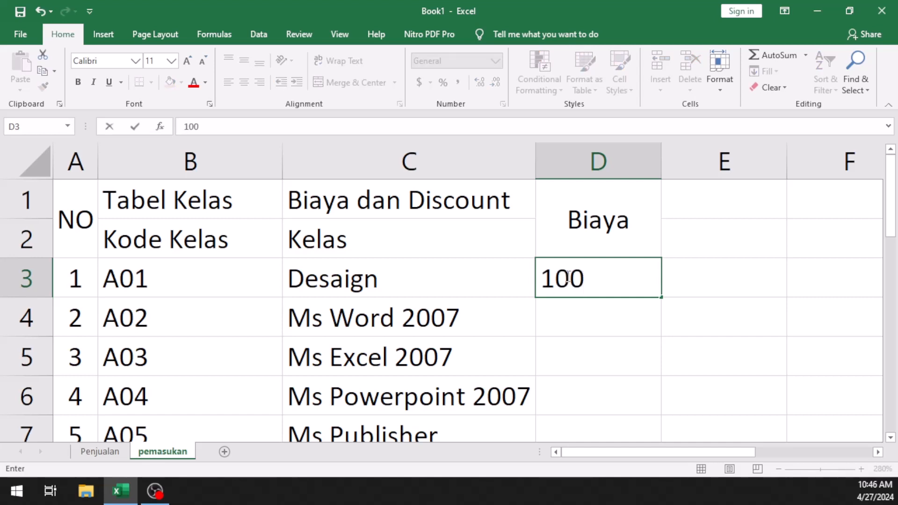
{"action": "type", "text": "000"}
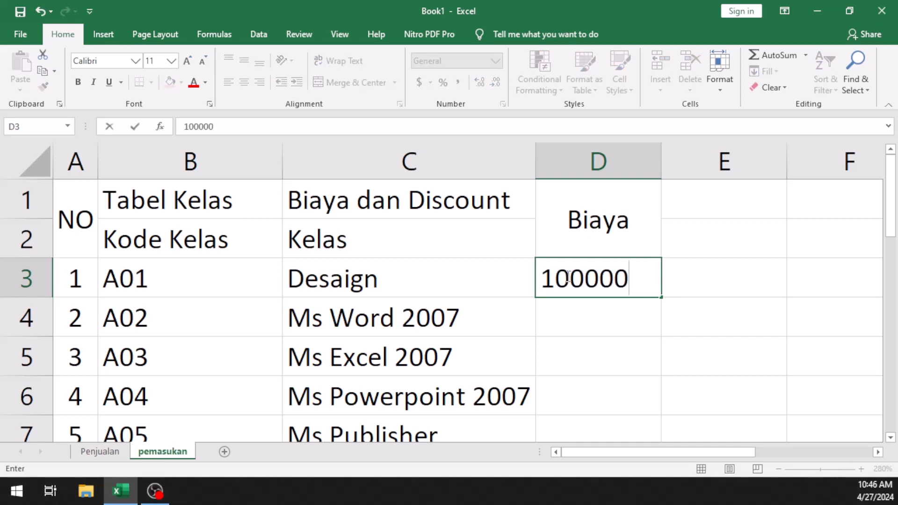
{"action": "key", "text": "Return"}
{"action": "left_click", "coordinate": [567, 276]}
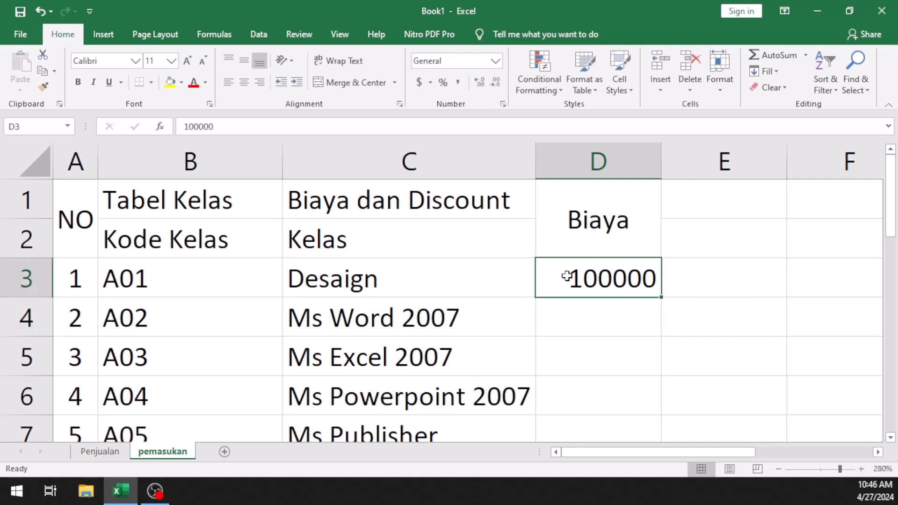
- Enter the fee 200000 in cell D4 for the Ms Word 2007 class
{"action": "left_click", "coordinate": [605, 312]}
{"action": "left_click", "coordinate": [610, 288]}
{"action": "left_click", "coordinate": [604, 316]}
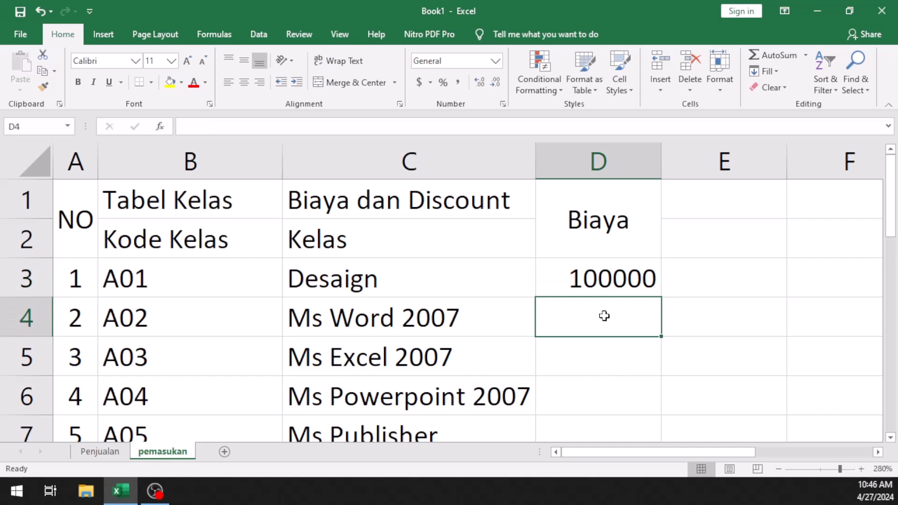
{"action": "type", "text": "200"}
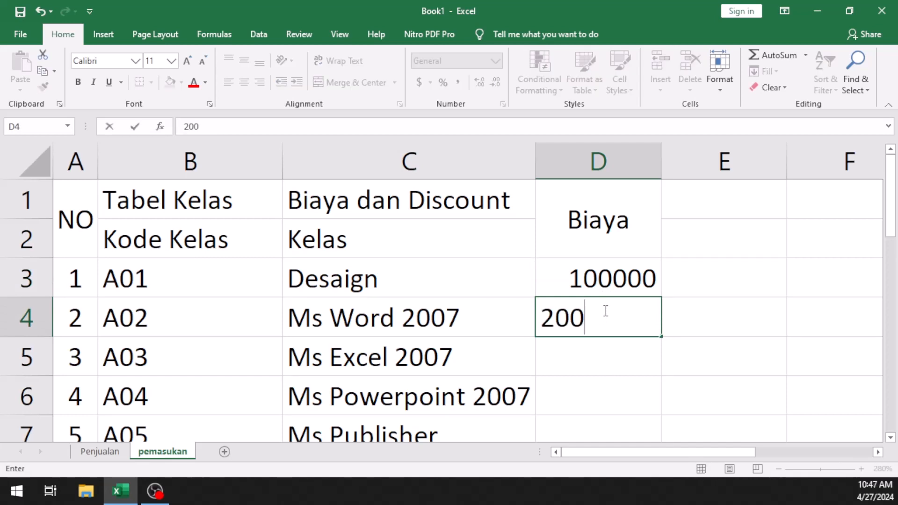
{"action": "type", "text": "000"}
{"action": "key", "text": "Return"}
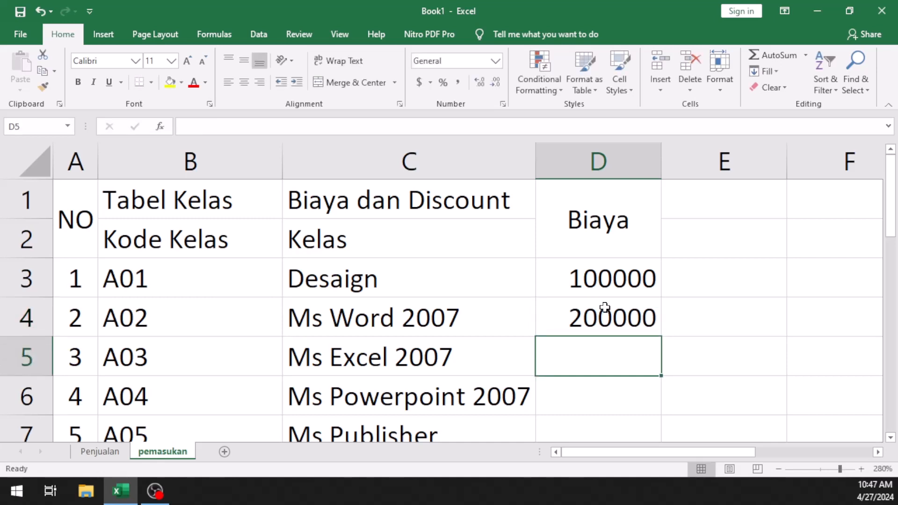
- Enter the fees 200000 in cell D5 for Ms Excel 2007 and 150000 in cell D6 for Ms Powerpoint 2007
{"action": "type", "text": "200"}
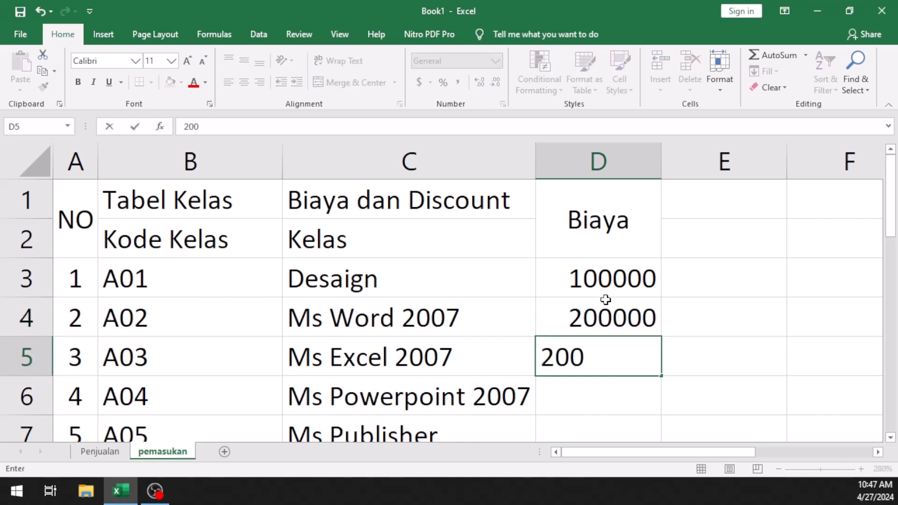
{"action": "type", "text": "000"}
{"action": "key", "text": "Return"}
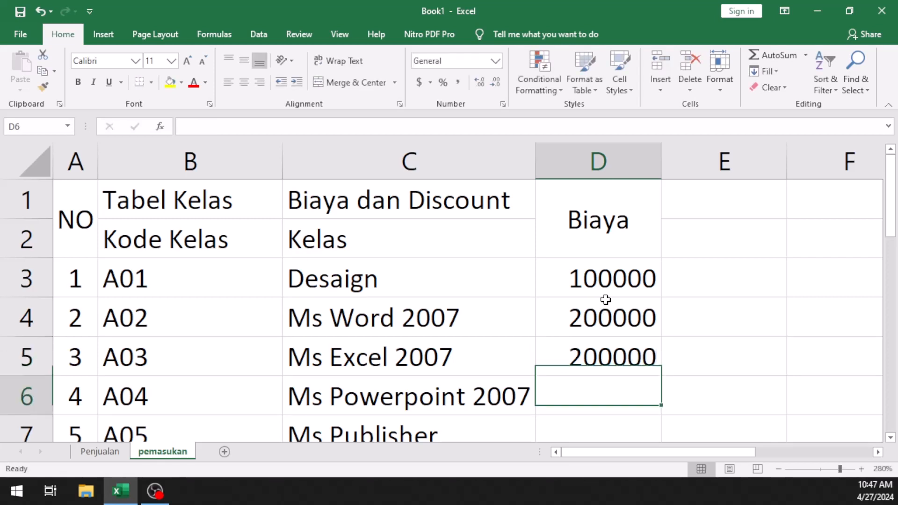
{"action": "type", "text": "15"}
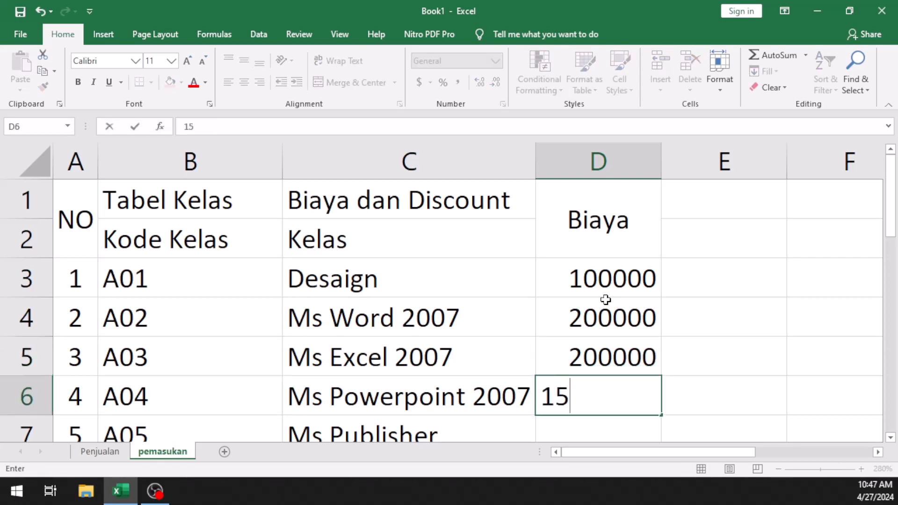
{"action": "type", "text": "0000"}
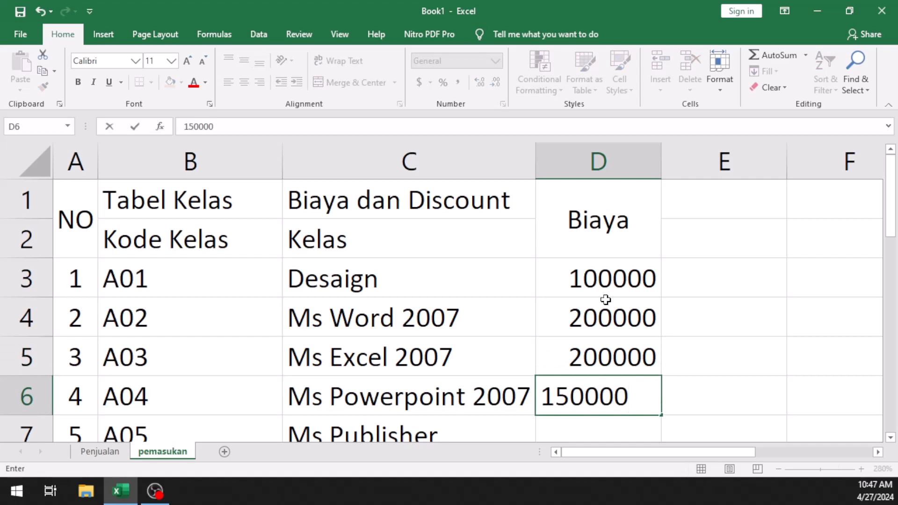
{"action": "key", "text": "Return"}
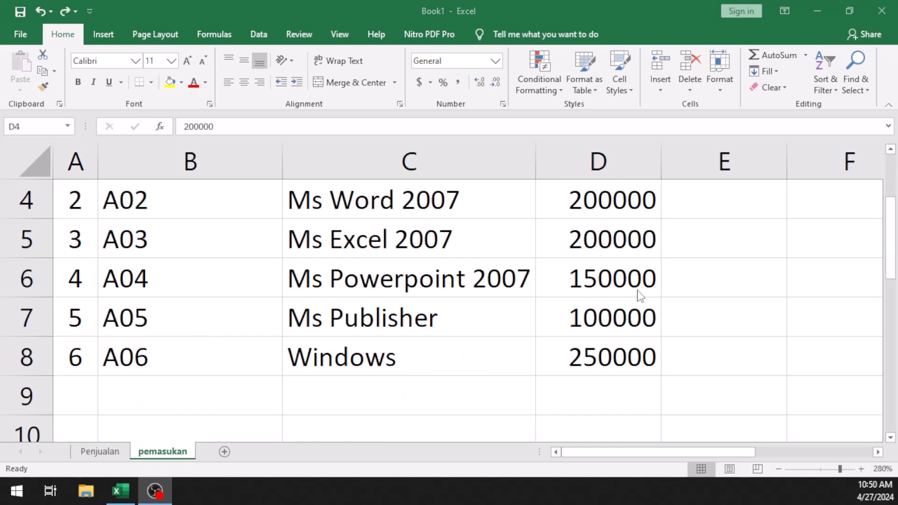
- Review the fees in the Biaya column for every class from A01 to A06
{"action": "scroll", "coordinate": [640, 296], "scroll_direction": "up", "scroll_amount": 1}
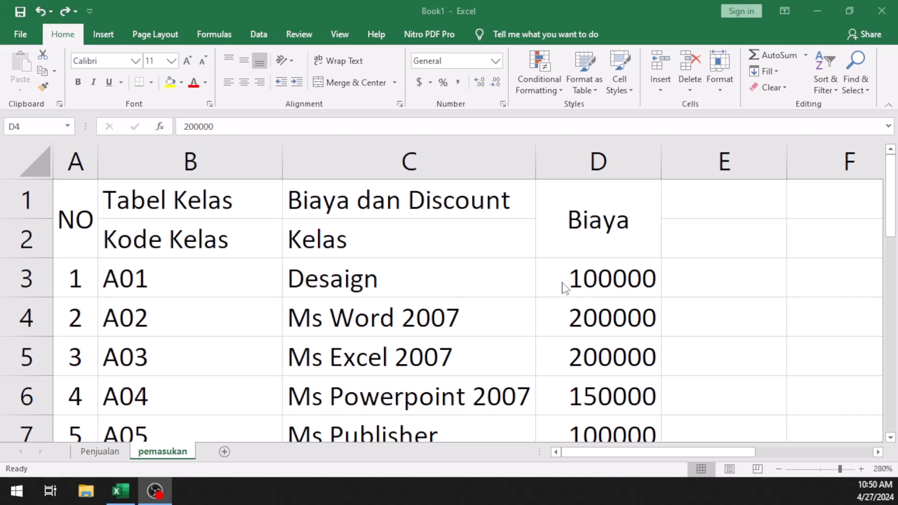
{"action": "left_click", "coordinate": [617, 281]}
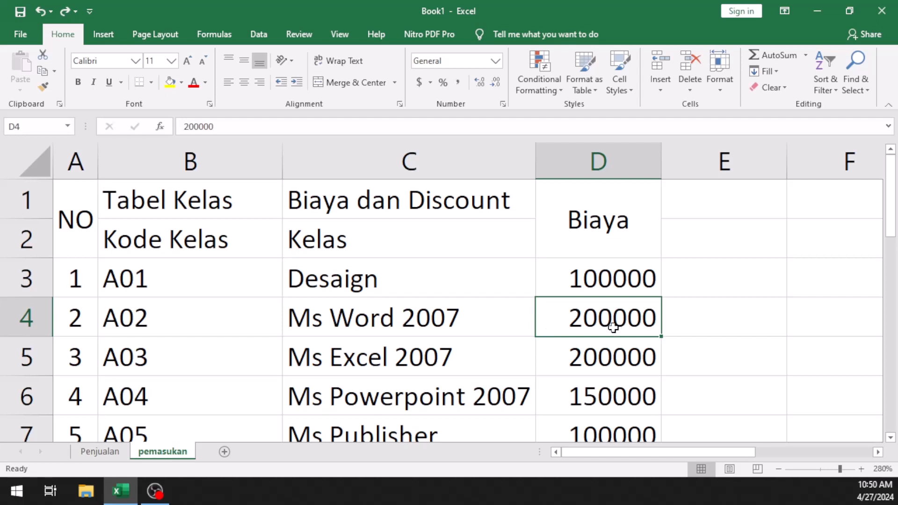
{"action": "scroll", "coordinate": [619, 312], "scroll_direction": "down", "scroll_amount": 1}
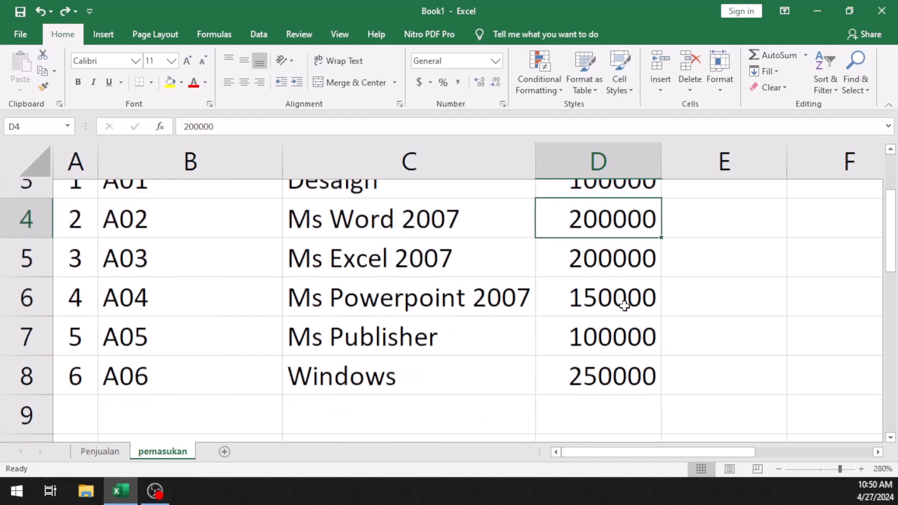
{"action": "scroll", "coordinate": [625, 310], "scroll_direction": "up", "scroll_amount": 1}
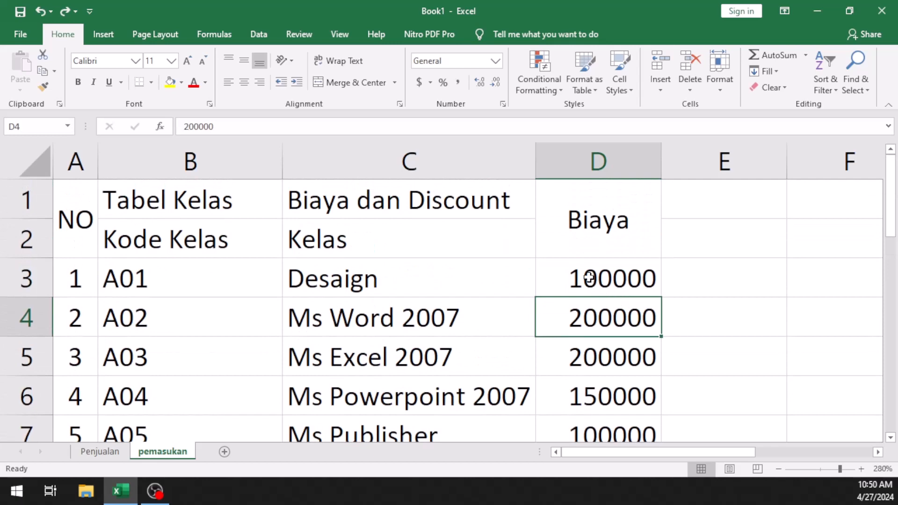
{"action": "left_click", "coordinate": [547, 265]}
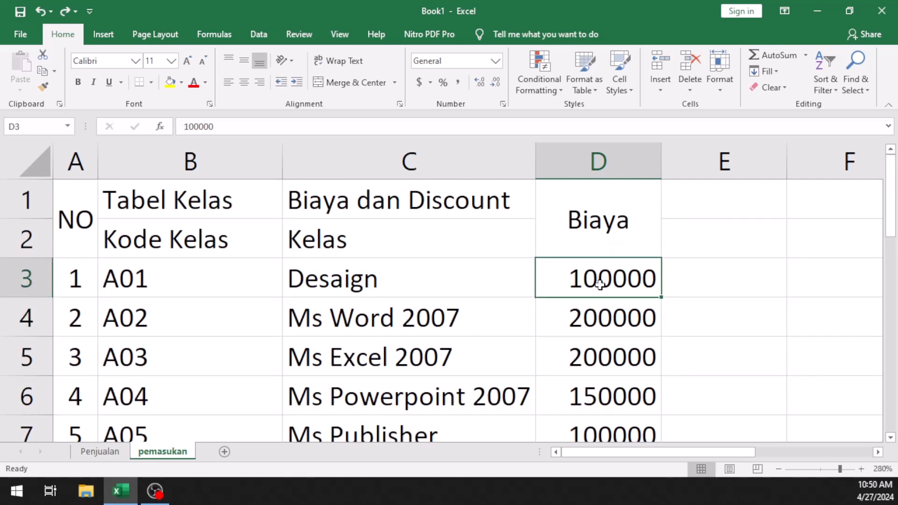
{"action": "scroll", "coordinate": [604, 269], "scroll_direction": "down", "scroll_amount": 1}
{"action": "scroll", "coordinate": [606, 266], "scroll_direction": "up", "scroll_amount": 1}
{"action": "scroll", "coordinate": [606, 266], "scroll_direction": "down", "scroll_amount": 1}
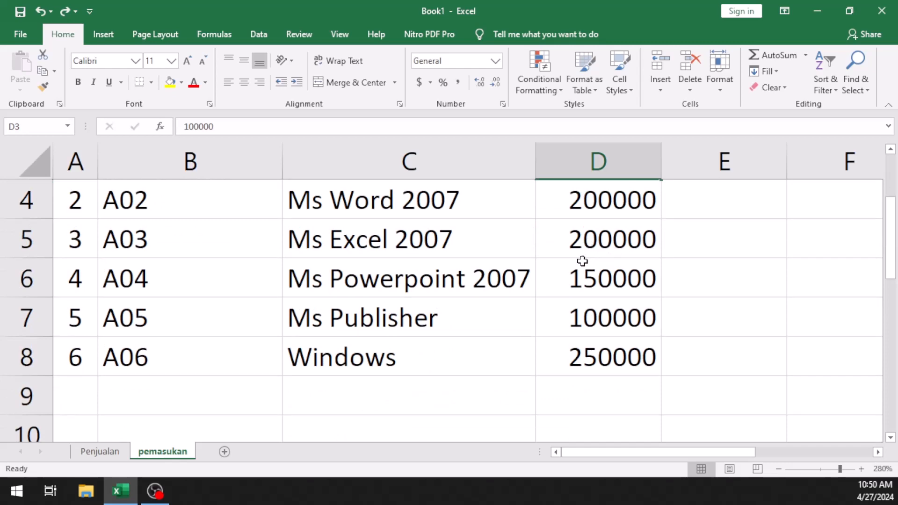
{"action": "scroll", "coordinate": [588, 261], "scroll_direction": "up", "scroll_amount": 1}
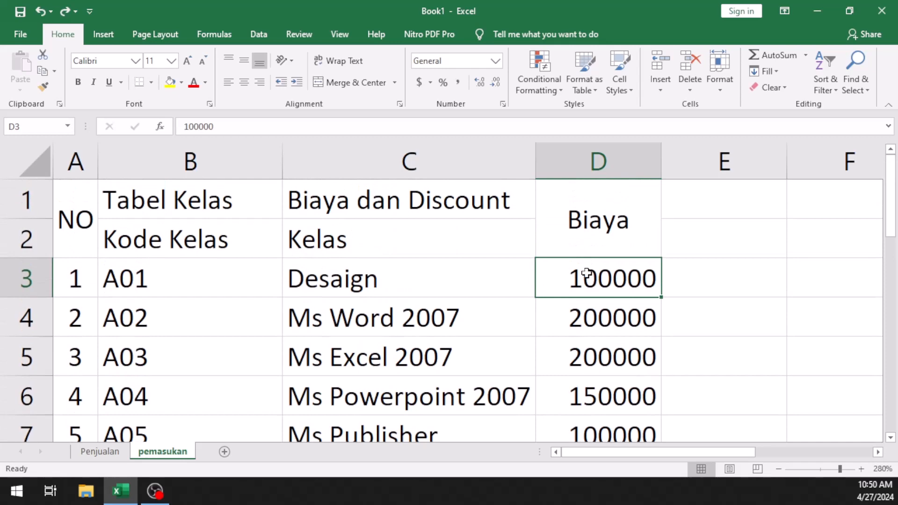
{"action": "left_click", "coordinate": [593, 239]}
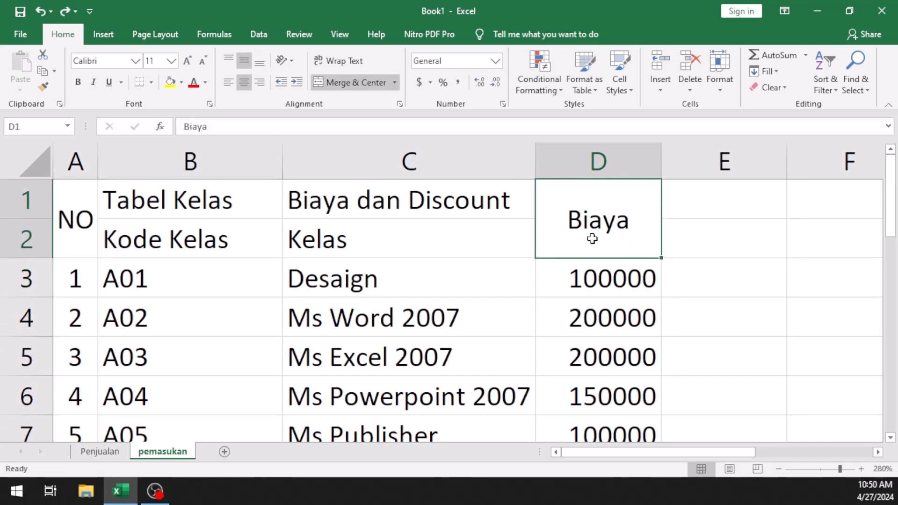
{"action": "left_click", "coordinate": [593, 274]}
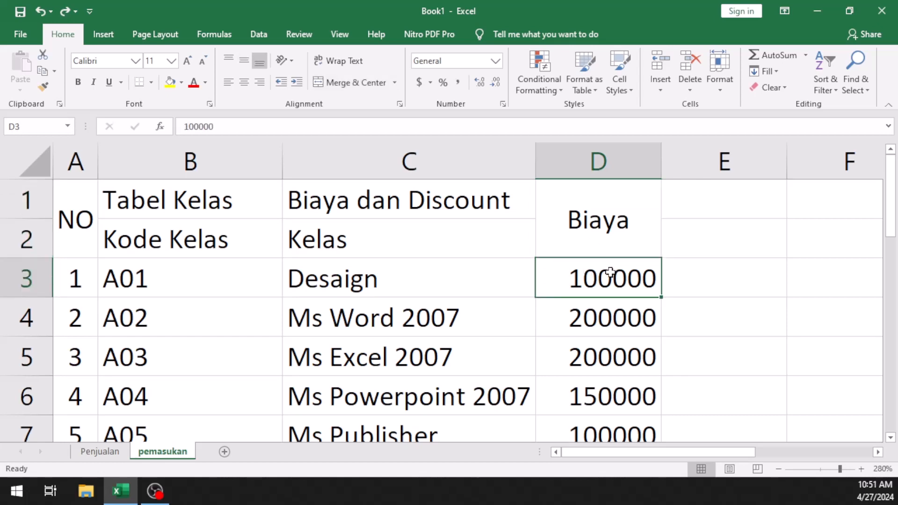
{"action": "scroll", "coordinate": [610, 272], "scroll_direction": "down", "scroll_amount": 1}
{"action": "scroll", "coordinate": [610, 272], "scroll_direction": "up", "scroll_amount": 1}
{"action": "scroll", "coordinate": [609, 271], "scroll_direction": "down", "scroll_amount": 1}
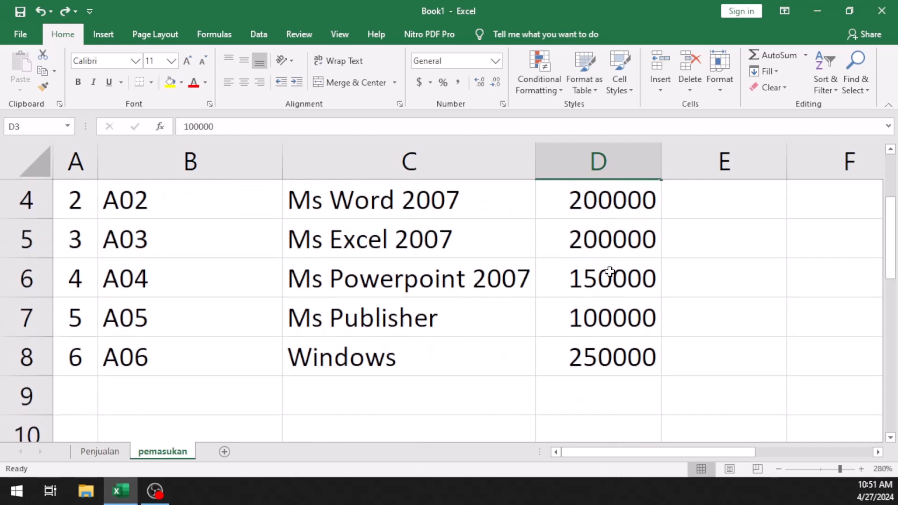
- Select the fees in D3:D8 and open the Format Cells dialog for them
{"action": "scroll", "coordinate": [605, 229], "scroll_direction": "up", "scroll_amount": 1}
{"action": "left_click_drag", "start_coordinate": [589, 282], "coordinate": [618, 367]}
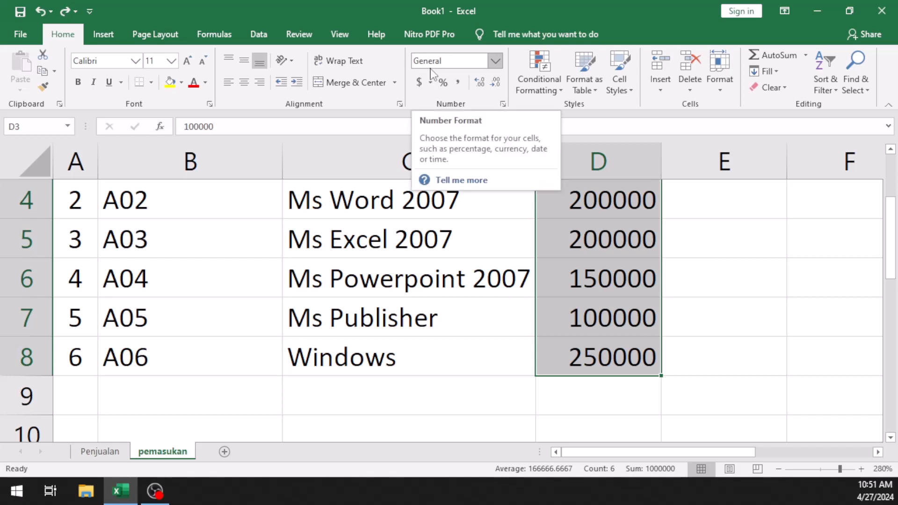
{"action": "left_click", "coordinate": [496, 63]}
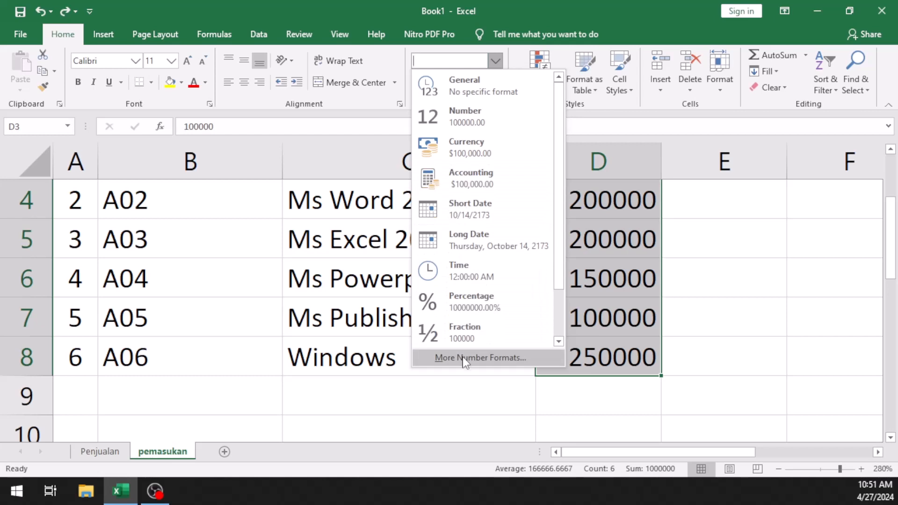
{"action": "scroll", "coordinate": [534, 276], "scroll_direction": "down", "scroll_amount": 2}
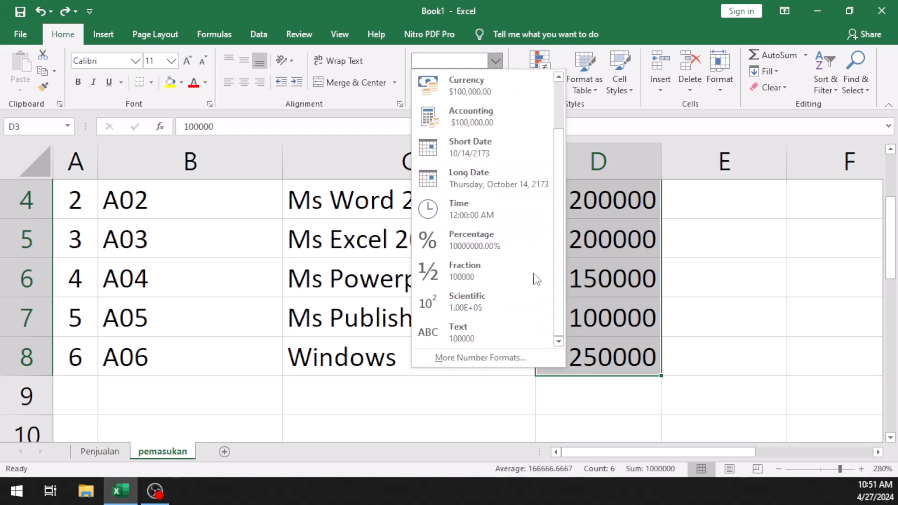
{"action": "left_click", "coordinate": [484, 359]}
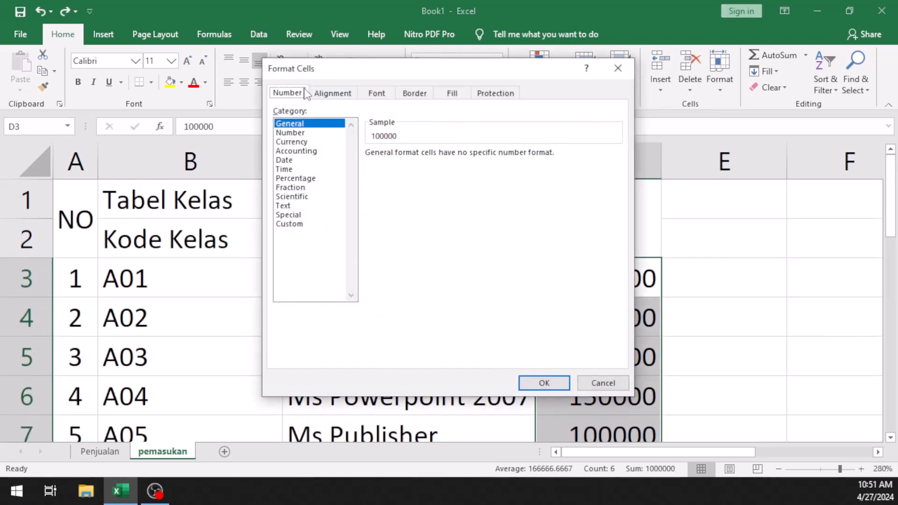
- Look through the alignment, font, border, fill and protection settings for the selected fee cells
{"action": "left_click", "coordinate": [325, 96]}
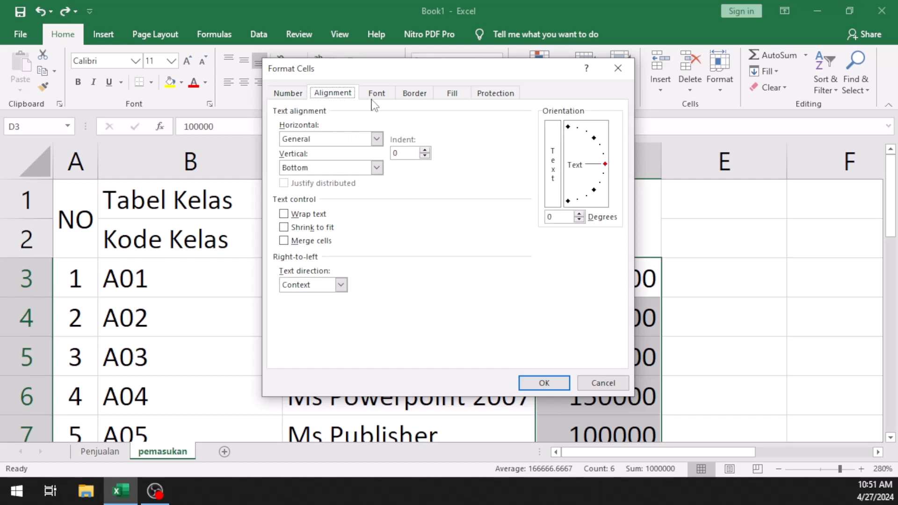
{"action": "left_click", "coordinate": [383, 96]}
{"action": "left_click", "coordinate": [408, 96]}
{"action": "left_click", "coordinate": [463, 98]}
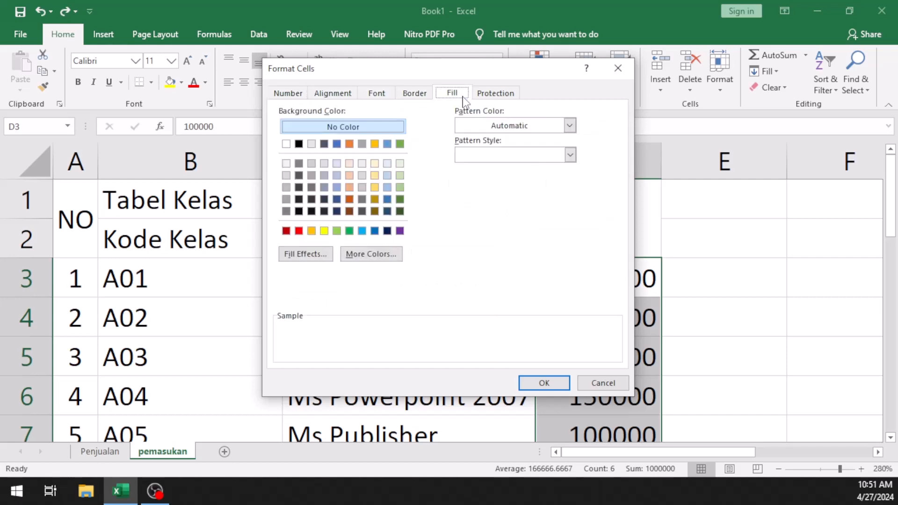
{"action": "left_click", "coordinate": [490, 97]}
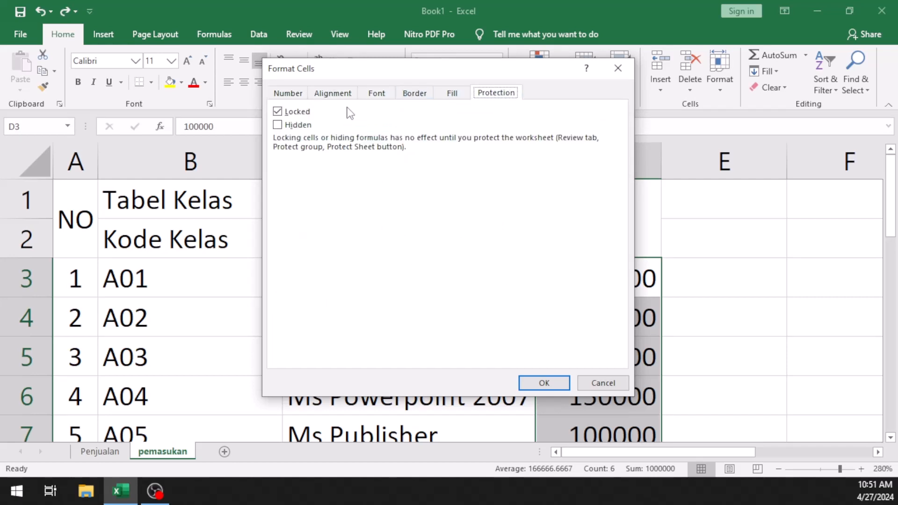
- Format the selected fees in D3:D8 as Accounting with the Rp Indonesian symbol and 0 decimal places
{"action": "left_click", "coordinate": [301, 99]}
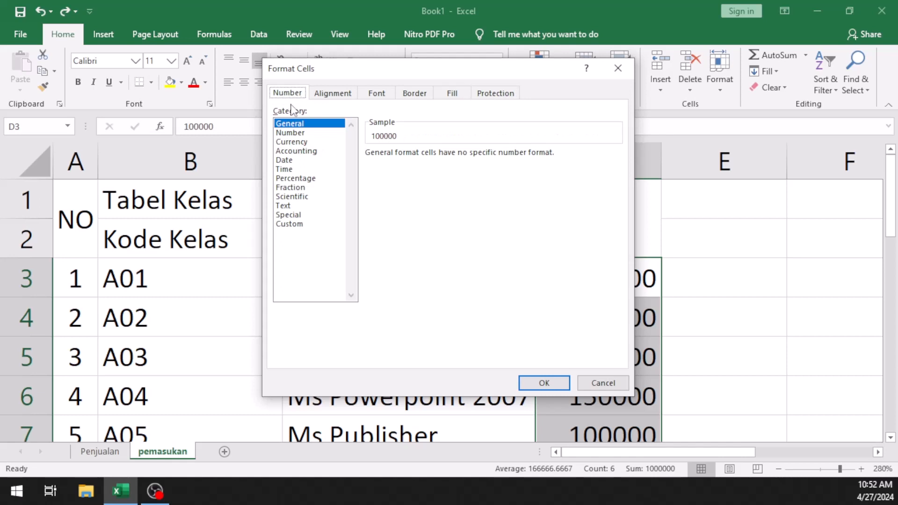
{"action": "left_click", "coordinate": [296, 151]}
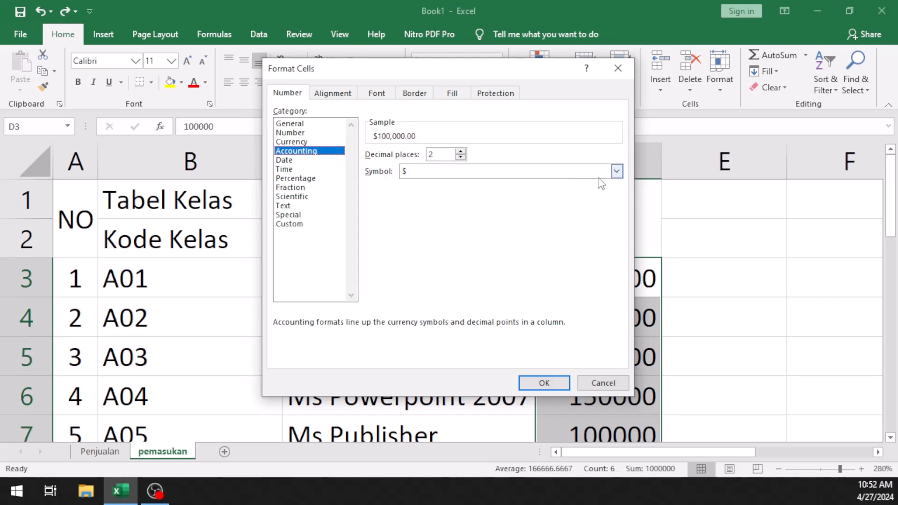
{"action": "left_click", "coordinate": [618, 172]}
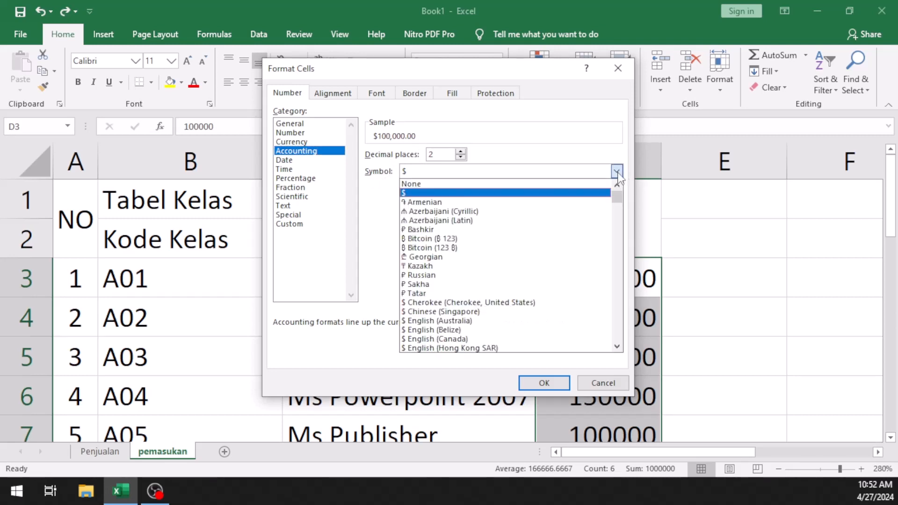
{"action": "left_click_drag", "start_coordinate": [617, 199], "coordinate": [615, 263]}
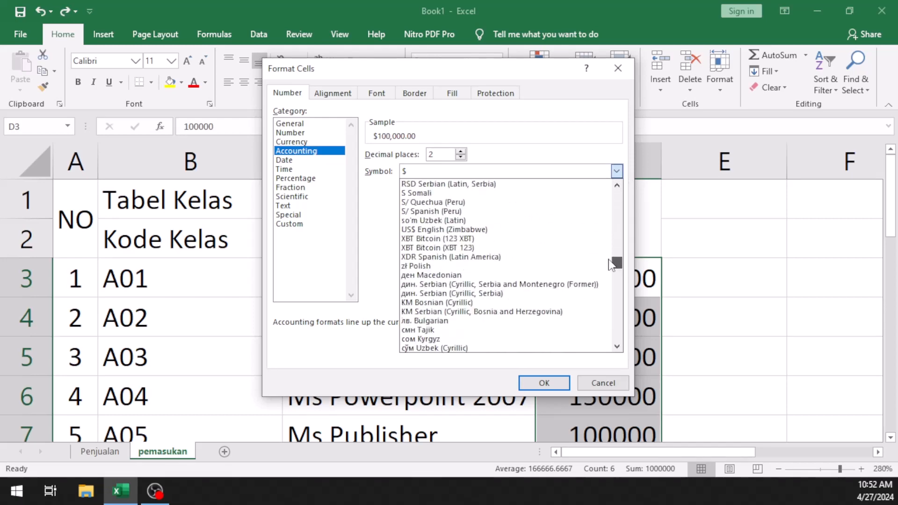
{"action": "scroll", "coordinate": [419, 253], "scroll_direction": "up", "scroll_amount": 4}
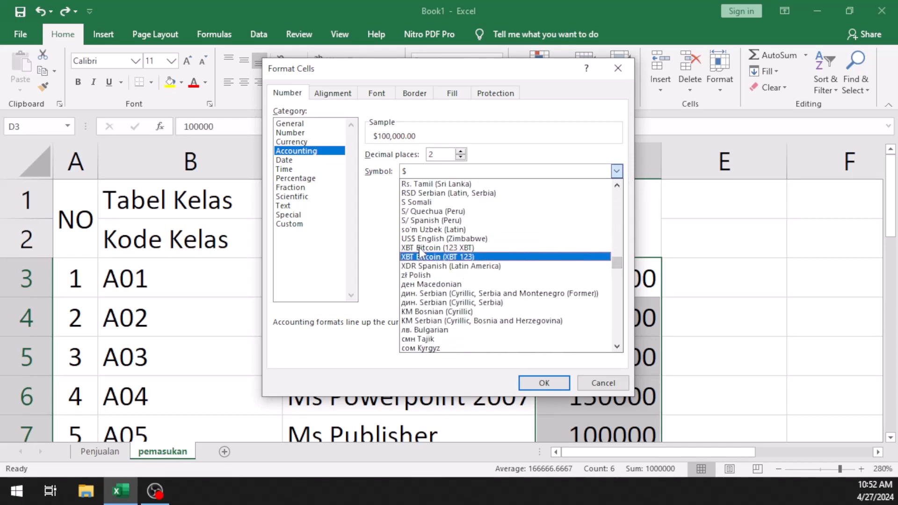
{"action": "scroll", "coordinate": [420, 253], "scroll_direction": "up", "scroll_amount": 1}
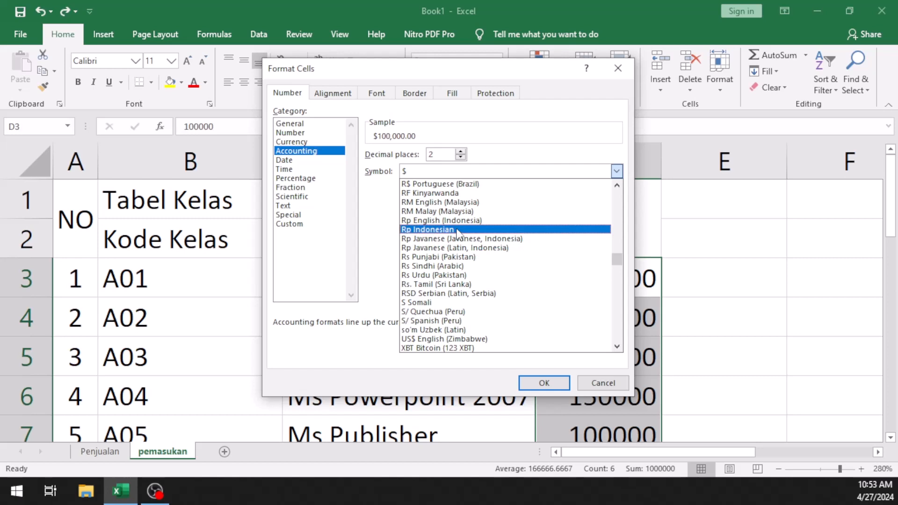
{"action": "left_click", "coordinate": [459, 230]}
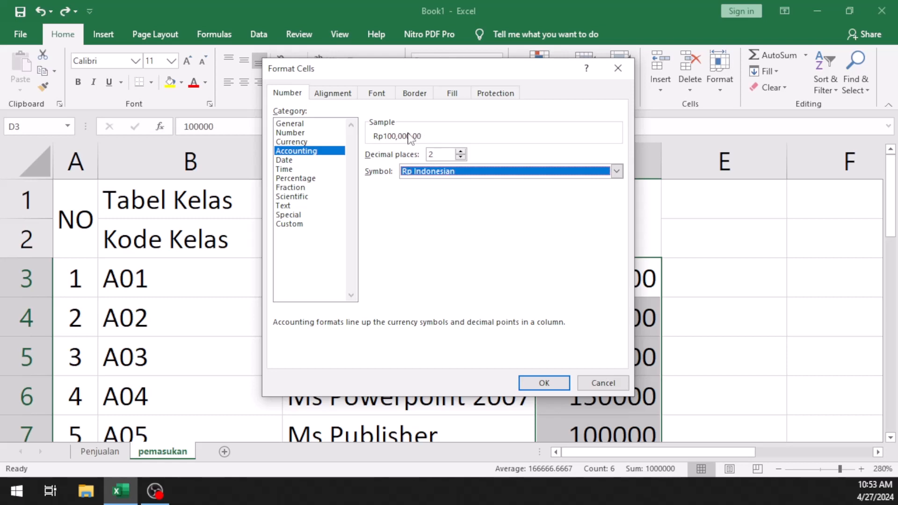
{"action": "left_click", "coordinate": [462, 158]}
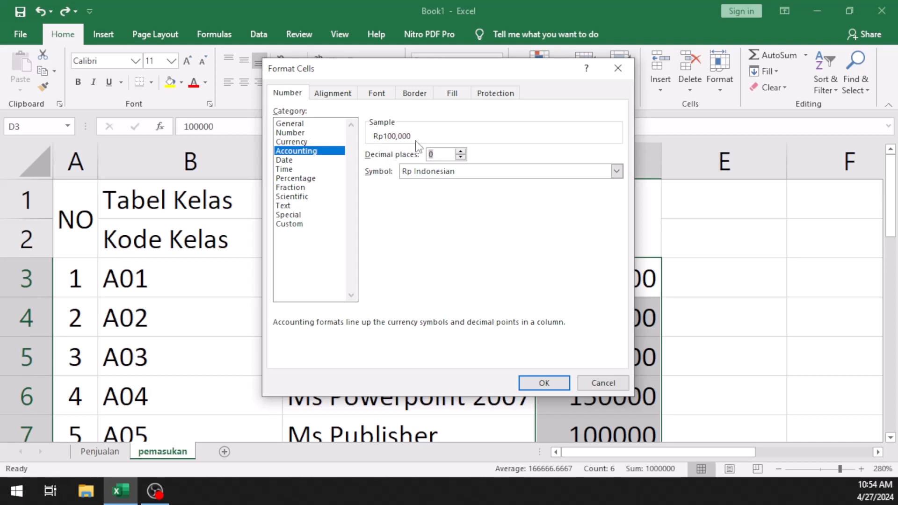
{"action": "left_click", "coordinate": [438, 155]}
{"action": "left_click", "coordinate": [543, 386]}
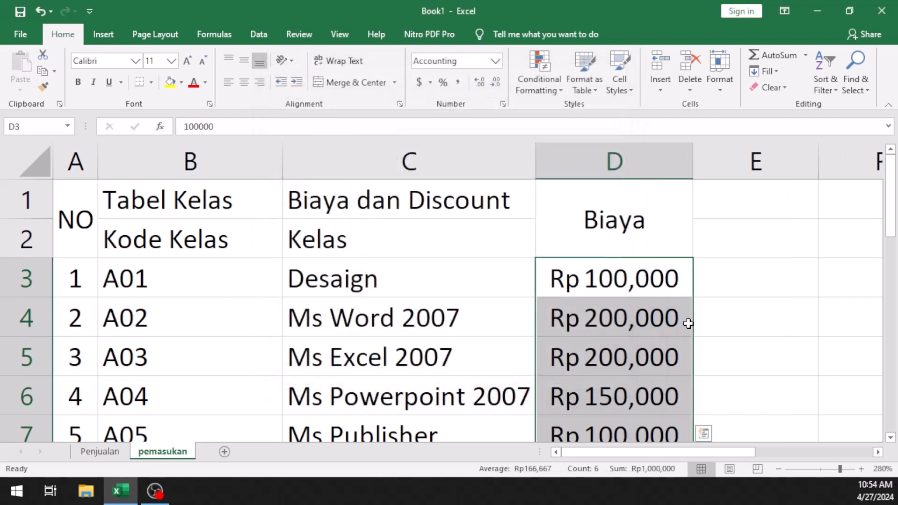
- Review the currency formatting of the Biaya values for all classes down to Windows in row 8
{"action": "scroll", "coordinate": [723, 265], "scroll_direction": "down", "scroll_amount": 1}
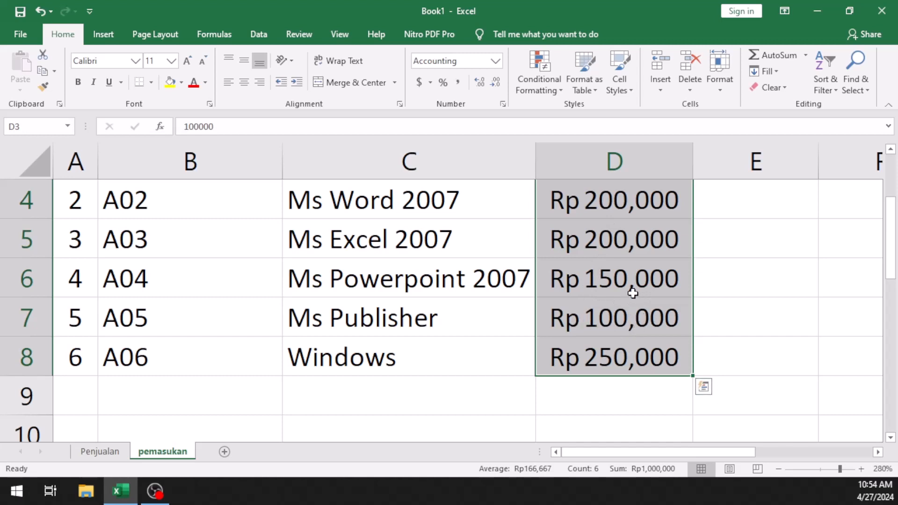
{"action": "scroll", "coordinate": [633, 291], "scroll_direction": "down", "scroll_amount": 1}
{"action": "scroll", "coordinate": [633, 294], "scroll_direction": "up", "scroll_amount": 2}
{"action": "scroll", "coordinate": [633, 293], "scroll_direction": "down", "scroll_amount": 3}
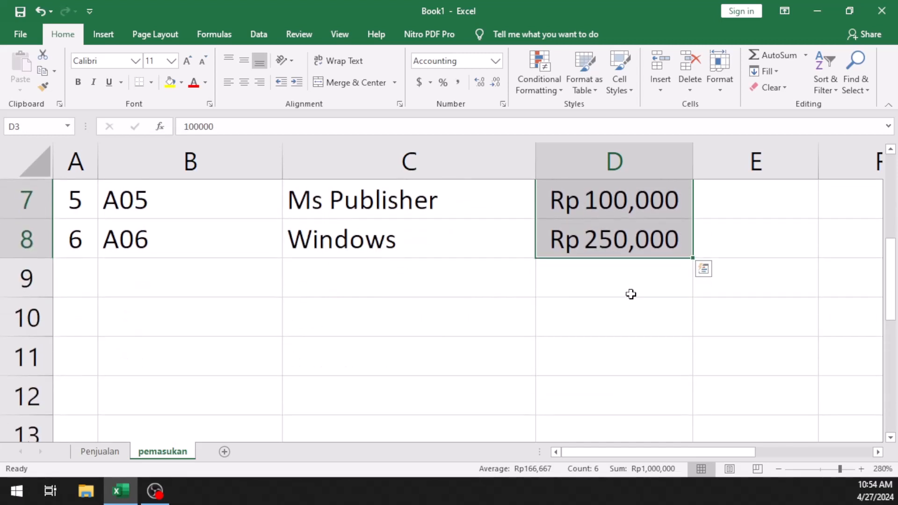
{"action": "left_click", "coordinate": [605, 279]}
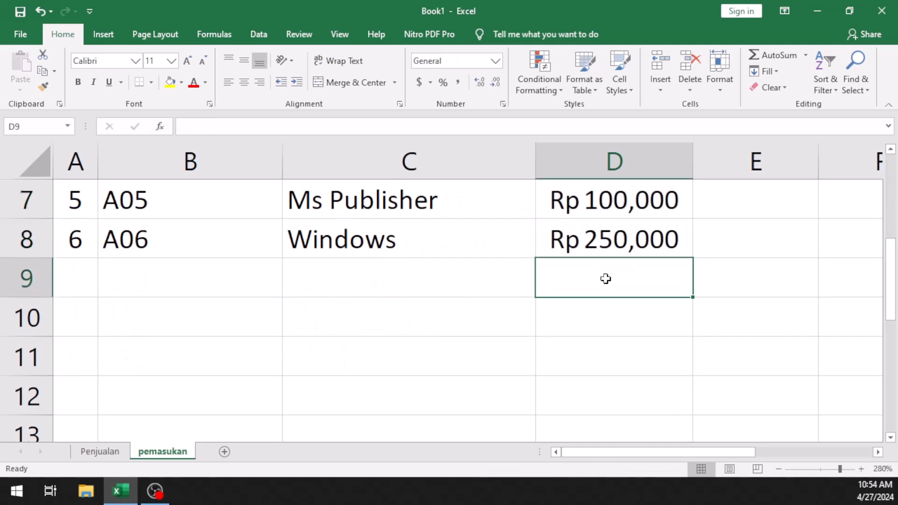
{"action": "scroll", "coordinate": [601, 280], "scroll_direction": "up", "scroll_amount": 1}
{"action": "scroll", "coordinate": [601, 280], "scroll_direction": "up", "scroll_amount": 1}
{"action": "scroll", "coordinate": [601, 279], "scroll_direction": "down", "scroll_amount": 1}
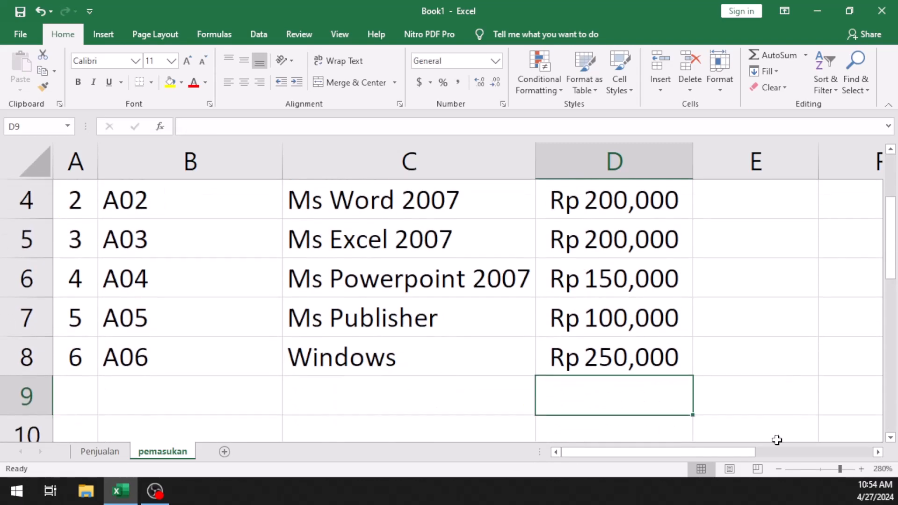
{"action": "left_click", "coordinate": [779, 468]}
{"action": "left_click", "coordinate": [778, 469]}
{"action": "left_click", "coordinate": [779, 469]}
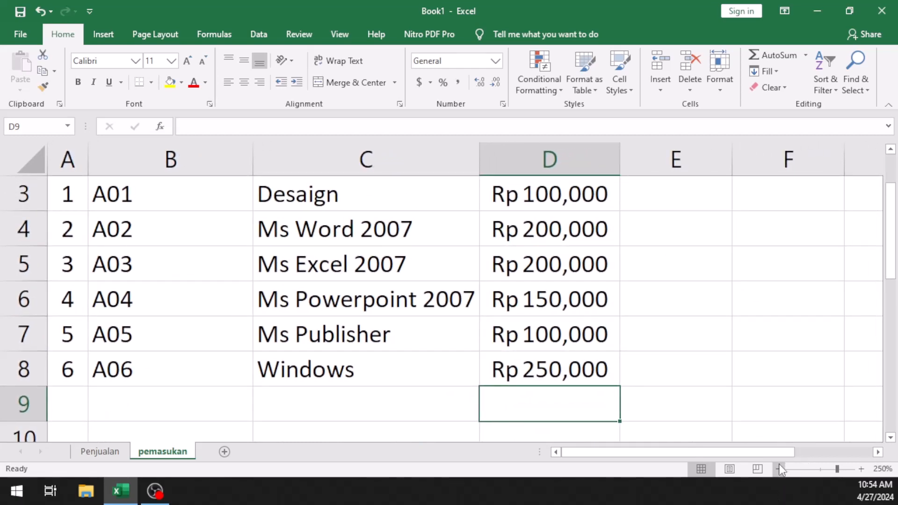
{"action": "left_click", "coordinate": [779, 469]}
{"action": "scroll", "coordinate": [532, 236], "scroll_direction": "down", "scroll_amount": 2}
{"action": "scroll", "coordinate": [532, 236], "scroll_direction": "up", "scroll_amount": 1}
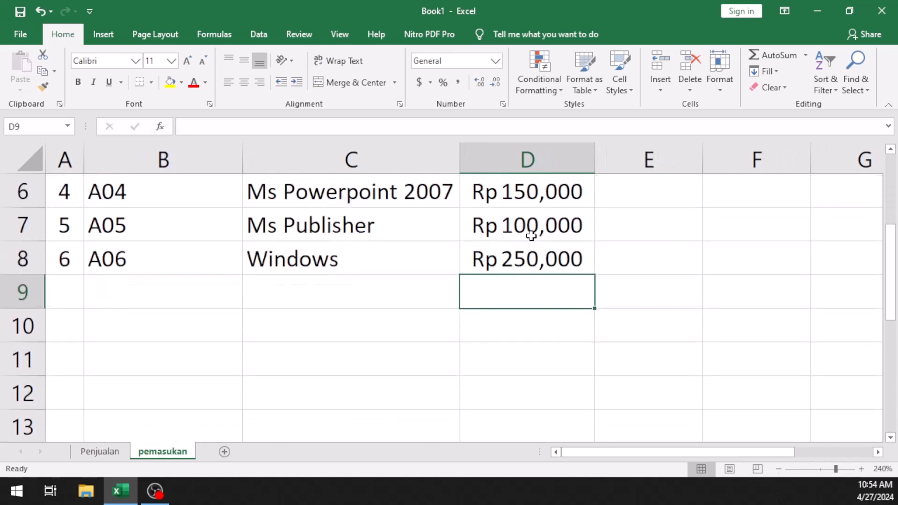
- Examine the raw value stored in fee cell D8 and compare its number format with that of empty cell D9
{"action": "left_click", "coordinate": [526, 255]}
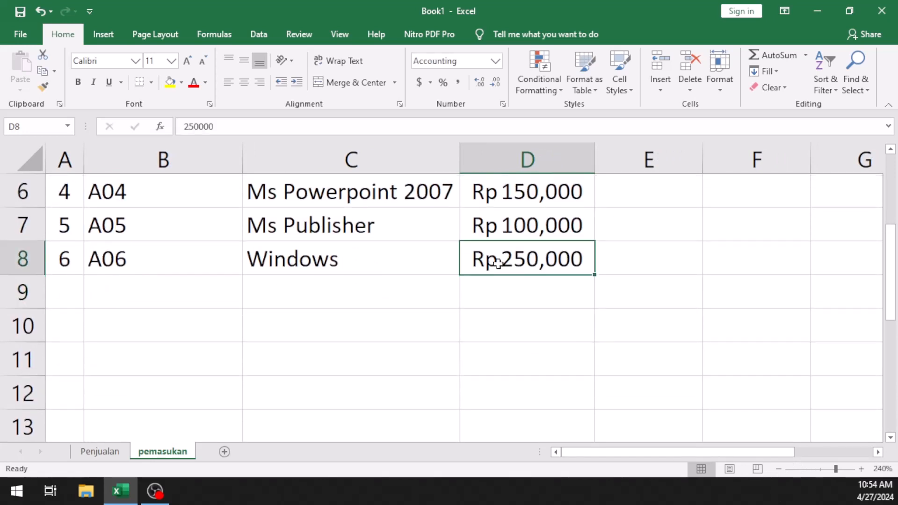
{"action": "left_click", "coordinate": [538, 233]}
{"action": "left_click", "coordinate": [546, 248]}
{"action": "double_click", "coordinate": [546, 248]}
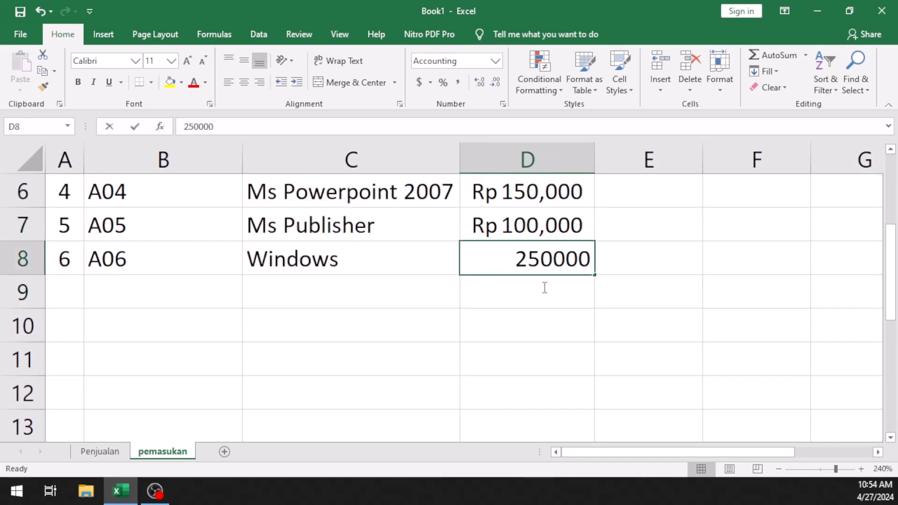
{"action": "left_click", "coordinate": [512, 292]}
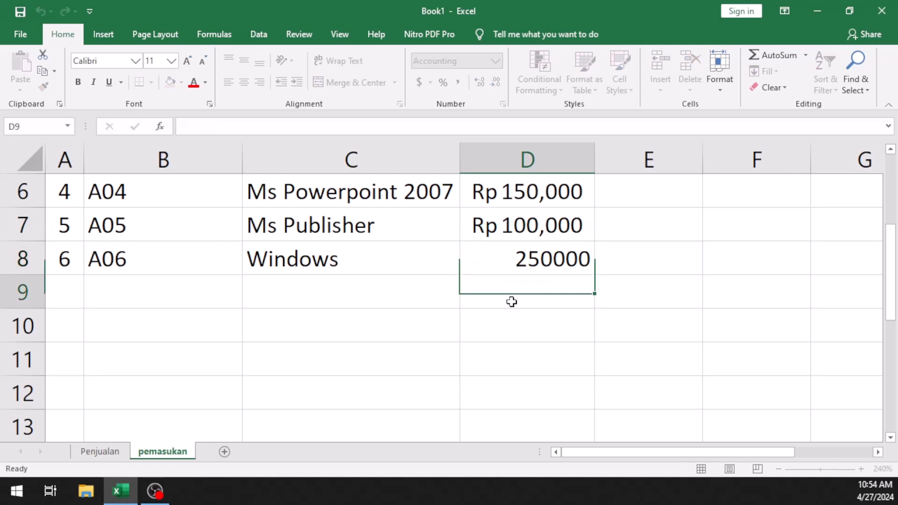
{"action": "left_click", "coordinate": [525, 257]}
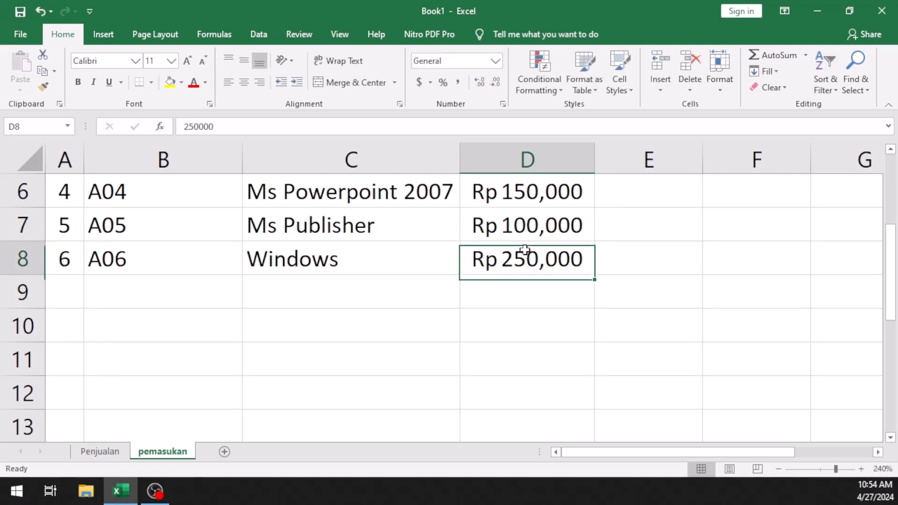
{"action": "double_click", "coordinate": [527, 259]}
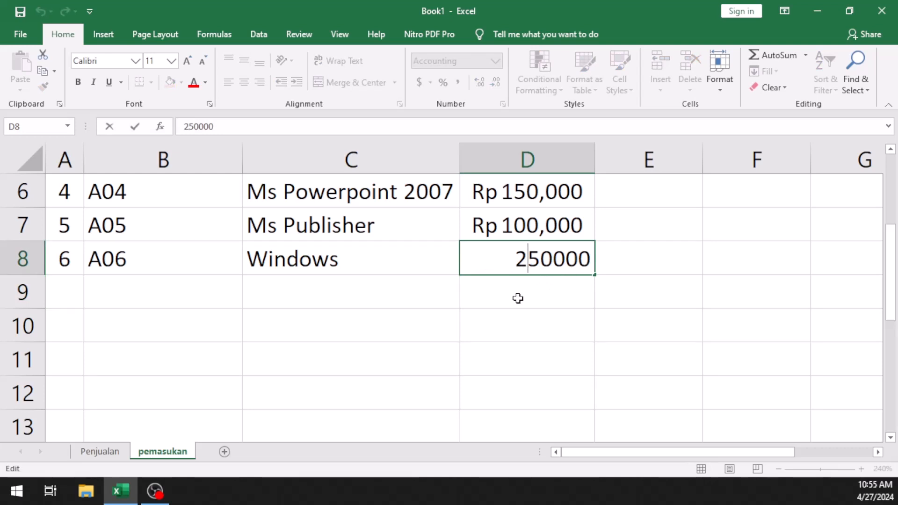
{"action": "left_click", "coordinate": [518, 299]}
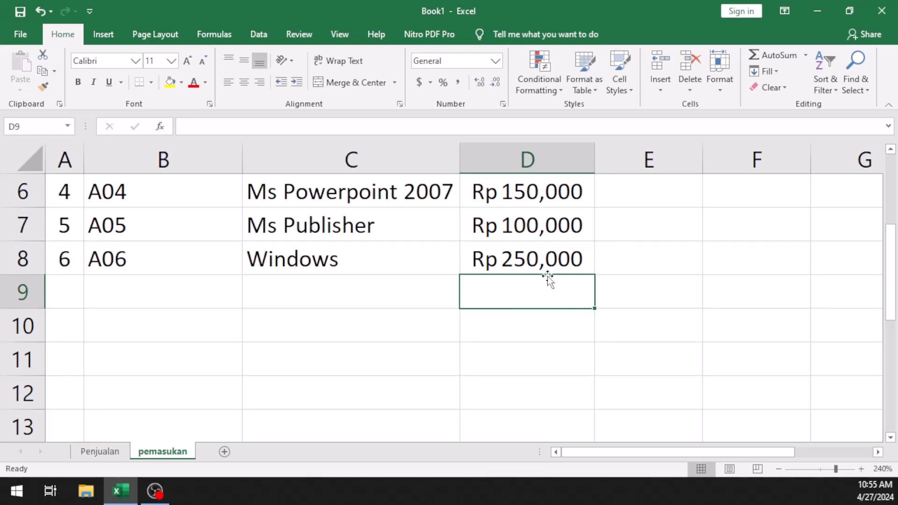
{"action": "double_click", "coordinate": [552, 262]}
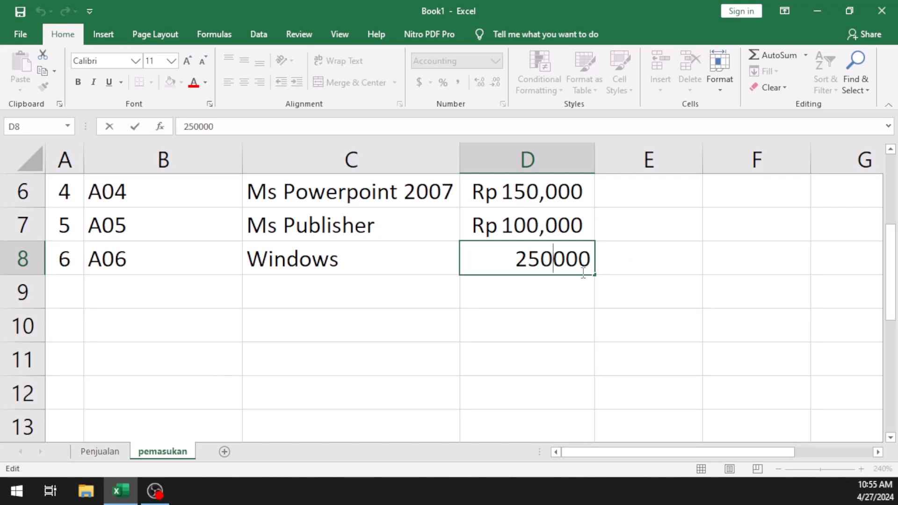
{"action": "left_click", "coordinate": [521, 296]}
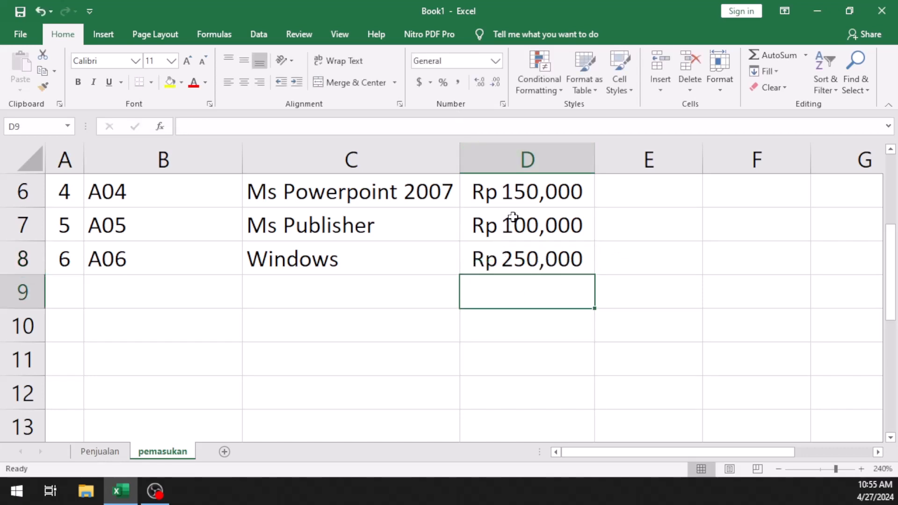
{"action": "left_click", "coordinate": [504, 248]}
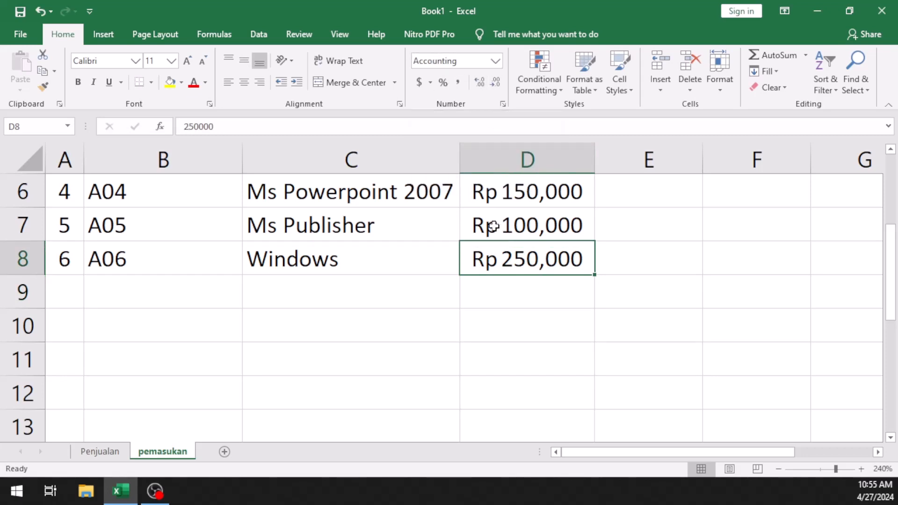
{"action": "left_click", "coordinate": [480, 287]}
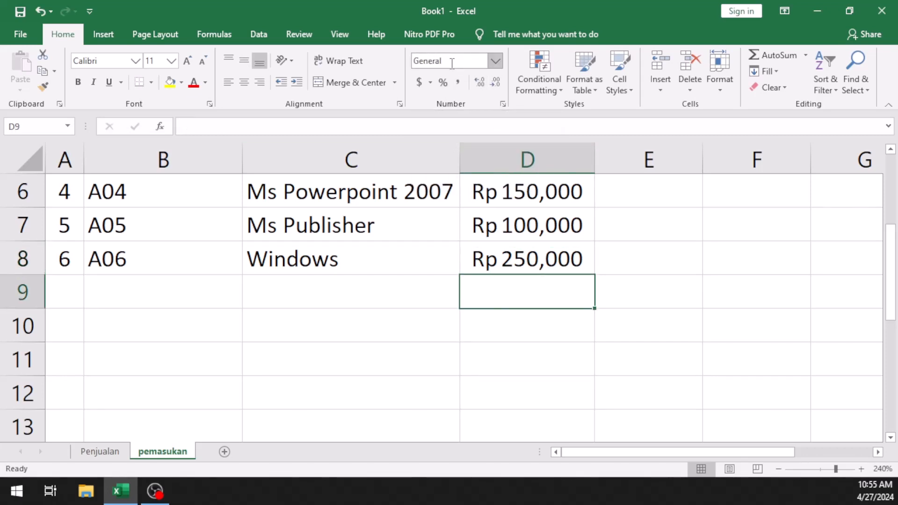
{"action": "left_click", "coordinate": [509, 247]}
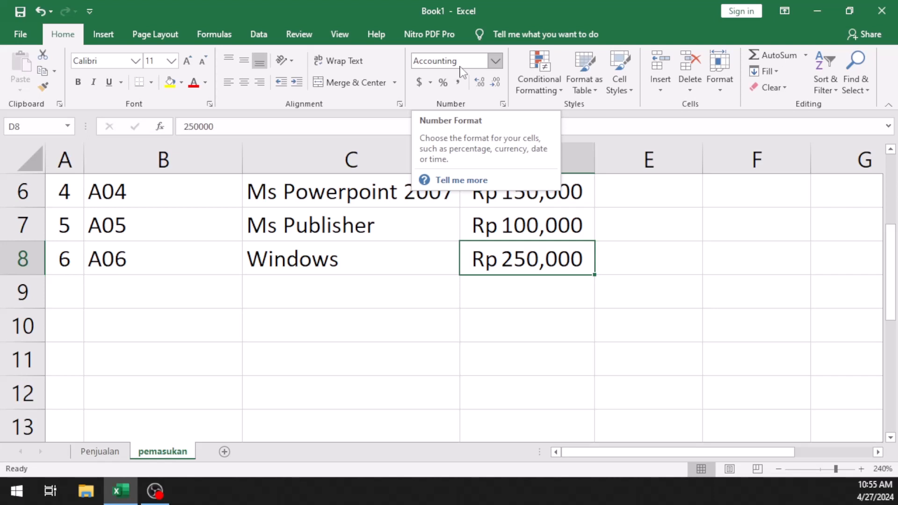
- Review the class table's header cells, including NO, Tabel Kelas and Kode Kelas, and the empty column beside Biaya
{"action": "scroll", "coordinate": [374, 253], "scroll_direction": "up", "scroll_amount": 1}
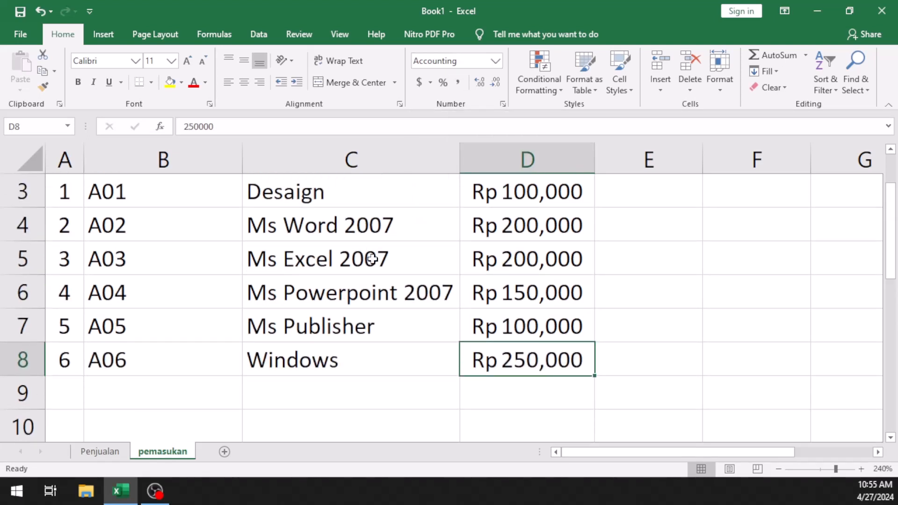
{"action": "scroll", "coordinate": [371, 259], "scroll_direction": "up", "scroll_amount": 1}
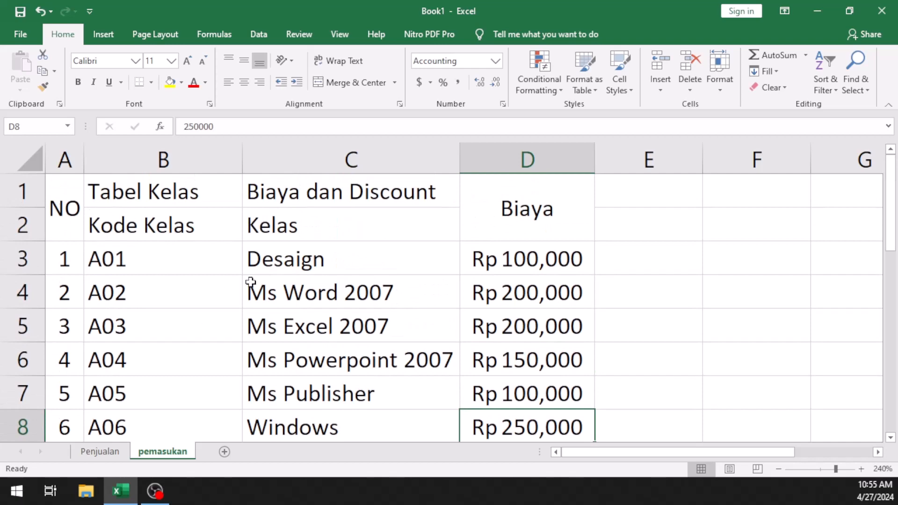
{"action": "scroll", "coordinate": [567, 251], "scroll_direction": "down", "scroll_amount": 2}
{"action": "scroll", "coordinate": [431, 262], "scroll_direction": "up", "scroll_amount": 2}
{"action": "left_click", "coordinate": [69, 215]}
{"action": "left_click", "coordinate": [70, 261]}
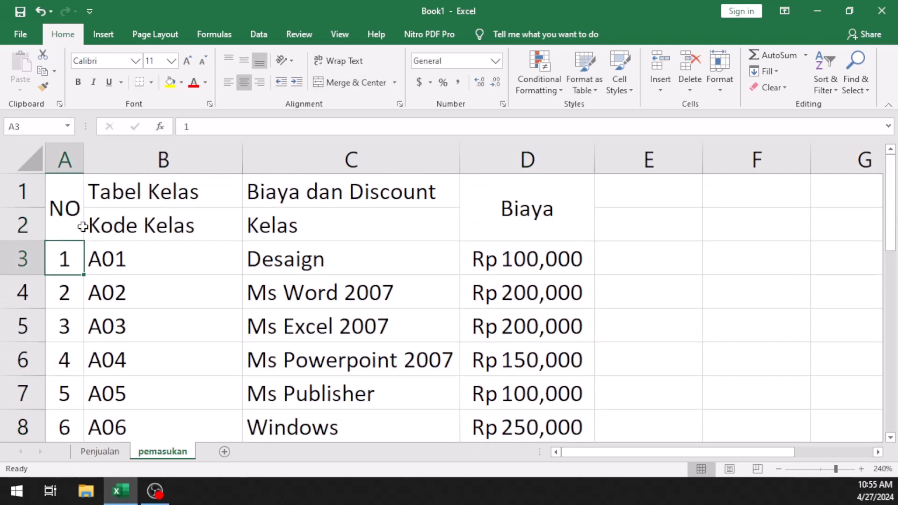
{"action": "left_click", "coordinate": [118, 192]}
{"action": "left_click", "coordinate": [132, 225]}
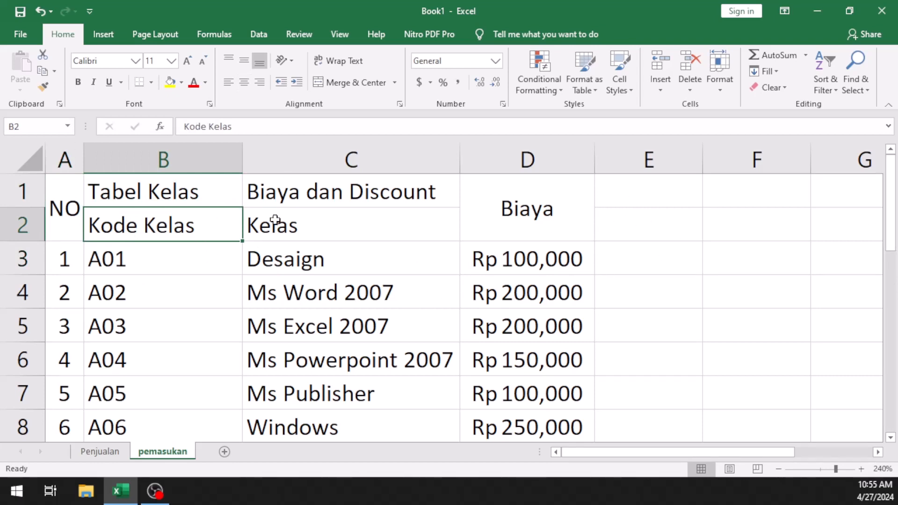
{"action": "left_click", "coordinate": [647, 220]}
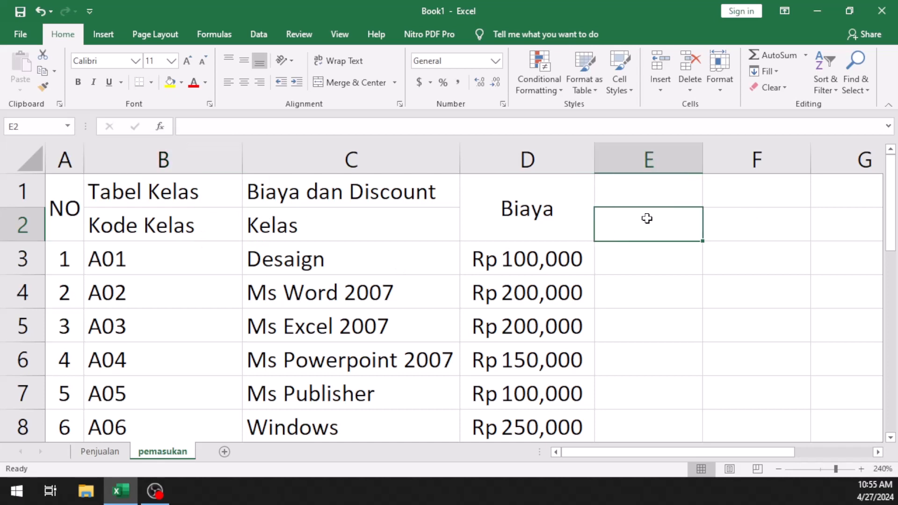
- Examine the table's extent from the NO header down to the number, code, class and fee cells of row 8
{"action": "left_click", "coordinate": [70, 206]}
{"action": "scroll", "coordinate": [70, 206], "scroll_direction": "down", "scroll_amount": 2}
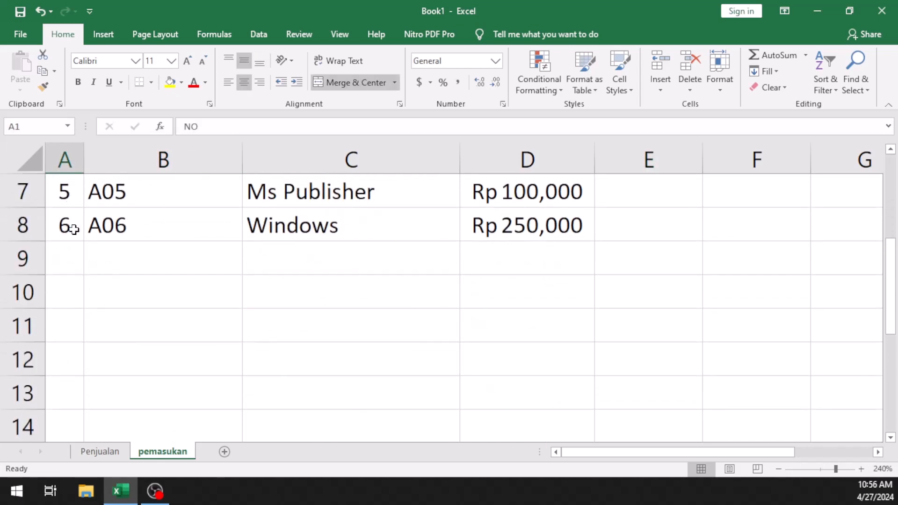
{"action": "left_click", "coordinate": [74, 230]}
{"action": "left_click", "coordinate": [120, 227]}
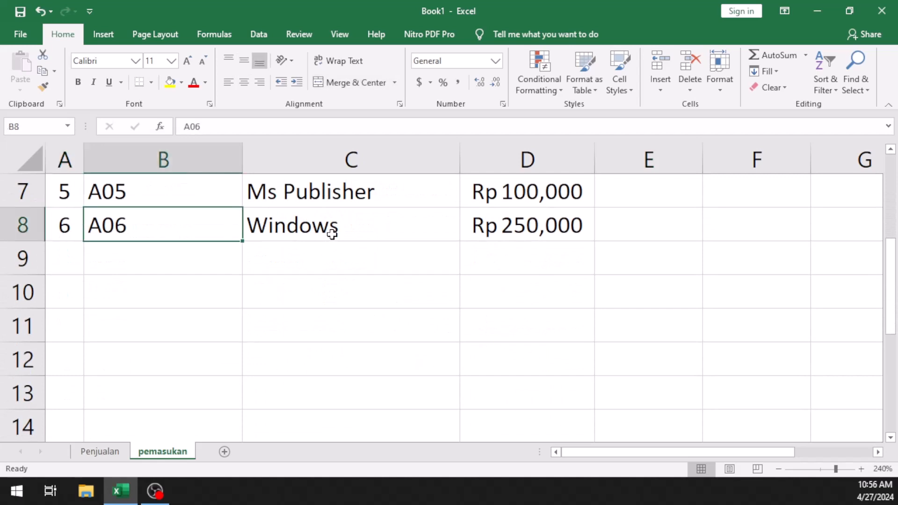
{"action": "left_click", "coordinate": [333, 229]}
{"action": "left_click", "coordinate": [524, 220]}
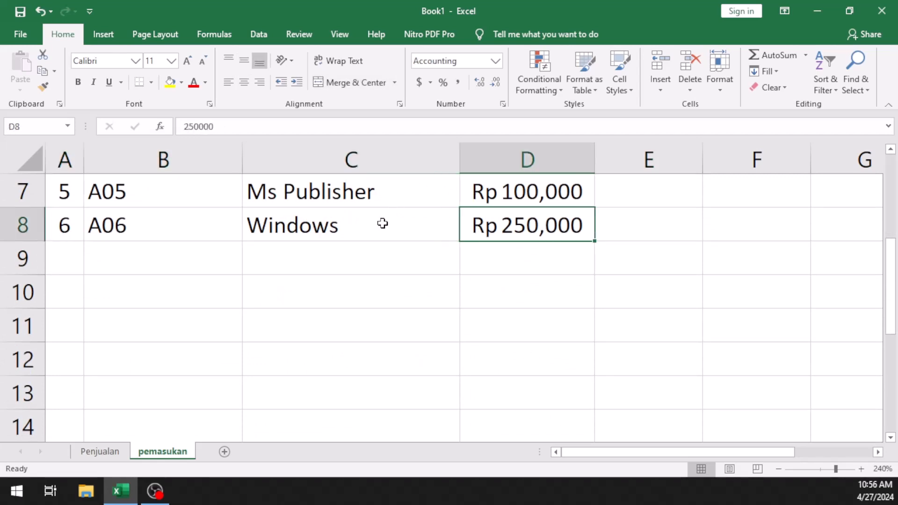
{"action": "scroll", "coordinate": [383, 223], "scroll_direction": "up", "scroll_amount": 1}
{"action": "scroll", "coordinate": [383, 223], "scroll_direction": "up", "scroll_amount": 2}
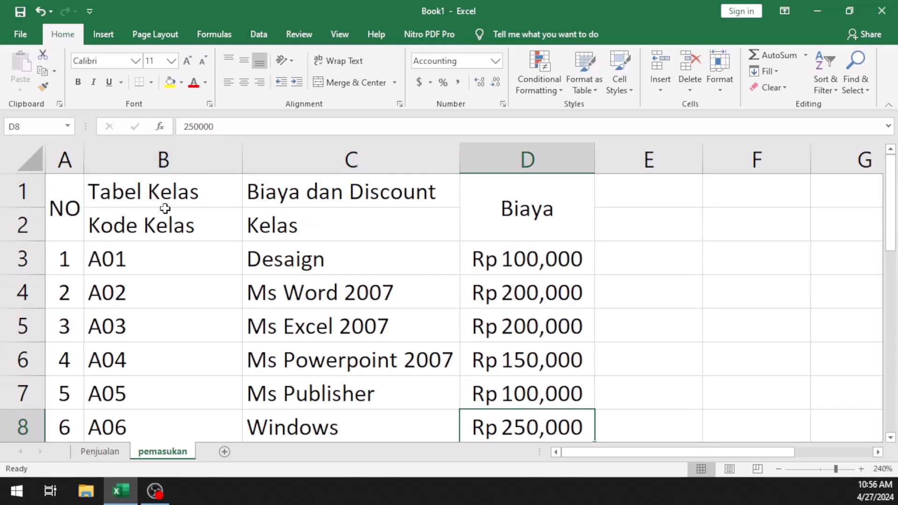
{"action": "left_click", "coordinate": [73, 209]}
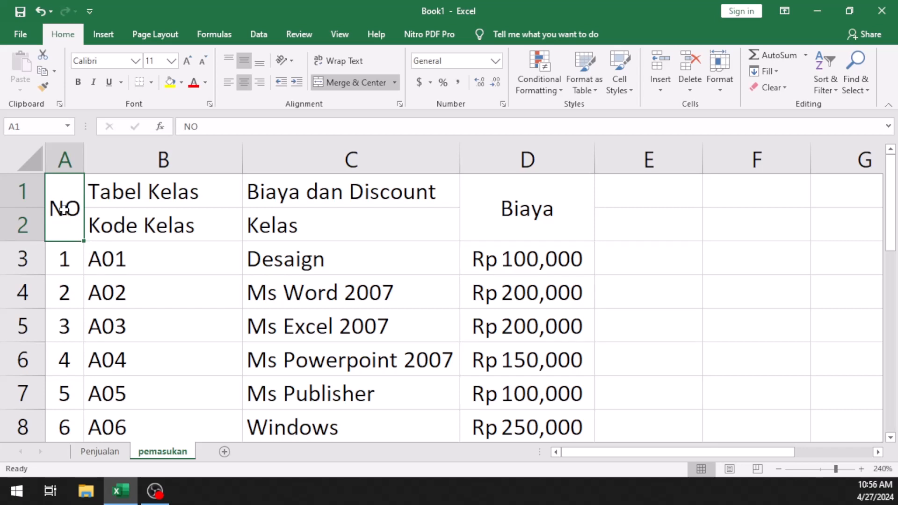
{"action": "left_click_drag", "start_coordinate": [64, 208], "coordinate": [509, 405]}
{"action": "left_click", "coordinate": [525, 412]}
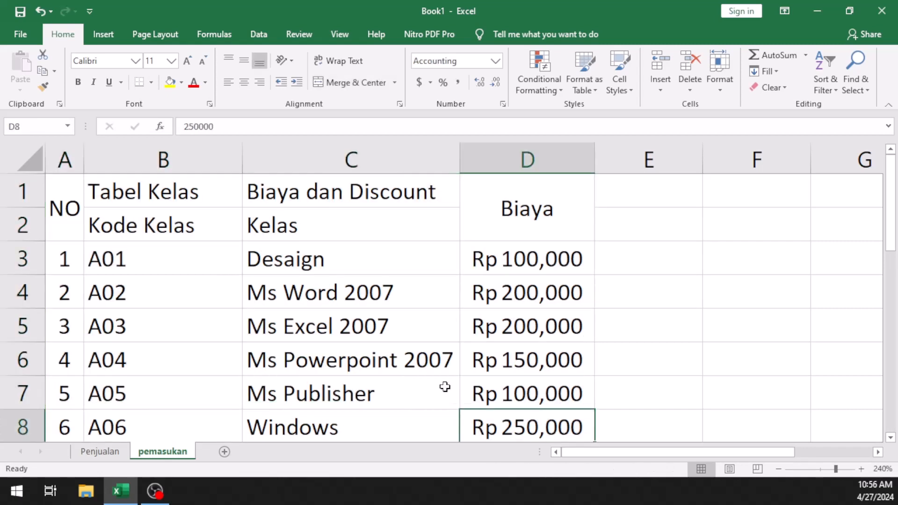
- Set the font of the whole class table, A1:D8, to Times New Roman
{"action": "left_click", "coordinate": [58, 195]}
{"action": "left_click_drag", "start_coordinate": [57, 195], "coordinate": [526, 414]}
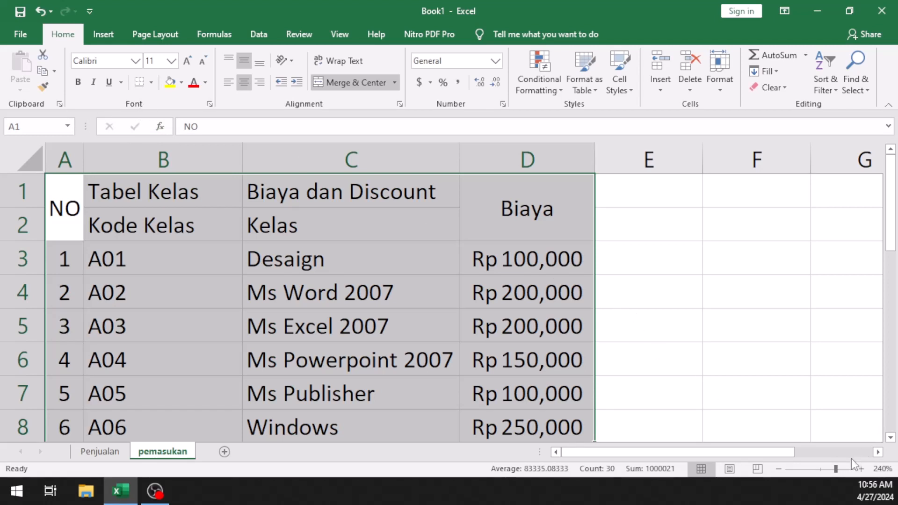
{"action": "left_click", "coordinate": [862, 469]}
{"action": "left_click", "coordinate": [862, 470]}
{"action": "left_click", "coordinate": [861, 470]}
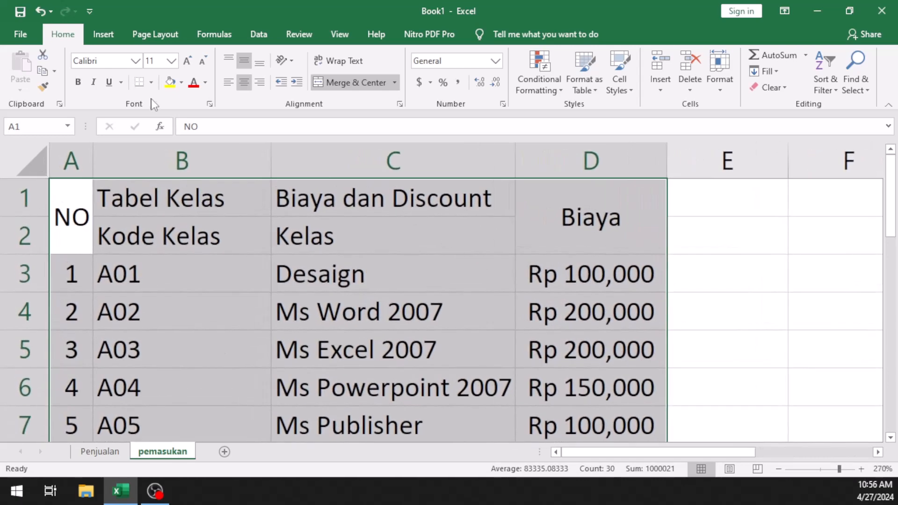
{"action": "left_click", "coordinate": [779, 469]}
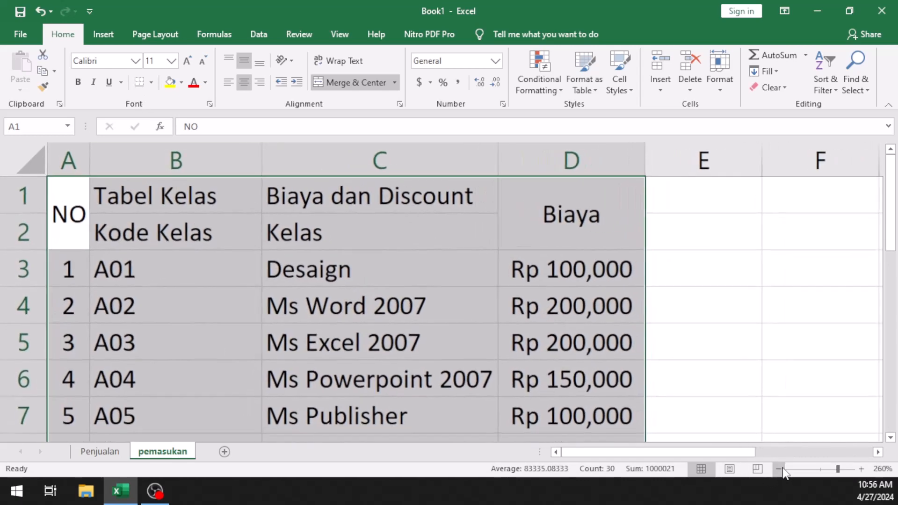
{"action": "left_click", "coordinate": [779, 469]}
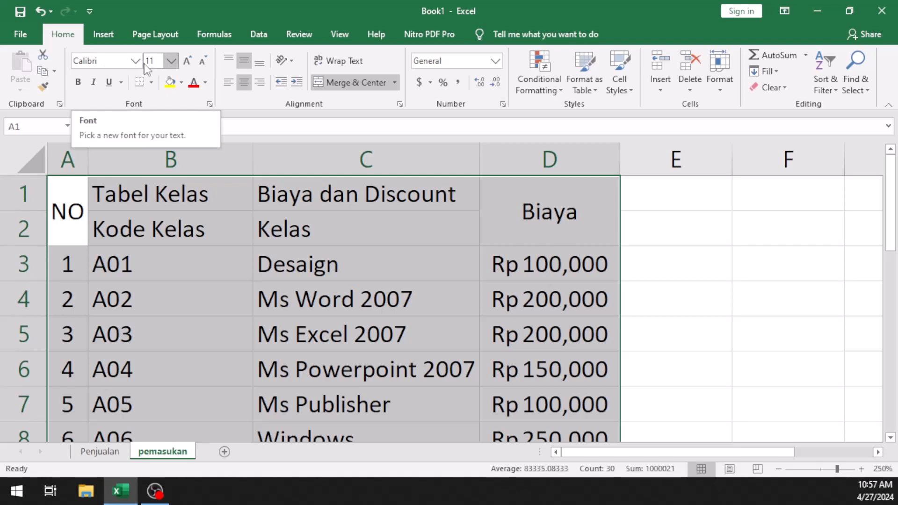
{"action": "left_click", "coordinate": [101, 68]}
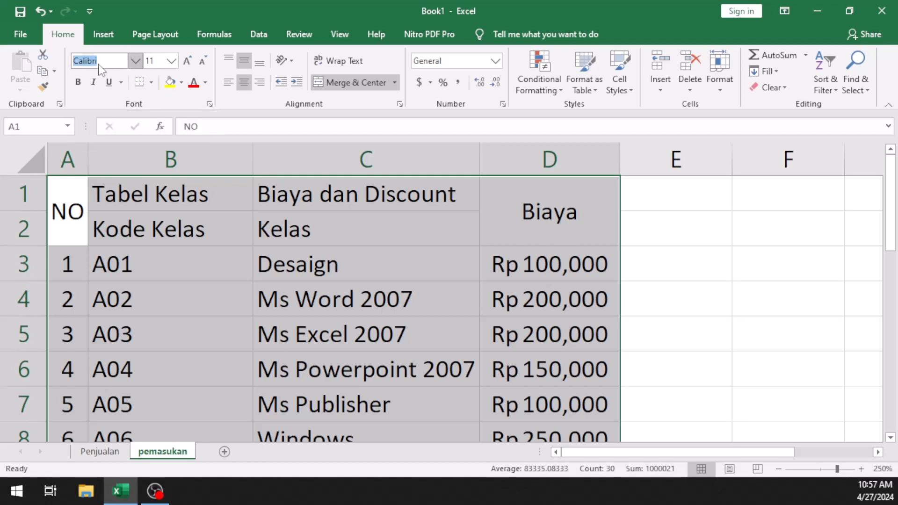
{"action": "type", "text": "Tim"}
{"action": "key", "text": "BackSpace"}
{"action": "type", "text": "es New Ro"}
{"action": "key", "text": "Return"}
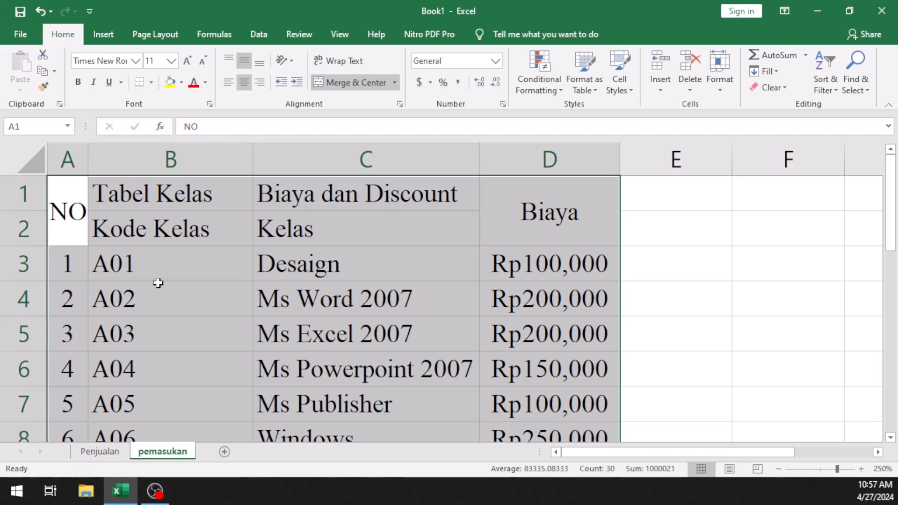
{"action": "left_click", "coordinate": [151, 87]}
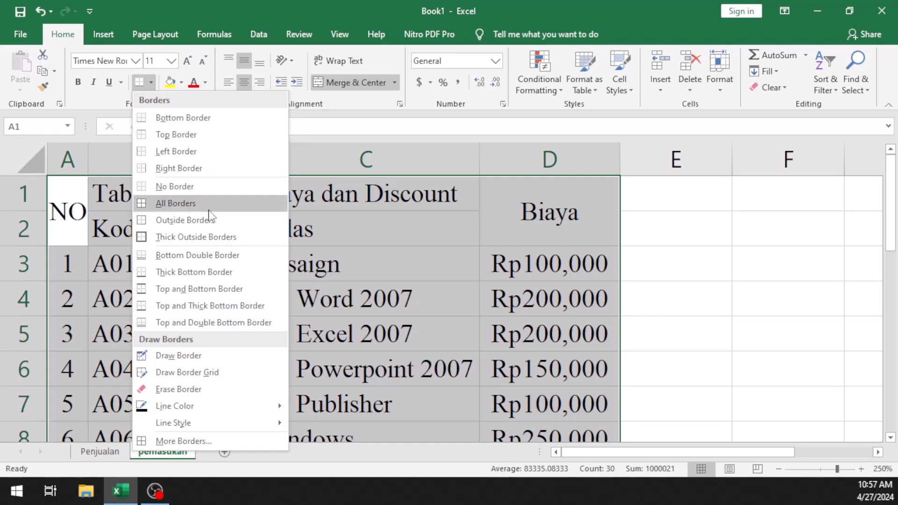
{"action": "left_click", "coordinate": [170, 441]}
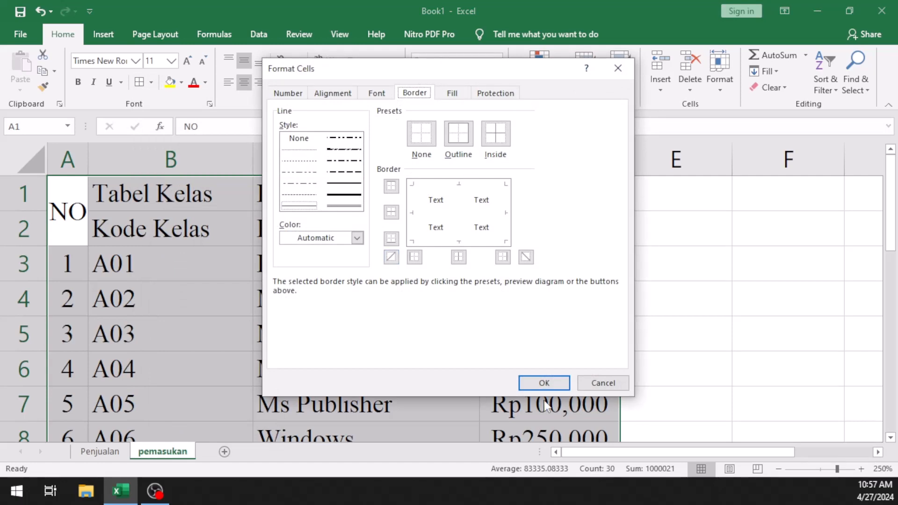
{"action": "left_click", "coordinate": [617, 386]}
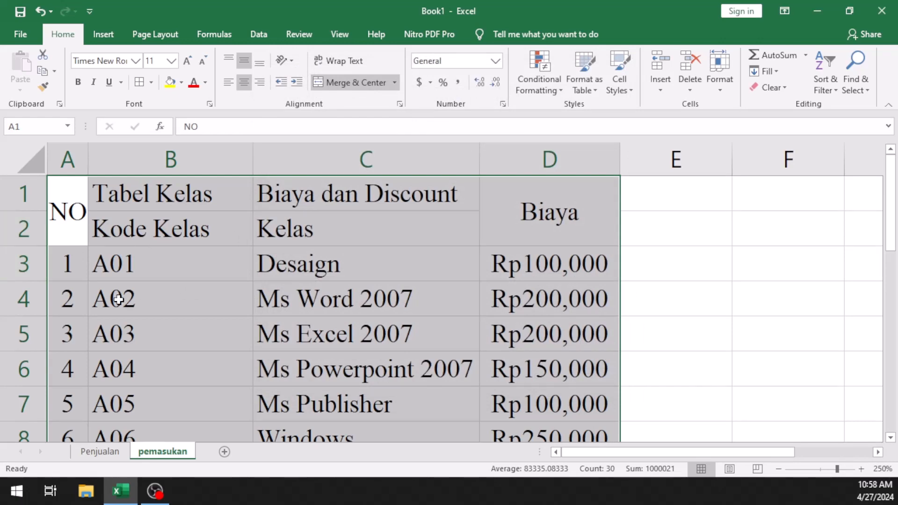
- Apply All Borders to the whole class table, A1:D8
{"action": "left_click", "coordinate": [152, 83]}
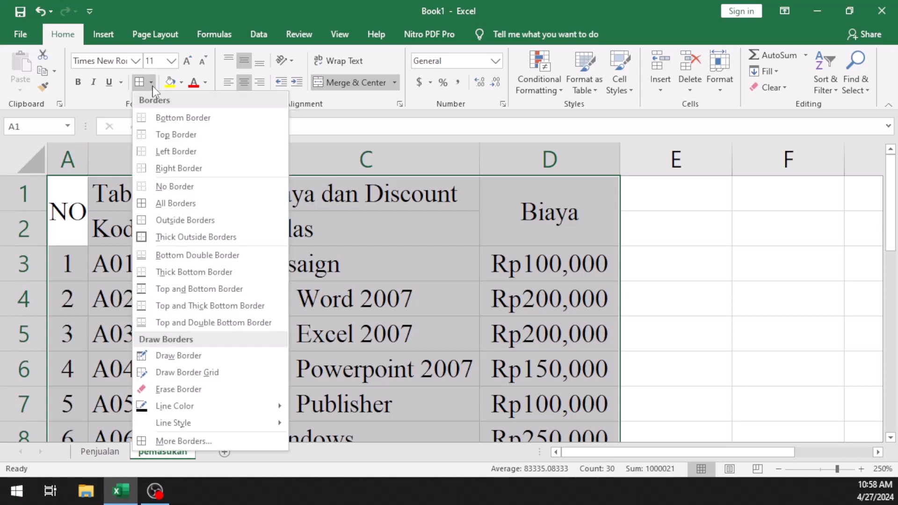
{"action": "left_click", "coordinate": [178, 203]}
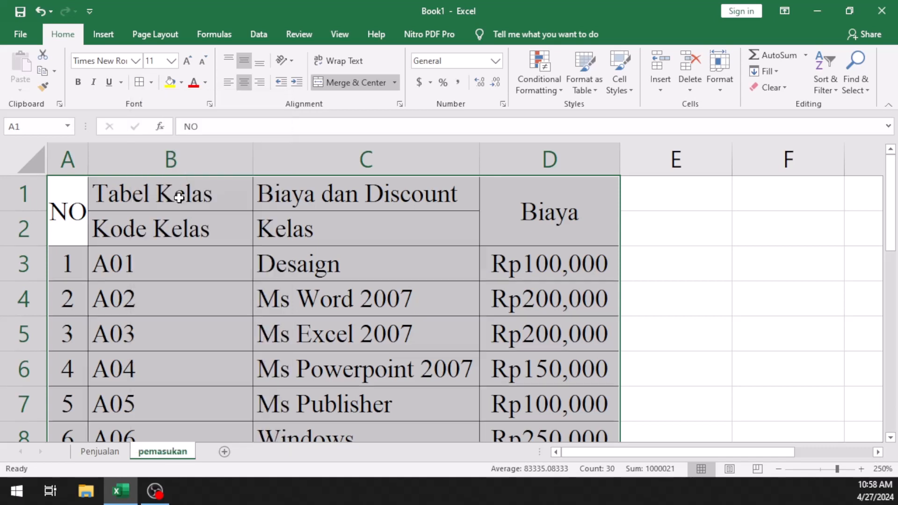
{"action": "left_click", "coordinate": [640, 219]}
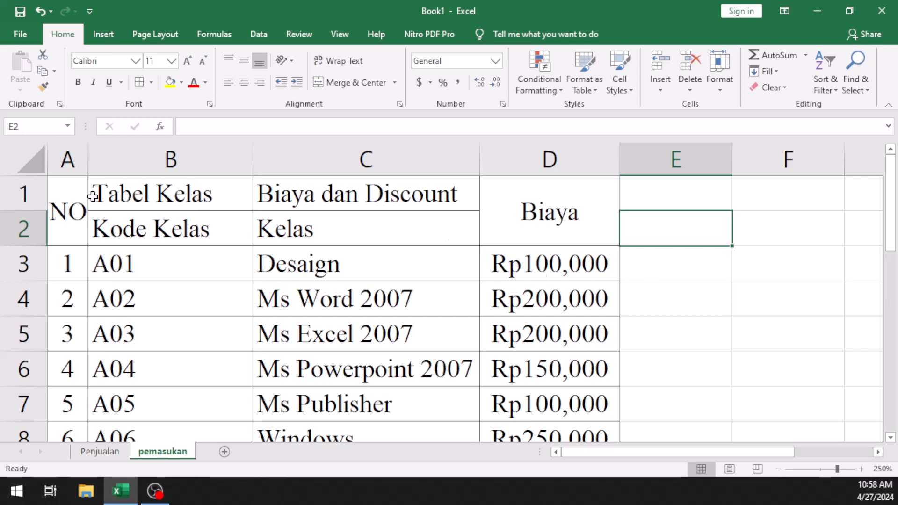
- Examine the table's borders down to the Windows row, and the header cells Tabel Kelas, Biaya dan Discount, Kelas and Kode Kelas
{"action": "scroll", "coordinate": [133, 402], "scroll_direction": "down", "scroll_amount": 2}
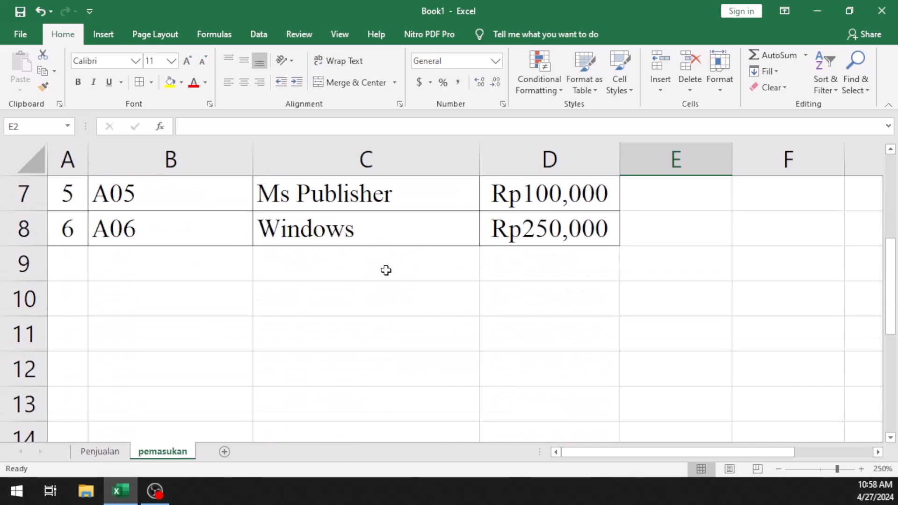
{"action": "scroll", "coordinate": [384, 269], "scroll_direction": "up", "scroll_amount": 1}
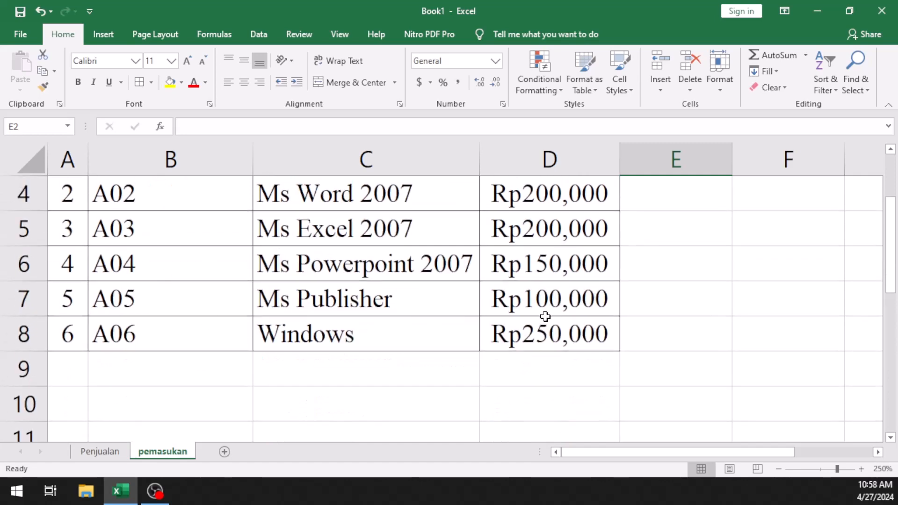
{"action": "left_click", "coordinate": [540, 363]}
{"action": "left_click", "coordinate": [514, 335]}
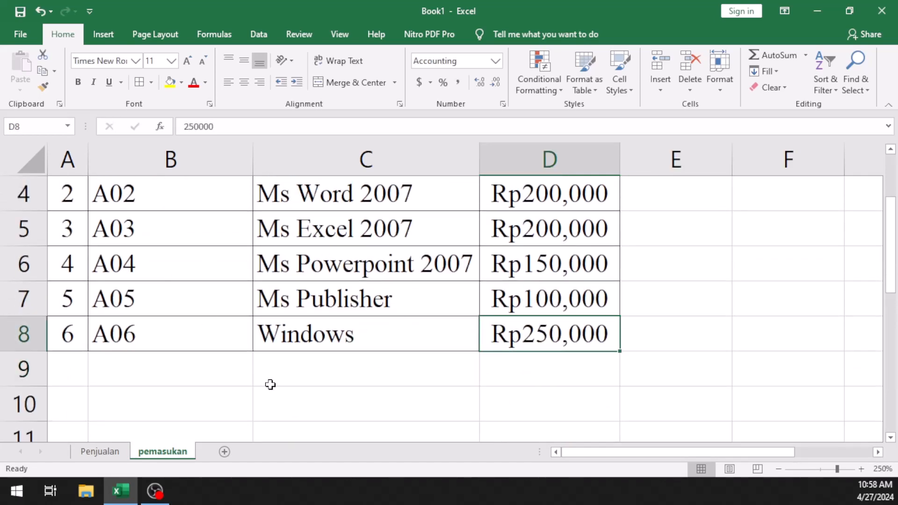
{"action": "left_click", "coordinate": [243, 363]}
{"action": "left_click", "coordinate": [398, 336]}
{"action": "scroll", "coordinate": [398, 335], "scroll_direction": "up", "scroll_amount": 1}
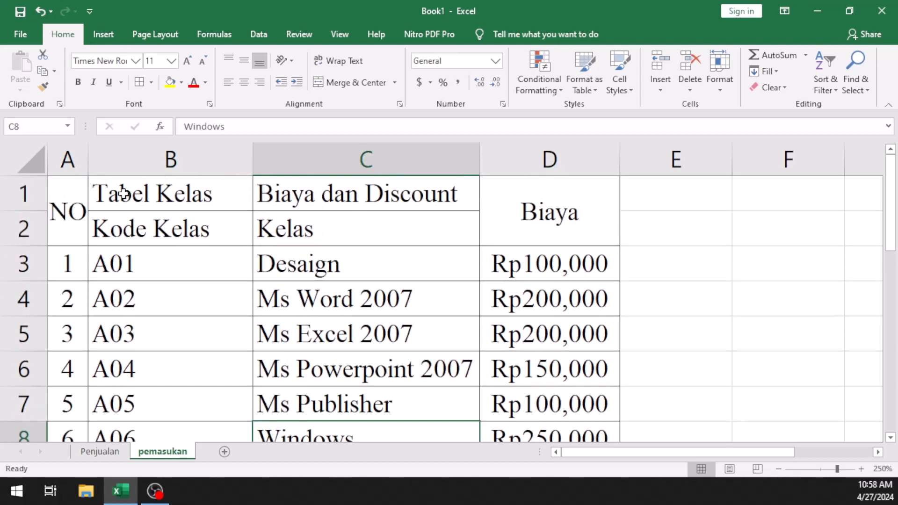
{"action": "left_click", "coordinate": [136, 194]}
{"action": "left_click", "coordinate": [365, 205]}
{"action": "left_click", "coordinate": [361, 226]}
{"action": "left_click", "coordinate": [167, 228]}
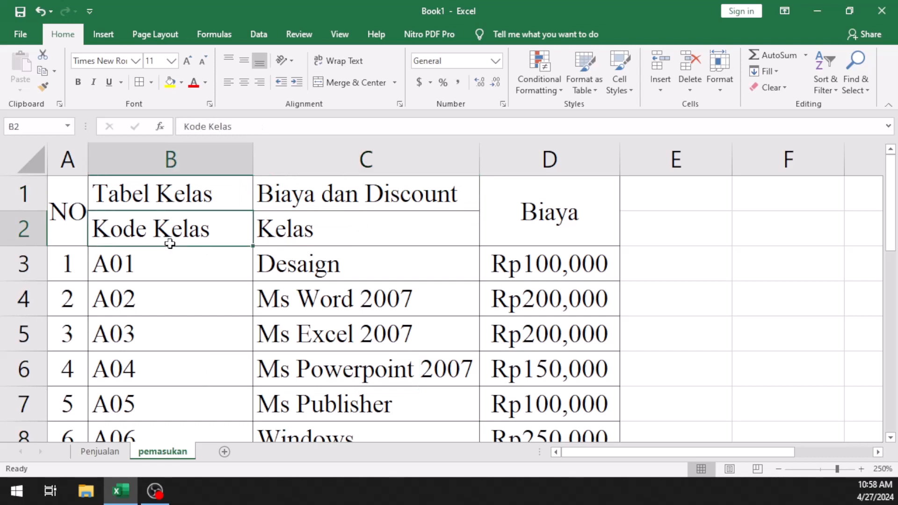
- Make the NO header and the remaining header cells in B1:D2 bold
{"action": "left_click", "coordinate": [69, 212]}
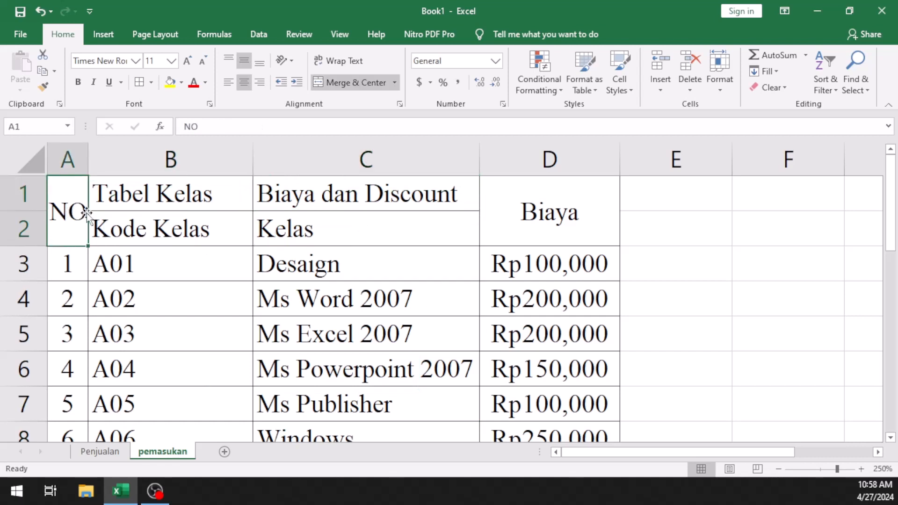
{"action": "left_click", "coordinate": [81, 88]}
{"action": "left_click", "coordinate": [147, 205]}
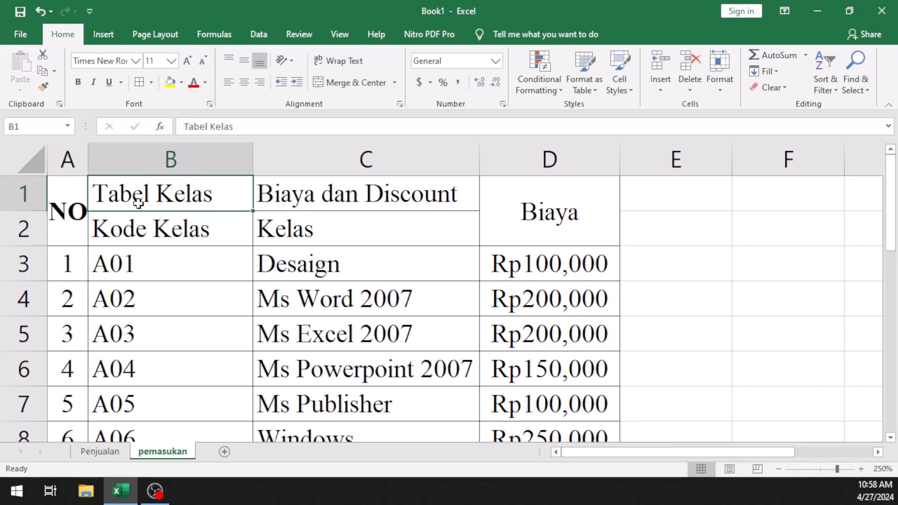
{"action": "left_click_drag", "start_coordinate": [138, 204], "coordinate": [487, 223]}
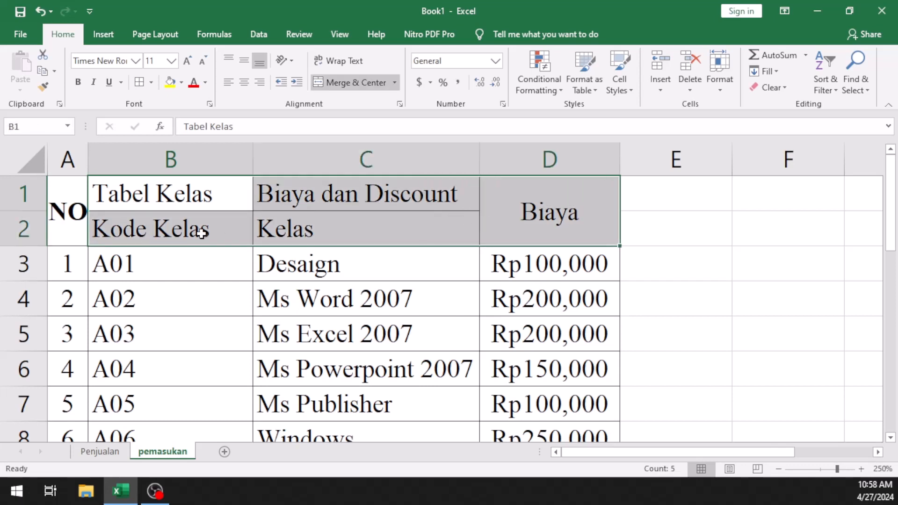
{"action": "left_click", "coordinate": [79, 87]}
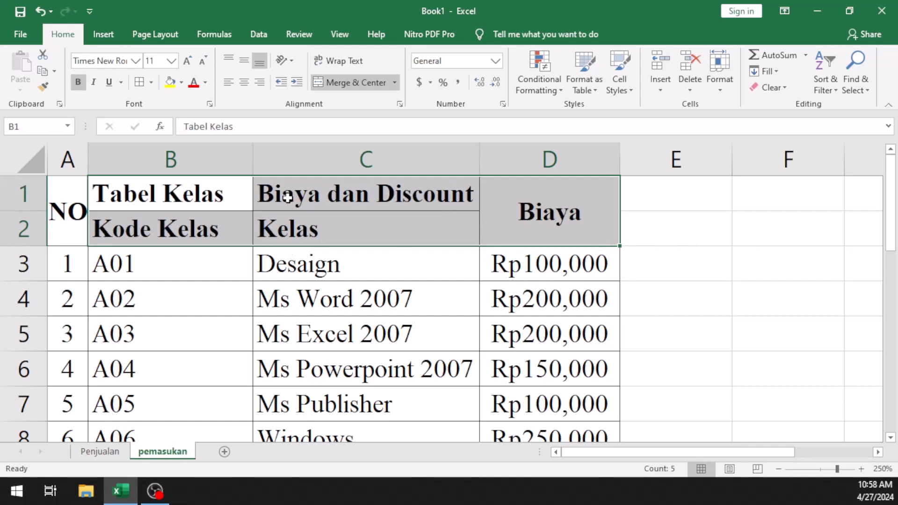
{"action": "left_click", "coordinate": [154, 270]}
{"action": "left_click", "coordinate": [74, 238]}
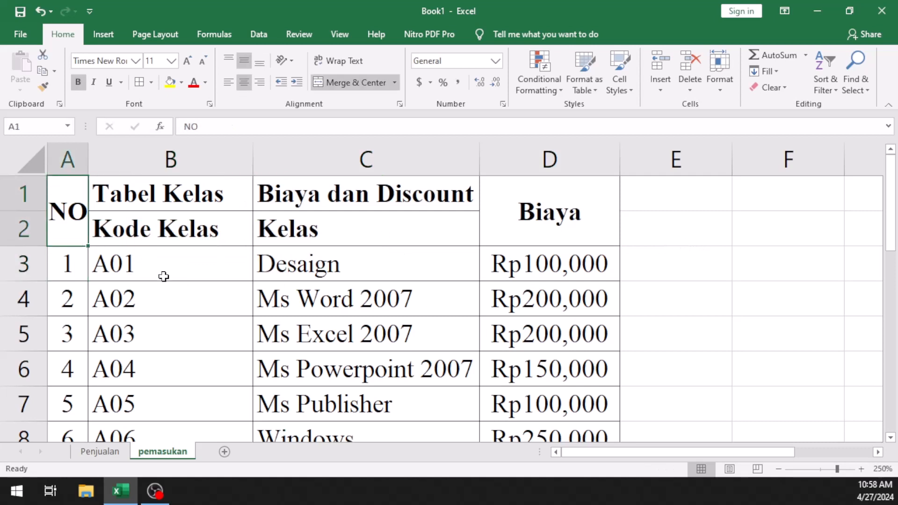
{"action": "left_click", "coordinate": [176, 266]}
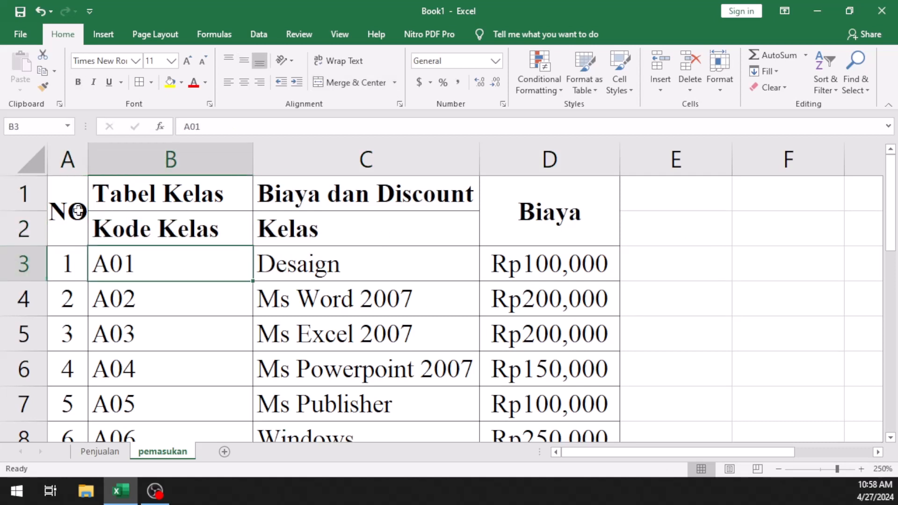
{"action": "left_click", "coordinate": [62, 219]}
{"action": "left_click", "coordinate": [153, 260]}
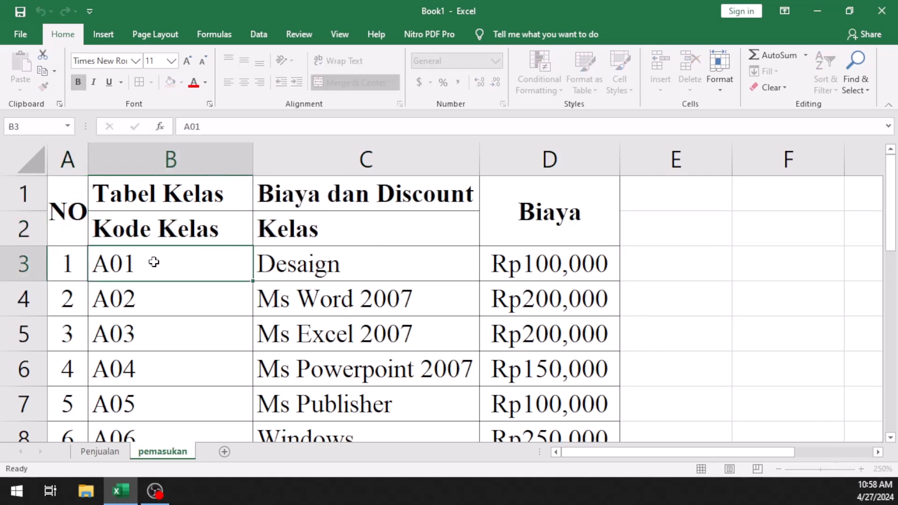
- Fill the table's header cells A1:D2 with a light blue theme colour
{"action": "left_click_drag", "start_coordinate": [70, 235], "coordinate": [490, 226]}
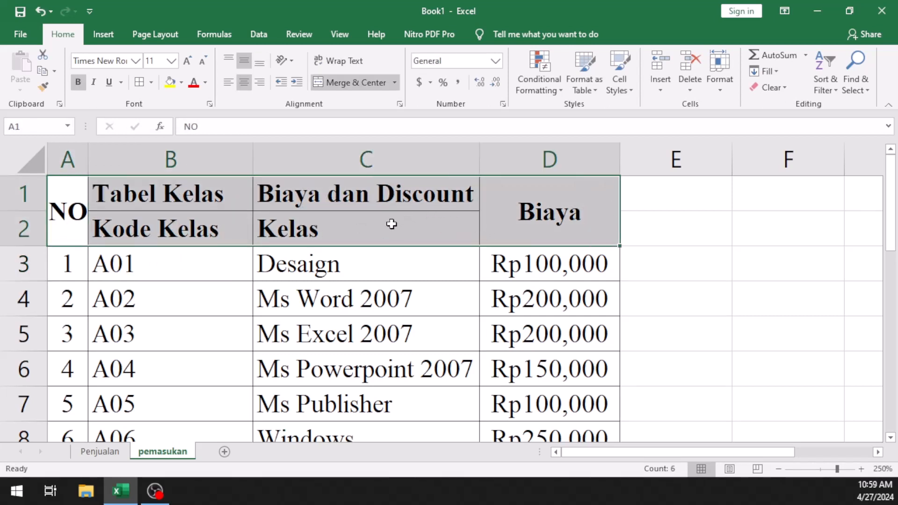
{"action": "left_click", "coordinate": [181, 83]}
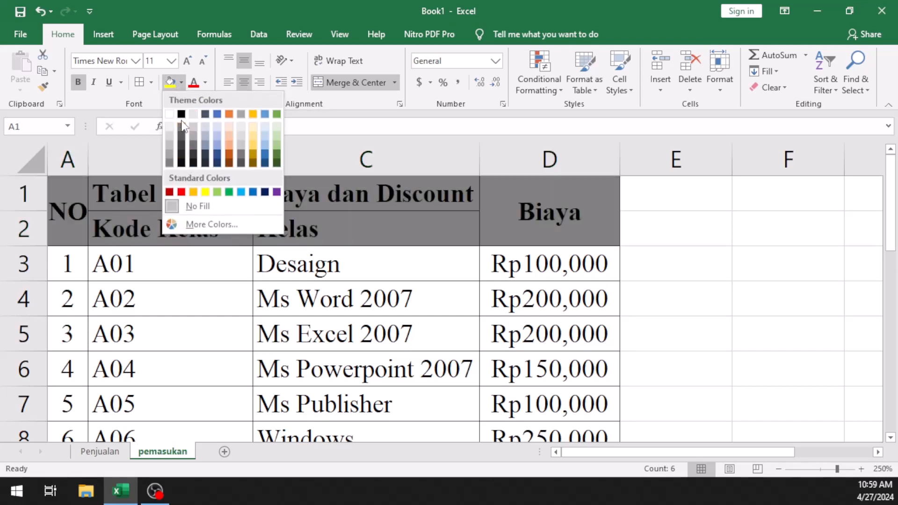
{"action": "left_click", "coordinate": [218, 136]}
{"action": "left_click", "coordinate": [429, 262]}
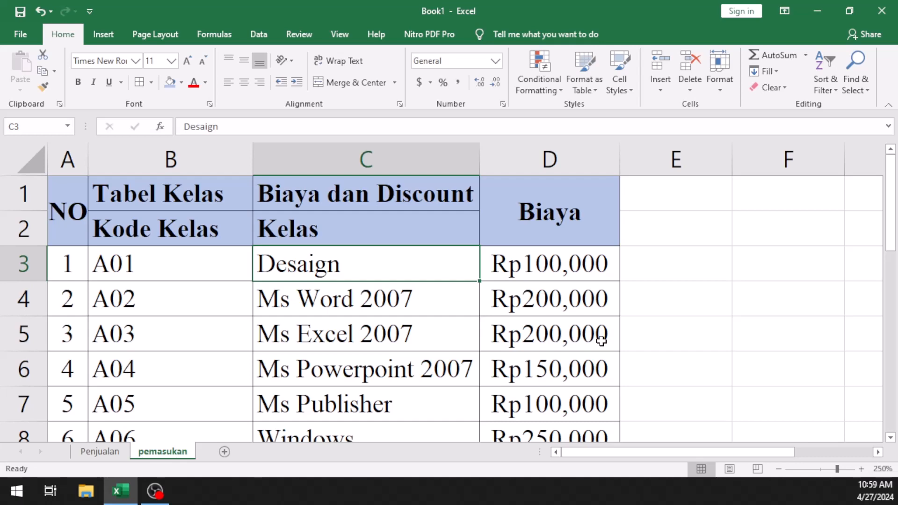
- Review the whole formatted table at 150% zoom, including the Biaya, Tabel Kelas, NO and Kode Kelas header cells
{"action": "scroll", "coordinate": [611, 323], "scroll_direction": "down", "scroll_amount": 3}
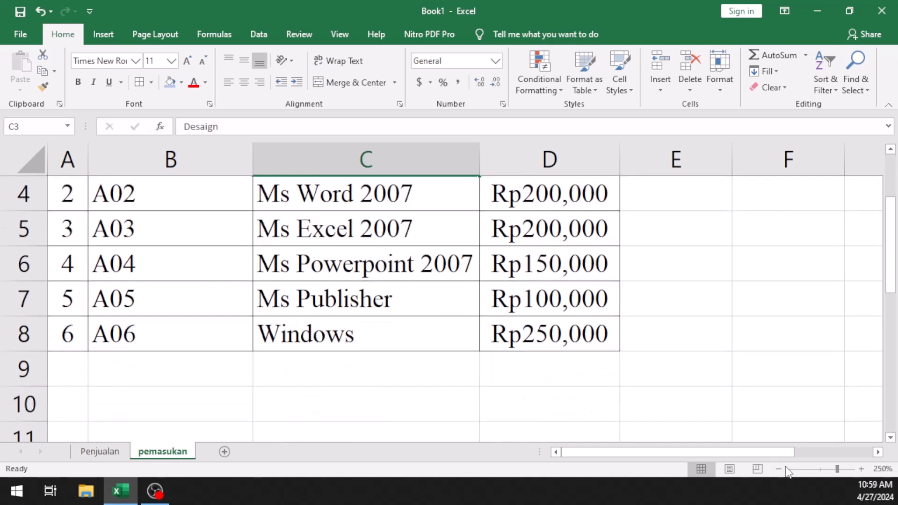
{"action": "left_click", "coordinate": [779, 469]}
{"action": "left_click", "coordinate": [780, 469]}
{"action": "left_click", "coordinate": [779, 469]}
{"action": "left_click", "coordinate": [780, 469]}
{"action": "left_click", "coordinate": [780, 470]}
{"action": "left_click", "coordinate": [780, 470]}
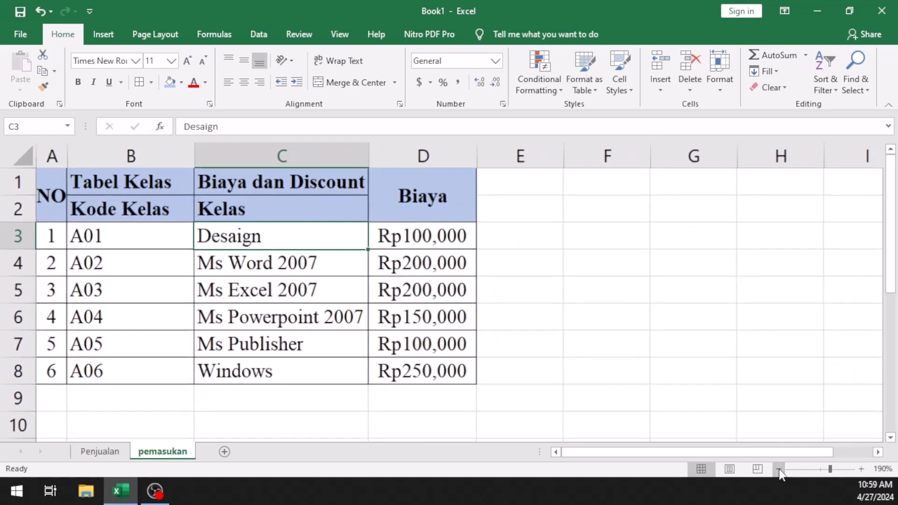
{"action": "left_click", "coordinate": [779, 469]}
{"action": "left_click", "coordinate": [779, 469]}
{"action": "left_click", "coordinate": [779, 470]}
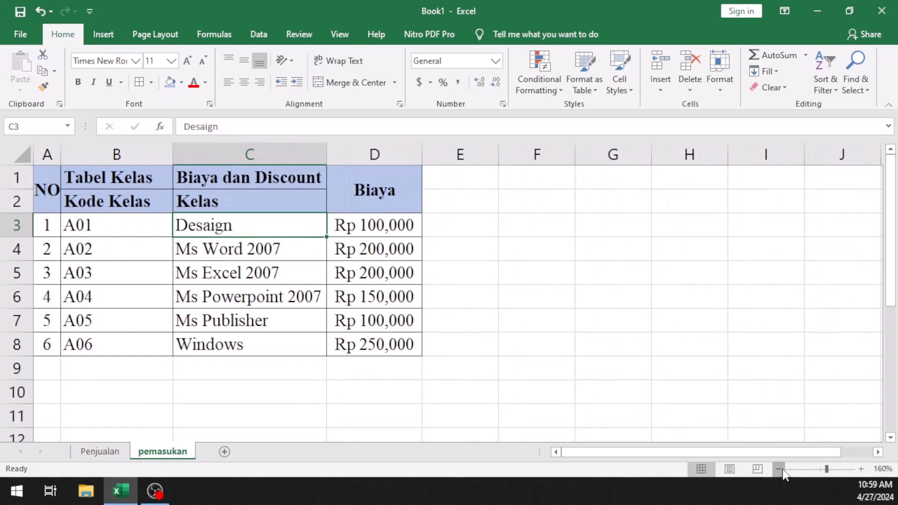
{"action": "left_click", "coordinate": [779, 469]}
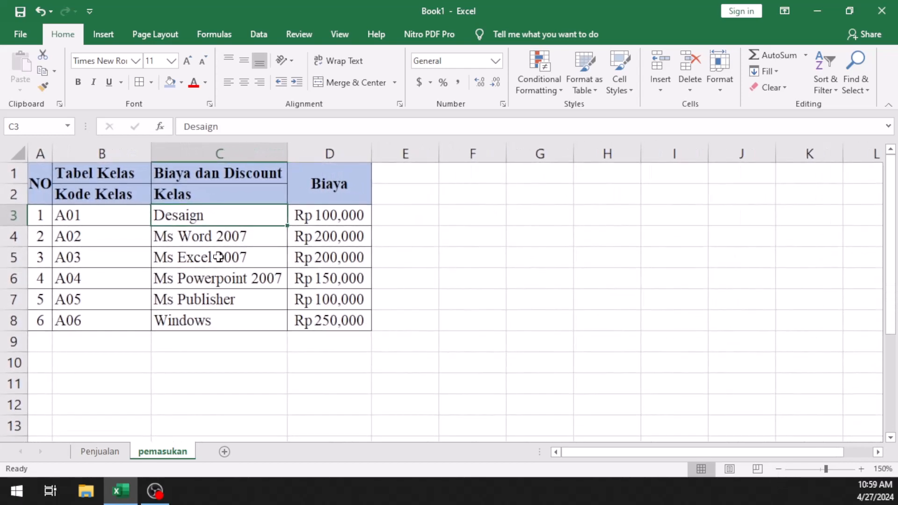
{"action": "left_click", "coordinate": [344, 199]}
{"action": "left_click", "coordinate": [129, 180]}
{"action": "left_click", "coordinate": [45, 185]}
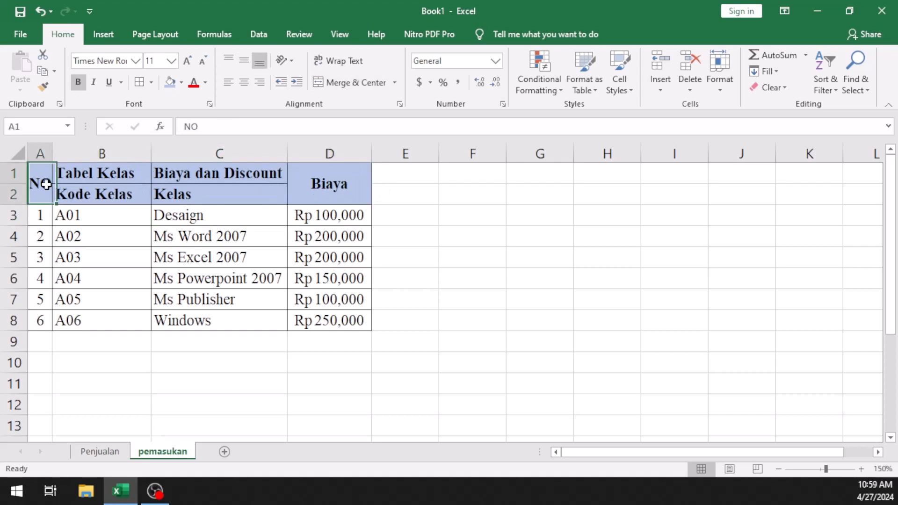
{"action": "left_click", "coordinate": [96, 186]}
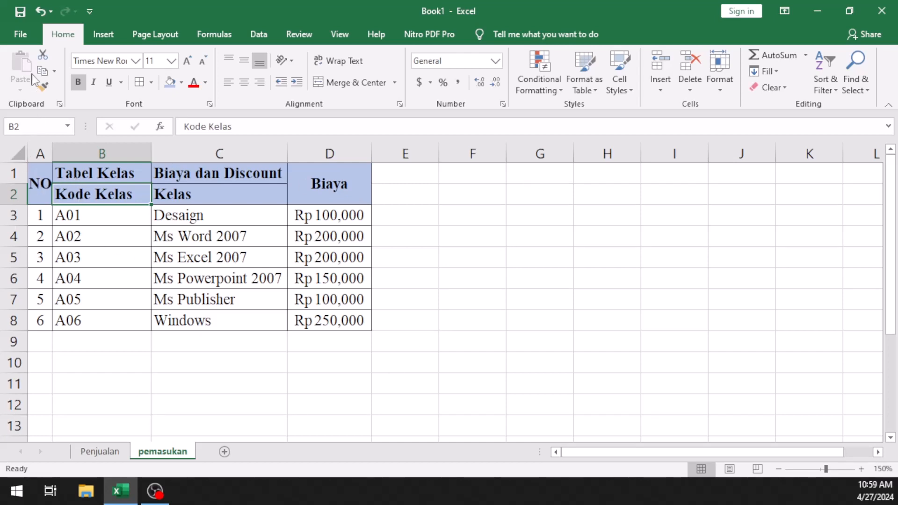
- Start saving the workbook in the Documents folder and create a new folder there, clearing its default name
{"action": "left_click", "coordinate": [21, 35]}
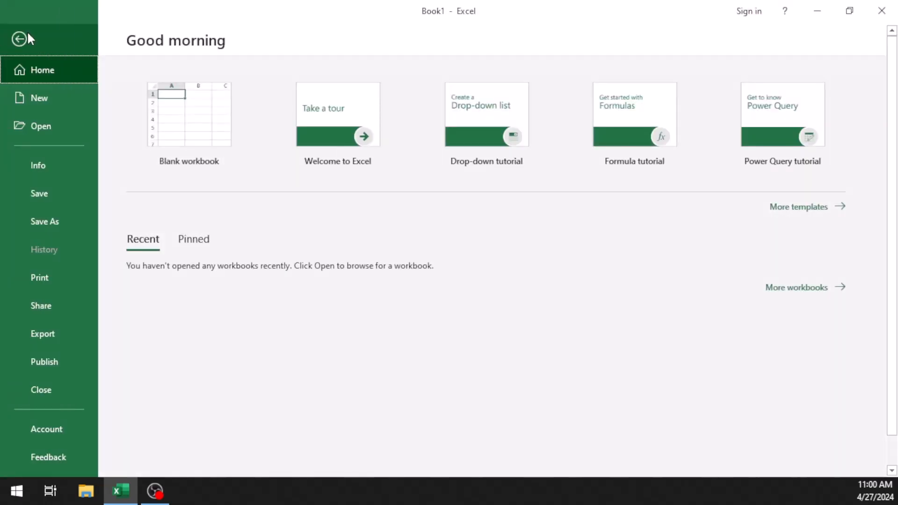
{"action": "left_click", "coordinate": [63, 194]}
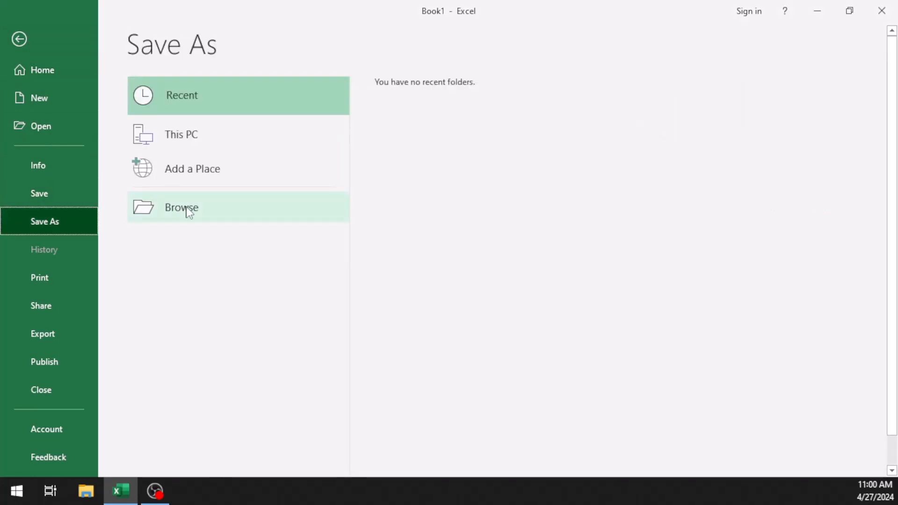
{"action": "left_click", "coordinate": [189, 211]}
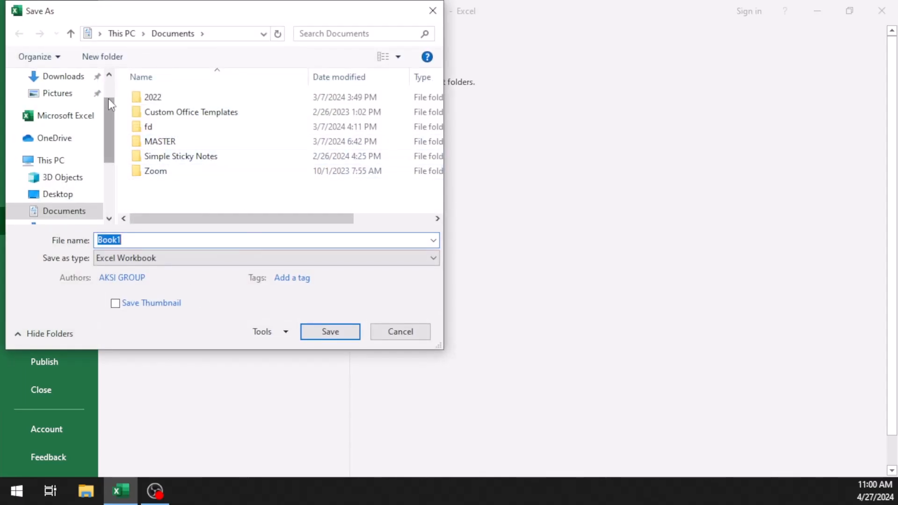
{"action": "left_click", "coordinate": [100, 61]}
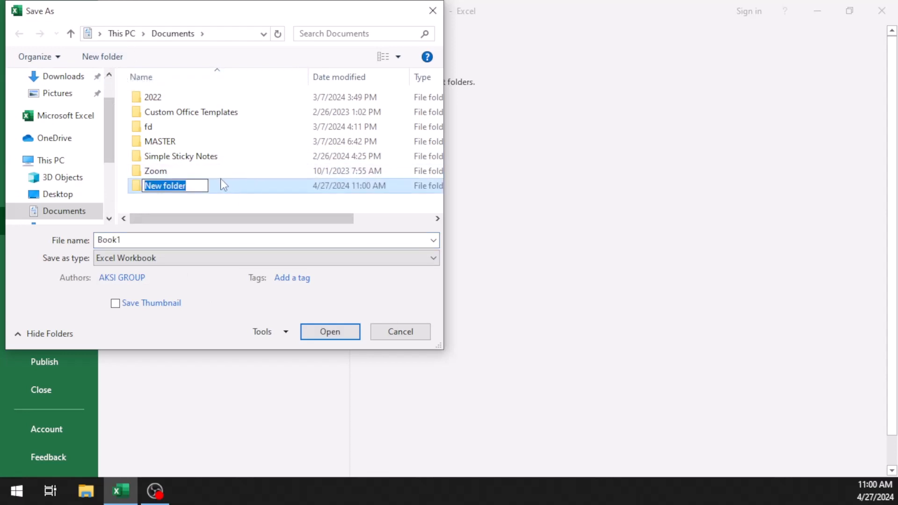
{"action": "key", "text": "BackSpace"}
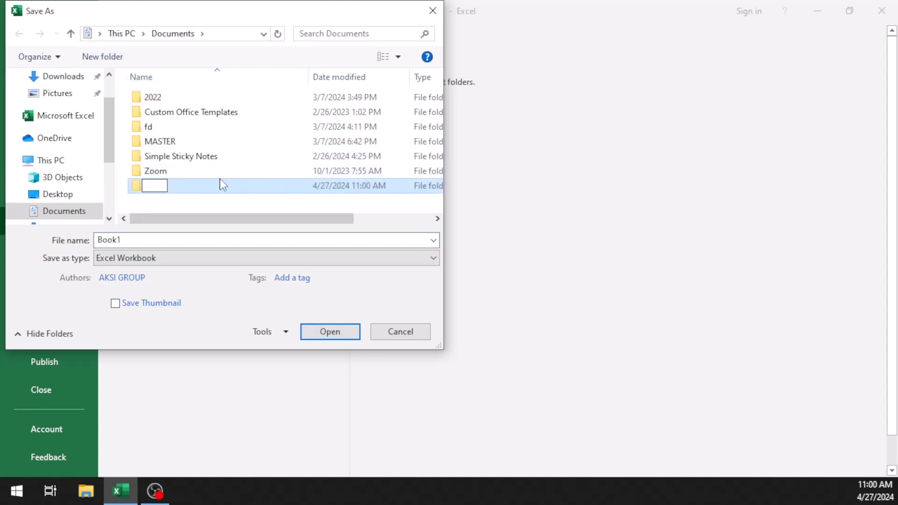
{"action": "type", "text": "Ms Excel"}
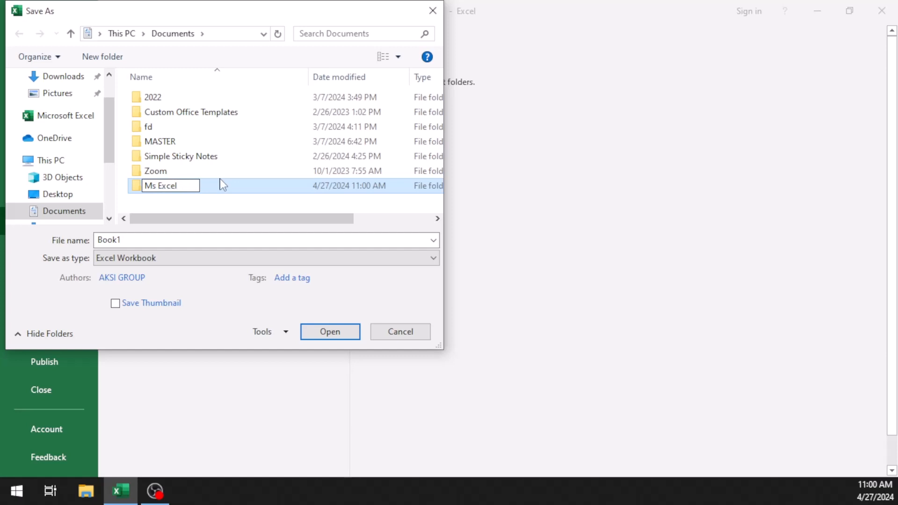
{"action": "key", "text": "BackSpace"}
{"action": "key", "text": "BackSpace"}
{"action": "key", "text": "BackSpace"}
{"action": "key", "text": "BackSpace"}
{"action": "key", "text": "BackSpace"}
{"action": "key", "text": "BackSpace"}
{"action": "key", "text": "BackSpace"}
{"action": "key", "text": "BackSpace"}
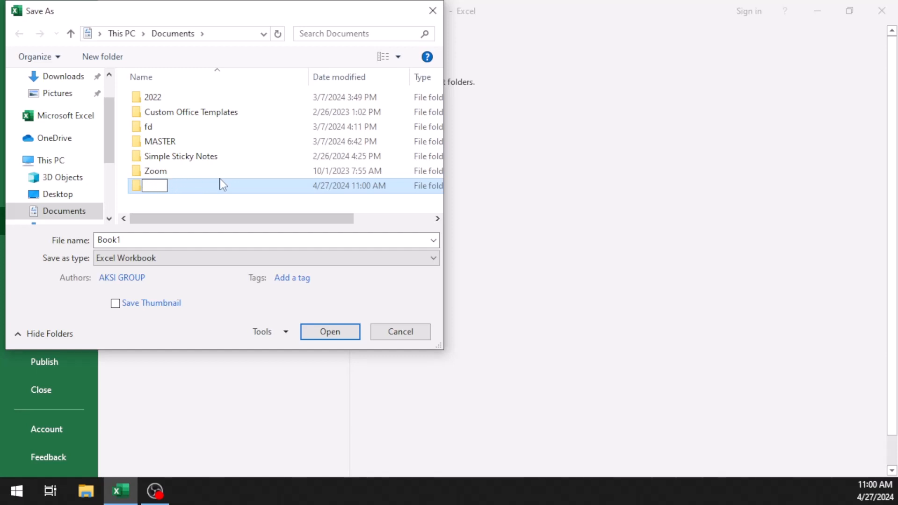
- Name the new folder in Documents Aplikom Excel
{"action": "type", "text": "Aplikom E"}
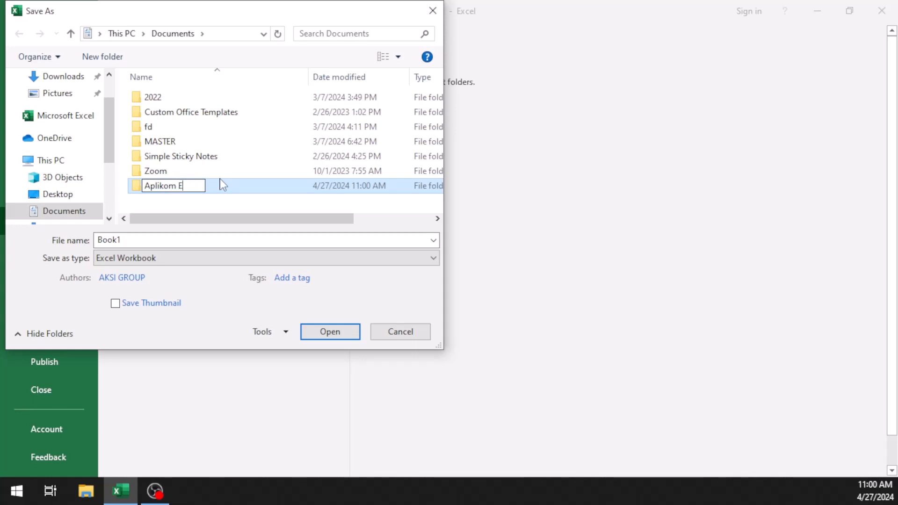
{"action": "type", "text": "xcel"}
{"action": "key", "text": "Return"}
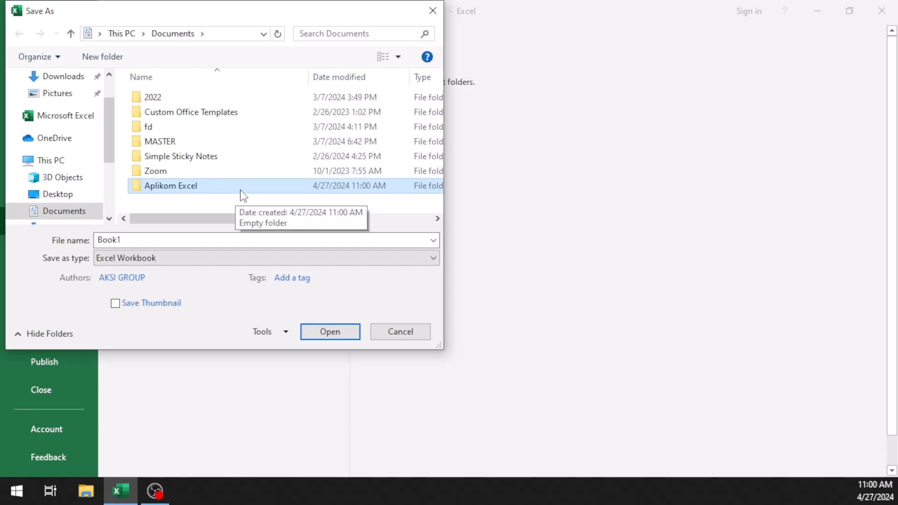
- Save the workbook as Excel 1 inside the Aplikom Excel folder, keeping the Excel Workbook type
{"action": "double_click", "coordinate": [237, 190]}
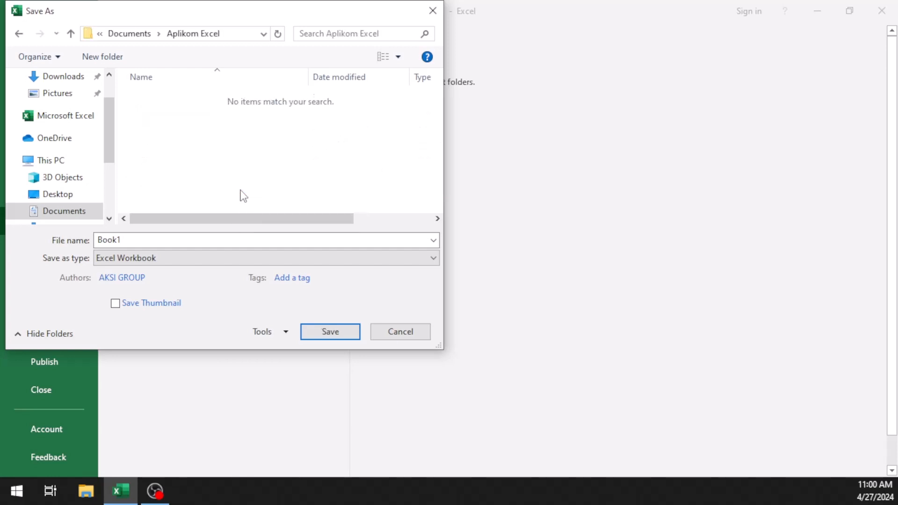
{"action": "double_click", "coordinate": [195, 241]}
{"action": "key", "text": "BackSpace"}
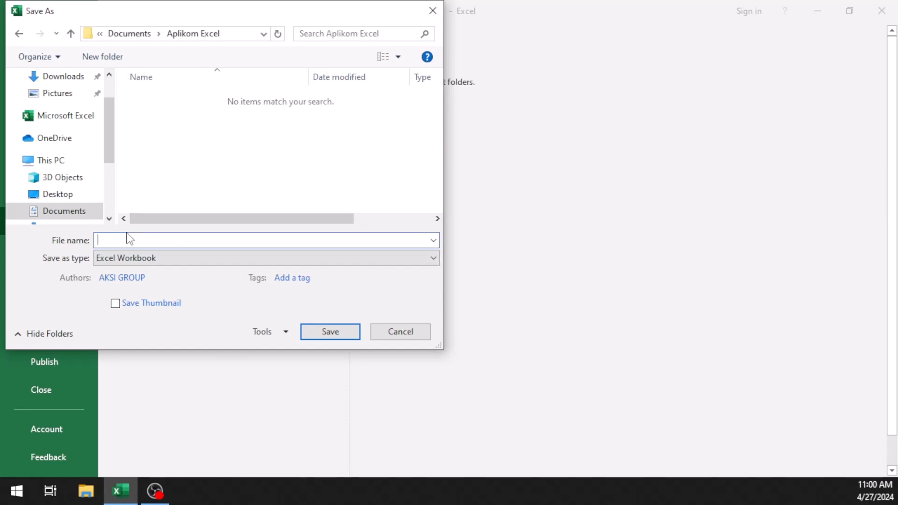
{"action": "type", "text": "Excel 1"}
{"action": "left_click", "coordinate": [331, 331]}
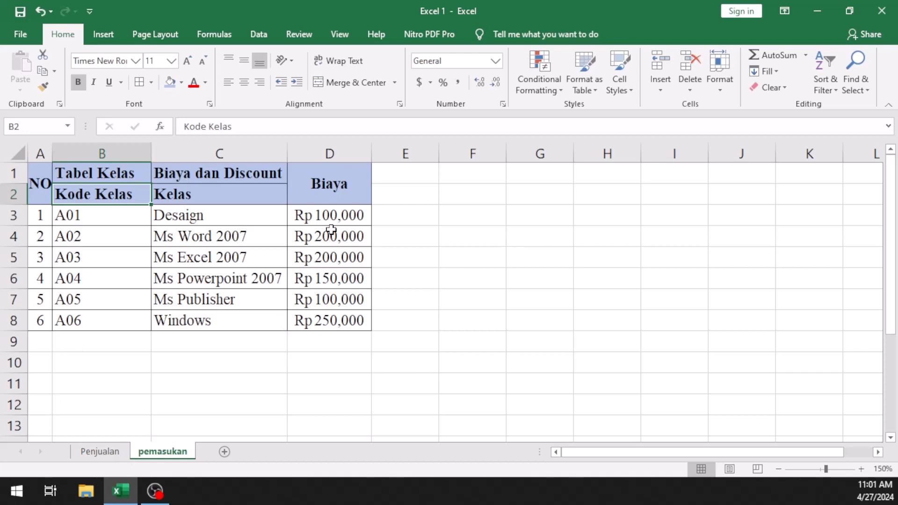
{"action": "left_click", "coordinate": [86, 215]}
{"action": "left_click", "coordinate": [95, 184]}
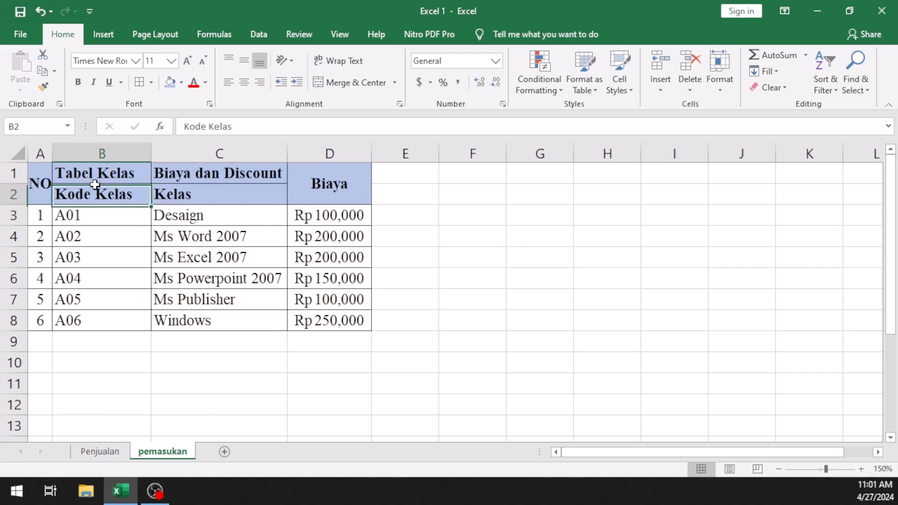
{"action": "left_click", "coordinate": [402, 186]}
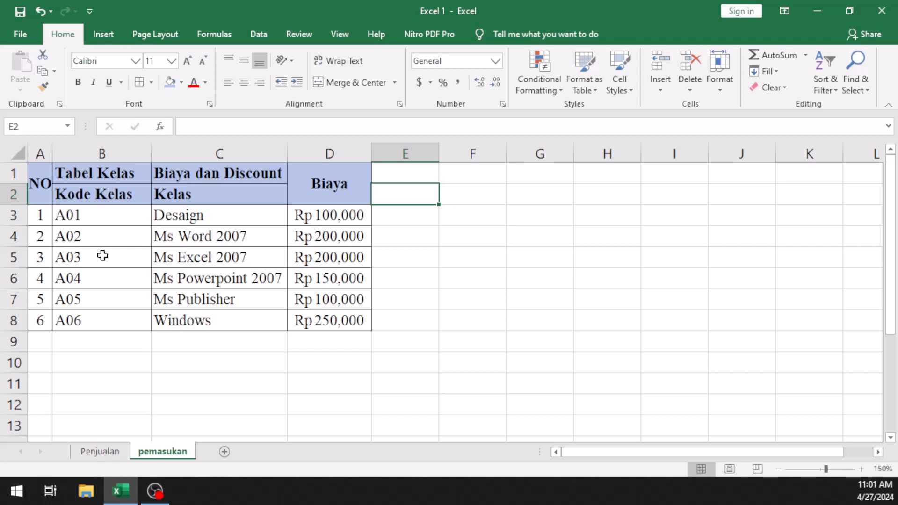
{"action": "left_click", "coordinate": [41, 185]}
{"action": "left_click", "coordinate": [96, 192]}
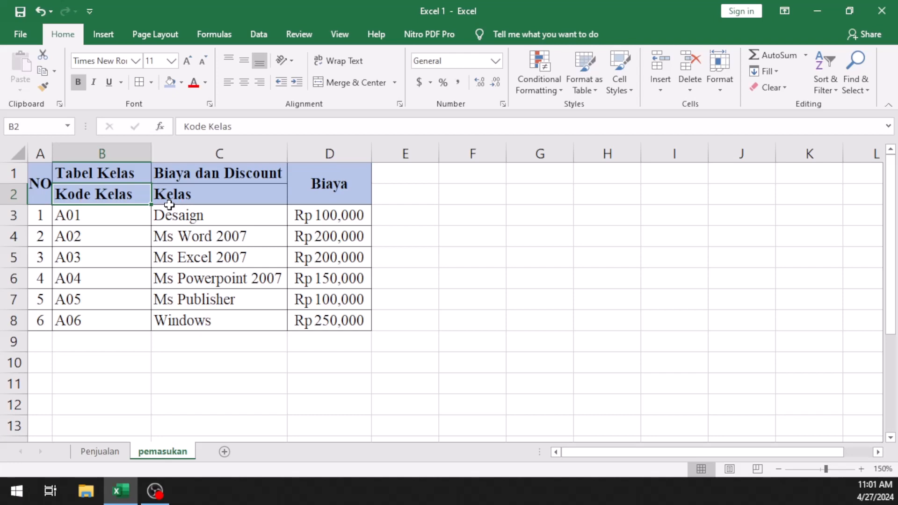
{"action": "left_click", "coordinate": [326, 223]}
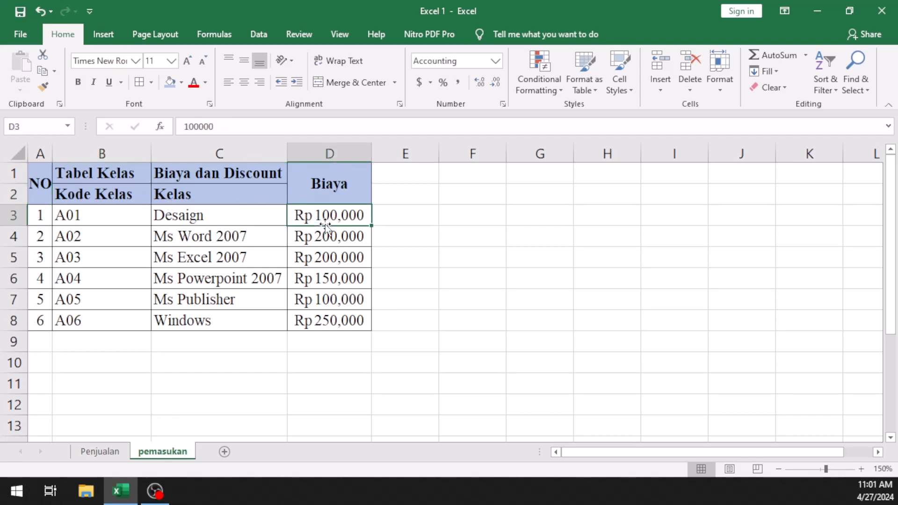